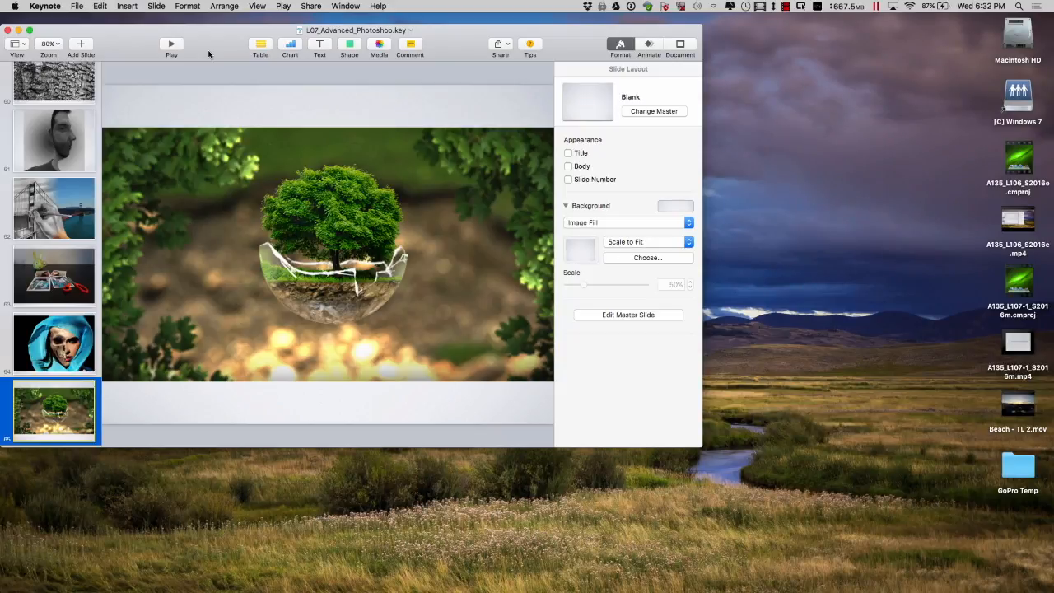
- Pause the screen recording from the Mac menu-bar recorder icon
click(786, 7)
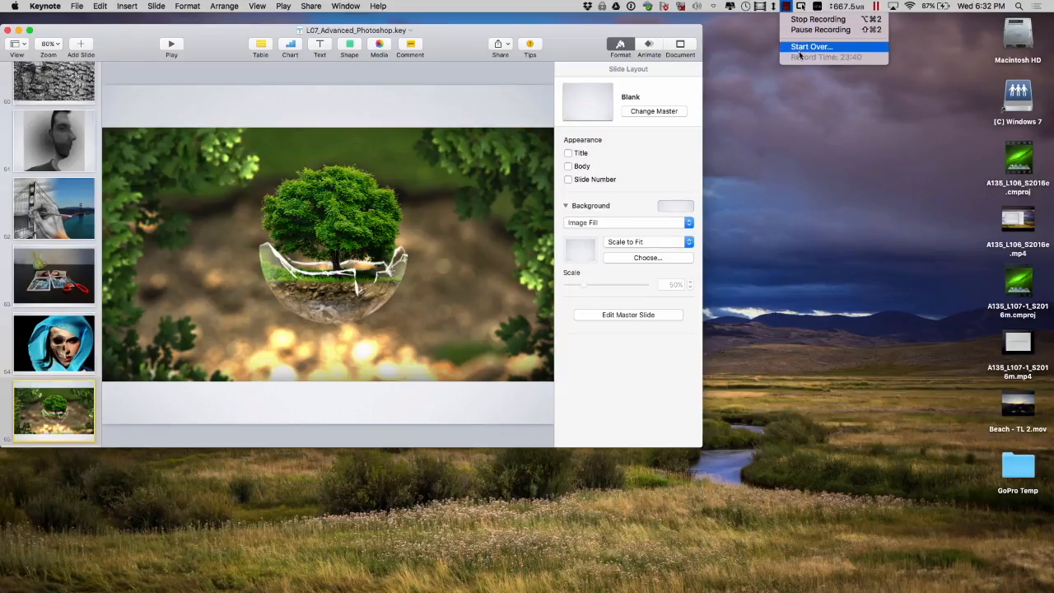
click(800, 31)
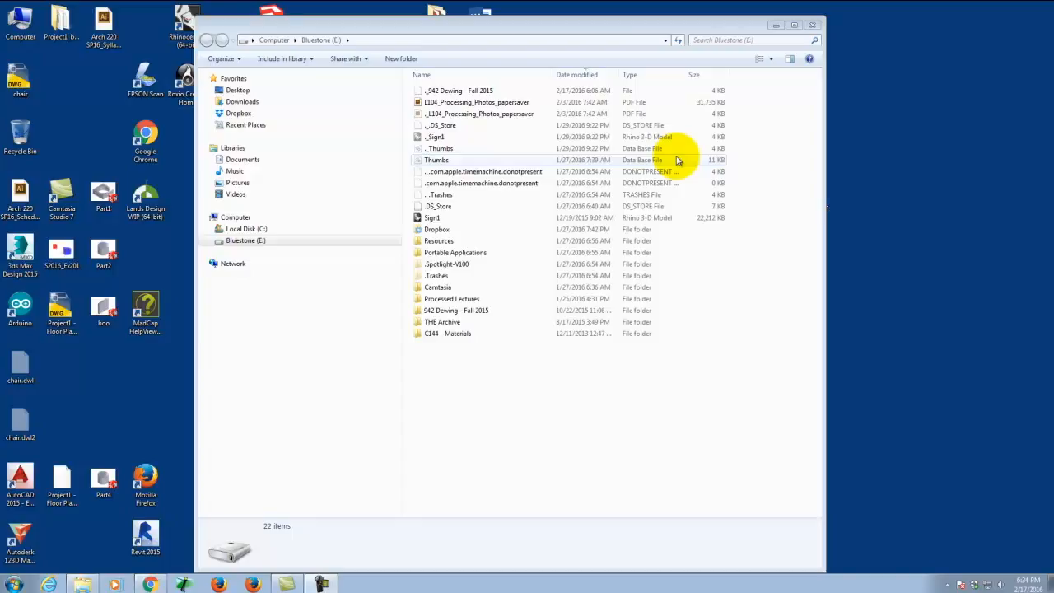
- Load search.creativecommons.org in Chrome's first tab, then return to the Walking photo page
click(149, 584)
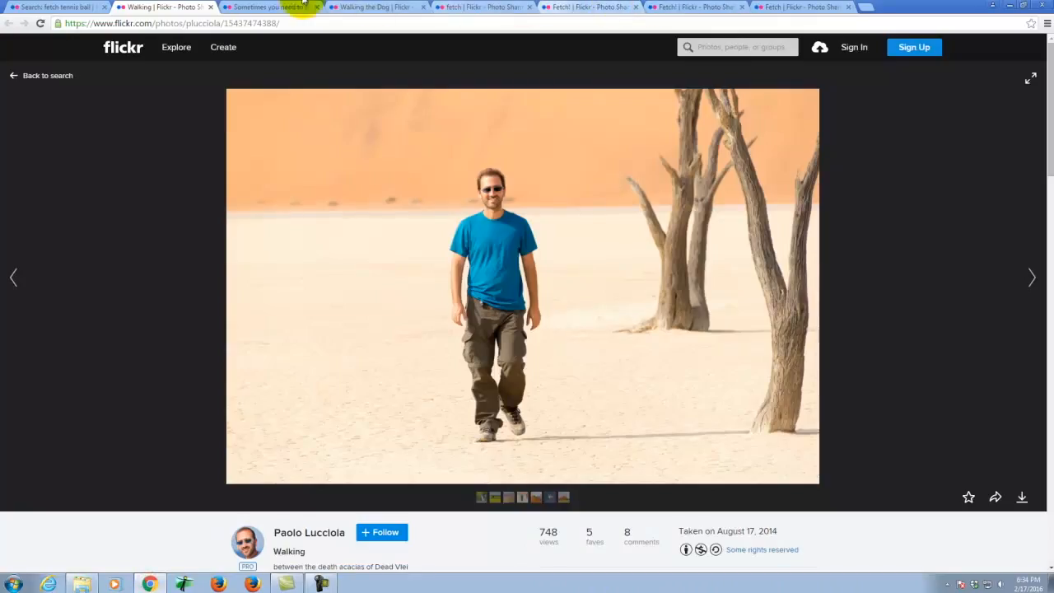
click(76, 8)
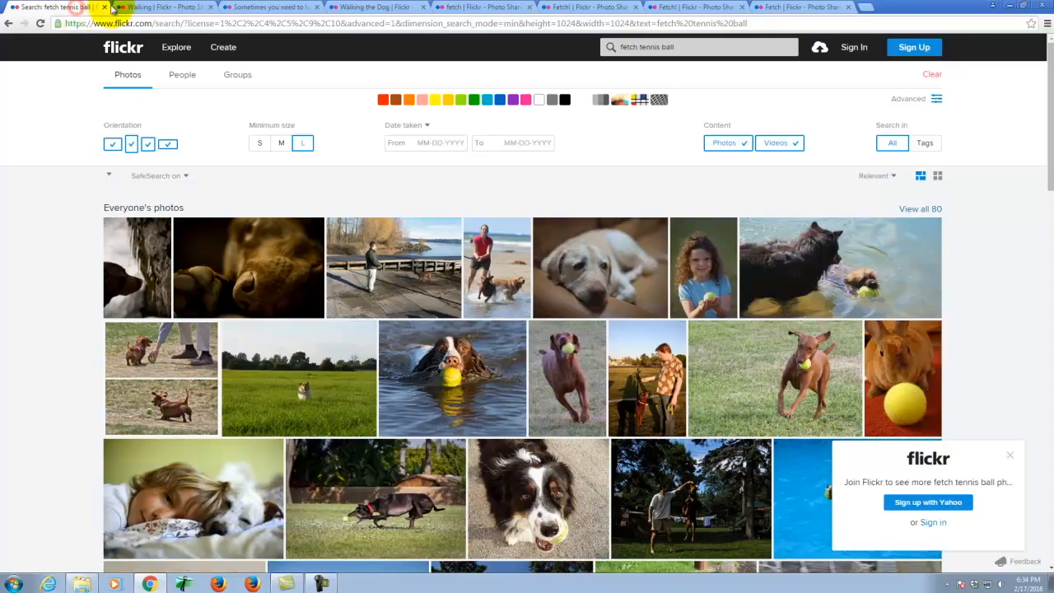
click(184, 22)
text(search.creativecommons.org)
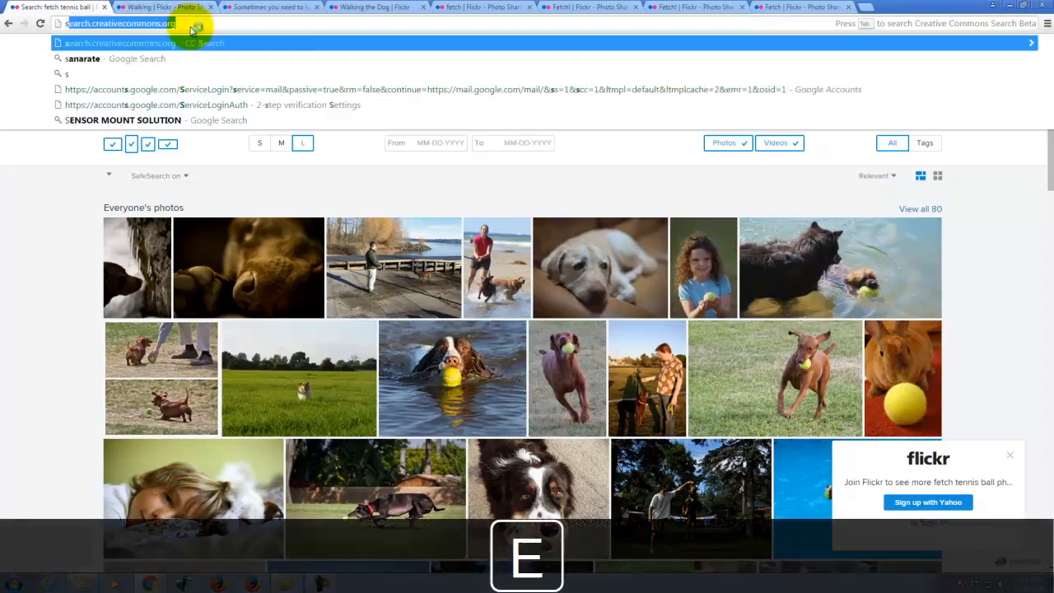
key(Return)
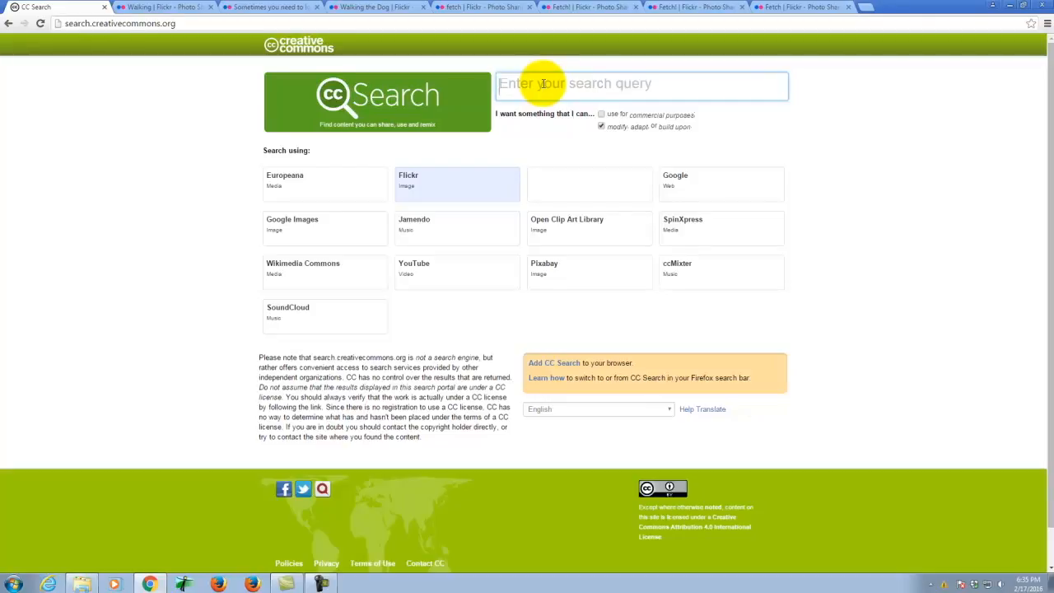
click(181, 7)
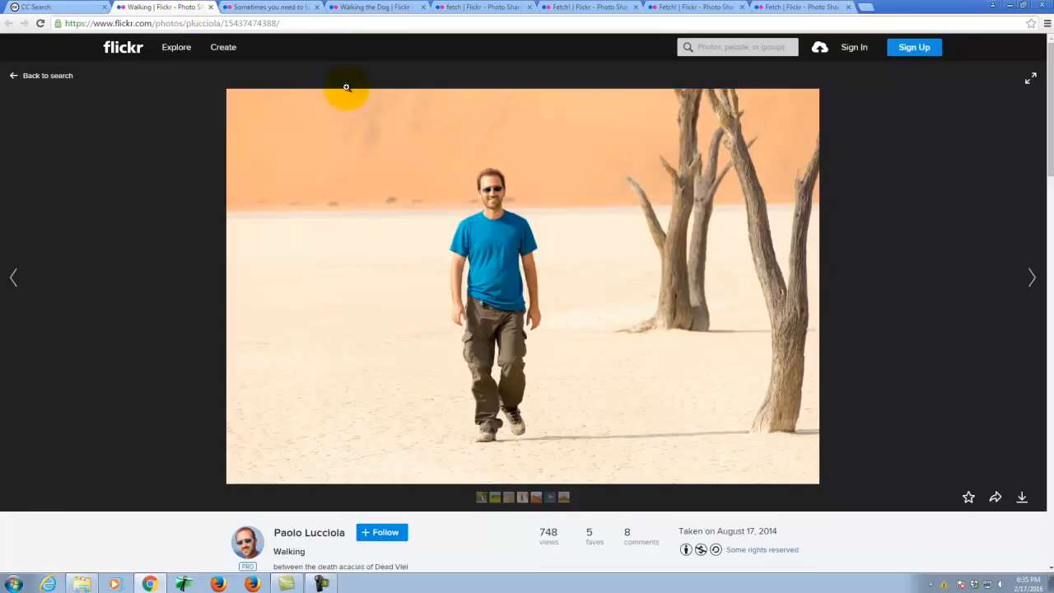
- Download the 'Sometimes you need to look back' photo at Original size and show it in its folder
click(268, 6)
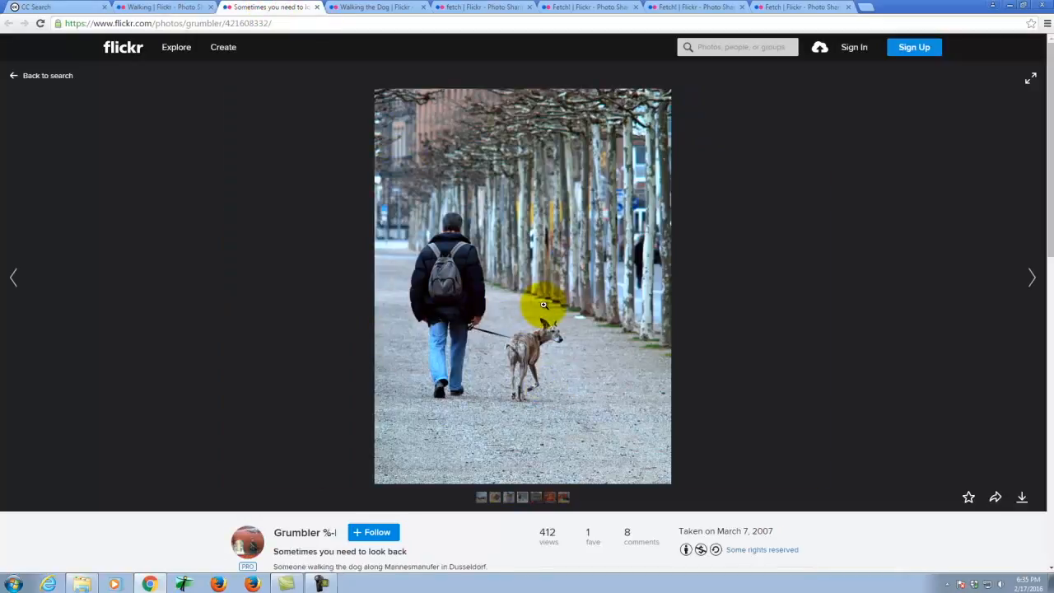
click(1022, 497)
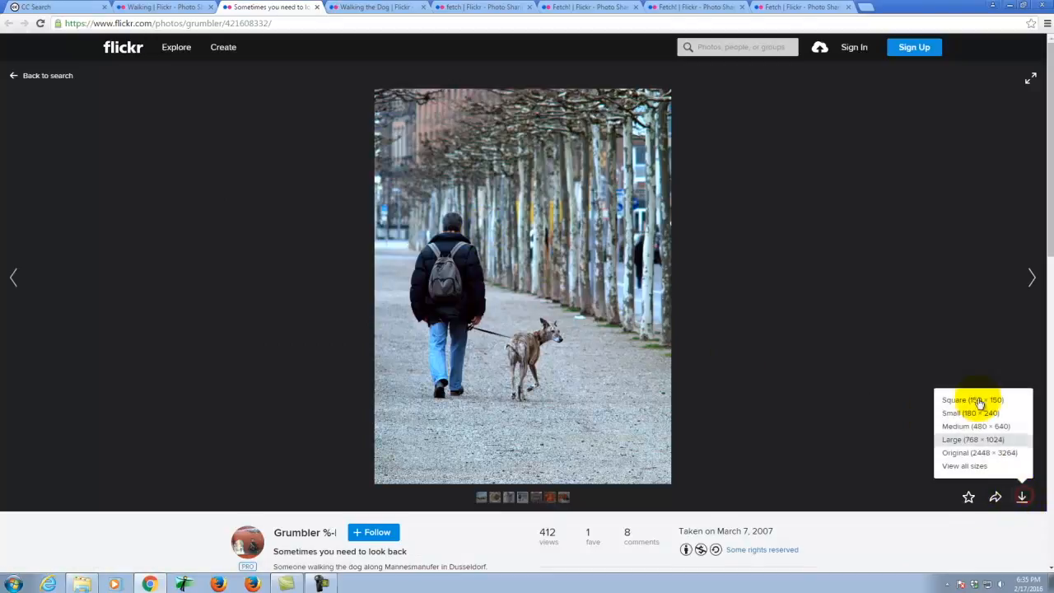
click(967, 452)
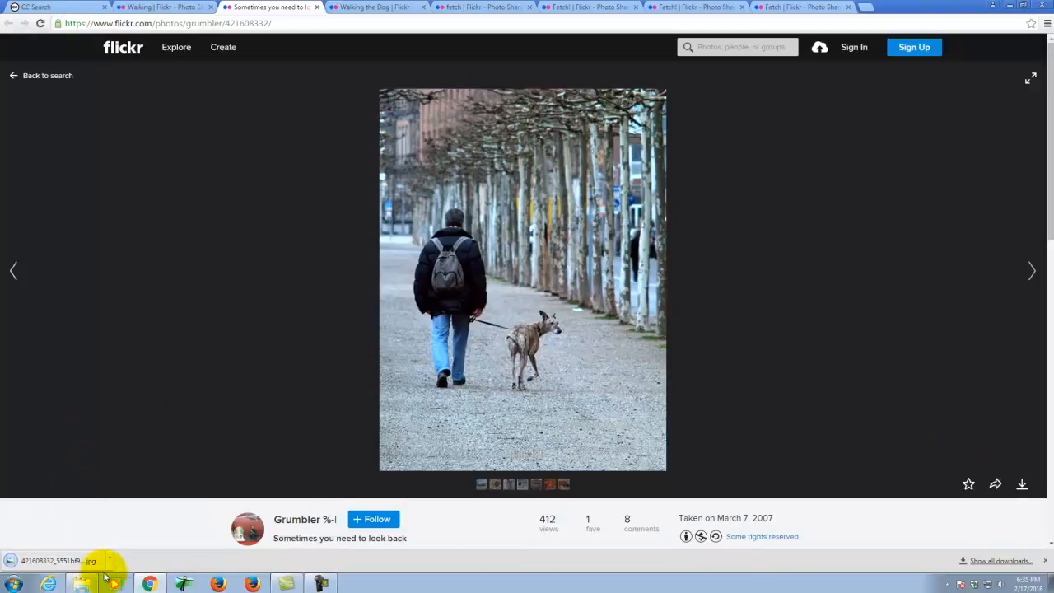
click(111, 560)
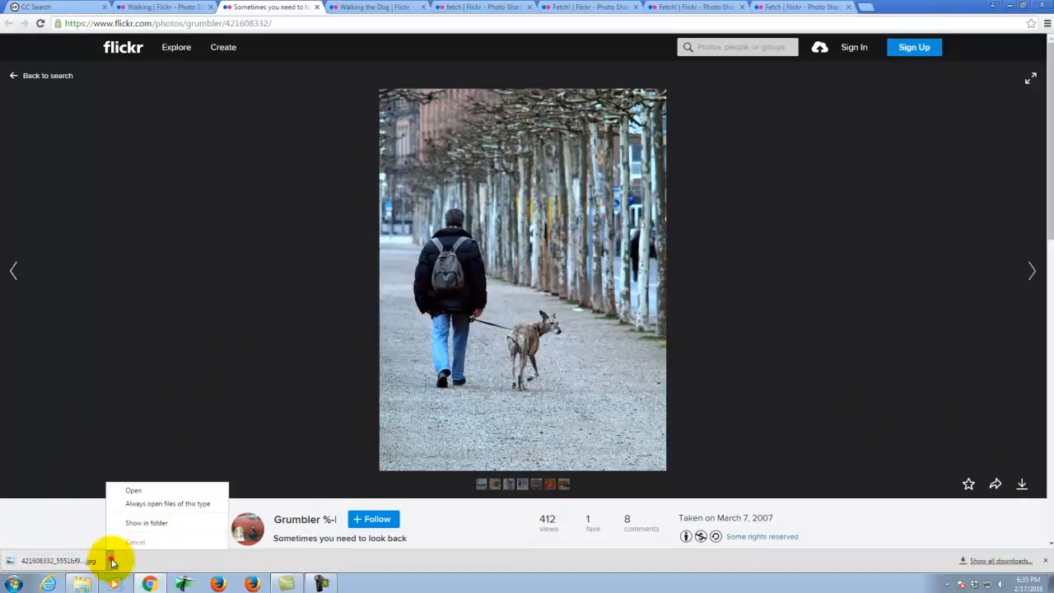
click(149, 522)
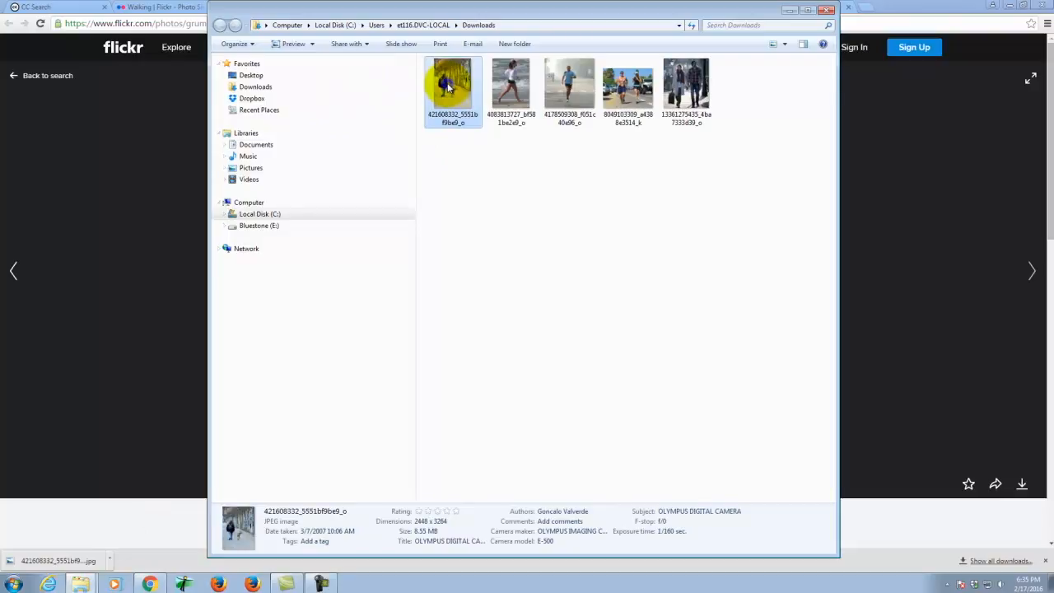
- Copy the downloaded photo into Bluestone (E:) > Dropbox > A135 Exercises > Ex107 > S2016e
right_click(449, 84)
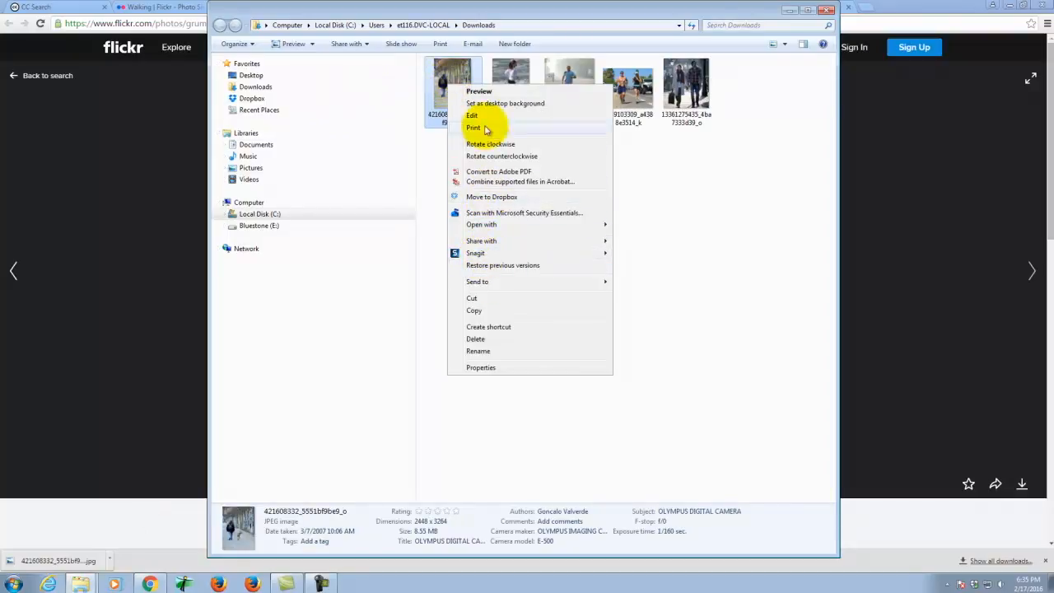
click(486, 309)
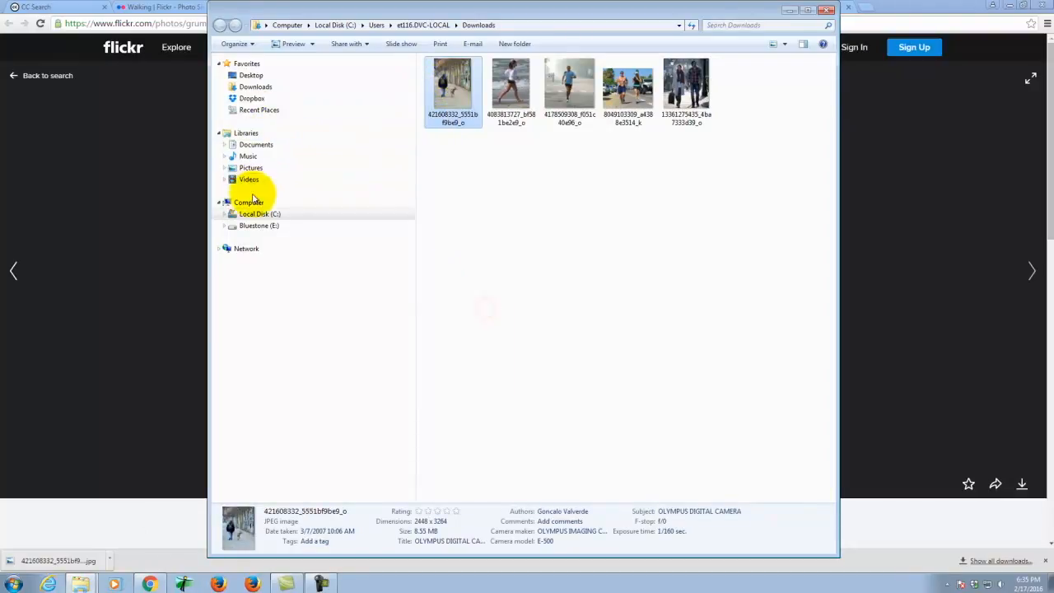
click(253, 228)
click(449, 217)
double_click(449, 217)
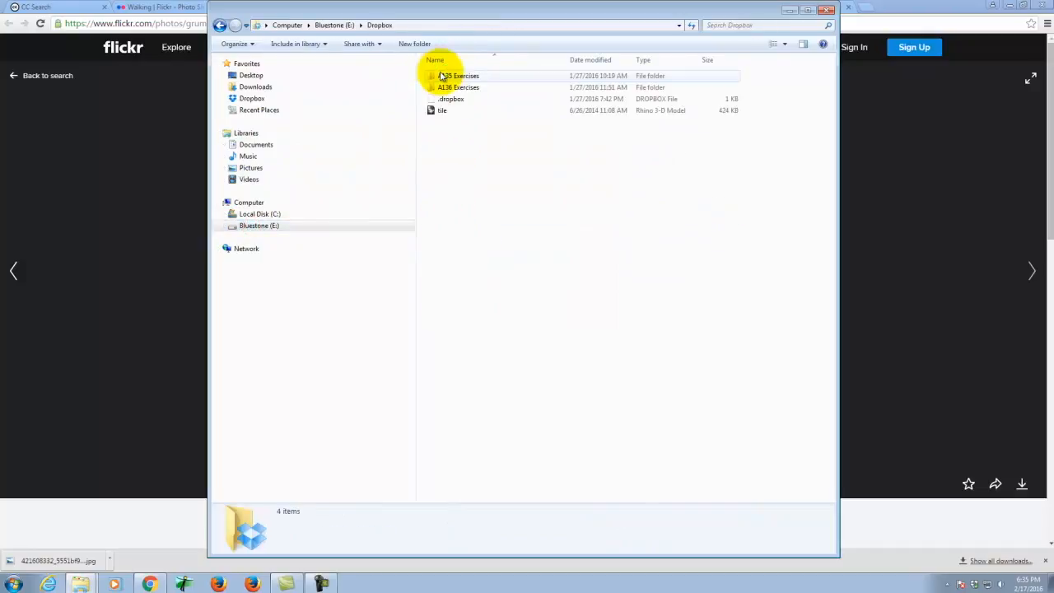
double_click(457, 75)
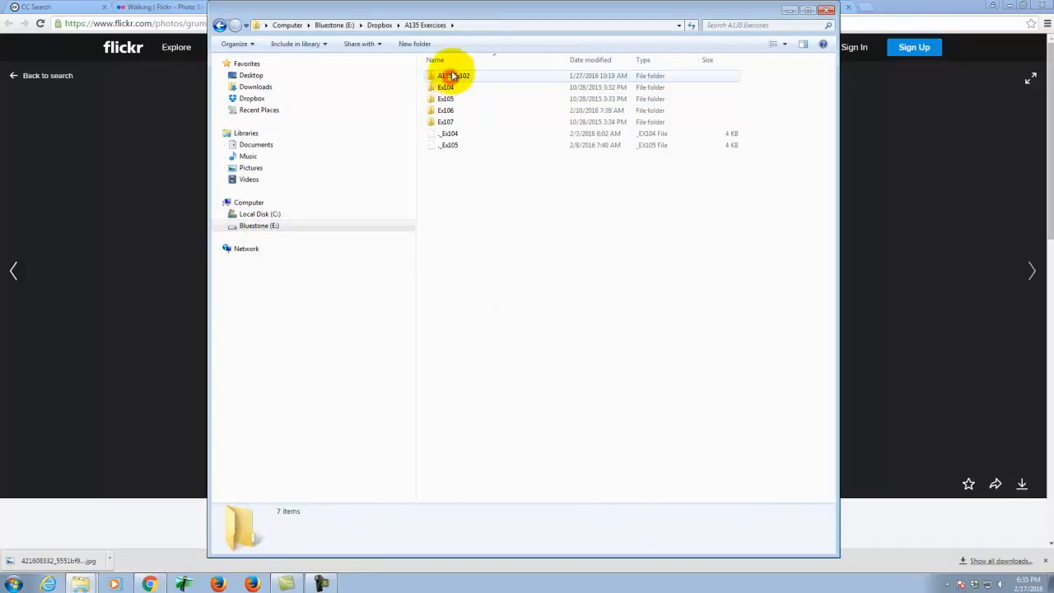
double_click(445, 121)
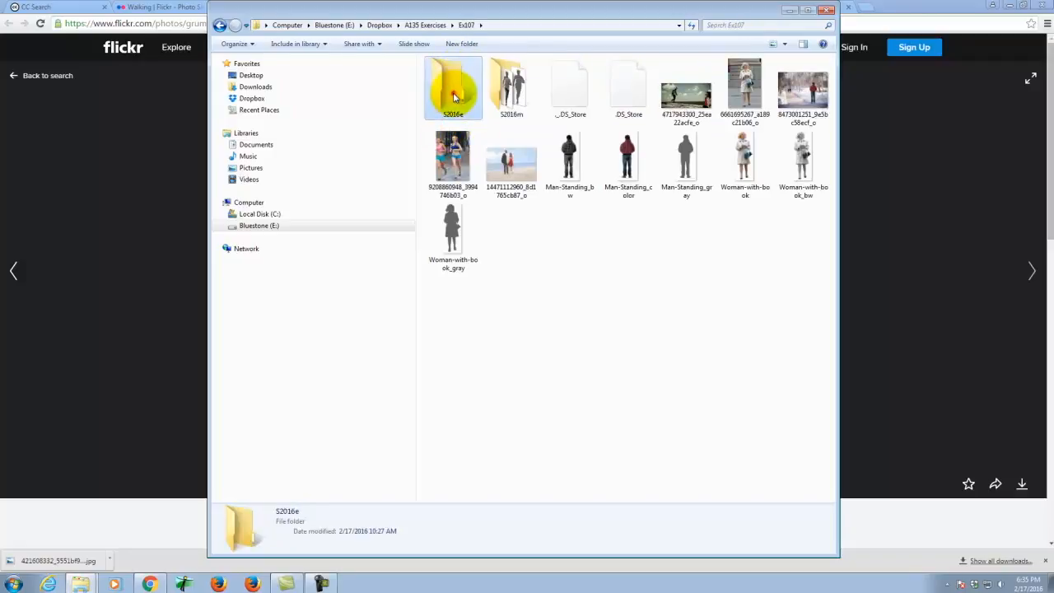
double_click(453, 93)
right_click(548, 186)
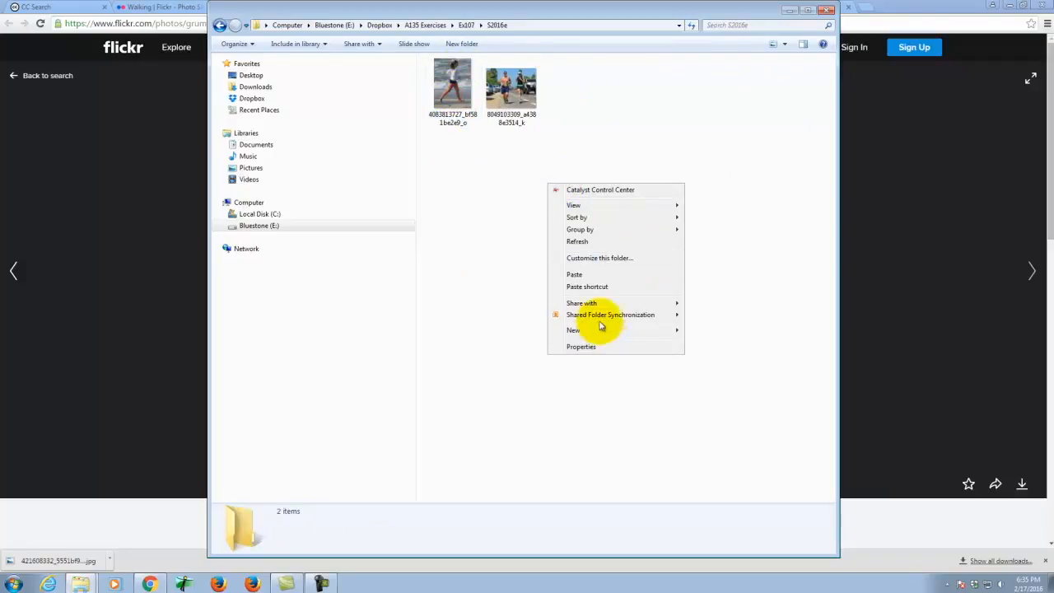
click(574, 275)
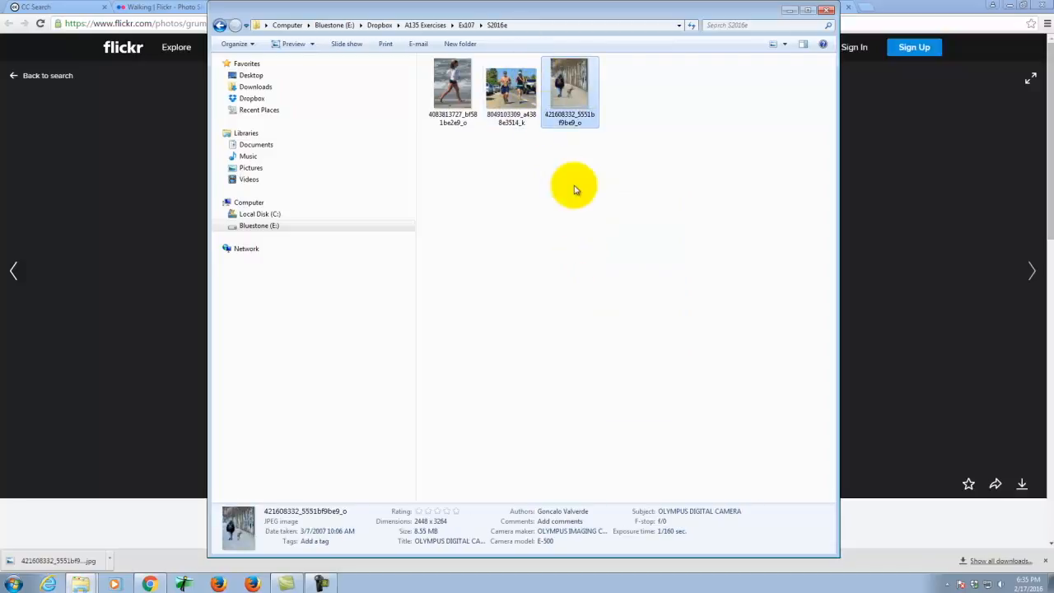
- Check the middle image's details in S2016e and clear the file selection
click(528, 126)
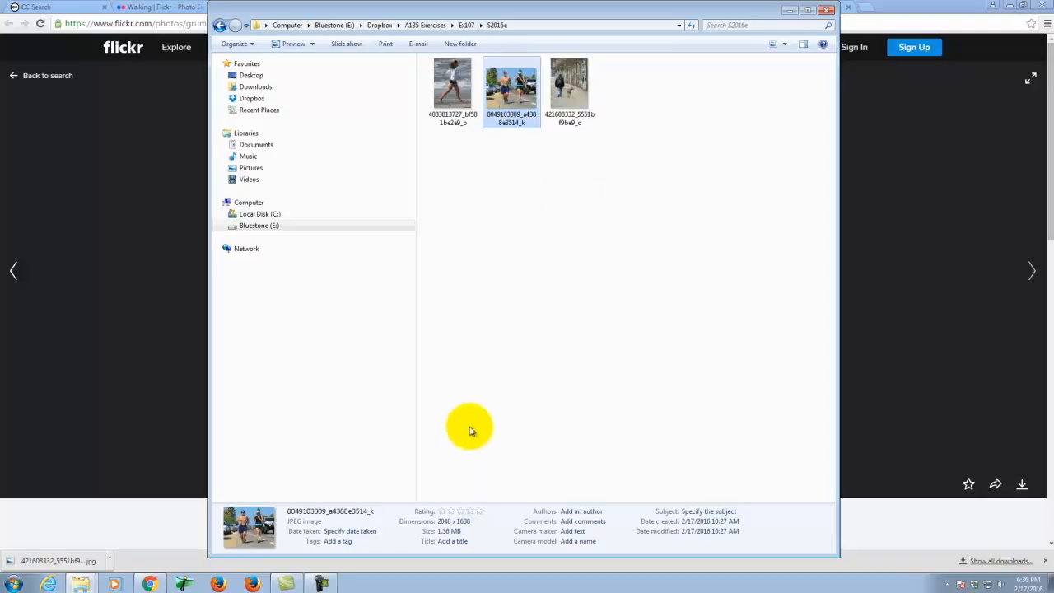
click(499, 335)
click(15, 581)
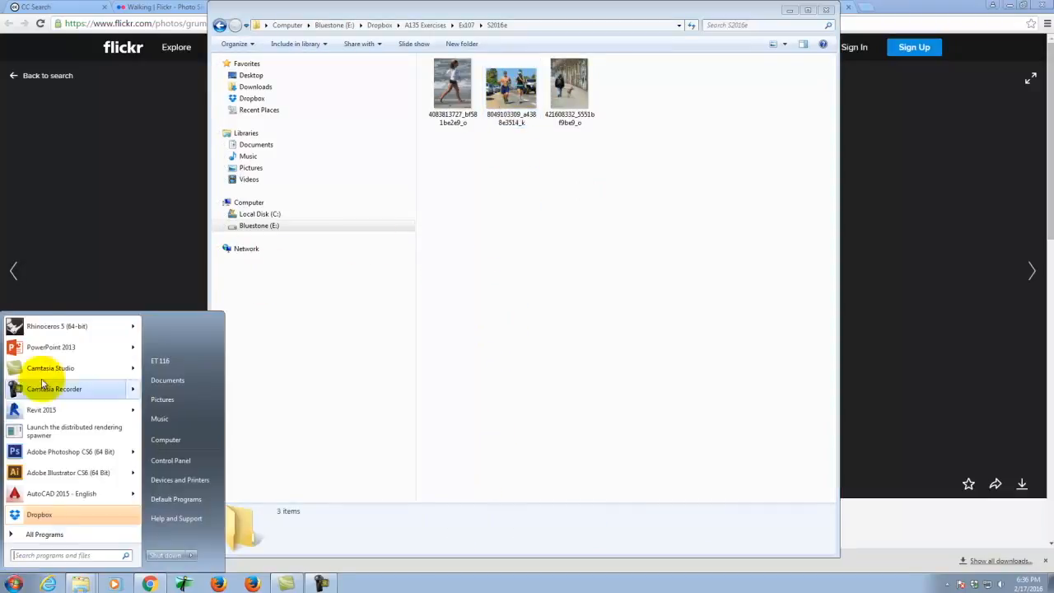
- Launch Photoshop CS6 and open 421608332_5551bf9be9_o.jpg from Ex107\S2016e
click(64, 457)
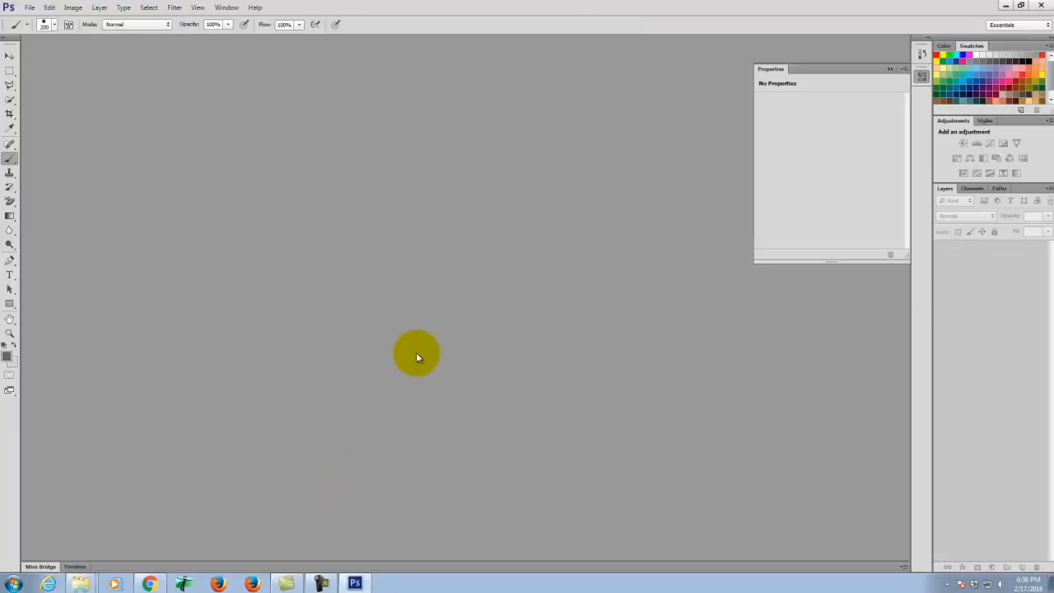
click(29, 7)
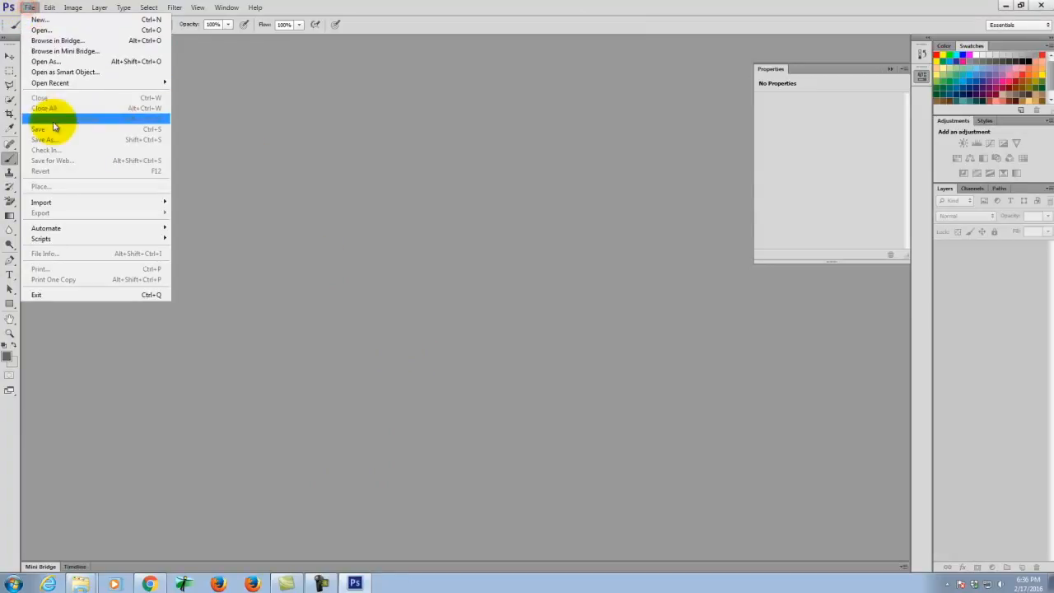
click(52, 32)
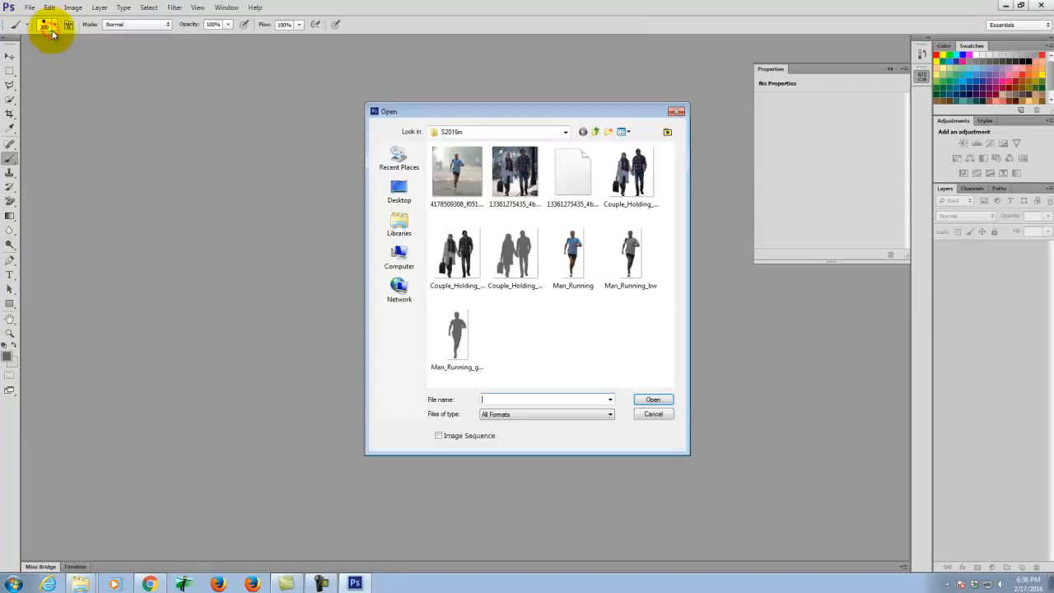
click(595, 131)
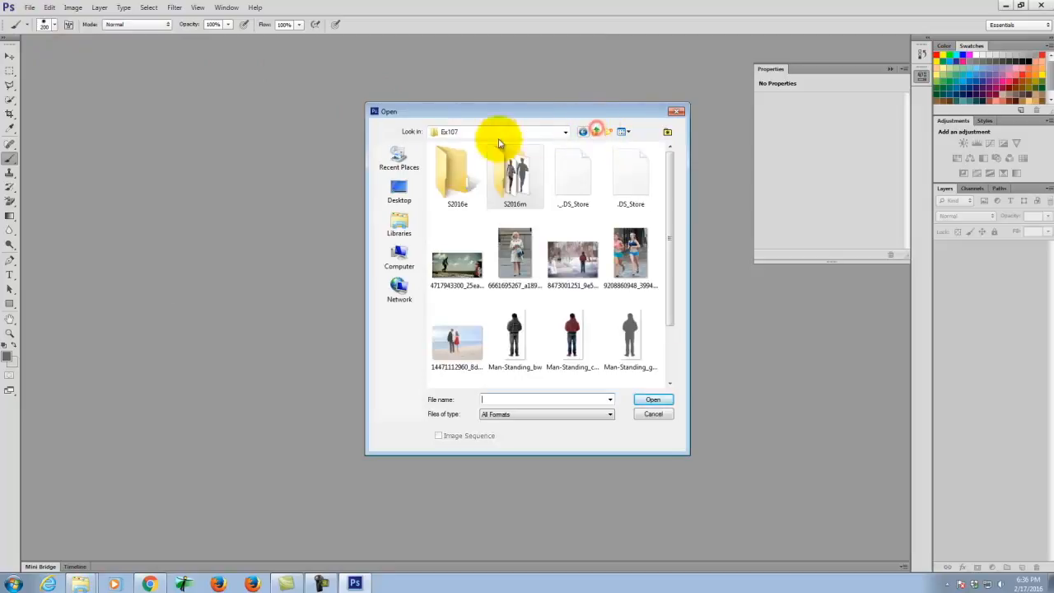
double_click(453, 173)
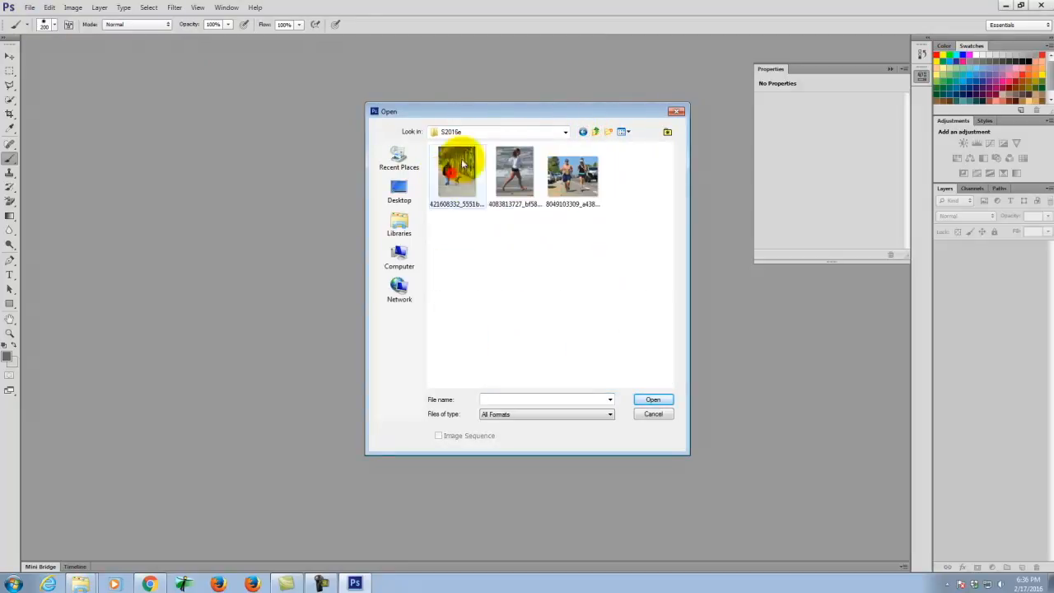
double_click(455, 181)
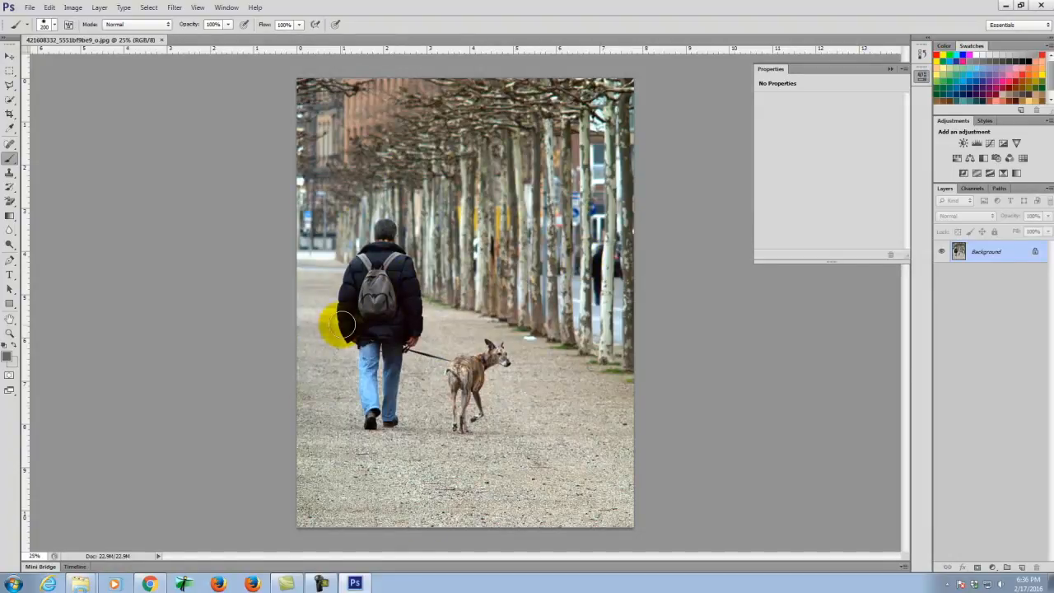
key(ctrl+equal)
key(ctrl+equal)
key(ctrl+equal)
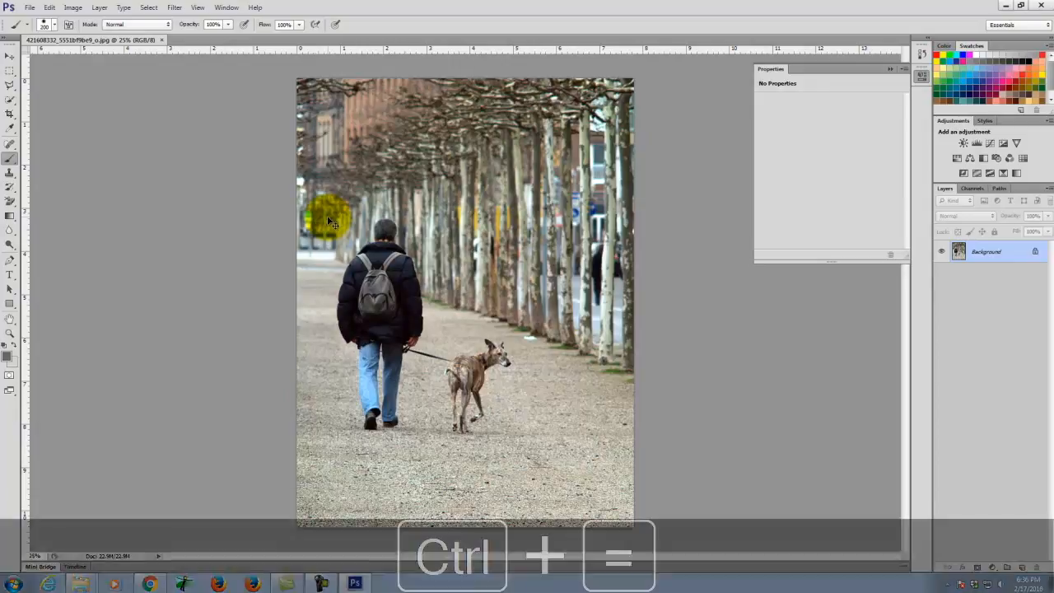
key(space)
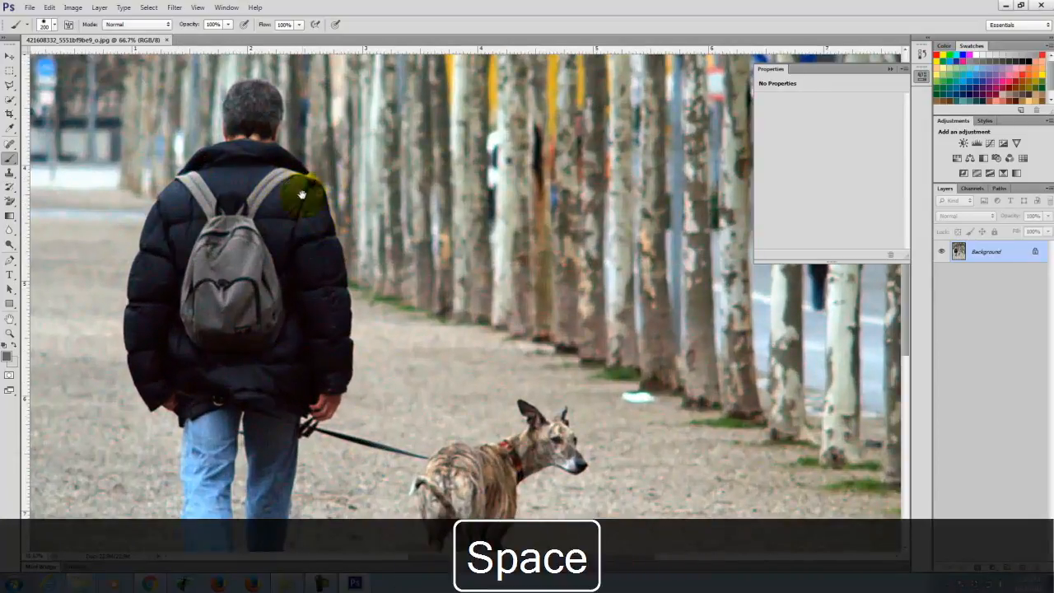
drag(272, 185, 365, 242)
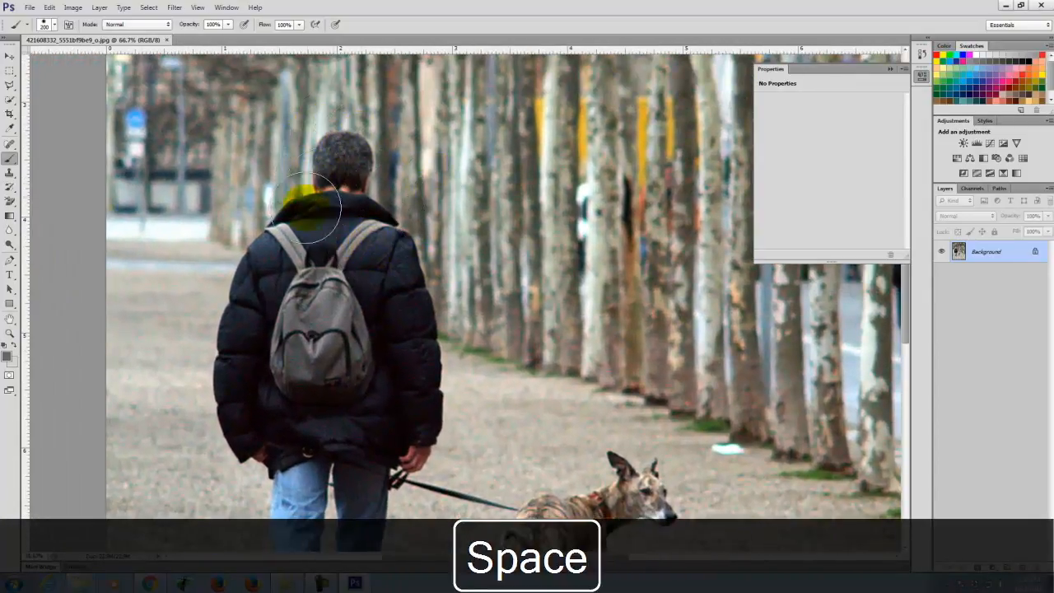
click(29, 7)
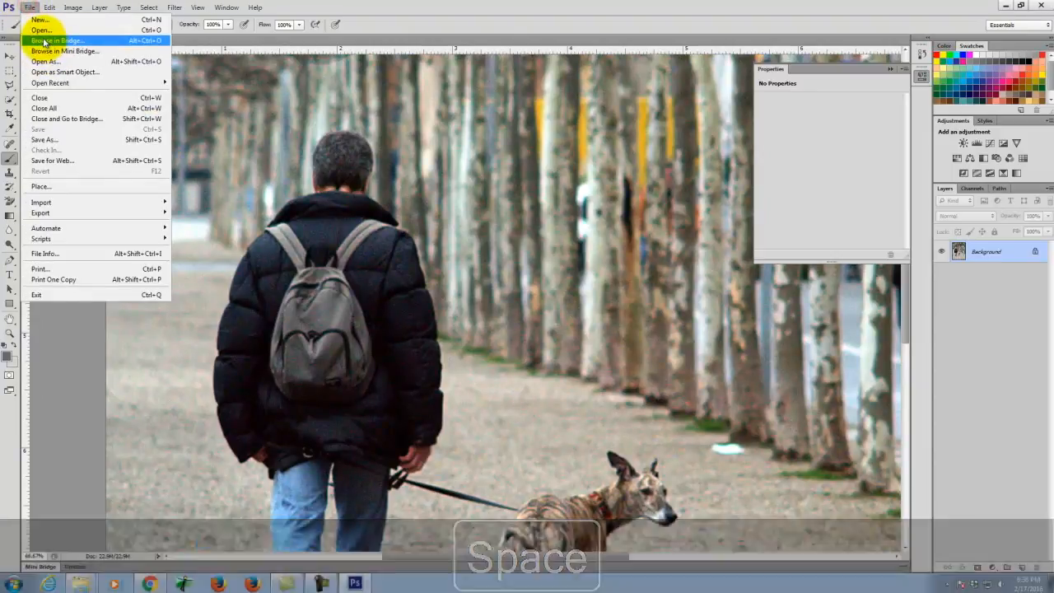
click(39, 30)
double_click(574, 175)
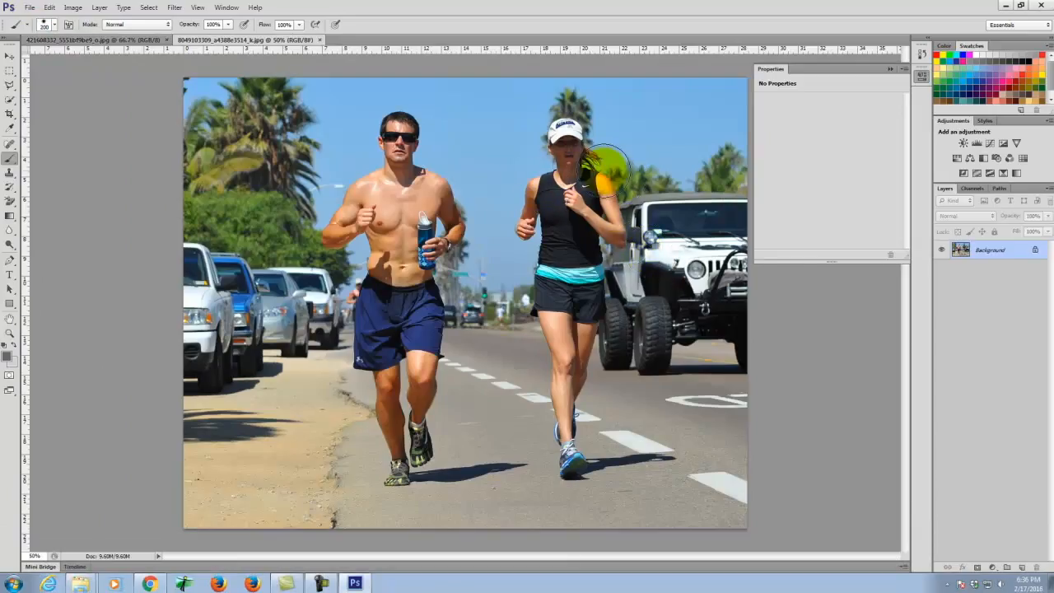
- Undo the accidental grey background fill to restore the runners photo
key(ctrl+BackSpace)
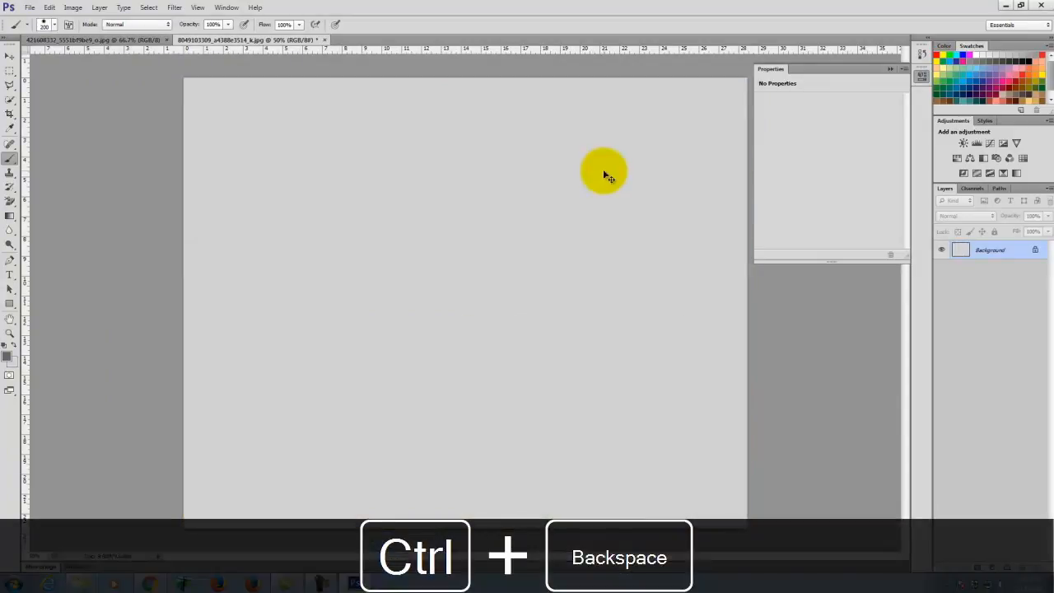
key(ctrl+equal)
key(ctrl+equal)
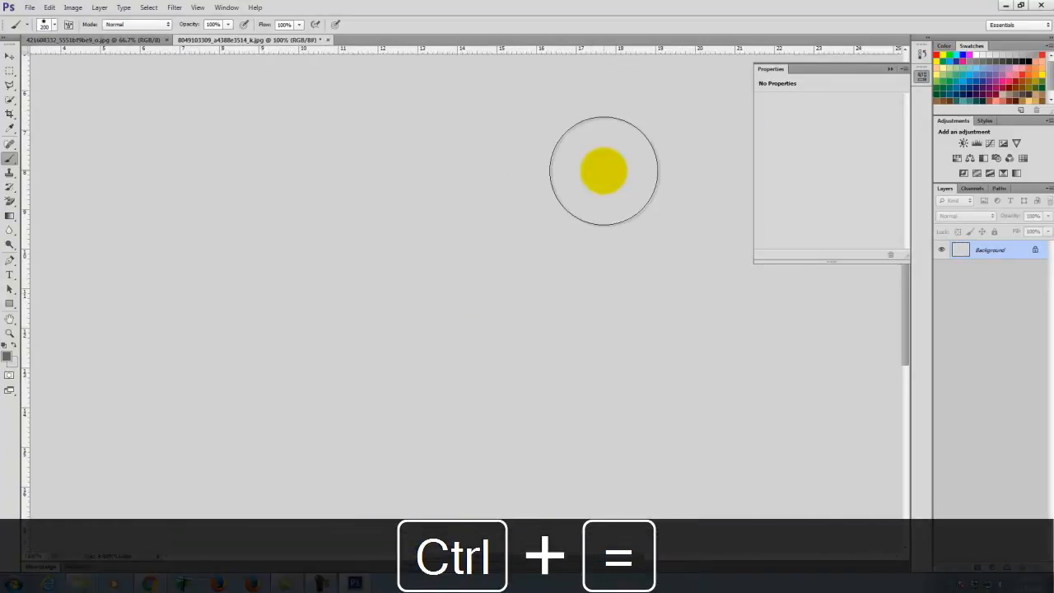
key(ctrl+z)
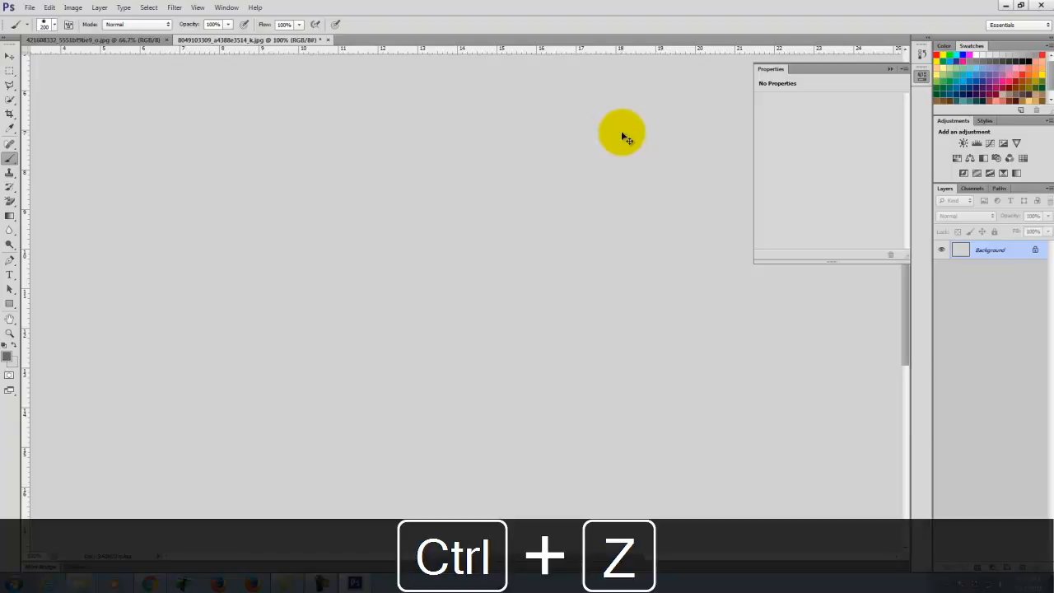
key(ctrl+alt+z)
scroll(680, 118, up, 3)
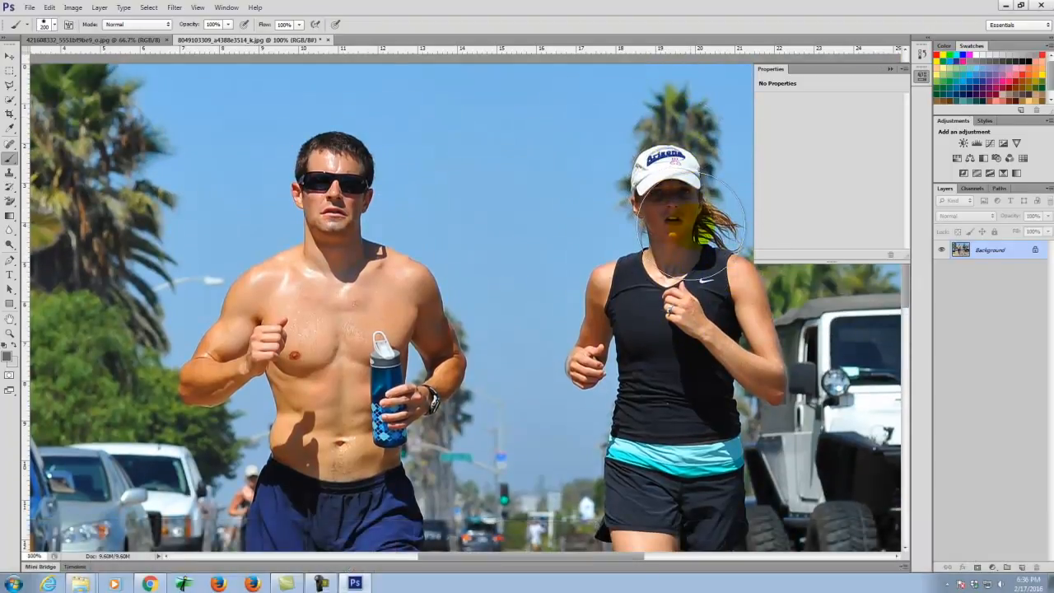
- Zoom in and centre the view on the woman runner's face
key(space)
click(9, 56)
drag(489, 157, 292, 142)
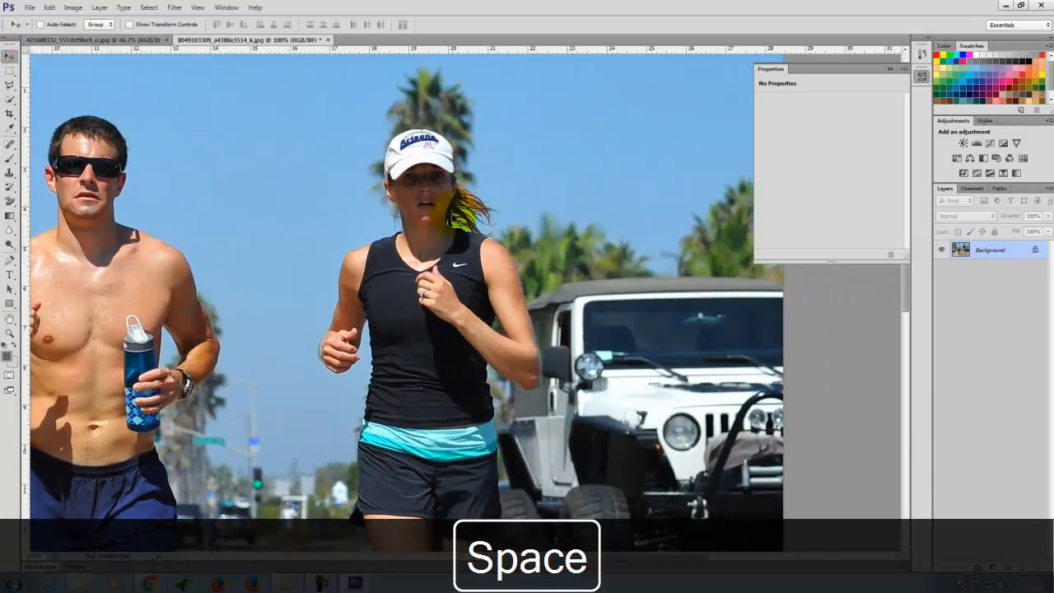
key(ctrl+equal)
key(ctrl+equal)
drag(451, 110, 388, 392)
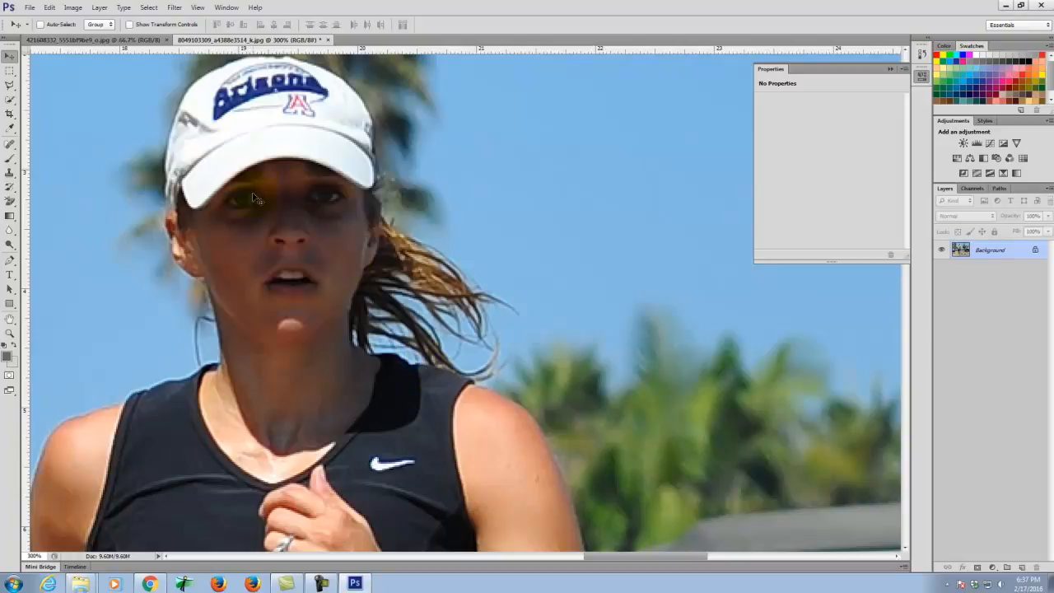
- Bring the dog-walking photo 421608332_5551bf9be9_o.jpg back in front and look over it
click(134, 39)
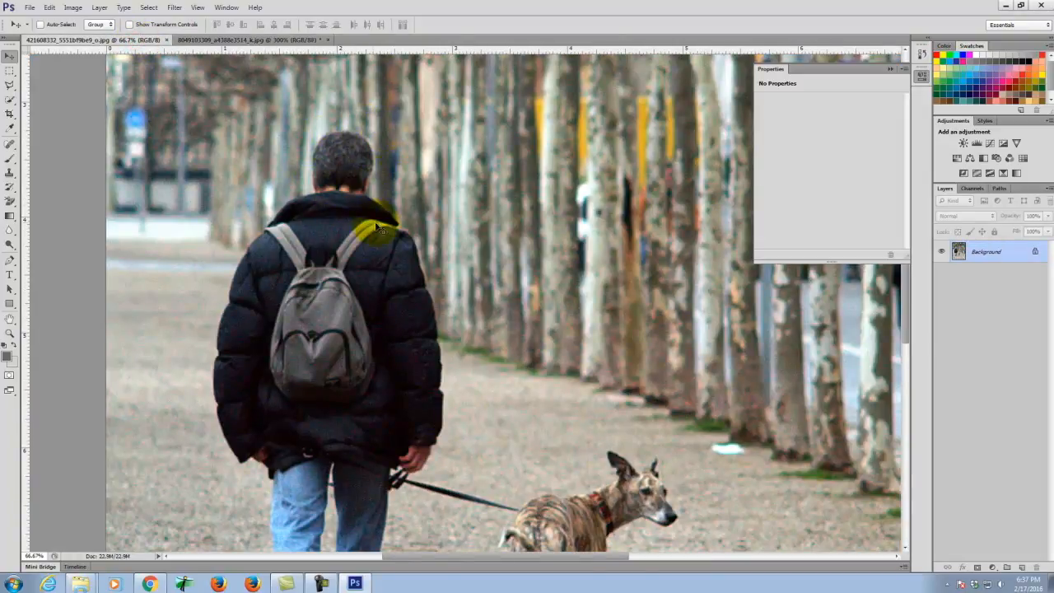
scroll(426, 360, down, 5)
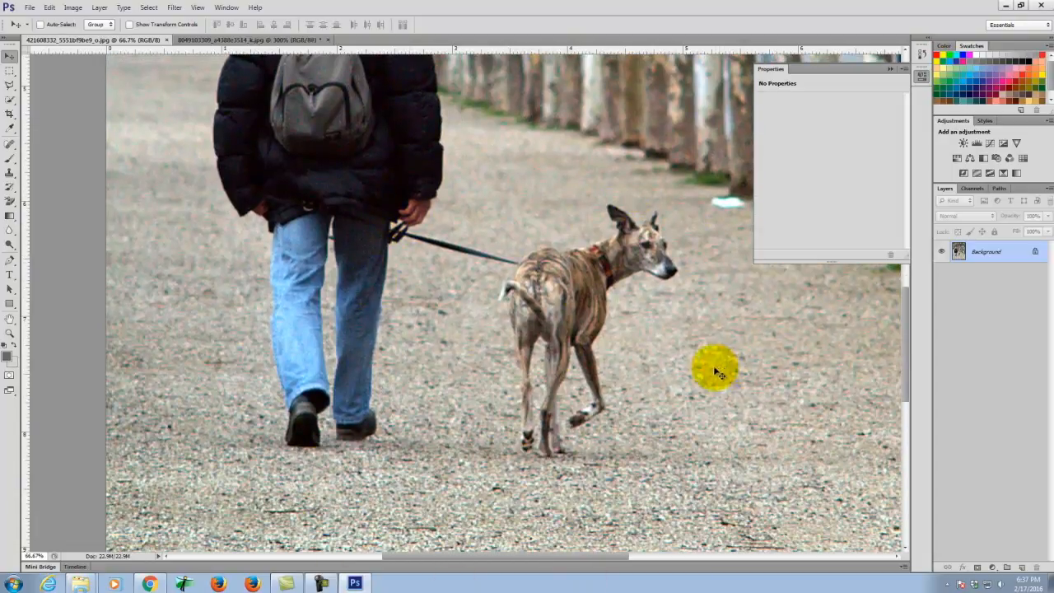
scroll(382, 228, up, 4)
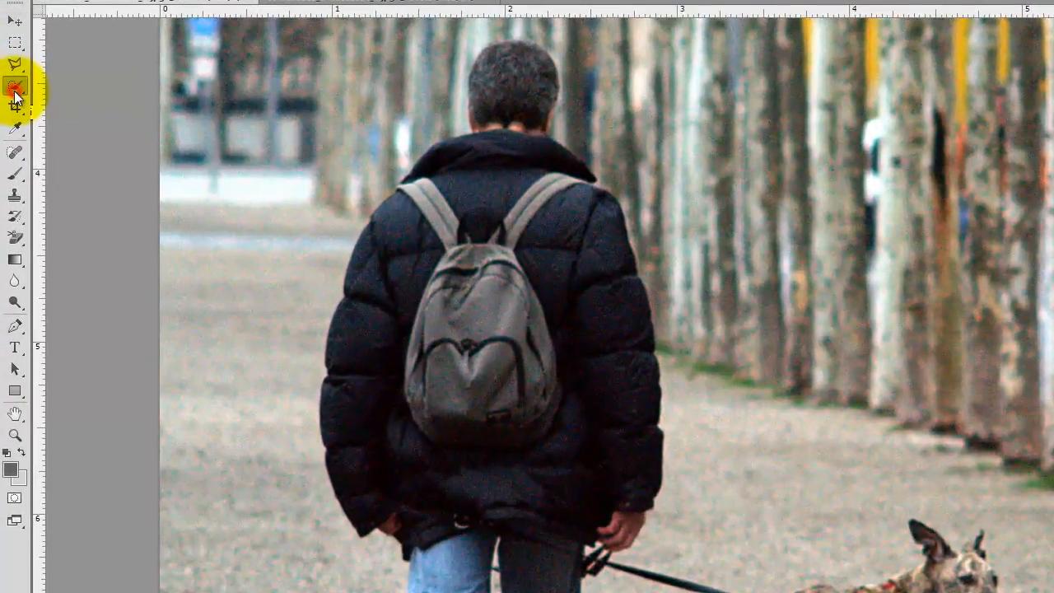
- With the Quick Selection Tool, select the trees beside the man's jacket and around his head
click(10, 99)
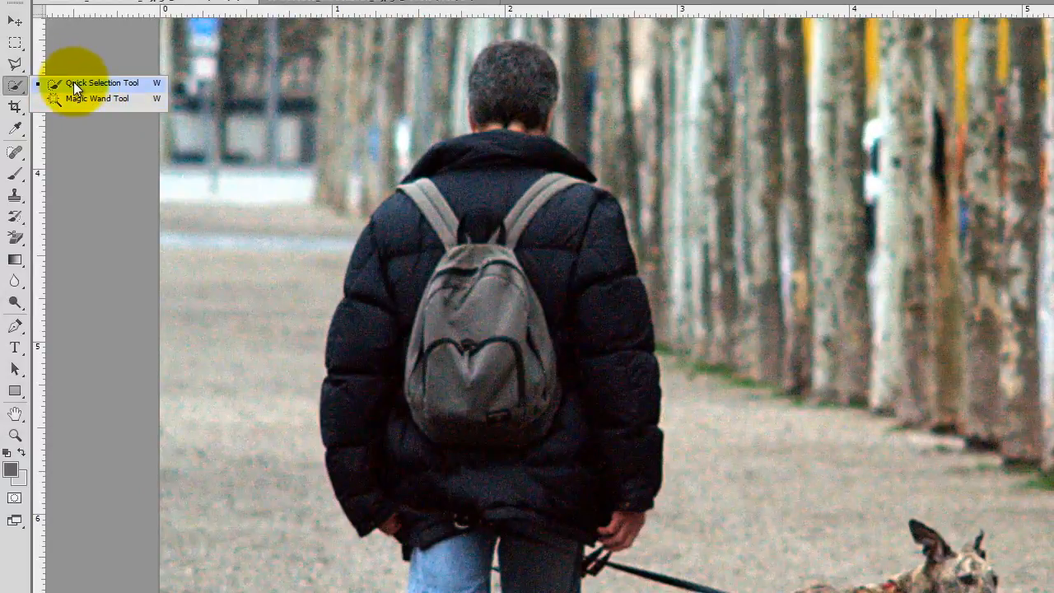
click(73, 81)
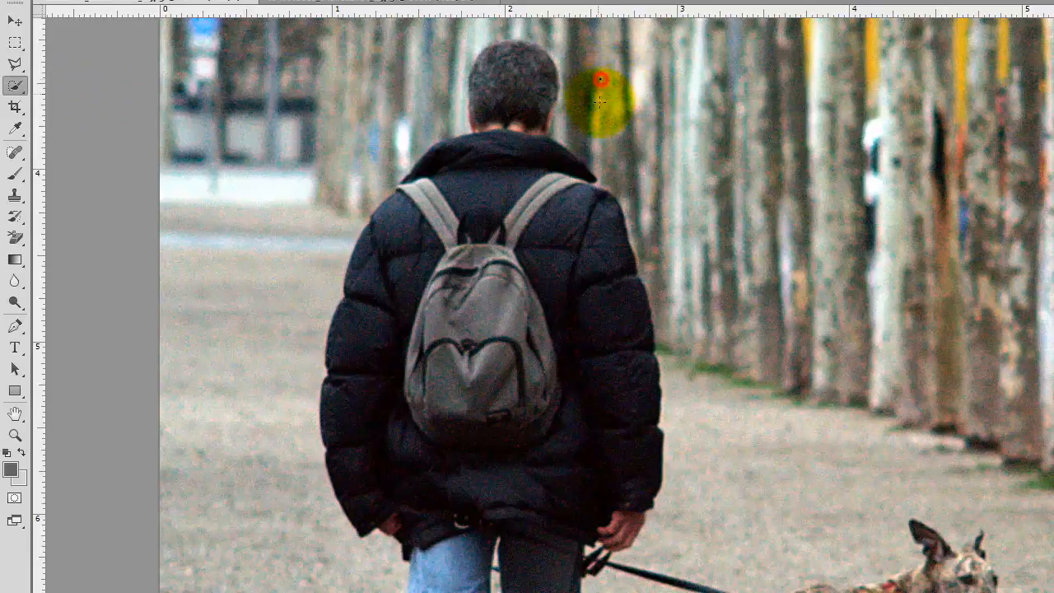
mouse_move(621, 132)
mouse_down()
mouse_move(693, 241)
mouse_move(722, 473)
mouse_up()
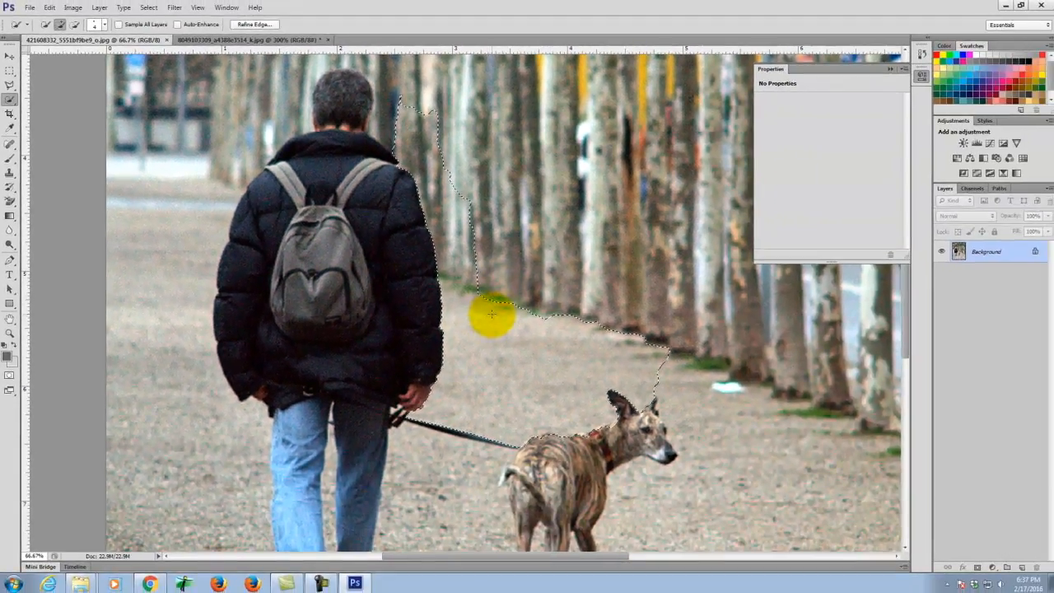
mouse_move(491, 313)
mouse_down()
mouse_move(510, 205)
mouse_move(566, 169)
mouse_up()
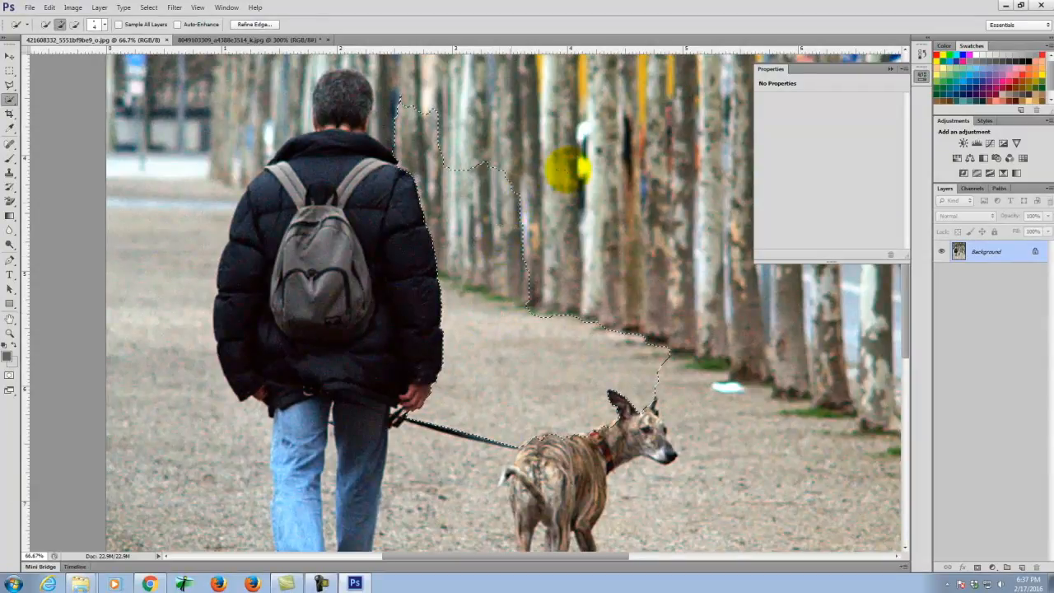
drag(634, 280, 819, 379)
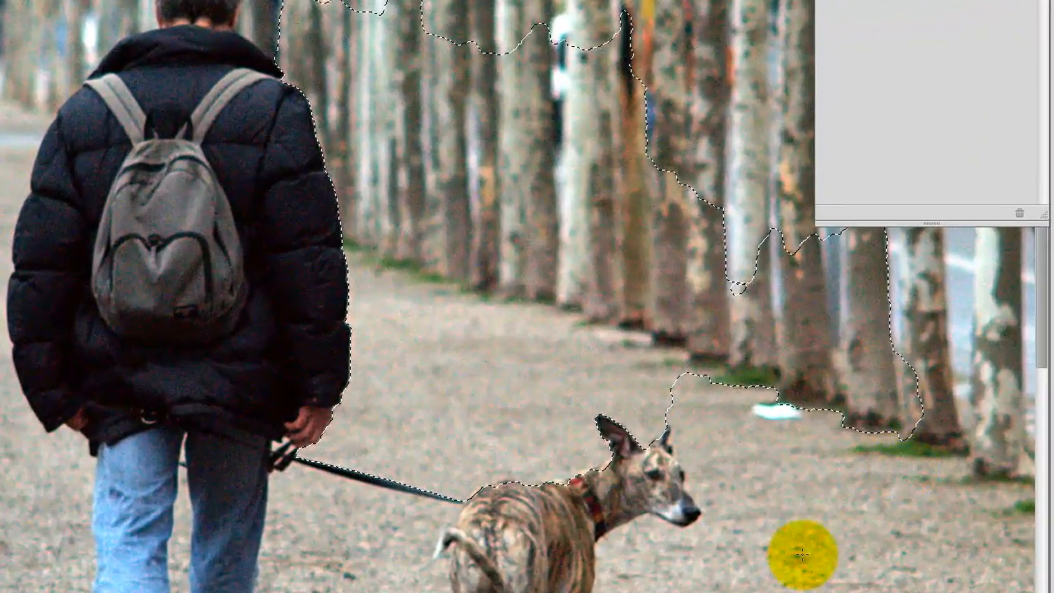
key(space)
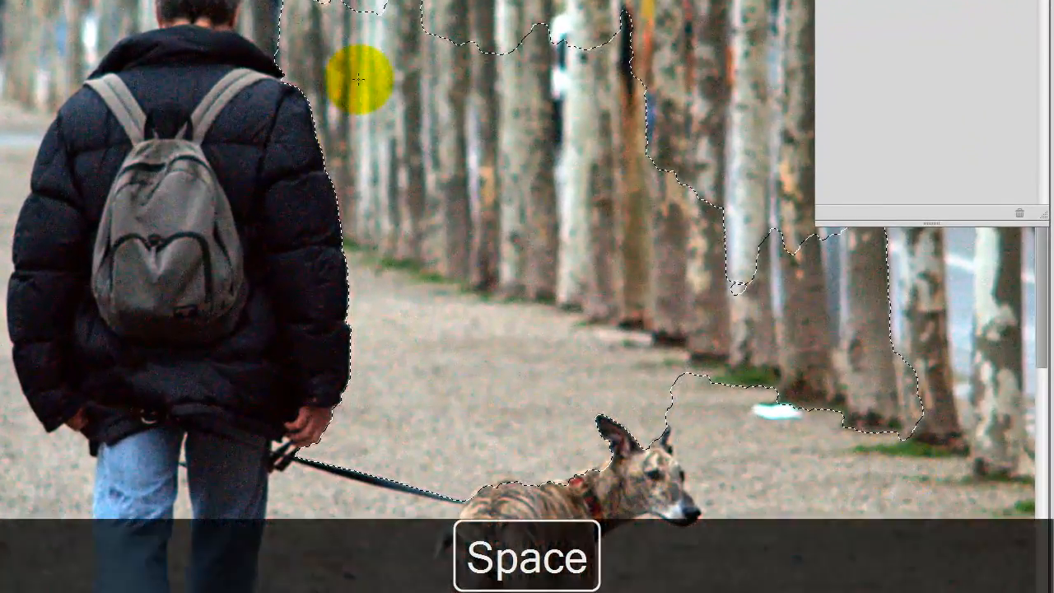
drag(357, 78, 506, 370)
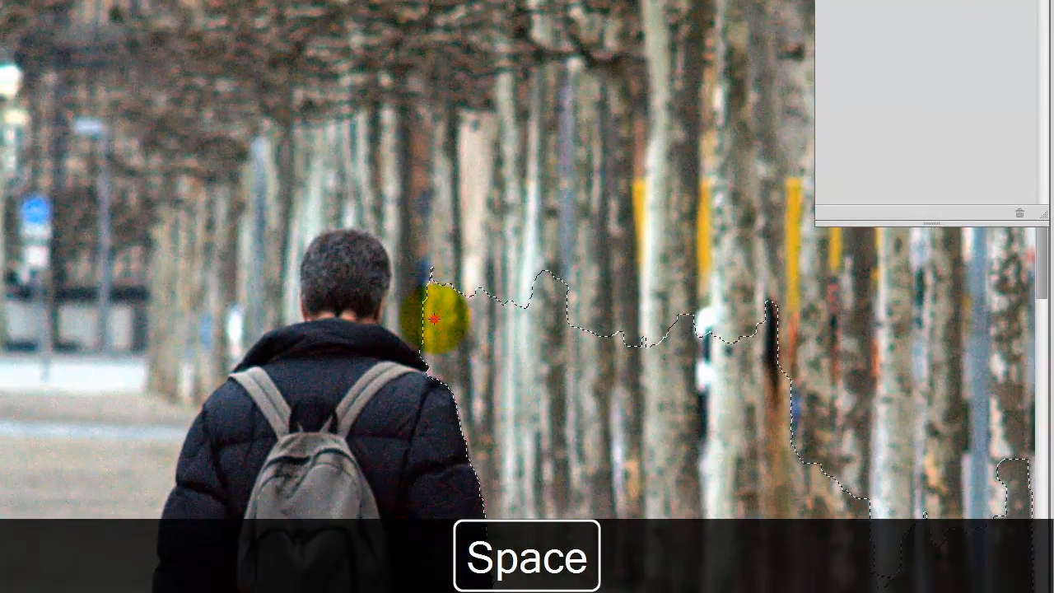
mouse_move(410, 234)
mouse_down()
mouse_move(384, 189)
mouse_move(302, 185)
mouse_move(253, 211)
mouse_move(232, 260)
mouse_up()
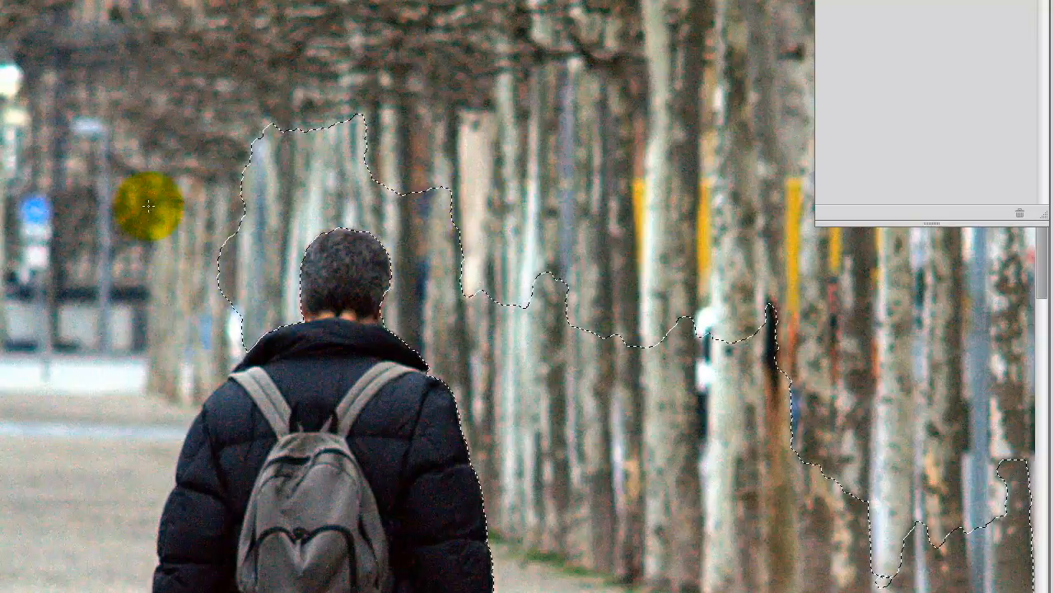
- Extend the selection over the left and right trees, ground and path, then enlarge the brush
mouse_move(239, 284)
mouse_down()
mouse_move(117, 359)
mouse_move(90, 391)
mouse_move(53, 522)
mouse_up()
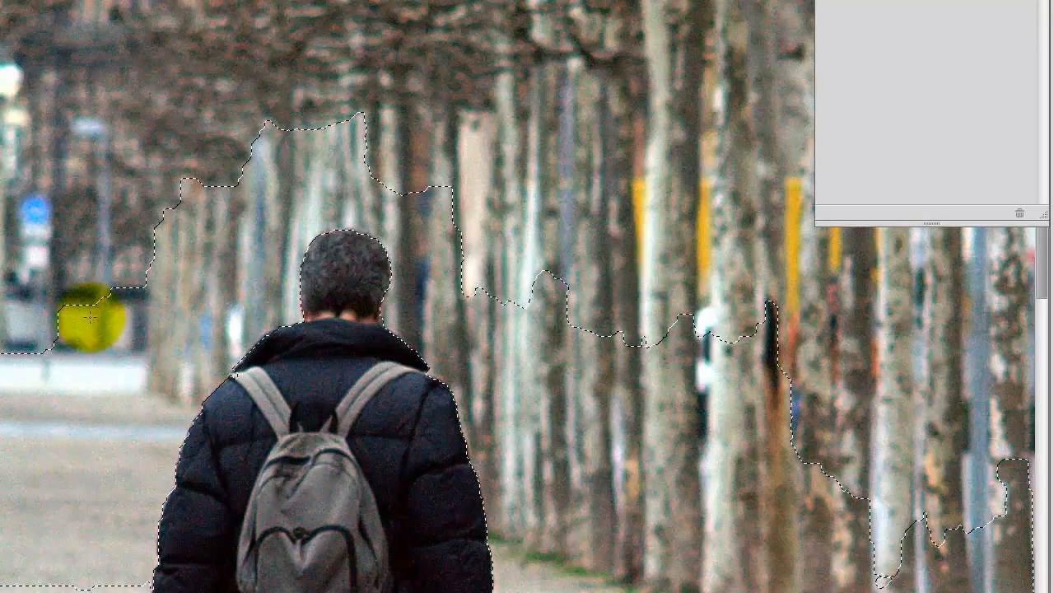
drag(109, 355, 84, 229)
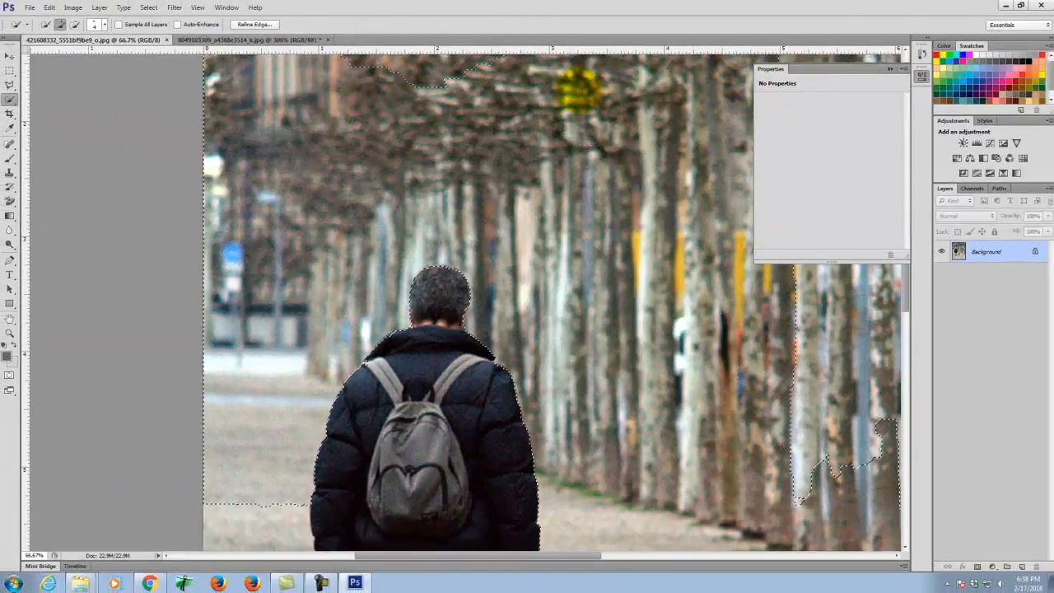
mouse_move(814, 434)
mouse_down()
mouse_move(827, 480)
mouse_move(869, 259)
mouse_move(898, 403)
mouse_move(889, 456)
mouse_move(881, 389)
mouse_up()
scroll(696, 188, down, 5)
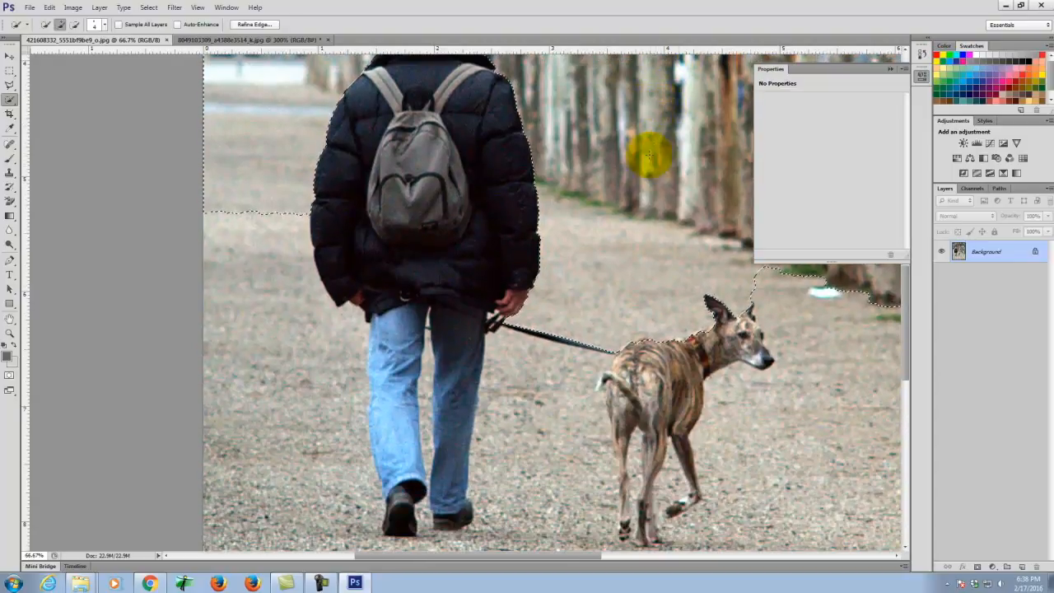
scroll(650, 155, down, 1)
click(240, 131)
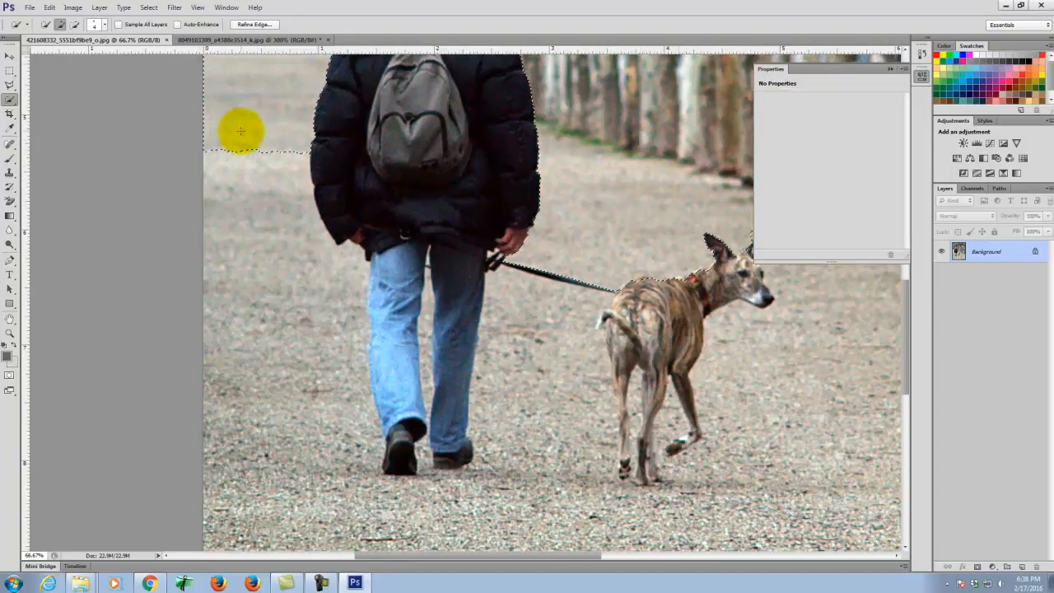
drag(266, 315, 293, 472)
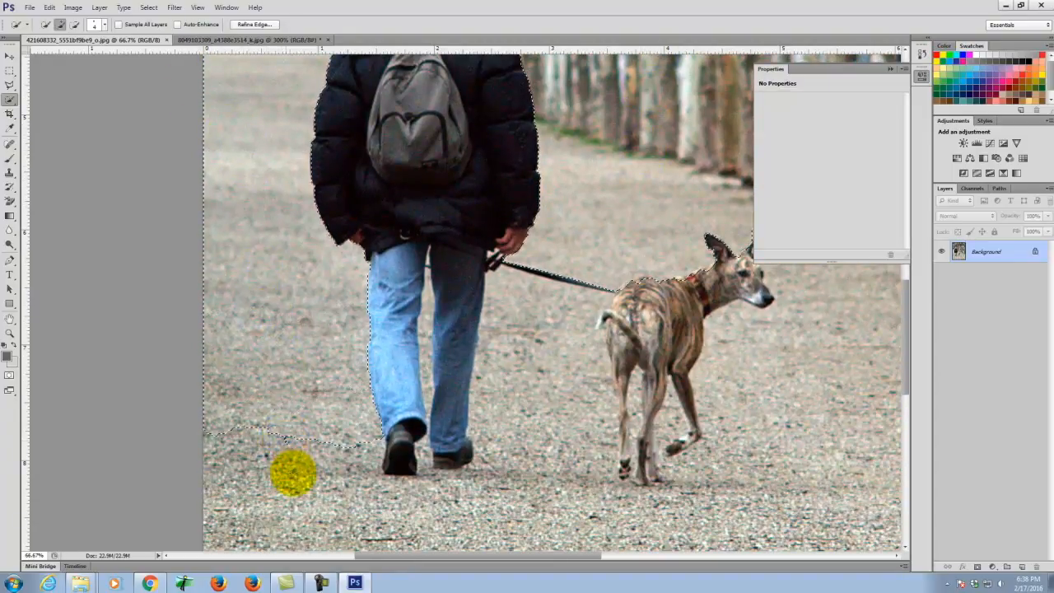
mouse_move(289, 511)
mouse_down()
mouse_move(454, 539)
mouse_move(260, 511)
mouse_move(214, 521)
mouse_move(340, 547)
mouse_move(488, 529)
mouse_move(430, 503)
mouse_move(560, 524)
mouse_move(468, 538)
mouse_move(487, 546)
mouse_move(649, 558)
mouse_move(637, 532)
mouse_move(474, 496)
mouse_move(520, 487)
mouse_up()
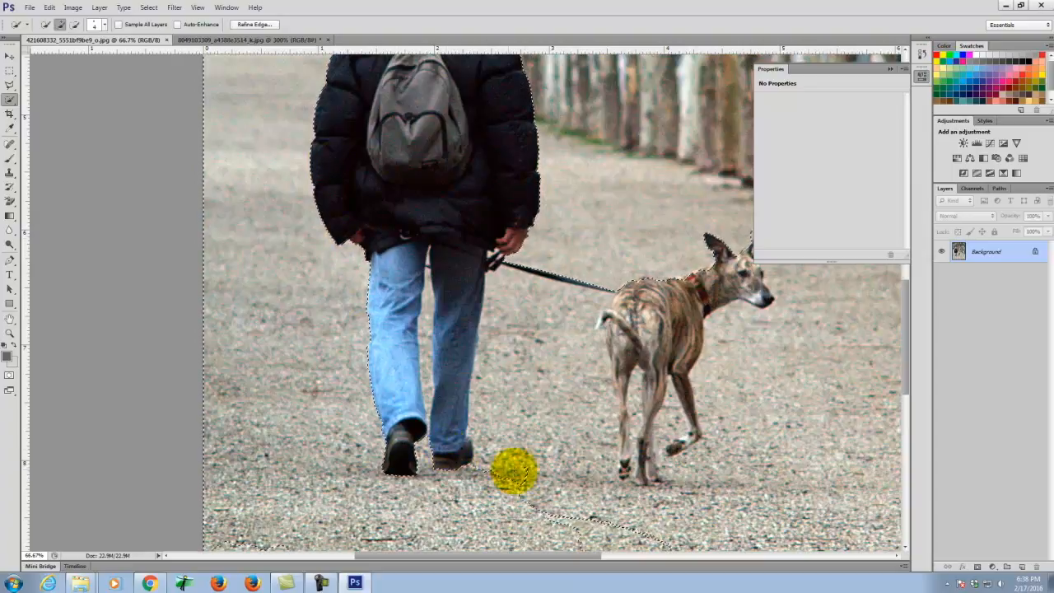
drag(488, 492, 504, 359)
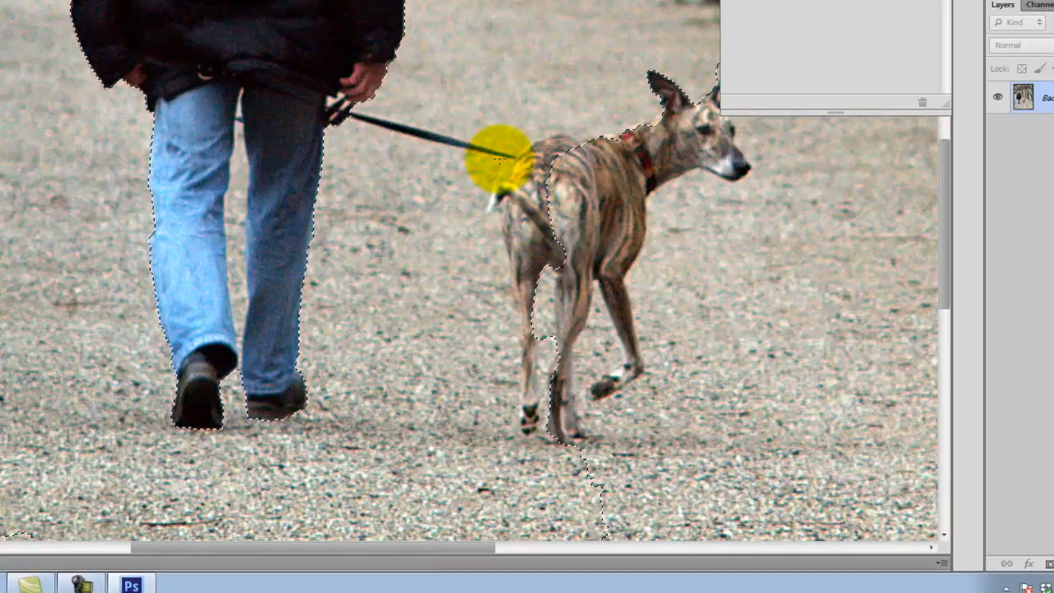
key(bracketright)
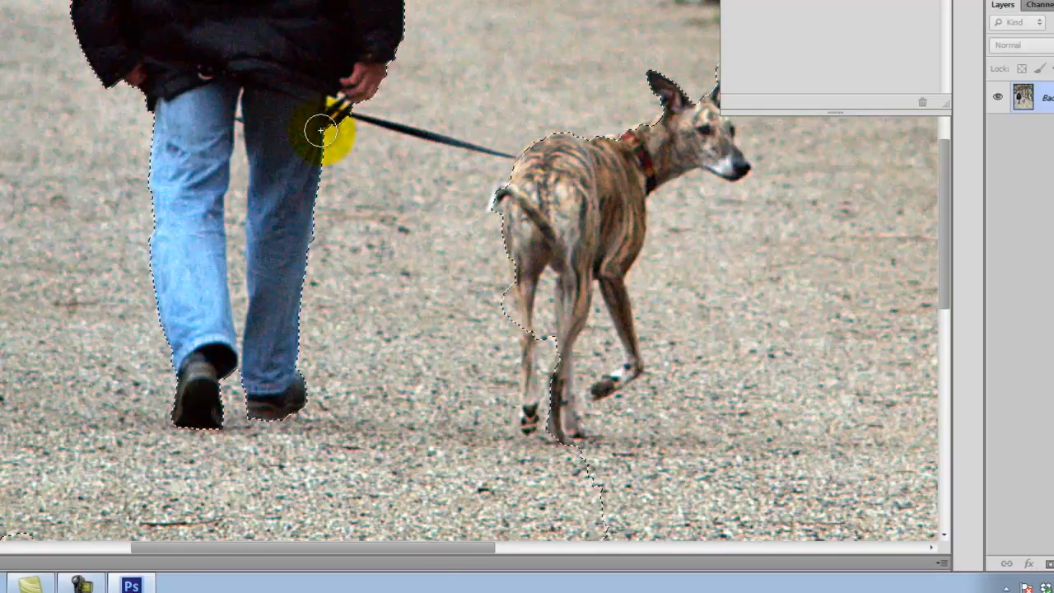
- Zoom in with a smaller brush and fit the selection around the dog's paw and inner leg
key(ctrl+equal)
key(ctrl+equal)
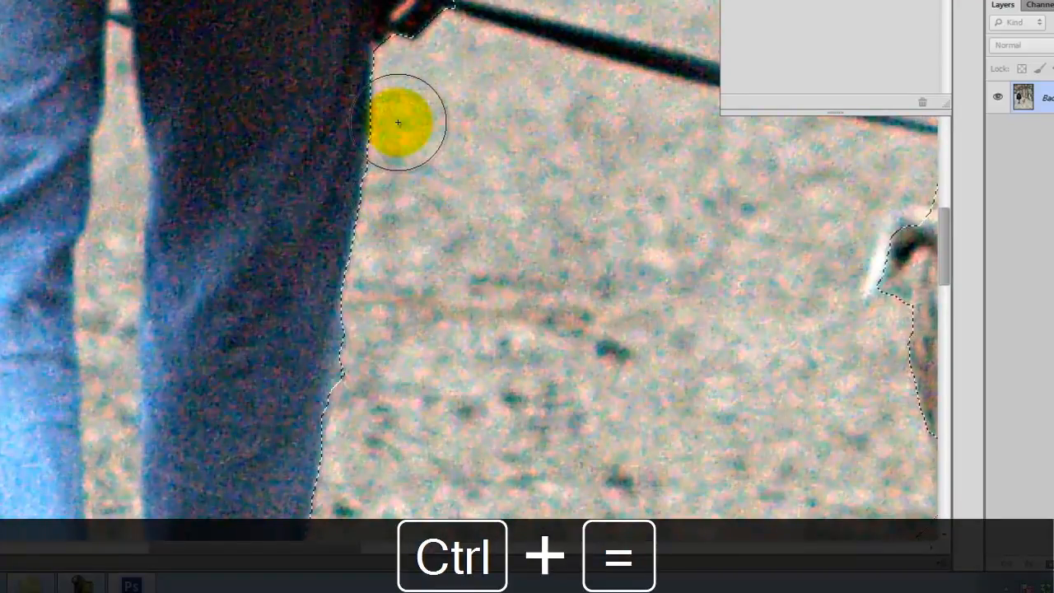
key(bracketleft)
key(bracketleft)
key(bracketleft)
key(space)
mouse_move(205, 41)
mouse_down()
mouse_move(52, 103)
mouse_move(60, 30)
mouse_move(51, 6)
mouse_move(254, 69)
mouse_move(600, 137)
mouse_up()
scroll(577, 189, down, 2)
scroll(580, 185, down, 4)
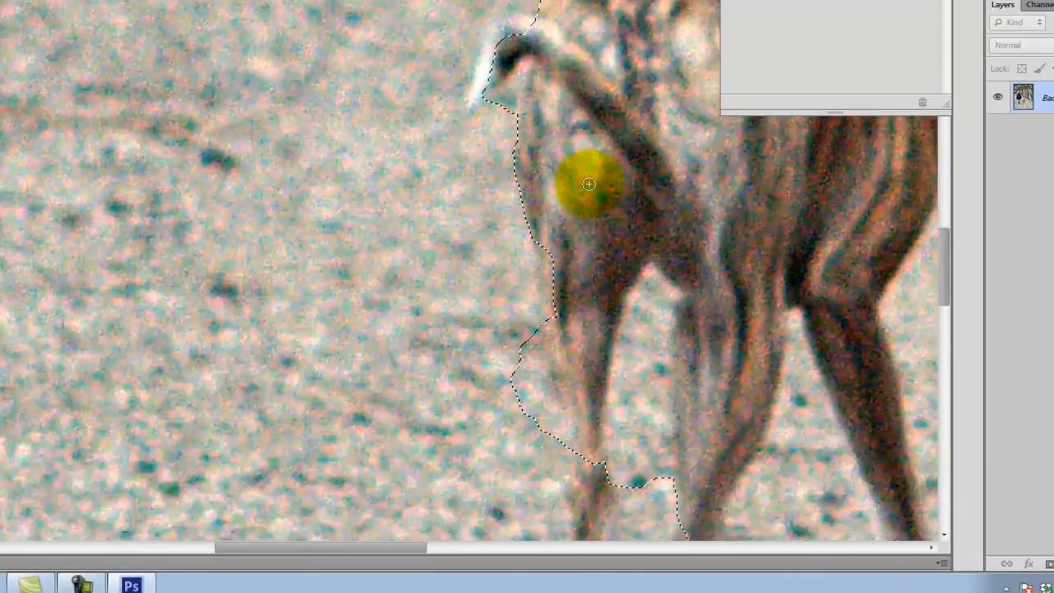
mouse_move(588, 183)
mouse_down()
mouse_move(530, 154)
mouse_move(531, 211)
mouse_move(521, 158)
mouse_move(546, 304)
mouse_move(550, 207)
mouse_move(563, 325)
mouse_move(564, 294)
mouse_move(594, 274)
mouse_move(583, 214)
mouse_move(579, 459)
mouse_move(586, 539)
mouse_move(594, 439)
mouse_move(604, 544)
mouse_move(573, 162)
mouse_move(646, 203)
mouse_move(639, 287)
mouse_move(571, 122)
mouse_up()
scroll(571, 122, down, 2)
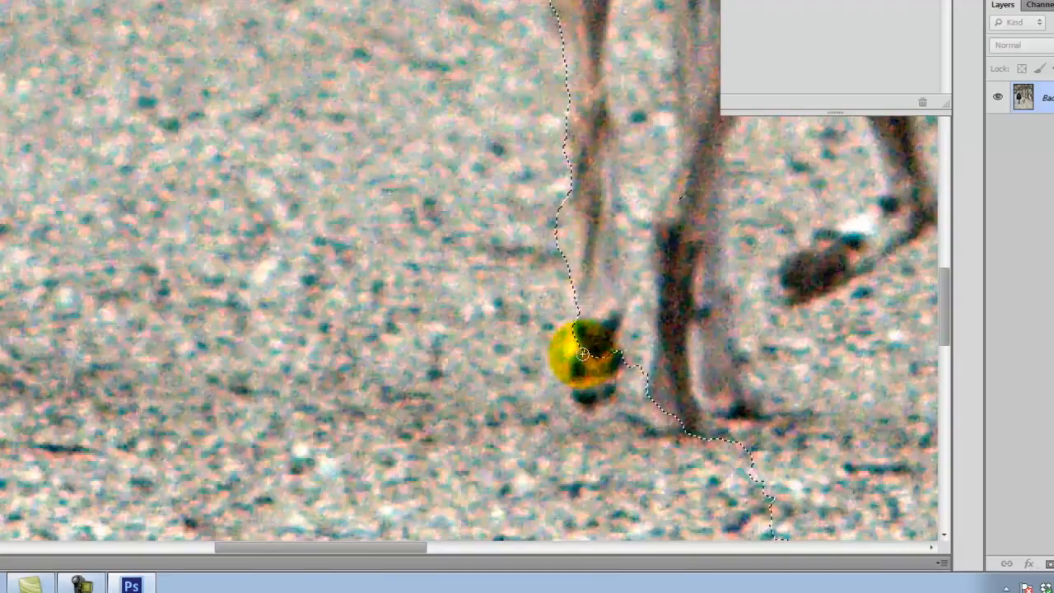
click(596, 336)
mouse_move(595, 381)
mouse_down()
mouse_move(576, 377)
mouse_move(559, 287)
mouse_move(565, 97)
mouse_move(618, 0)
mouse_move(648, 0)
mouse_up()
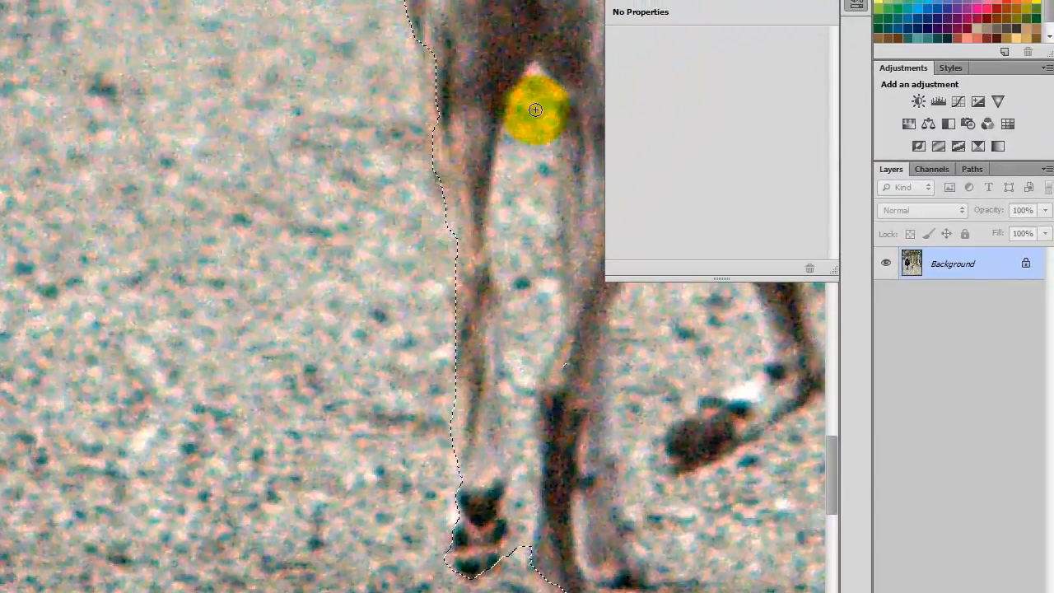
mouse_move(535, 109)
mouse_down()
mouse_move(503, 229)
mouse_move(516, 326)
mouse_move(505, 397)
mouse_move(527, 483)
mouse_move(519, 546)
mouse_move(504, 155)
mouse_move(529, 89)
mouse_move(541, 88)
mouse_move(526, 79)
mouse_move(513, 127)
mouse_move(511, 255)
mouse_move(548, 149)
mouse_move(549, 240)
mouse_up()
mouse_move(549, 281)
mouse_down()
mouse_move(551, 176)
mouse_move(550, 261)
mouse_move(515, 232)
mouse_move(509, 147)
mouse_move(515, 221)
mouse_up()
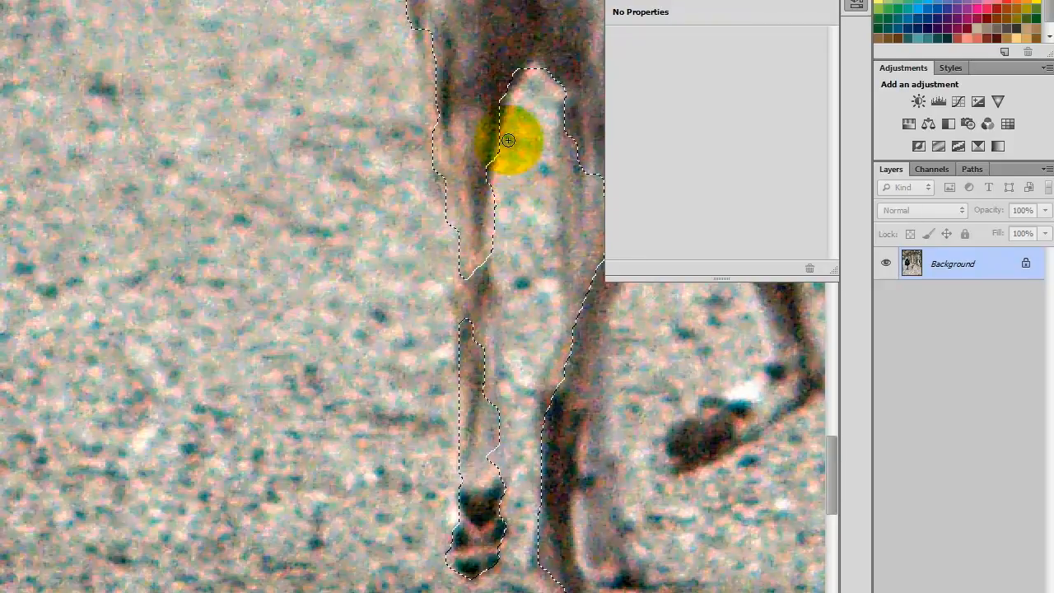
- Refine the selection around the knee, right hind leg and hooves, then zoom out
drag(492, 118, 494, 117)
mouse_move(489, 159)
mouse_down()
mouse_move(477, 388)
mouse_move(470, 258)
mouse_move(478, 227)
mouse_move(469, 349)
mouse_move(480, 303)
mouse_move(482, 151)
mouse_move(579, 352)
mouse_move(573, 385)
mouse_move(336, 414)
mouse_up()
key(space)
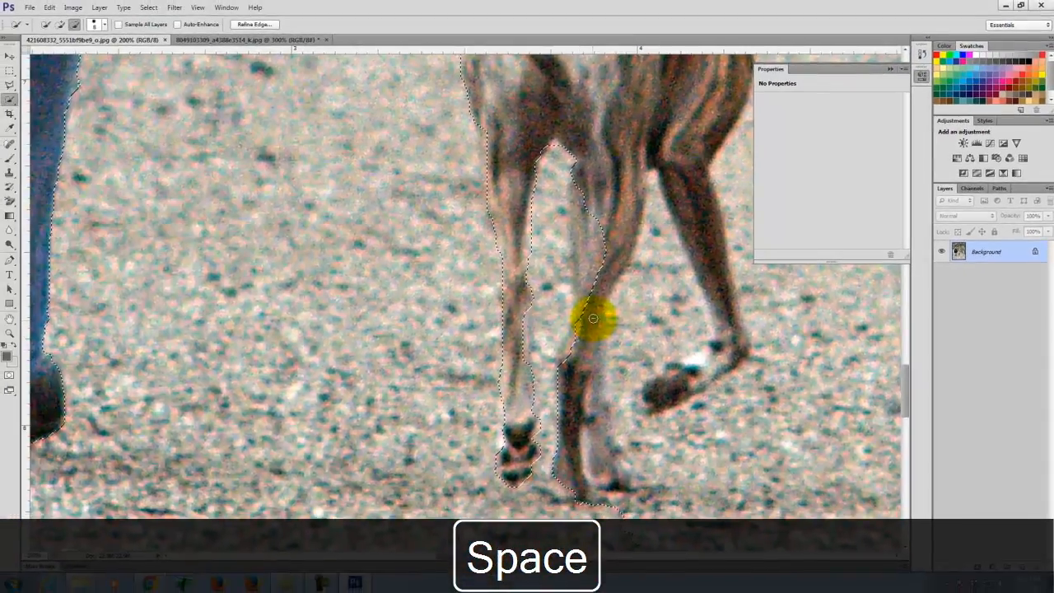
mouse_move(592, 318)
mouse_down()
mouse_move(583, 470)
mouse_move(571, 447)
mouse_move(581, 470)
mouse_up()
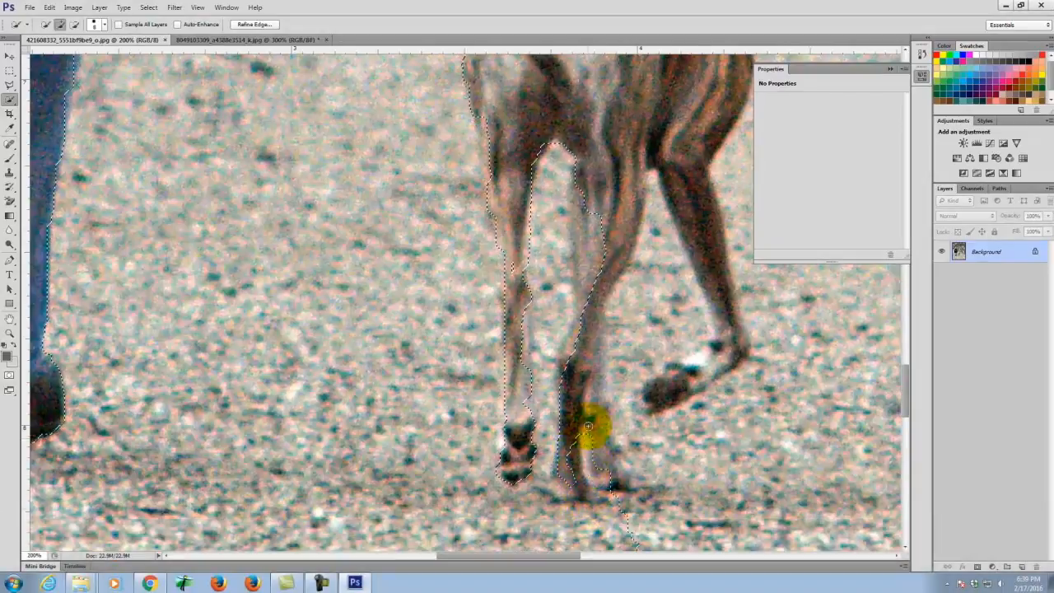
mouse_move(622, 451)
mouse_down()
mouse_move(631, 297)
mouse_move(667, 245)
mouse_move(698, 336)
mouse_move(698, 368)
mouse_move(676, 381)
mouse_up()
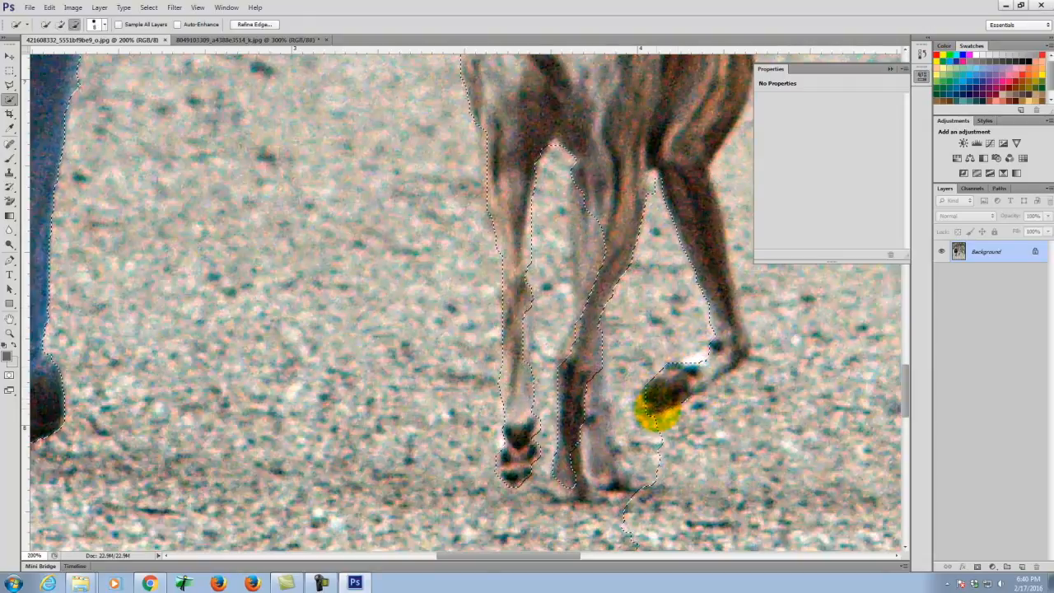
mouse_move(707, 382)
mouse_down()
mouse_move(635, 447)
mouse_move(738, 395)
mouse_move(776, 346)
mouse_move(747, 290)
mouse_move(731, 146)
mouse_move(750, 285)
mouse_move(712, 357)
mouse_move(630, 419)
mouse_move(595, 423)
mouse_move(510, 551)
mouse_move(572, 505)
mouse_up()
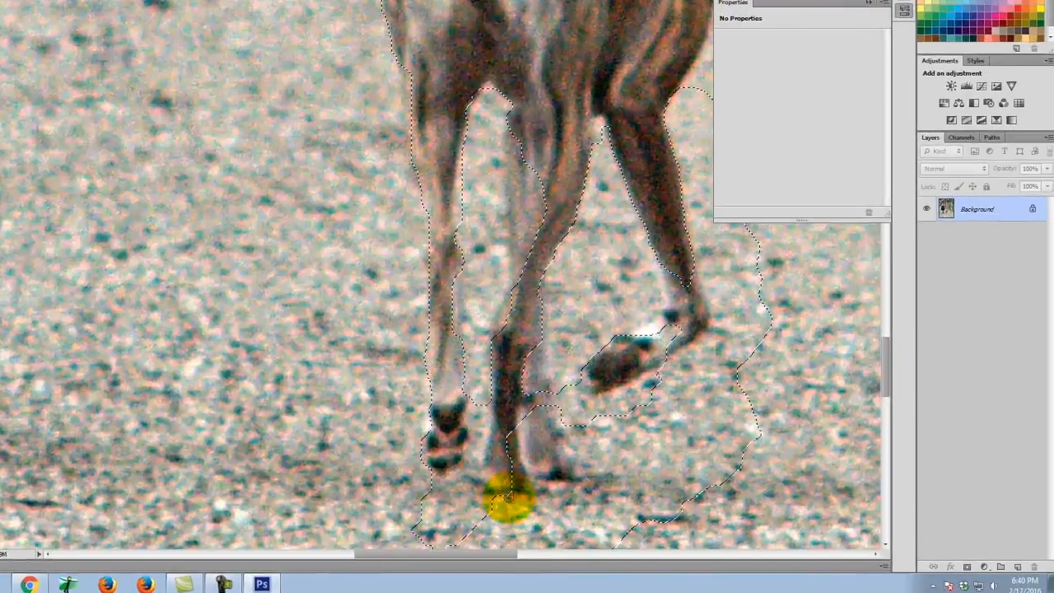
drag(507, 496, 527, 505)
mouse_move(237, 521)
mouse_down()
mouse_move(137, 477)
mouse_move(322, 489)
mouse_move(245, 297)
mouse_move(220, 432)
mouse_move(153, 447)
mouse_move(353, 494)
mouse_move(124, 494)
mouse_move(439, 516)
mouse_move(383, 505)
mouse_move(489, 405)
mouse_move(675, 286)
mouse_move(619, 400)
mouse_move(708, 346)
mouse_up()
key(ctrl+minus)
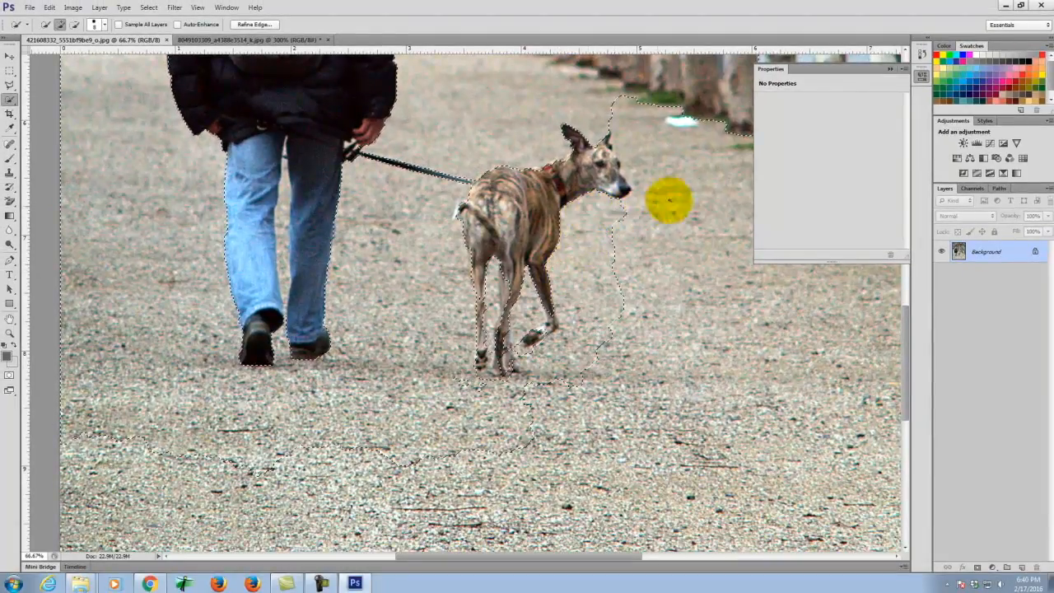
- Remove the stray ground beside and below the dog from the selection
mouse_move(621, 146)
mouse_down()
mouse_move(675, 148)
mouse_move(658, 403)
mouse_move(724, 484)
mouse_up()
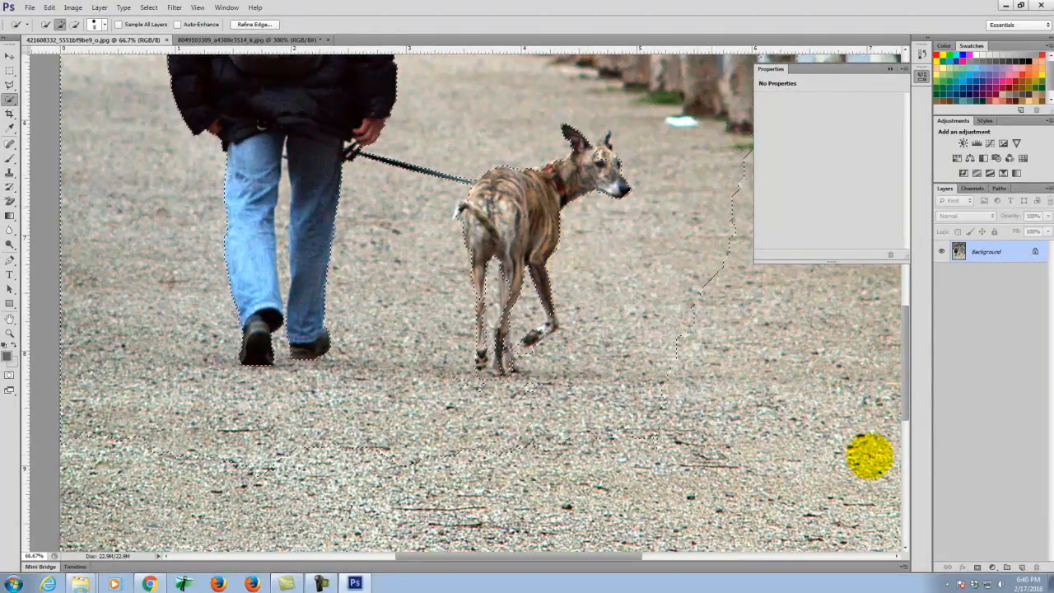
mouse_move(489, 587)
mouse_down()
mouse_move(962, 346)
mouse_move(781, 188)
mouse_move(618, 148)
mouse_up()
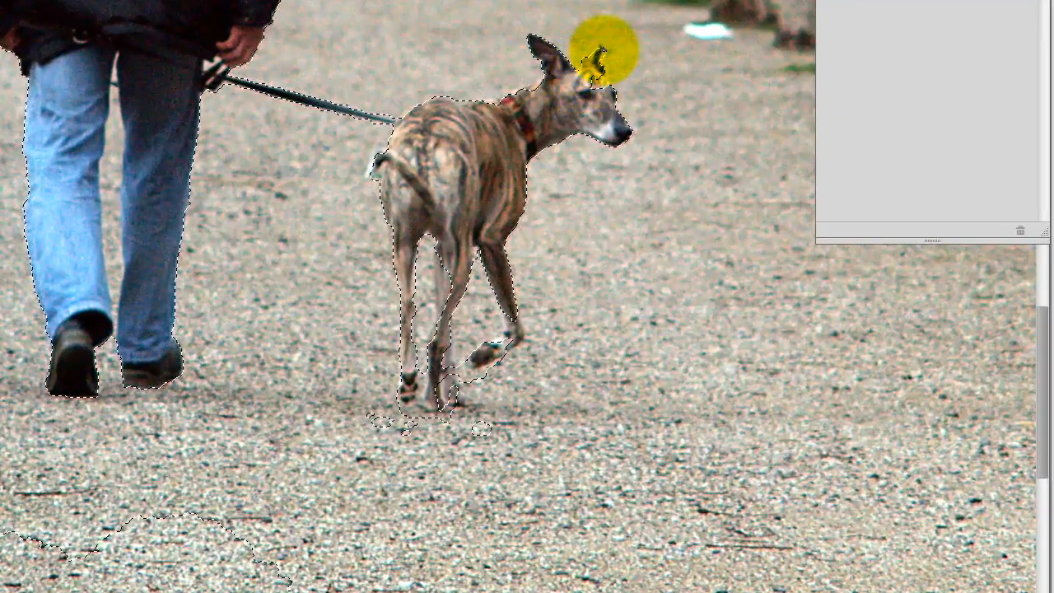
scroll(518, 173, up, 8)
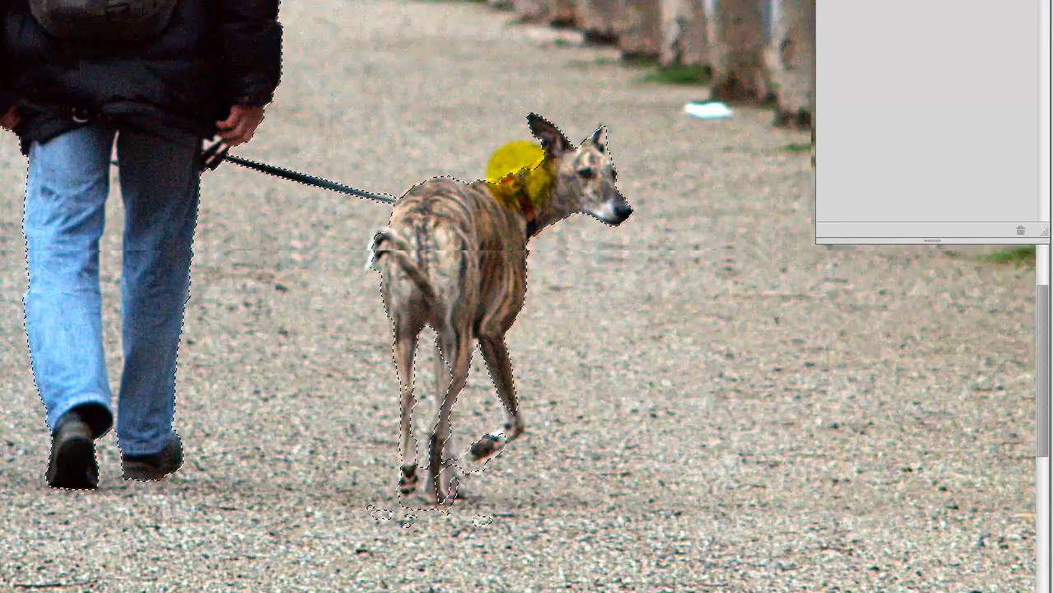
scroll(500, 185, down, 6)
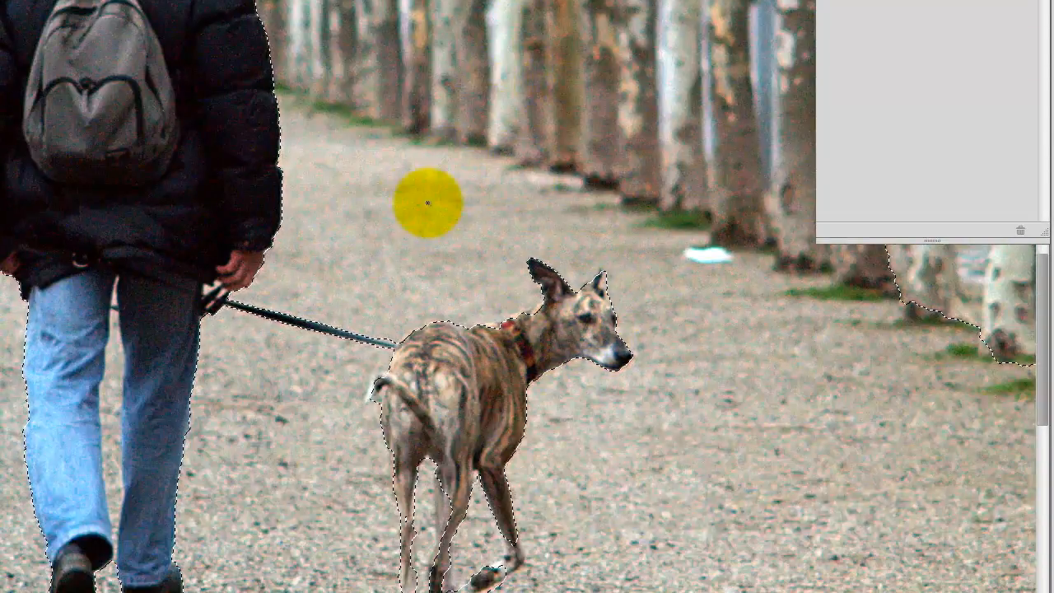
- Fix the selection along the man's left jeans leg and select the Background layer
drag(114, 400, 117, 236)
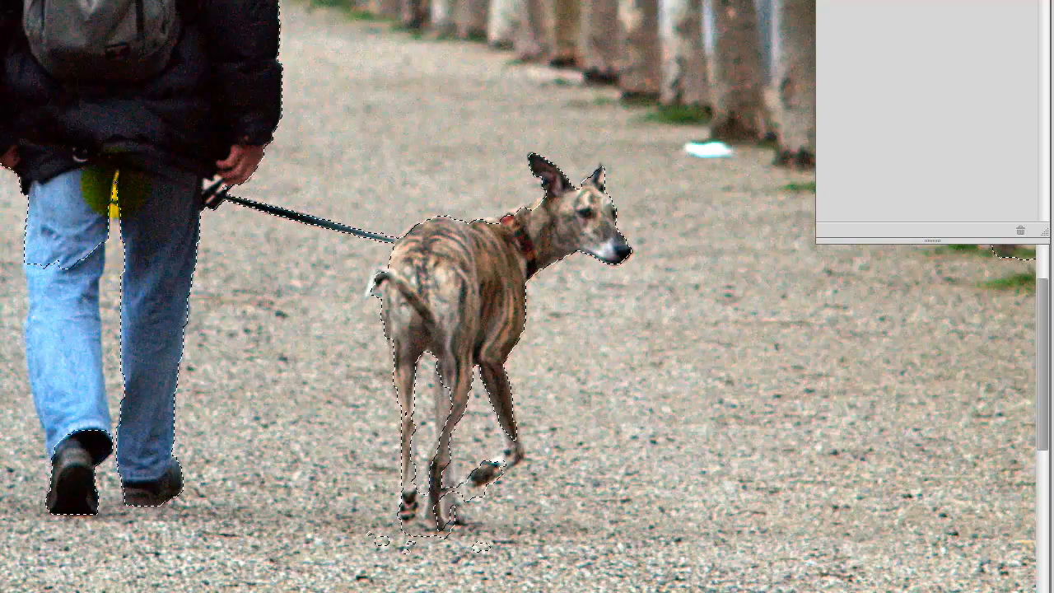
drag(92, 198, 74, 237)
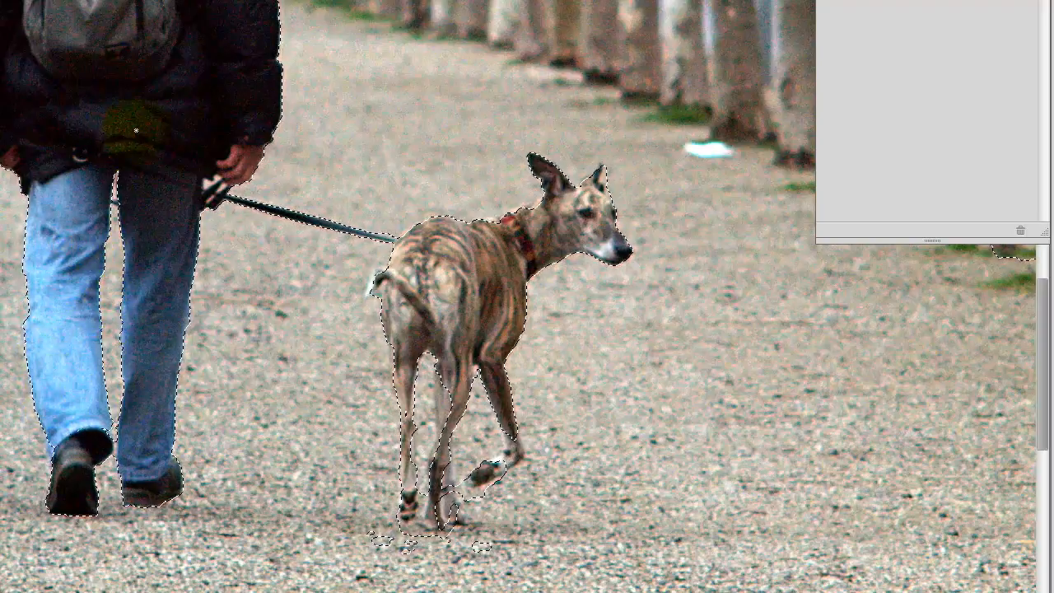
scroll(144, 341, up, 5)
scroll(133, 344, up, 4)
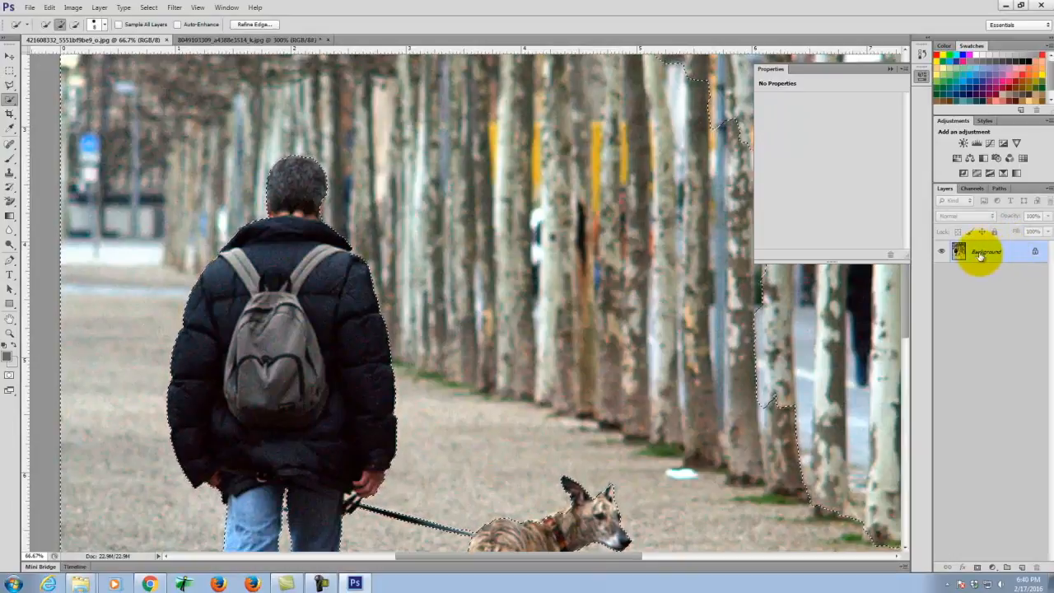
click(1035, 250)
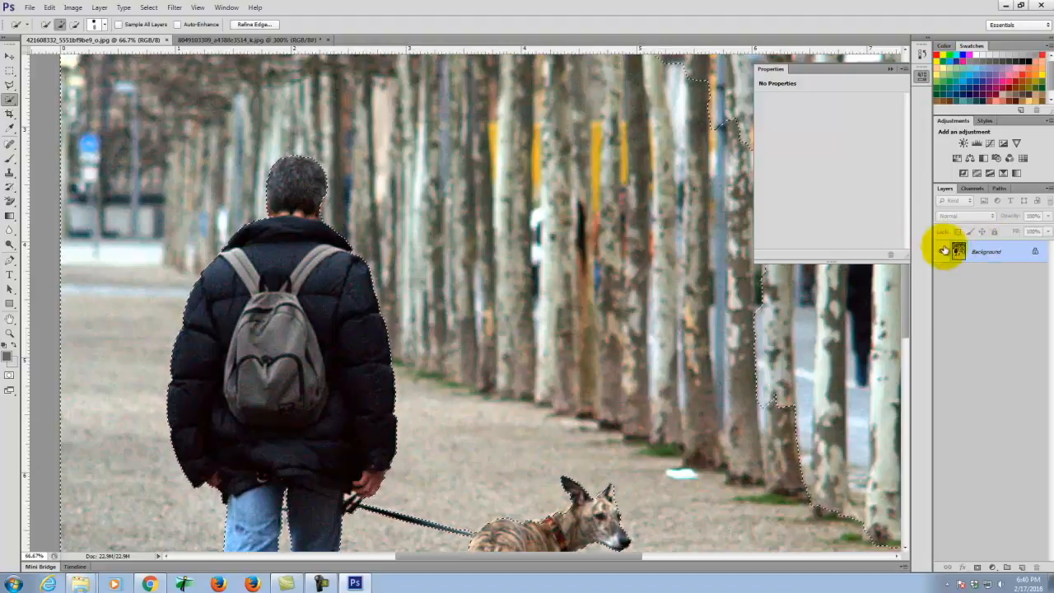
- Duplicate the Background layer to create a Background copy layer
right_click(988, 251)
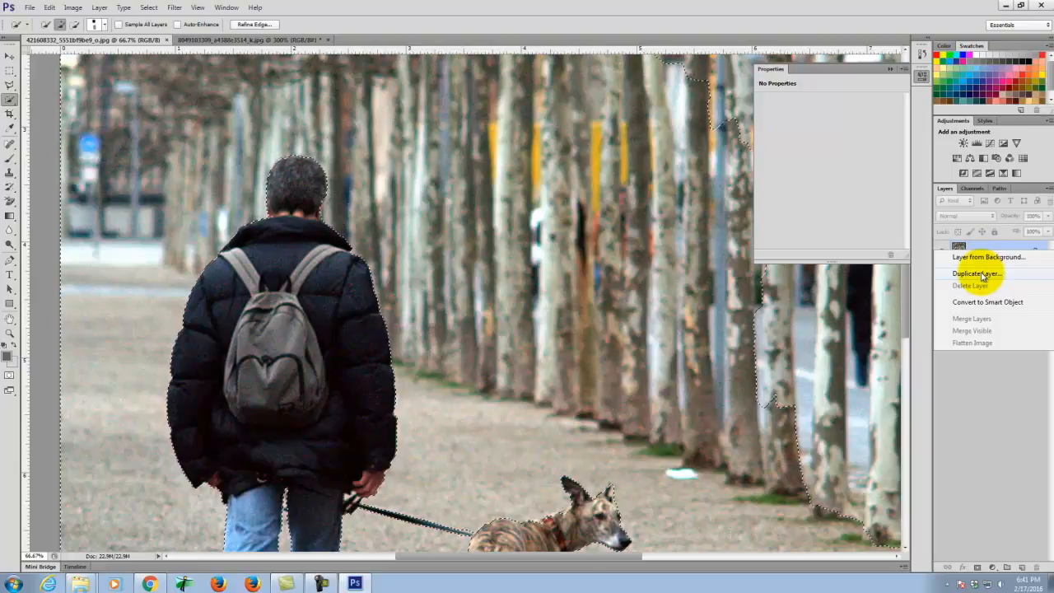
click(982, 274)
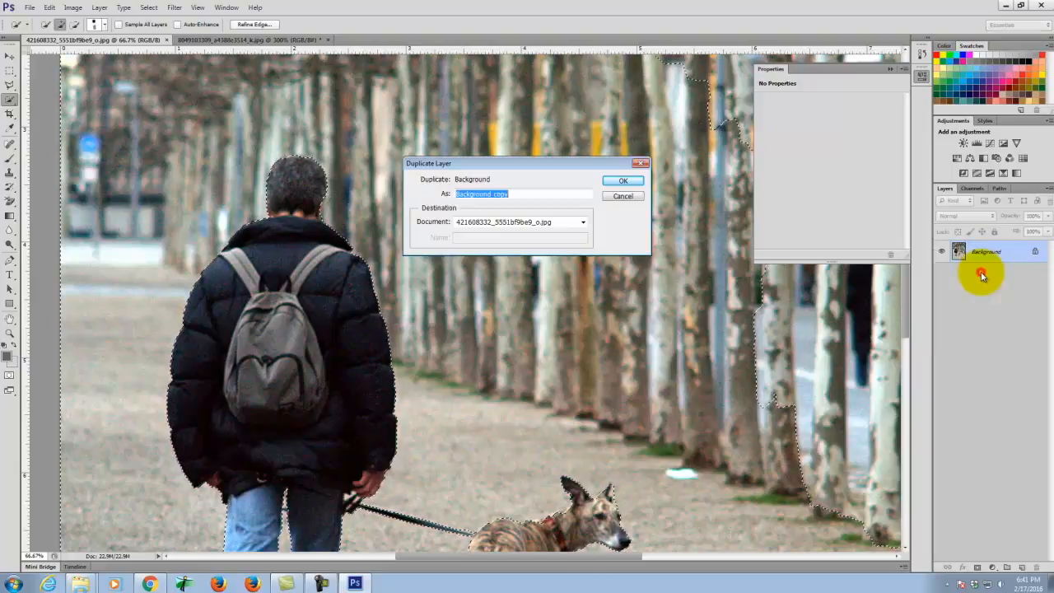
click(641, 179)
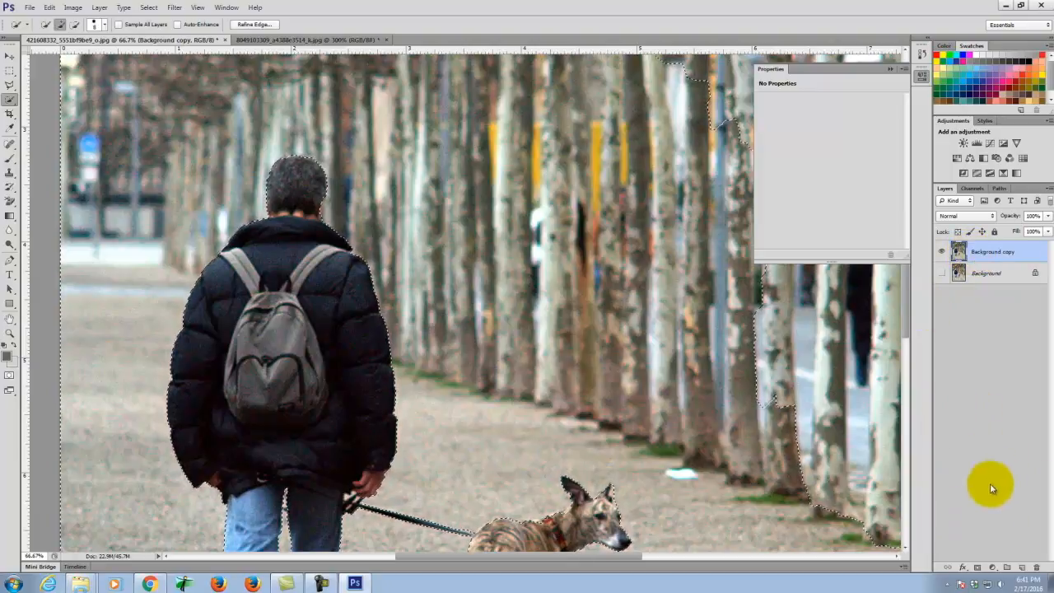
scroll(590, 352, down, 10)
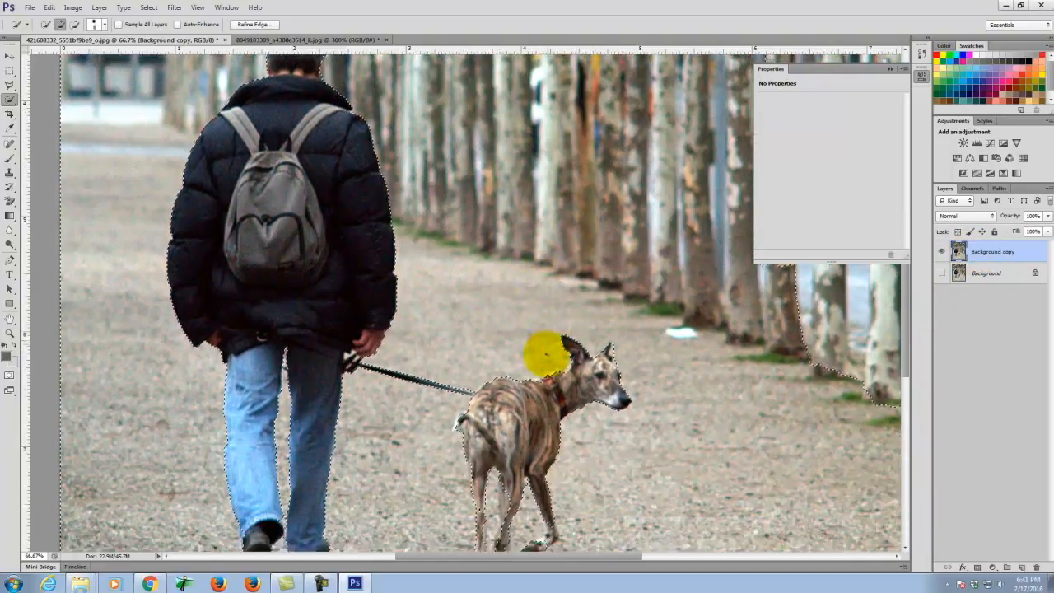
scroll(488, 331, up, 11)
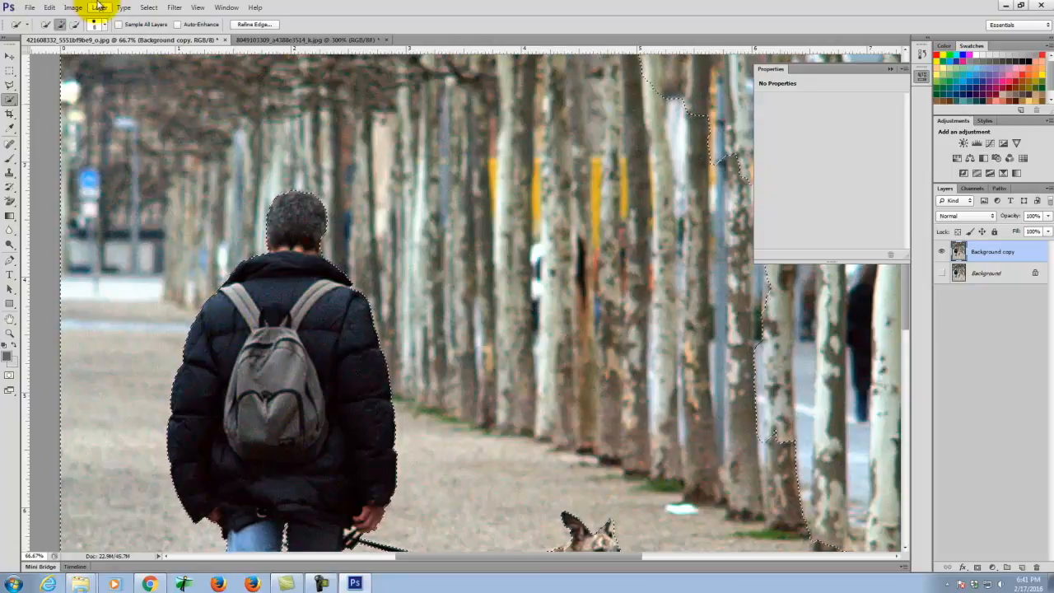
- Invert the current selection with Select > Inverse
click(149, 9)
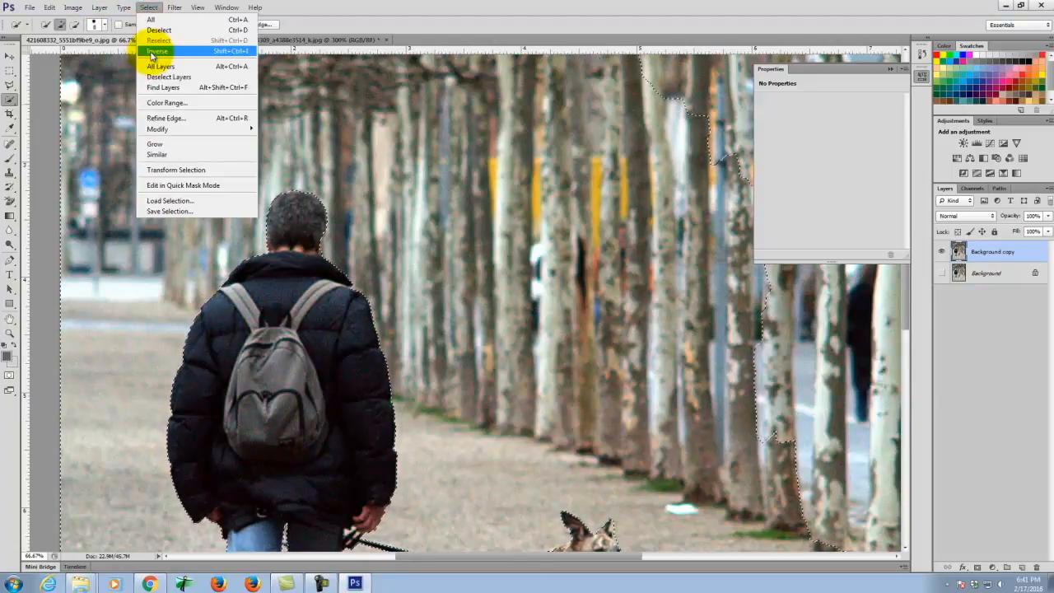
click(152, 52)
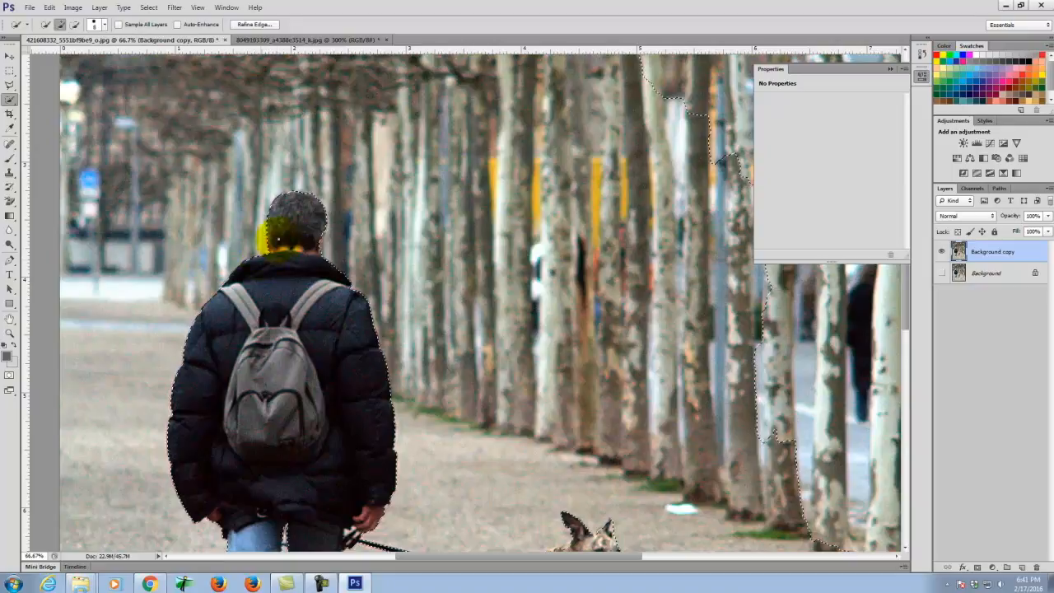
scroll(255, 247, down, 3)
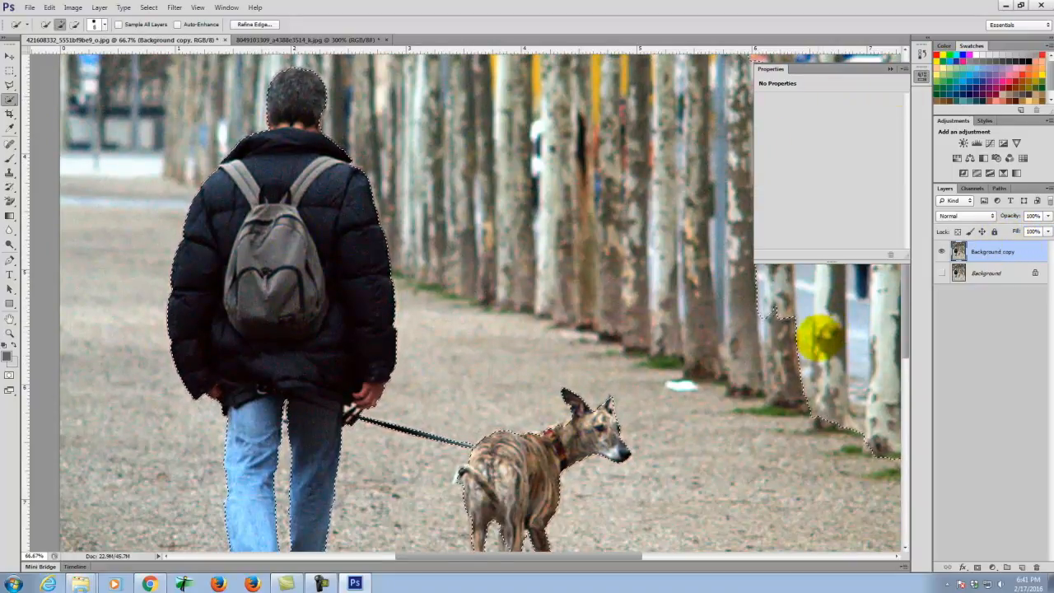
- Add a layer mask to Background copy from the inverted selection and inspect the man-and-greyhound cutout
click(979, 566)
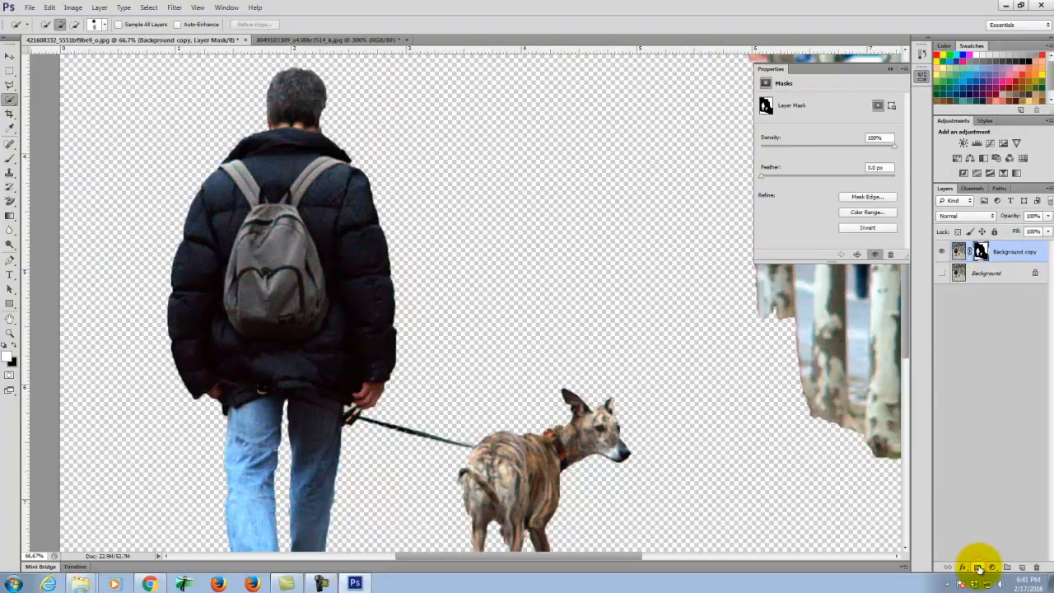
scroll(517, 313, up, 2)
scroll(383, 294, down, 4)
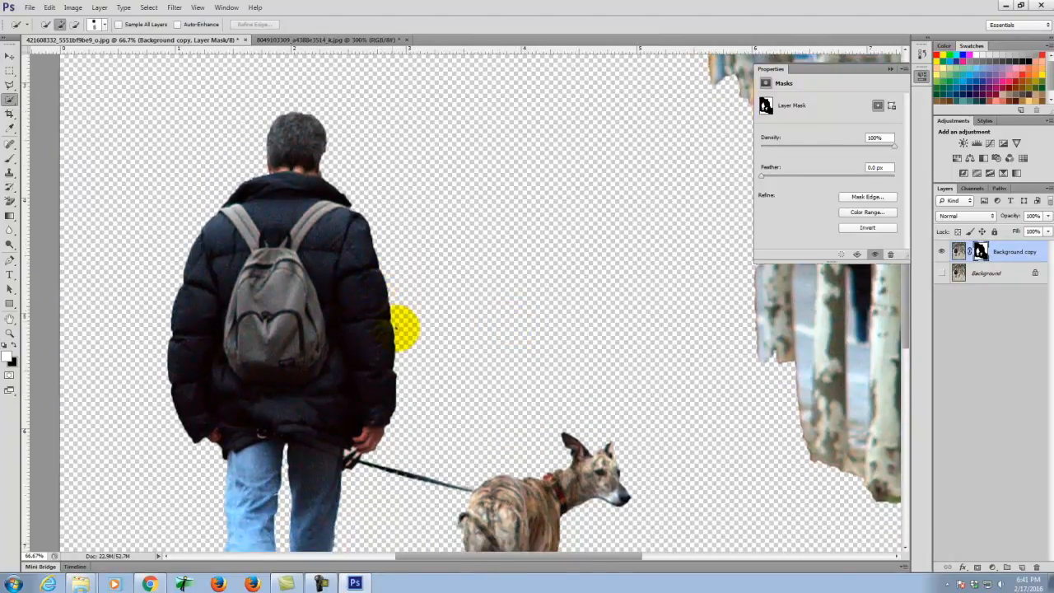
scroll(467, 346, down, 2)
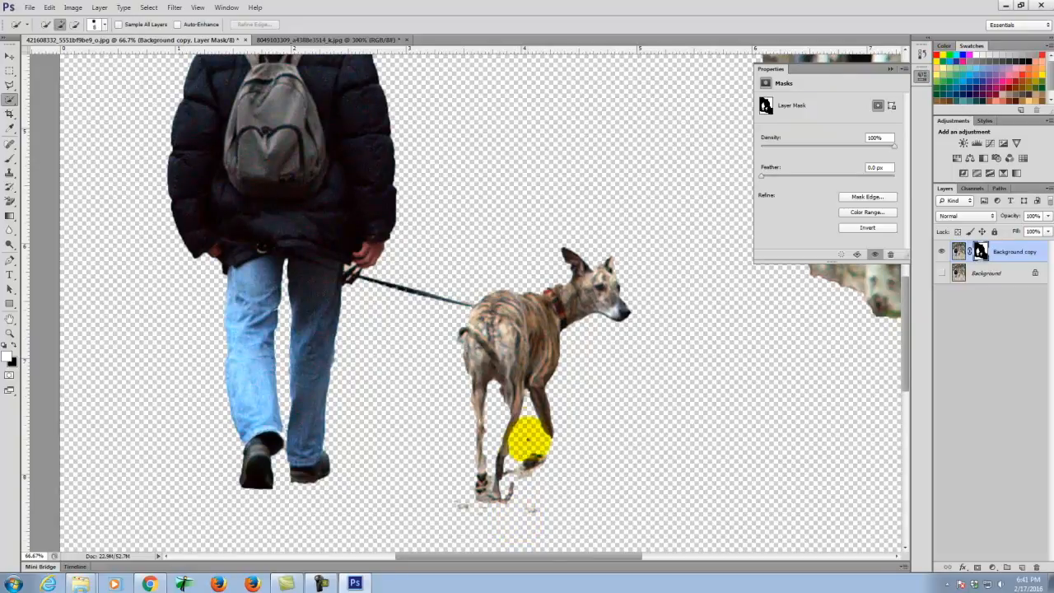
scroll(523, 439, up, 5)
scroll(313, 282, up, 5)
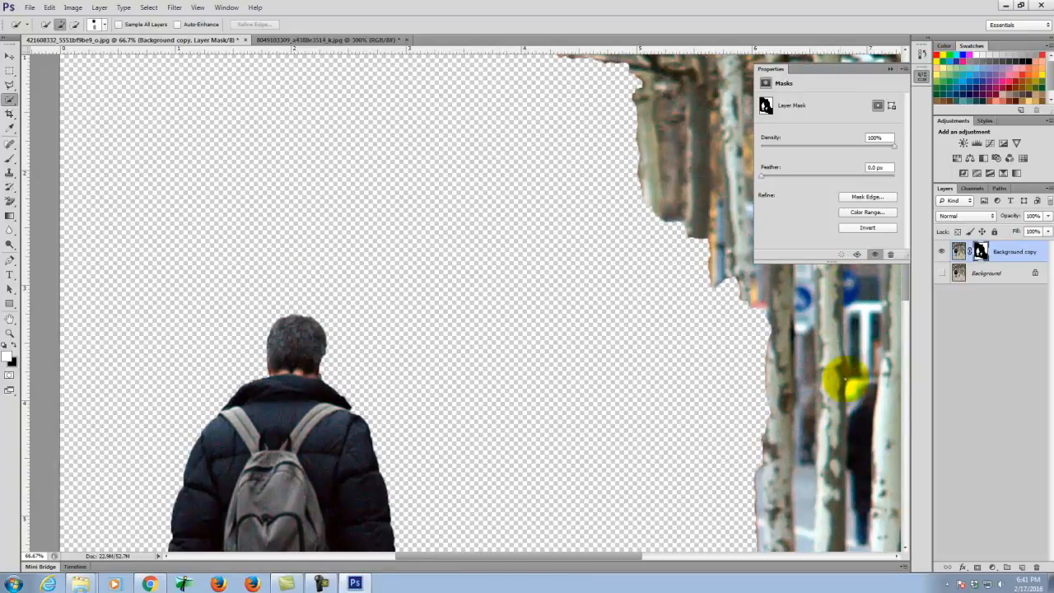
scroll(815, 346, down, 5)
scroll(810, 351, down, 5)
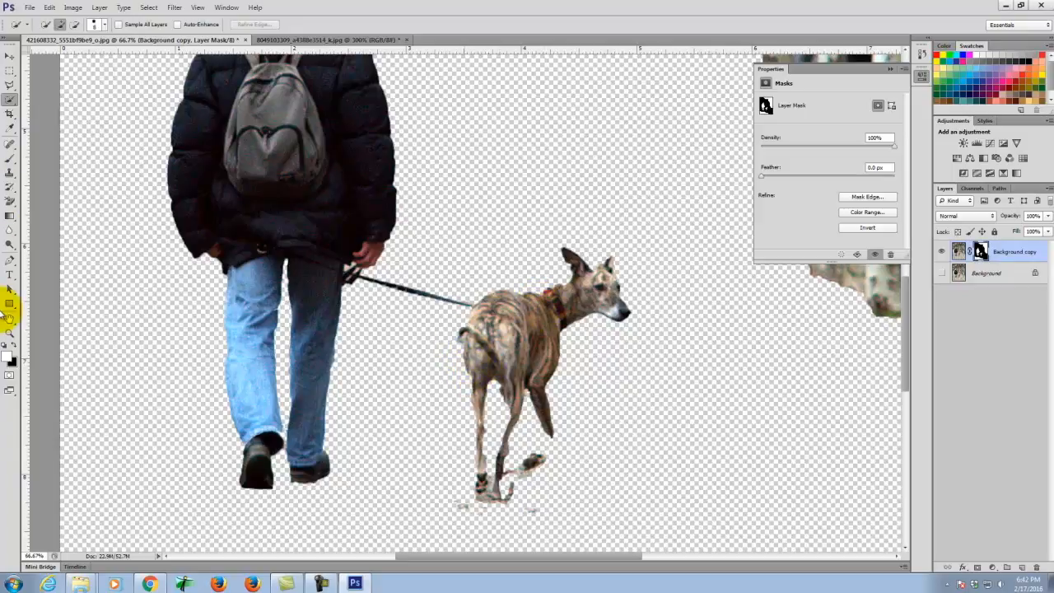
- Target the mask with default black/white colours, zoom in and paint black along the dog's front-leg edge
click(12, 345)
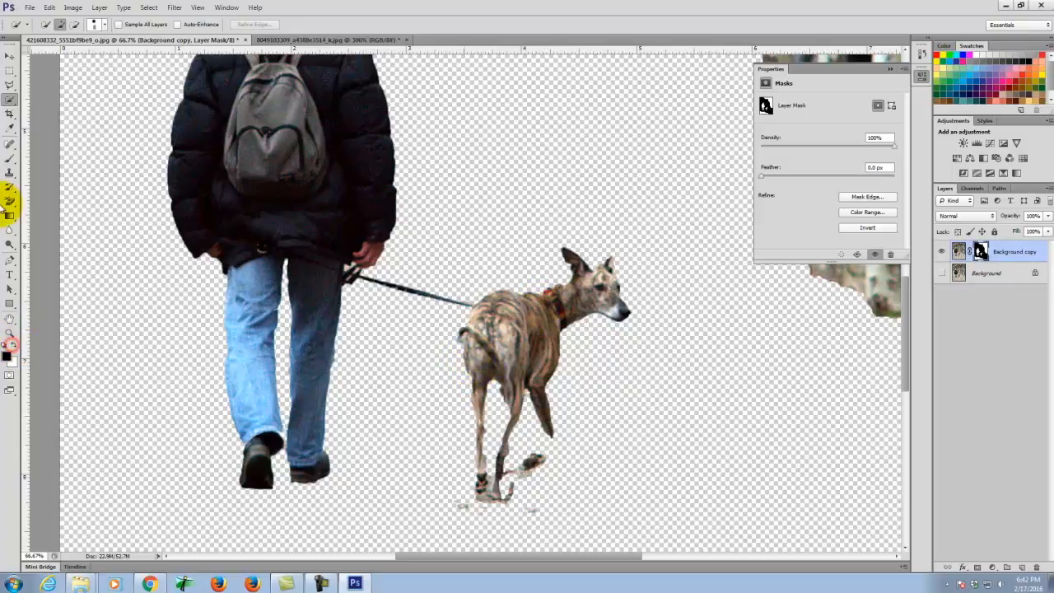
click(10, 158)
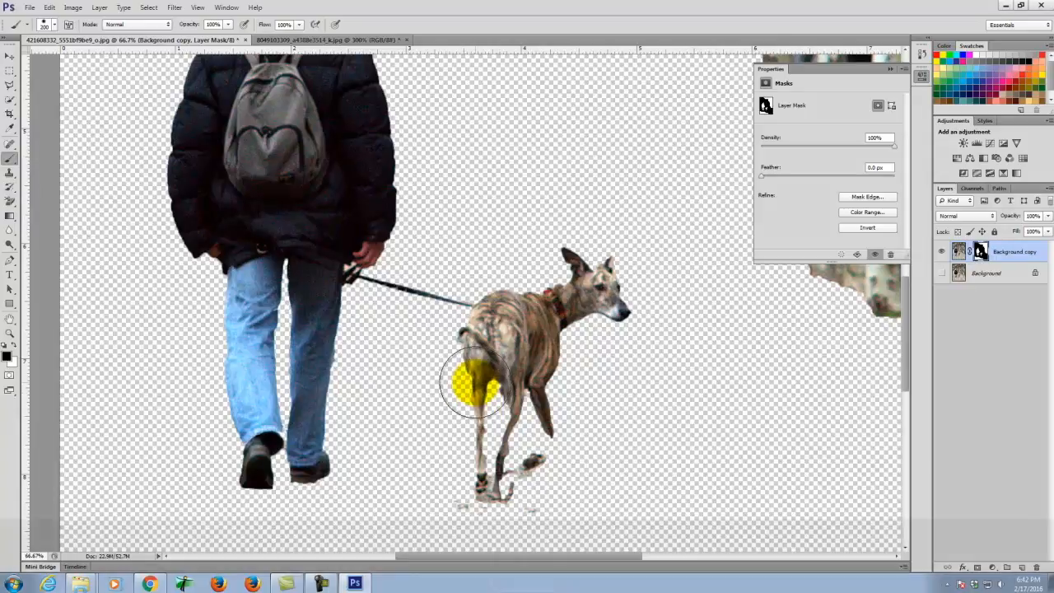
key(bracketleft)
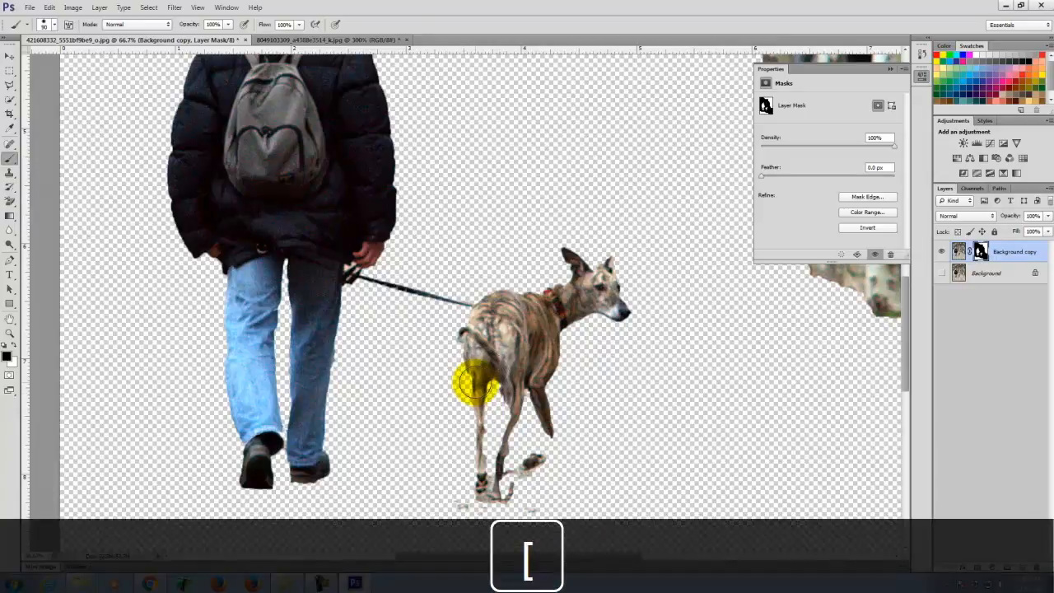
key(ctrl+equal)
key(ctrl+equal)
key(ctrl+equal)
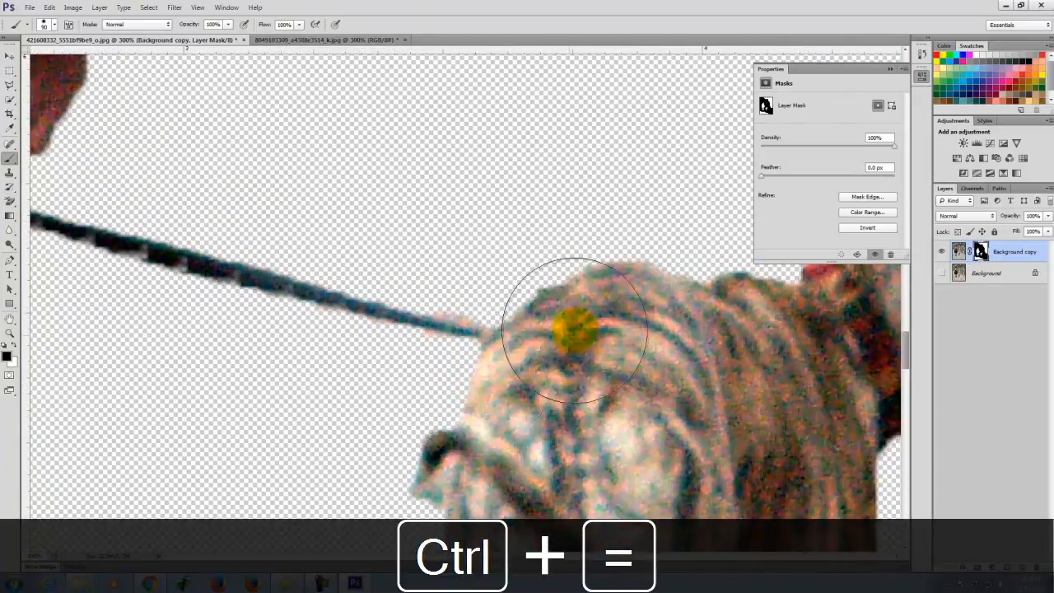
scroll(574, 329, down, 8)
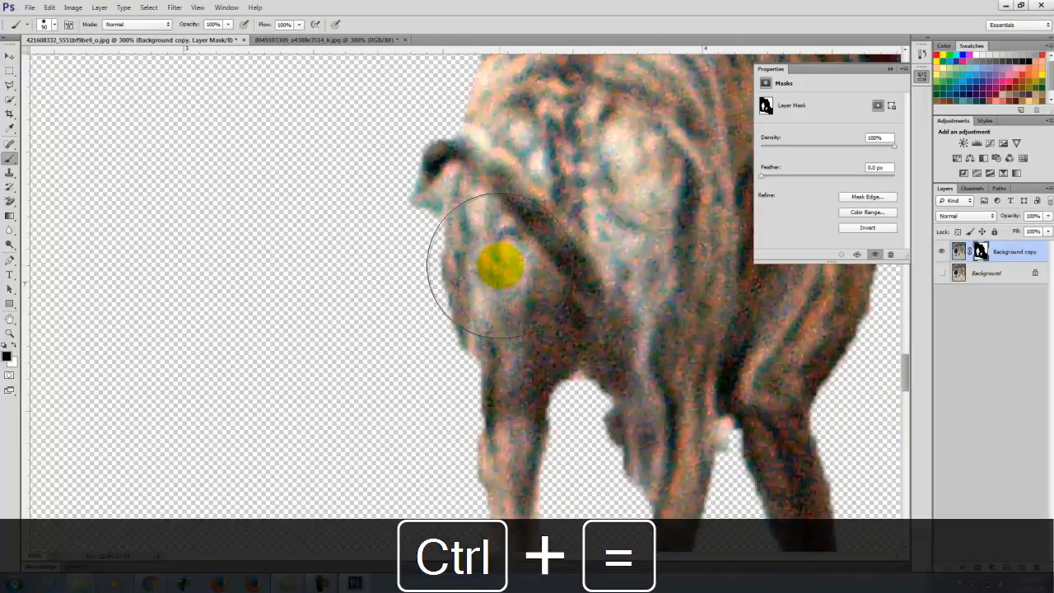
key(bracketleft)
mouse_move(499, 258)
mouse_down()
mouse_move(496, 423)
mouse_move(489, 367)
mouse_move(8, 317)
mouse_up()
- Paint white on the mask to restore the dog's front leg and the gap in it
click(15, 346)
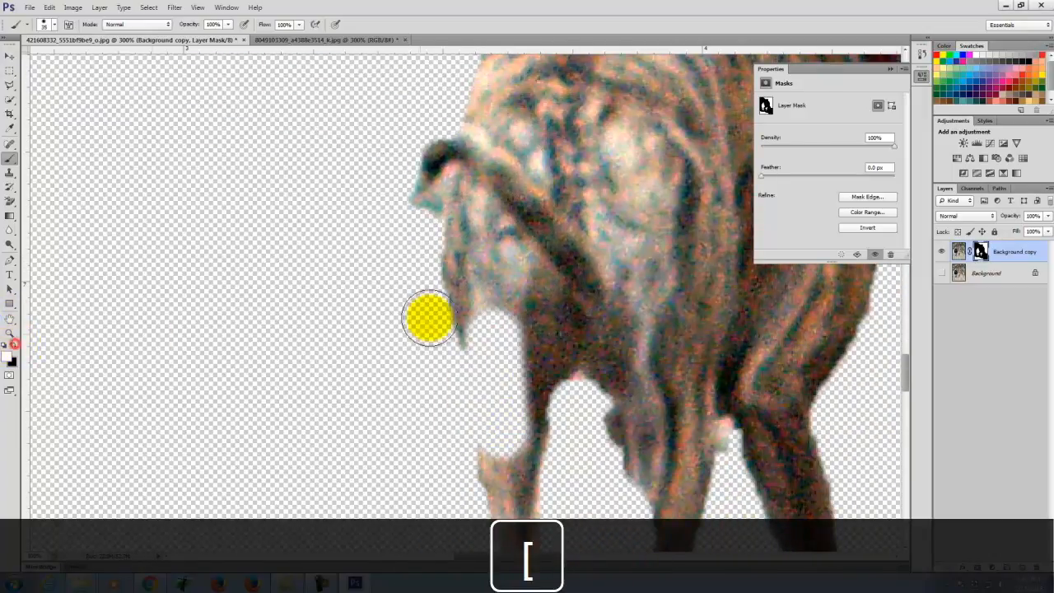
mouse_move(492, 258)
mouse_down()
mouse_move(486, 317)
mouse_move(504, 453)
mouse_up()
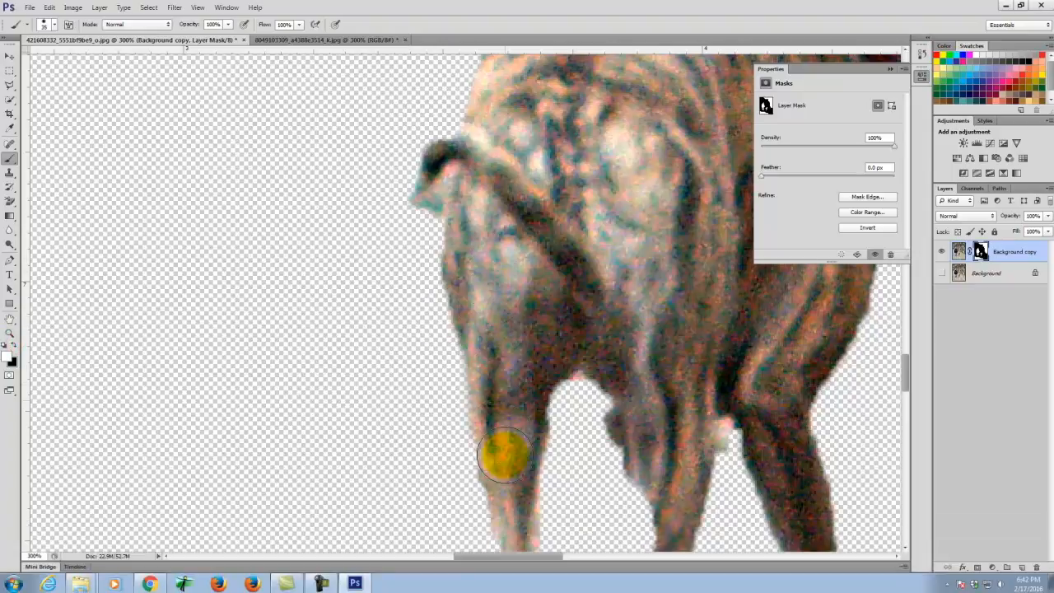
scroll(534, 333, down, 10)
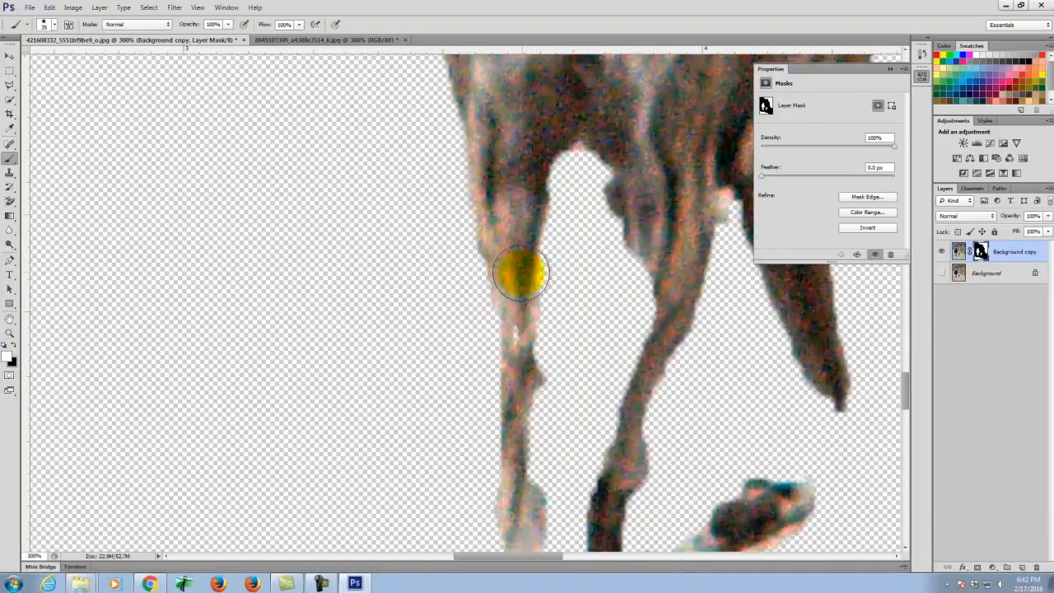
scroll(533, 356, down, 2)
key(bracketleft)
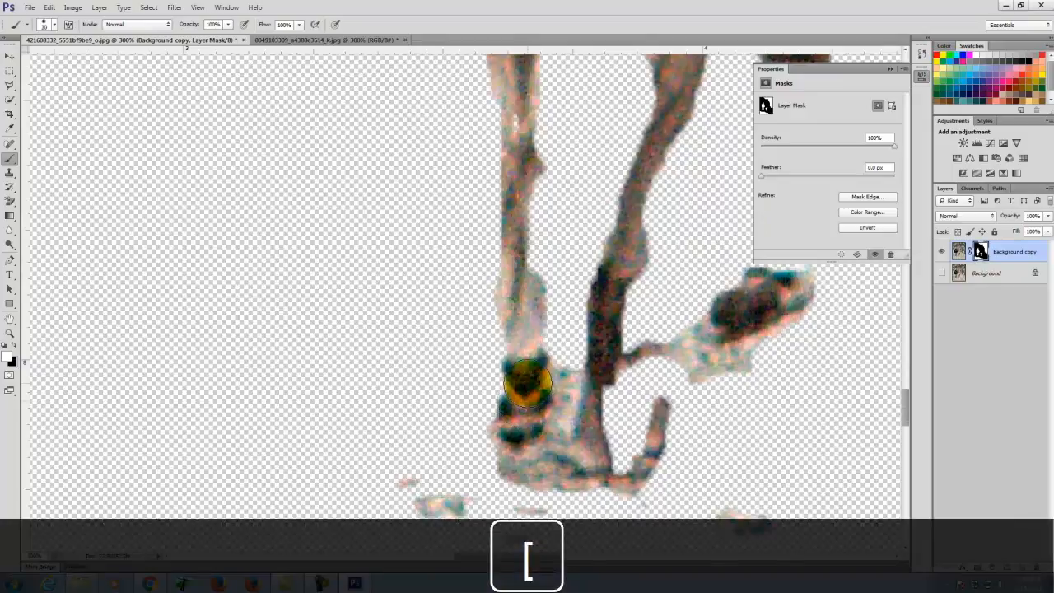
mouse_move(527, 349)
mouse_down()
mouse_move(535, 298)
mouse_move(520, 81)
mouse_move(535, 201)
mouse_move(537, 175)
mouse_move(525, 74)
mouse_move(523, 141)
mouse_move(503, 75)
mouse_move(522, 354)
mouse_up()
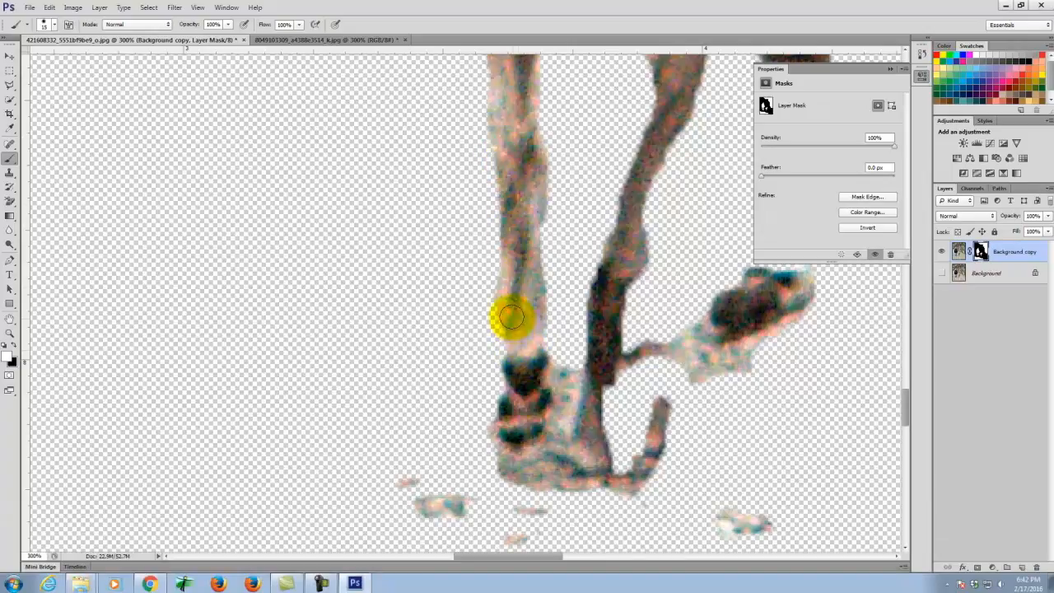
- Paint black with a smaller brush to hide the stray fur between the dog's paw and leg
key(bracketleft)
key(bracketleft)
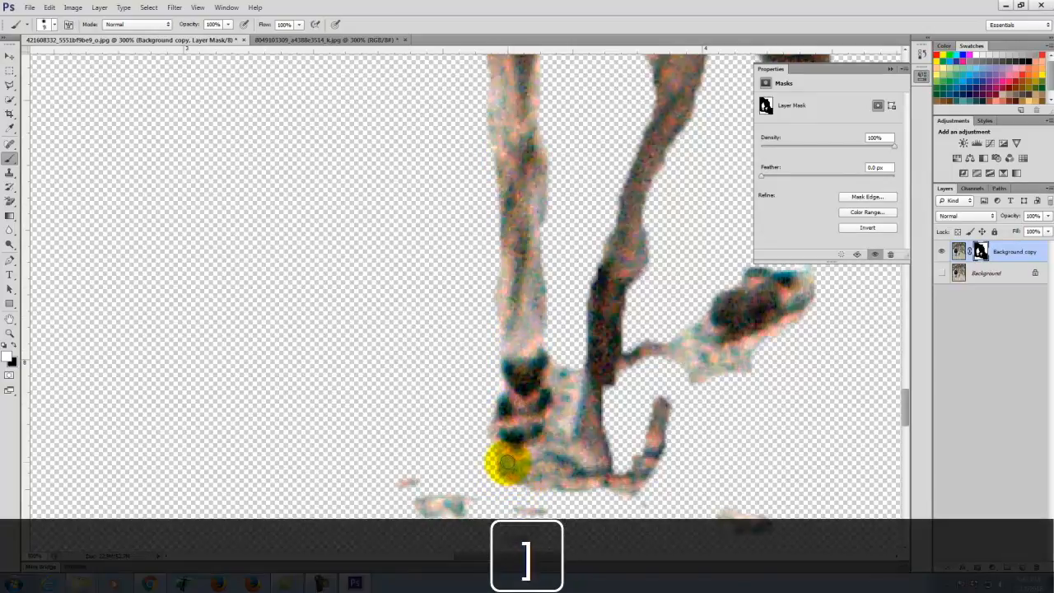
key(bracketright)
key(bracketright)
key(bracketright)
key(bracketright)
click(15, 348)
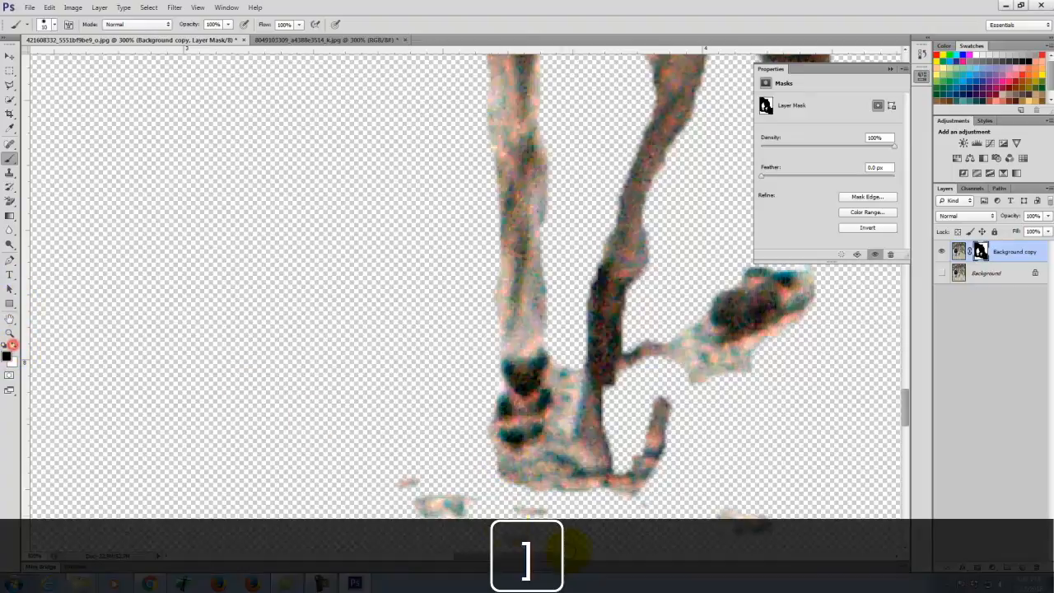
mouse_move(551, 420)
mouse_down()
mouse_move(565, 390)
mouse_move(563, 356)
mouse_move(569, 407)
mouse_move(574, 358)
mouse_move(553, 450)
mouse_move(519, 472)
mouse_move(550, 497)
mouse_move(500, 473)
mouse_move(569, 475)
mouse_move(567, 437)
mouse_move(599, 483)
mouse_move(633, 474)
mouse_move(580, 495)
mouse_move(663, 465)
mouse_move(657, 423)
mouse_move(630, 480)
mouse_move(653, 452)
mouse_move(644, 481)
mouse_move(669, 396)
mouse_move(612, 499)
mouse_move(451, 504)
mouse_move(485, 505)
mouse_move(460, 492)
mouse_up()
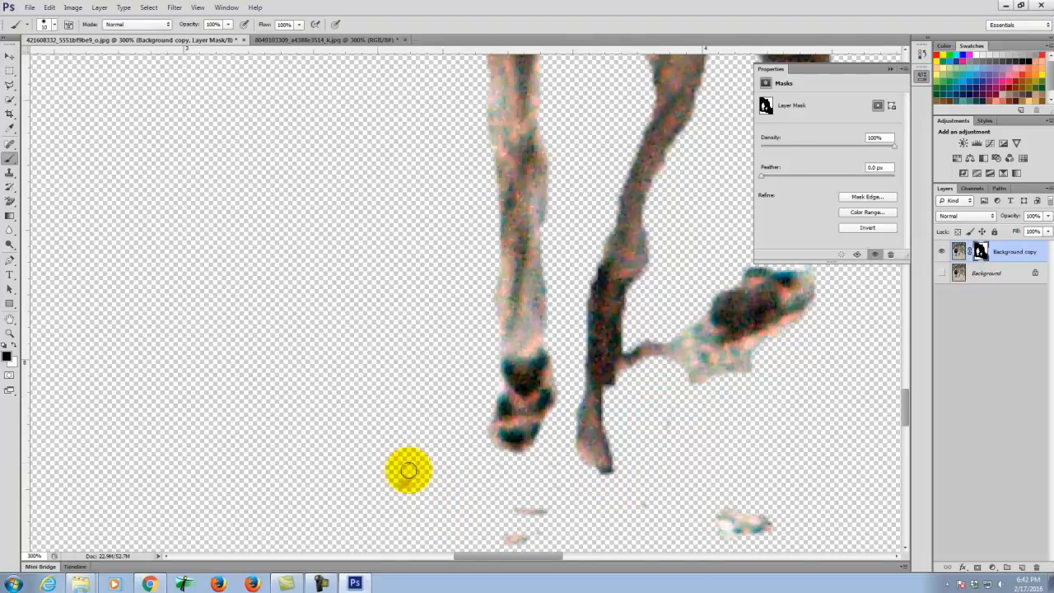
scroll(450, 417, up, 5)
- Zoom out and repaint the accidental mask stroke across the dog's back in white
key(ctrl+minus)
key(ctrl+minus)
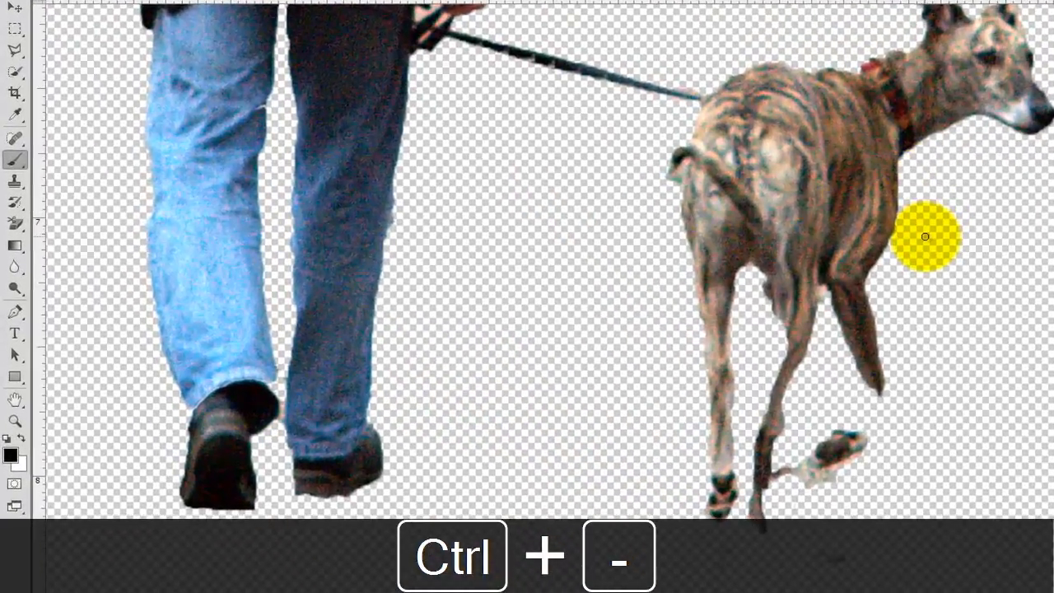
drag(771, 223, 611, 89)
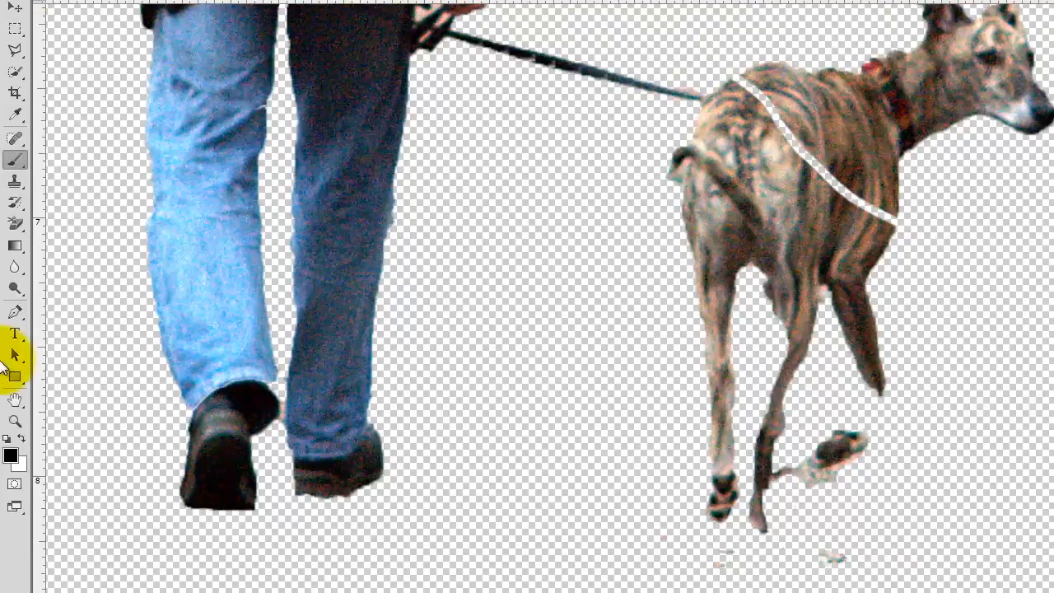
click(20, 436)
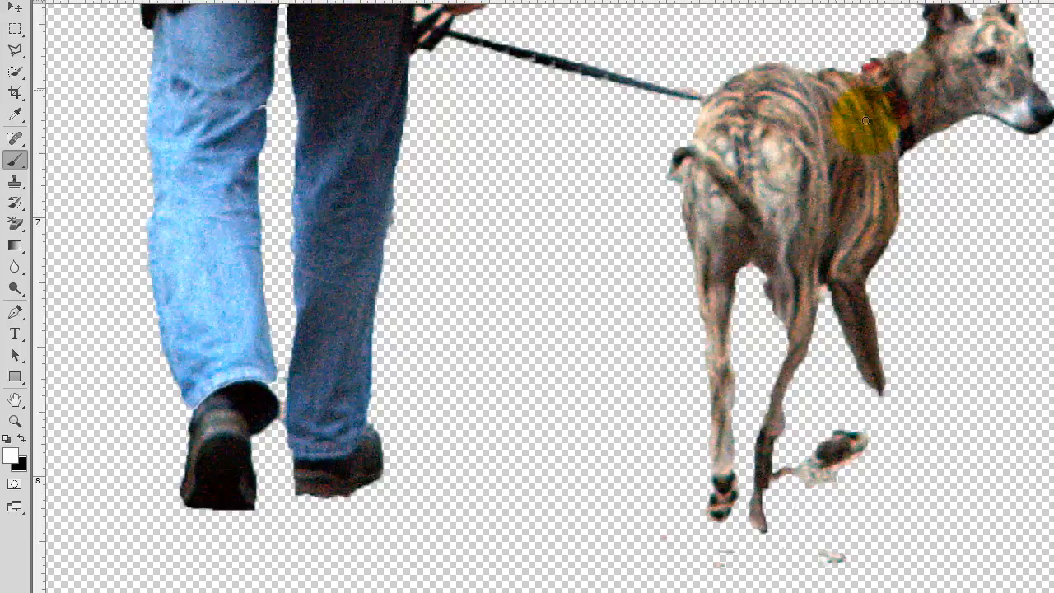
scroll(864, 115, up, 6)
scroll(798, 123, up, 4)
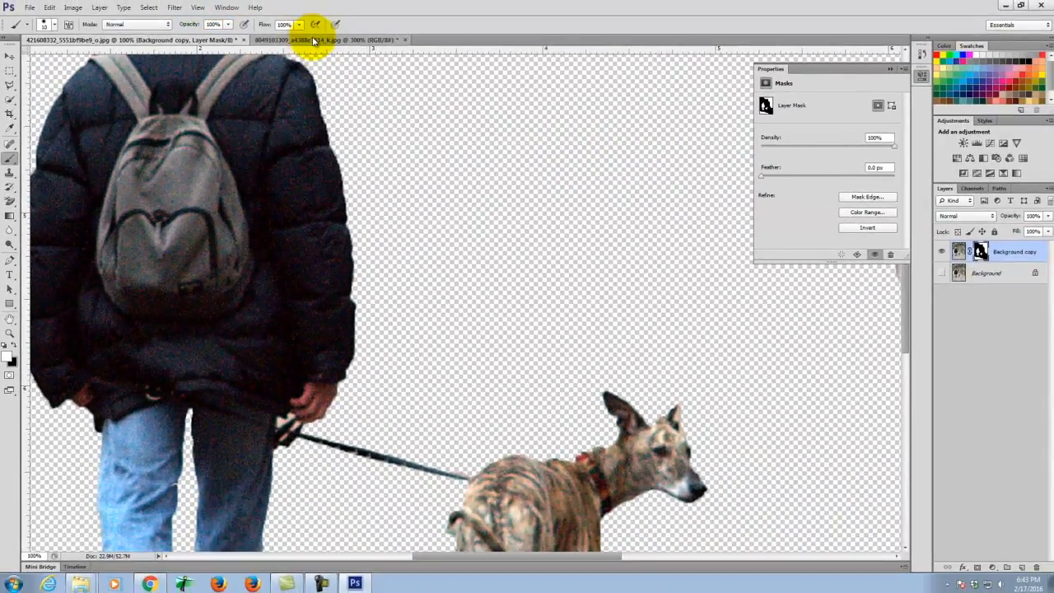
click(313, 39)
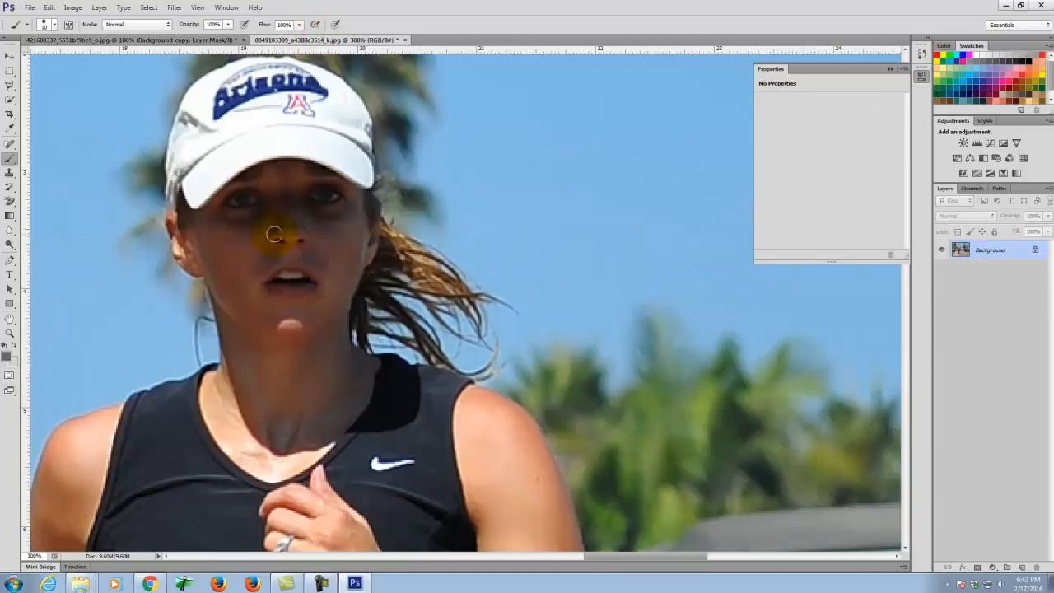
scroll(389, 223, down, 5)
scroll(388, 205, up, 2)
scroll(405, 192, up, 2)
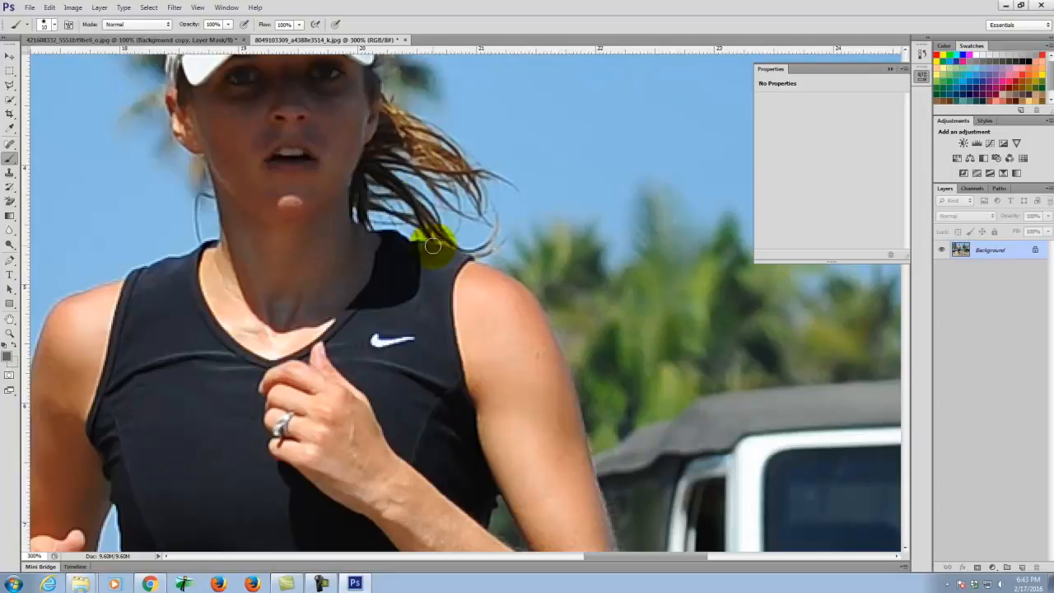
key(ctrl+minus)
key(ctrl+minus)
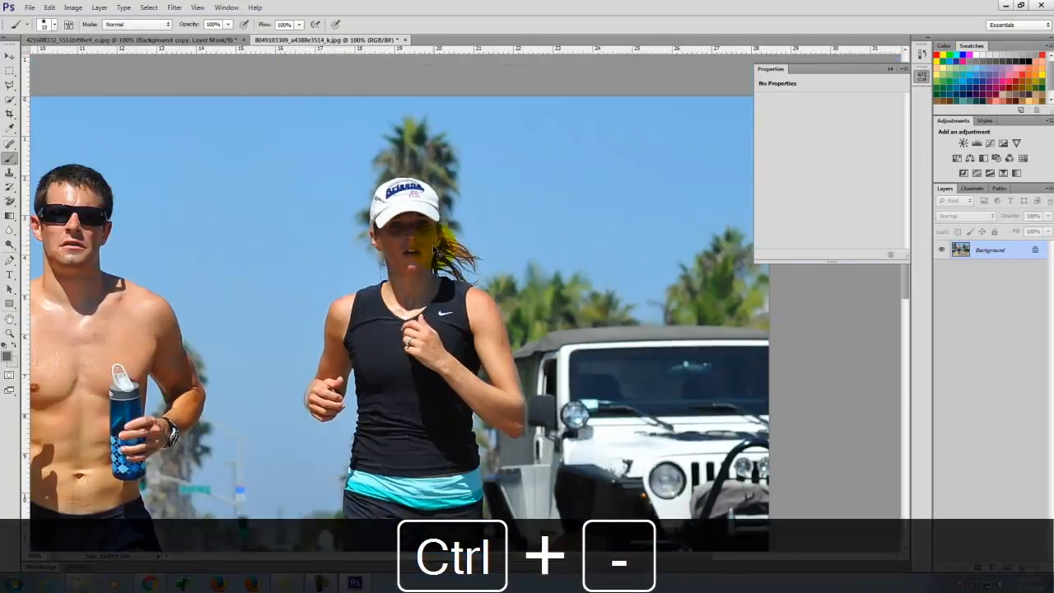
scroll(465, 235, down, 5)
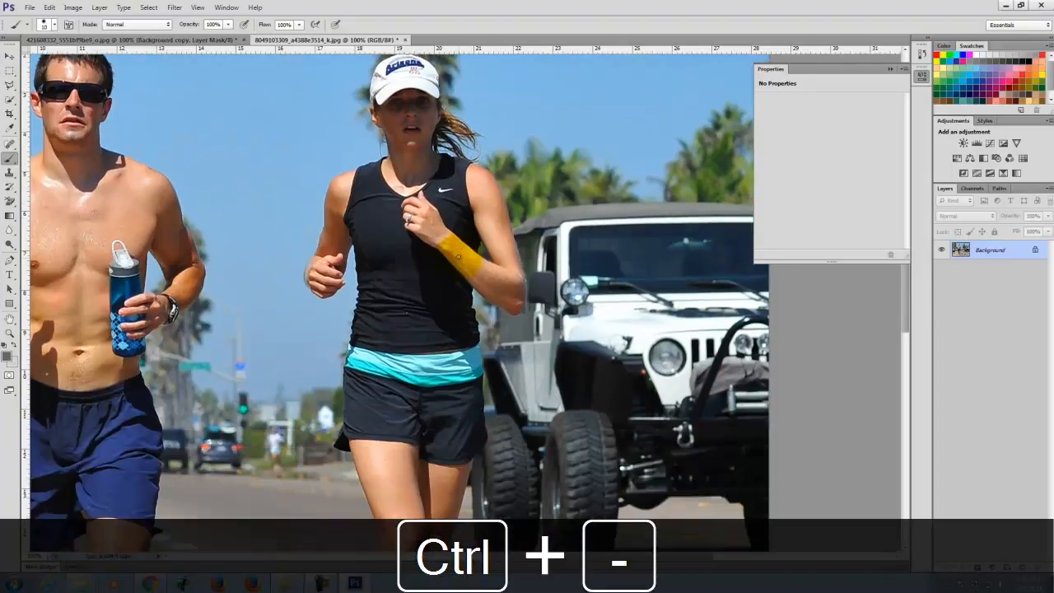
scroll(364, 502, up, 2)
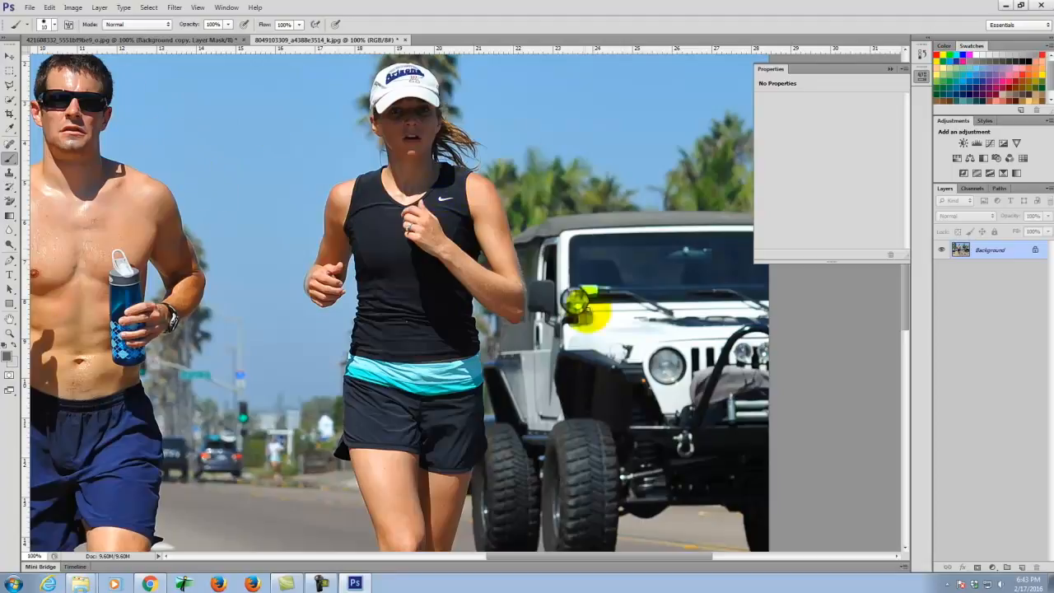
scroll(494, 182, up, 4)
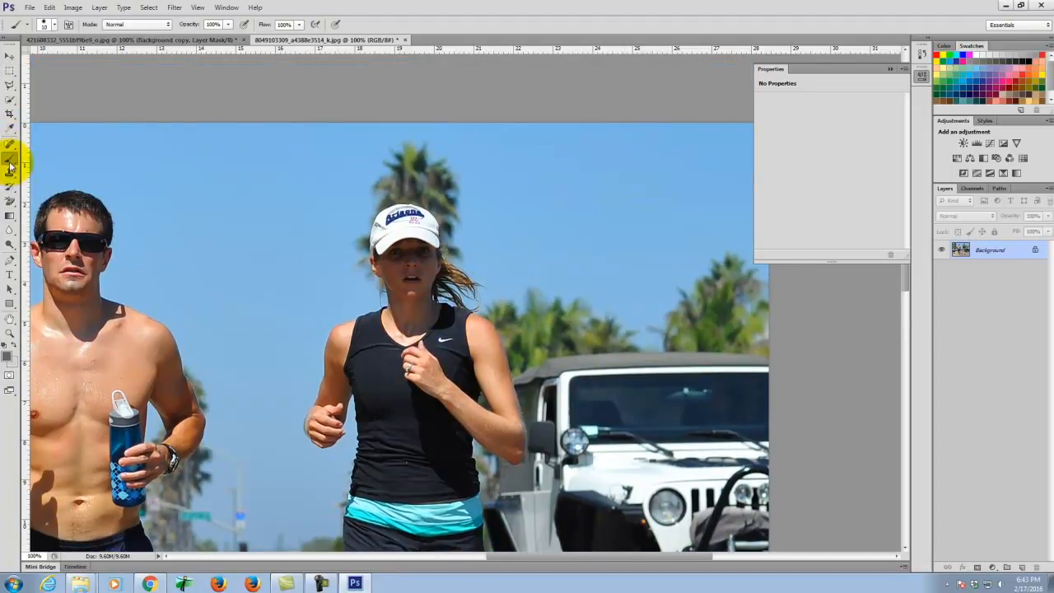
- Quick-select the sky around the runners with an enlarged brush, then Alt-subtract the woman's hand and wrist
click(9, 100)
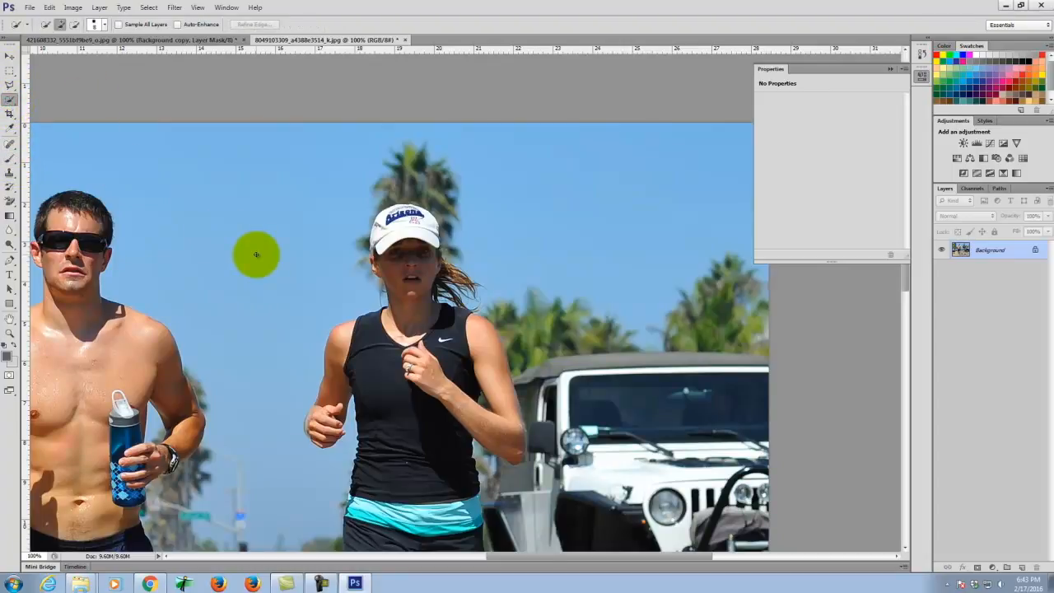
key(bracketright)
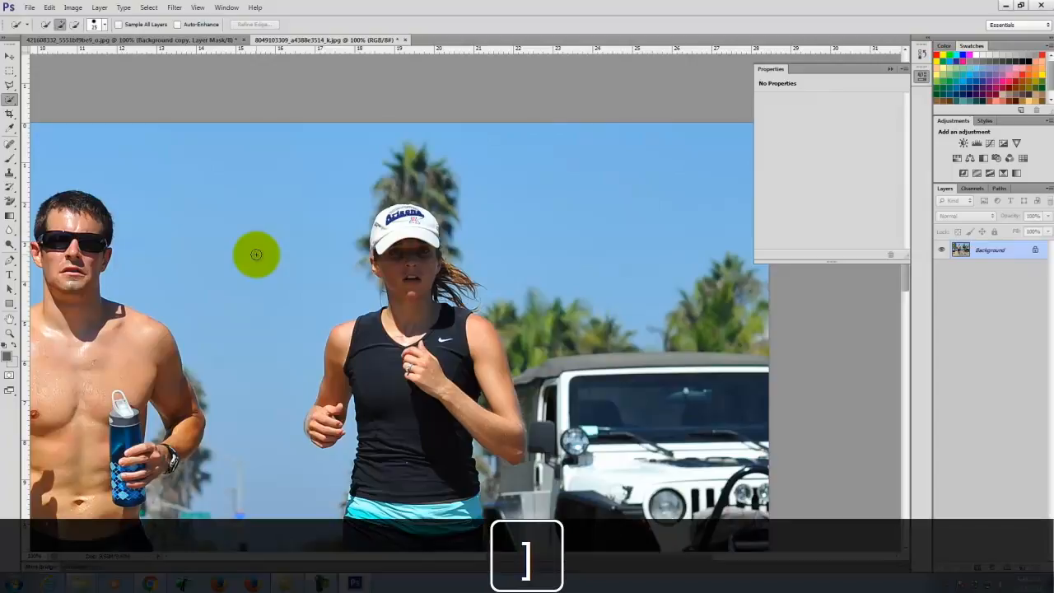
mouse_move(256, 253)
mouse_down()
mouse_move(328, 294)
mouse_move(326, 221)
mouse_move(344, 142)
mouse_move(439, 154)
mouse_move(490, 189)
mouse_move(519, 241)
mouse_move(554, 267)
mouse_move(566, 287)
mouse_move(569, 319)
mouse_up()
scroll(550, 193, down, 3)
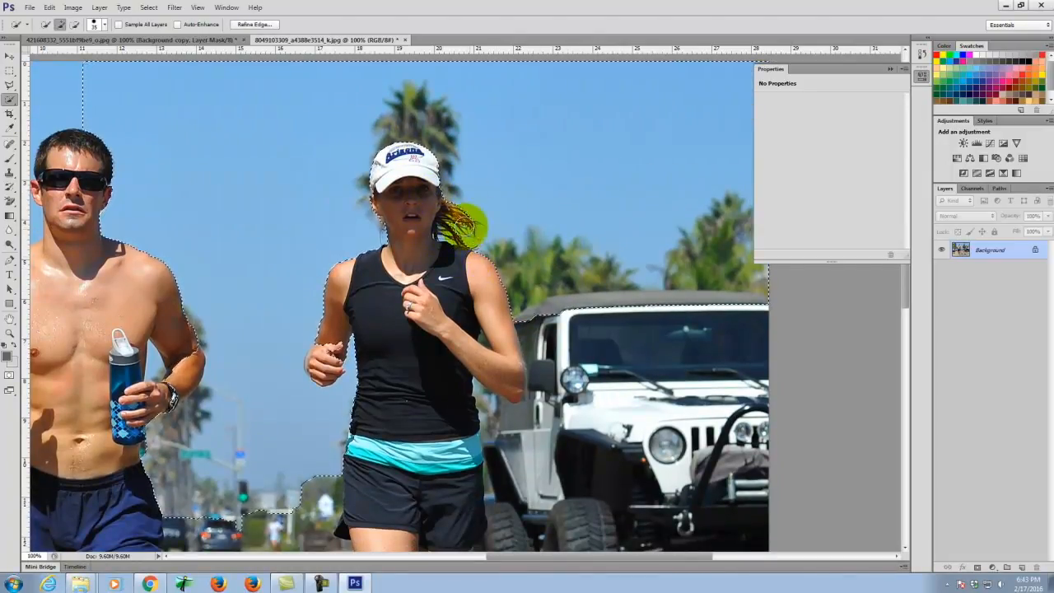
scroll(555, 273, down, 4)
mouse_move(526, 200)
mouse_down()
mouse_move(541, 263)
mouse_move(536, 296)
mouse_move(482, 264)
mouse_up()
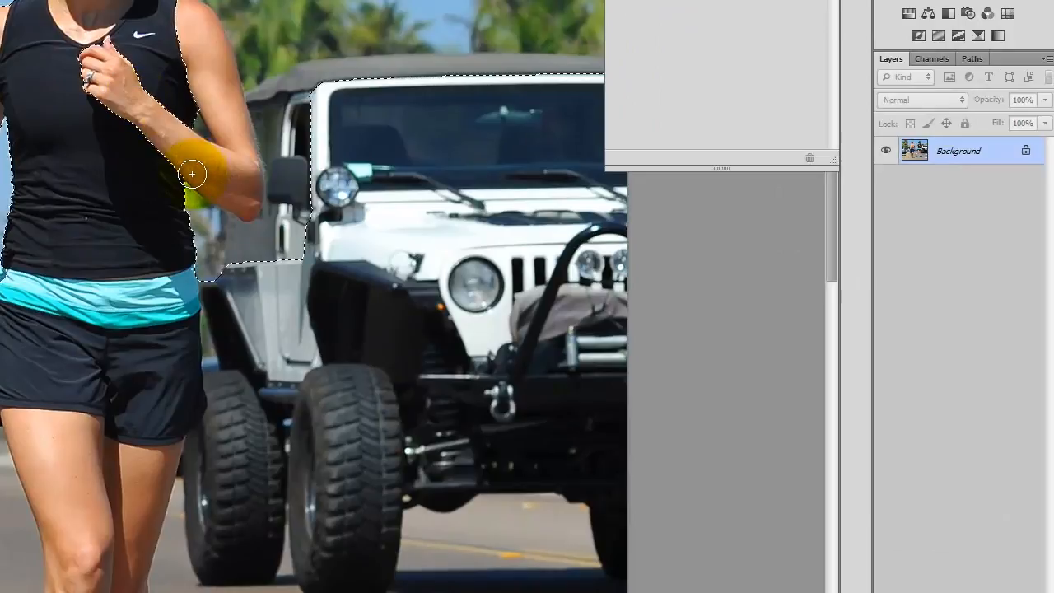
mouse_move(123, 83)
mouse_down()
mouse_move(84, 56)
mouse_move(153, 153)
mouse_move(156, 100)
mouse_move(190, 160)
mouse_move(223, 176)
mouse_move(207, 168)
mouse_move(246, 175)
mouse_move(232, 117)
mouse_up()
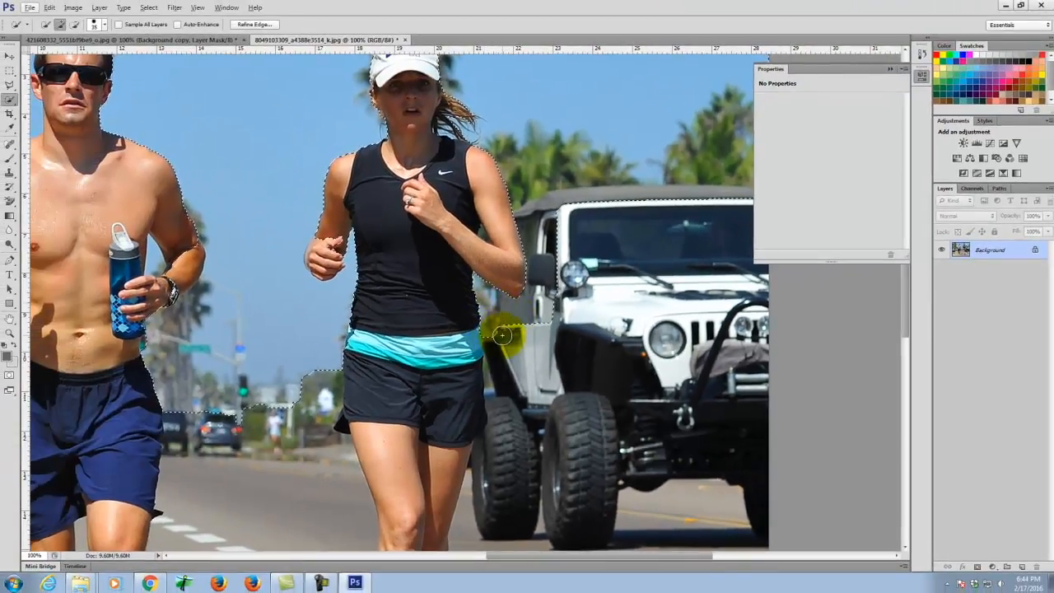
scroll(501, 335, down, 4)
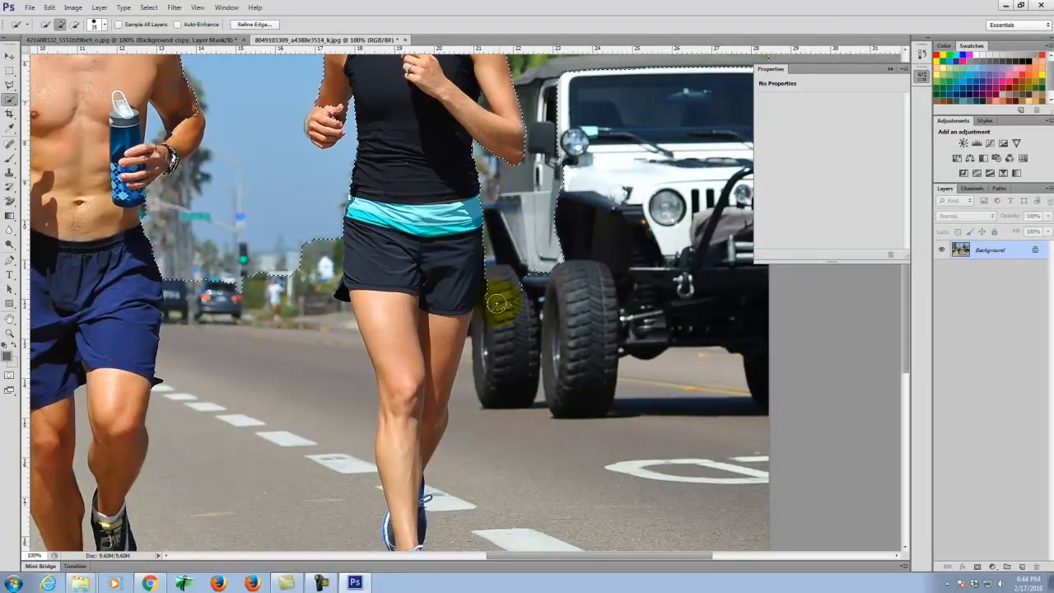
- Extend the quick selection down the woman's leg and over her waistband
mouse_move(482, 382)
mouse_down()
mouse_move(466, 489)
mouse_move(466, 379)
mouse_up()
scroll(494, 236, down, 6)
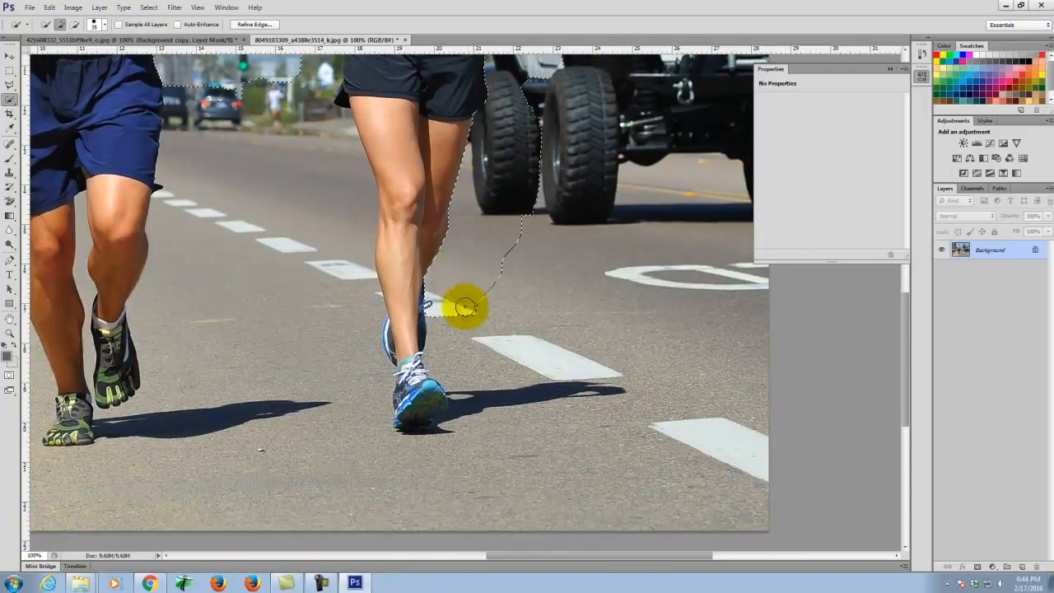
mouse_move(446, 316)
mouse_down()
mouse_move(478, 413)
mouse_move(460, 474)
mouse_move(437, 498)
mouse_move(352, 474)
mouse_move(320, 182)
mouse_up()
scroll(463, 301, up, 5)
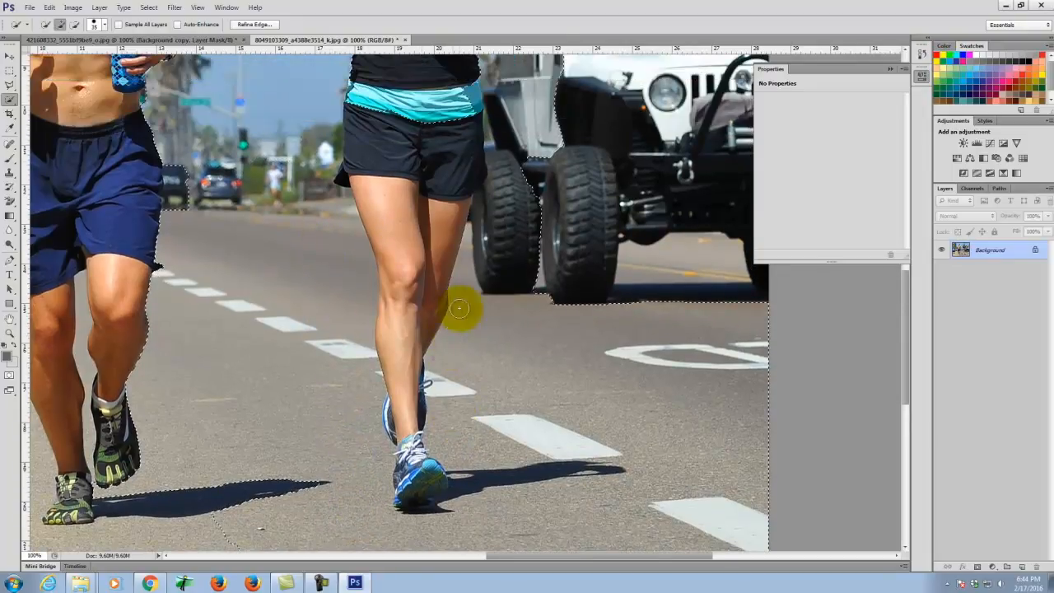
click(407, 169)
mouse_move(407, 168)
mouse_down()
mouse_move(379, 161)
mouse_move(400, 165)
mouse_move(384, 159)
mouse_move(377, 217)
mouse_move(423, 466)
mouse_move(447, 454)
mouse_up()
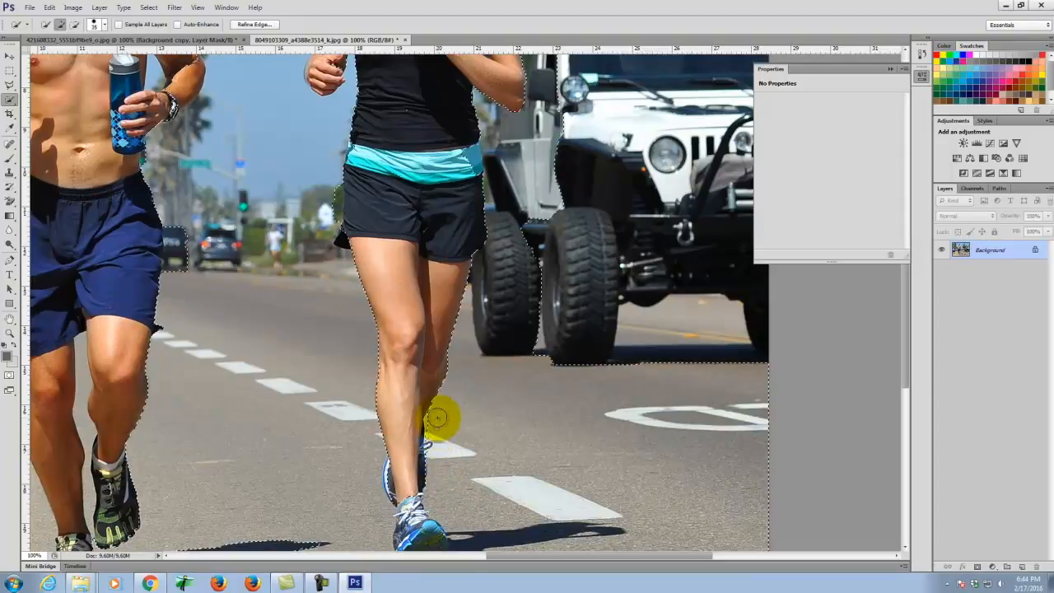
- Add the woman's ankle and whole shoe to the selection
scroll(414, 406, down, 3)
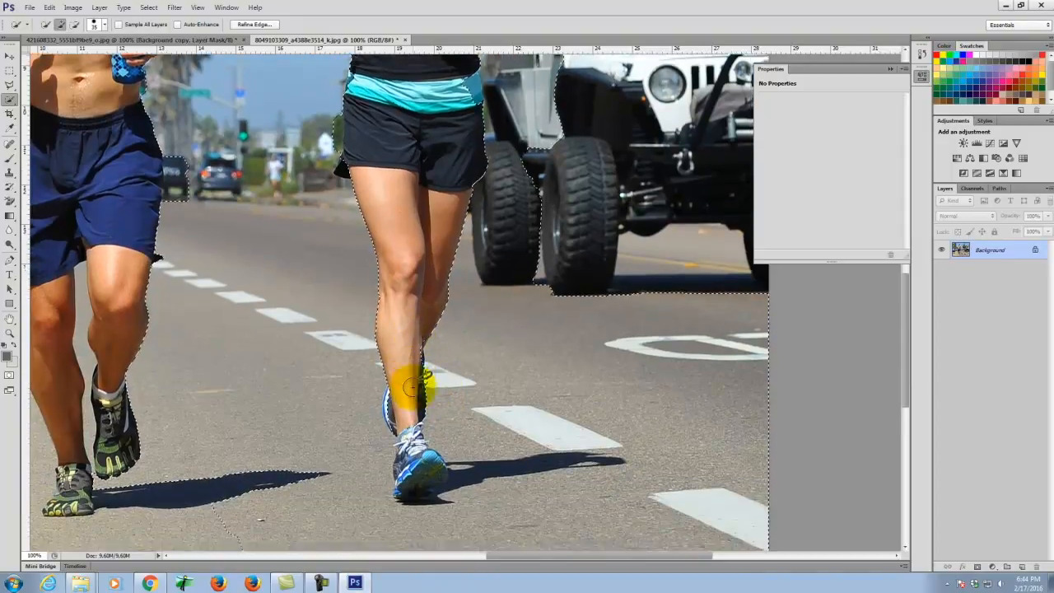
click(410, 429)
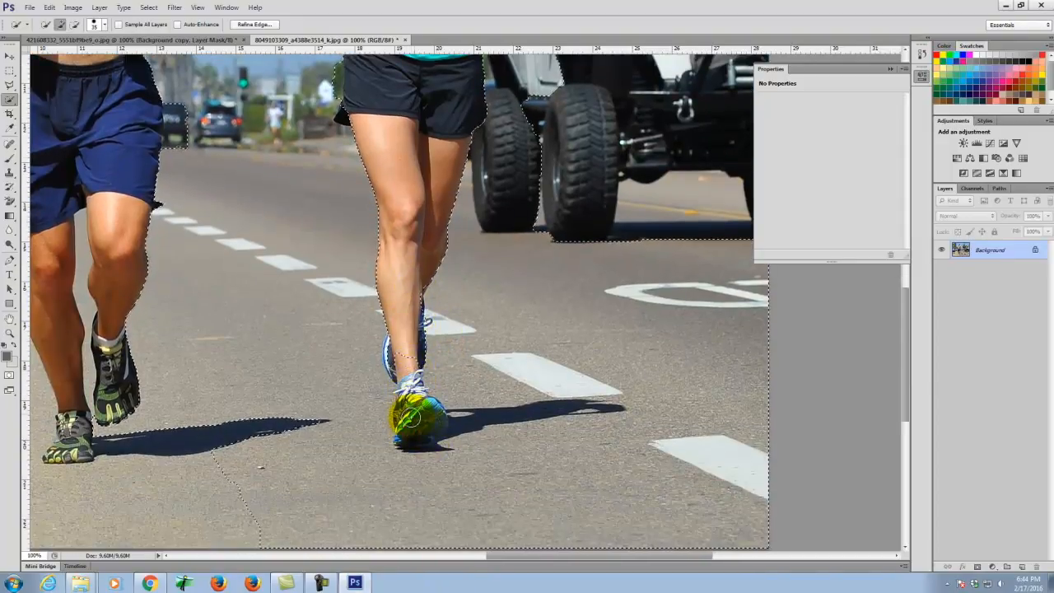
drag(411, 342, 410, 377)
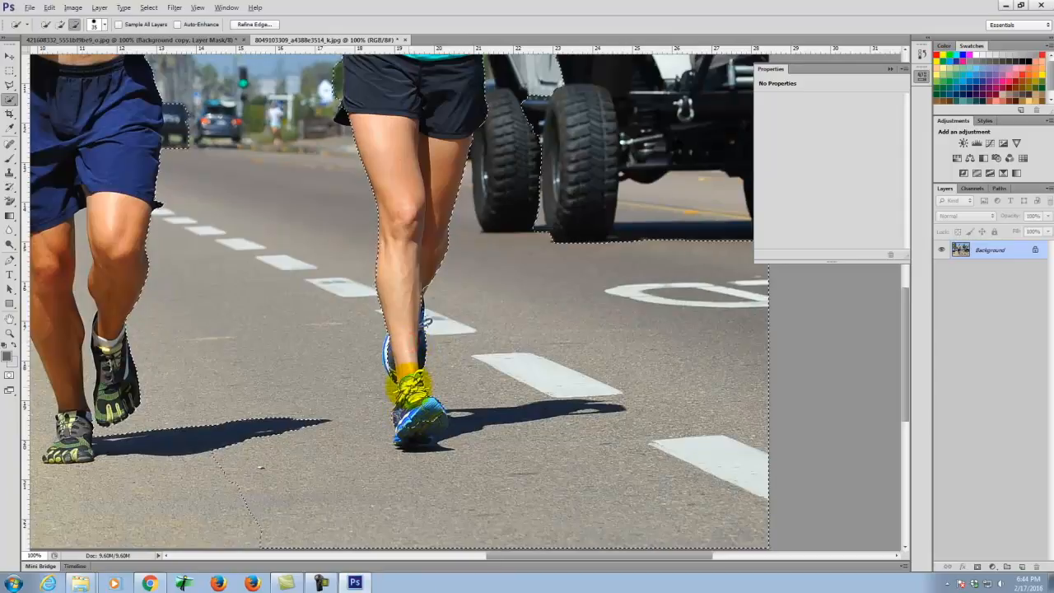
drag(458, 409, 458, 425)
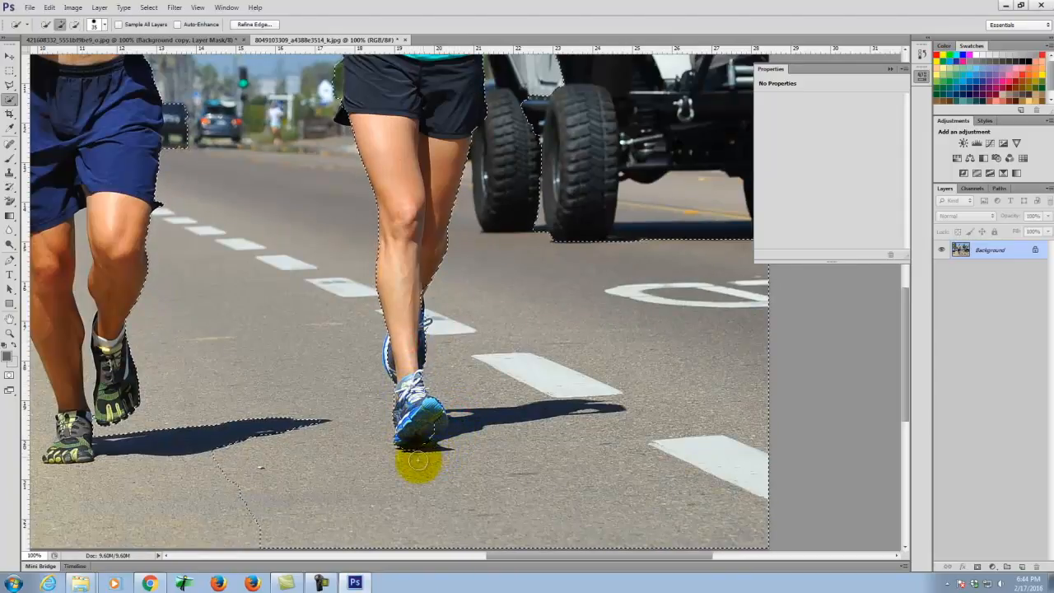
drag(434, 424, 421, 439)
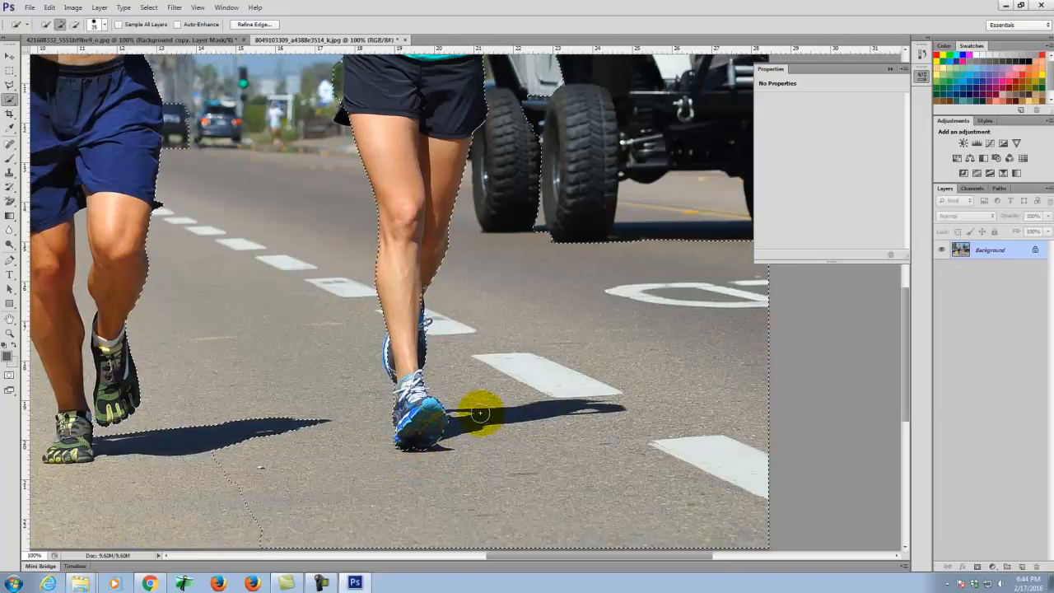
scroll(400, 371, up, 3)
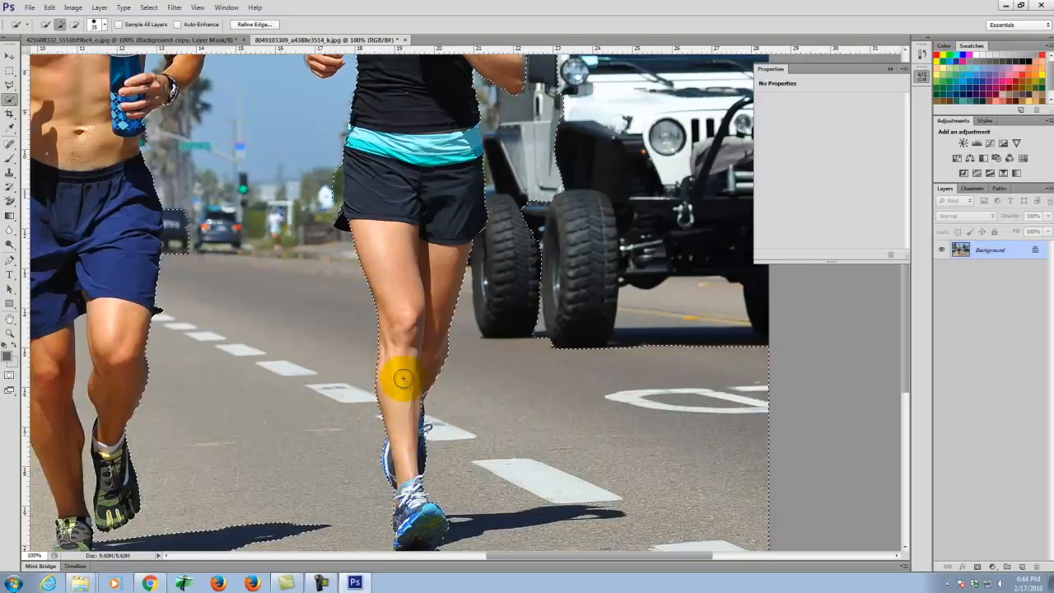
scroll(398, 419, up, 4)
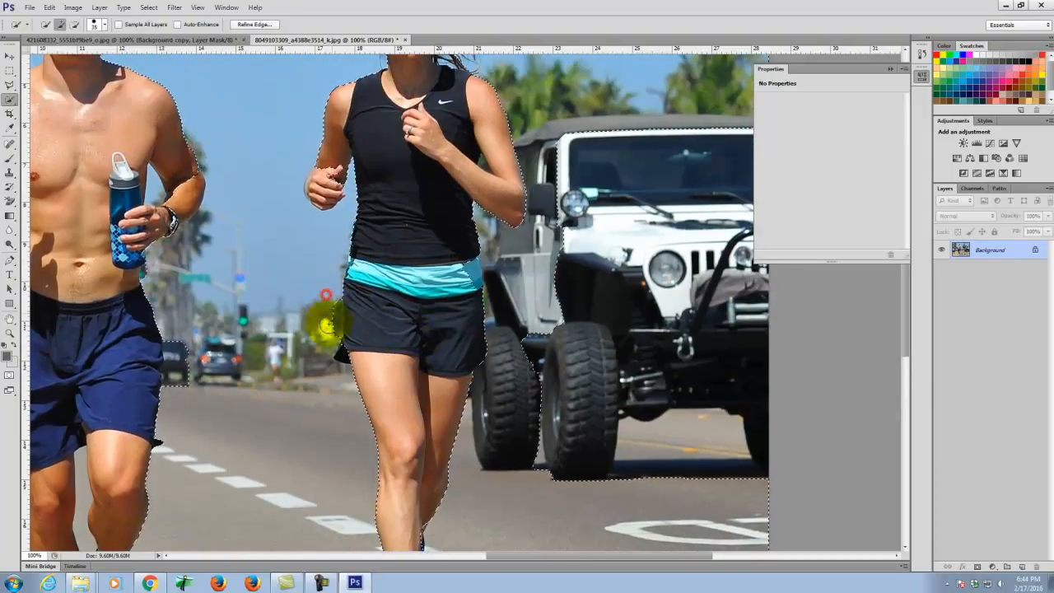
scroll(329, 329, up, 3)
scroll(370, 289, up, 1)
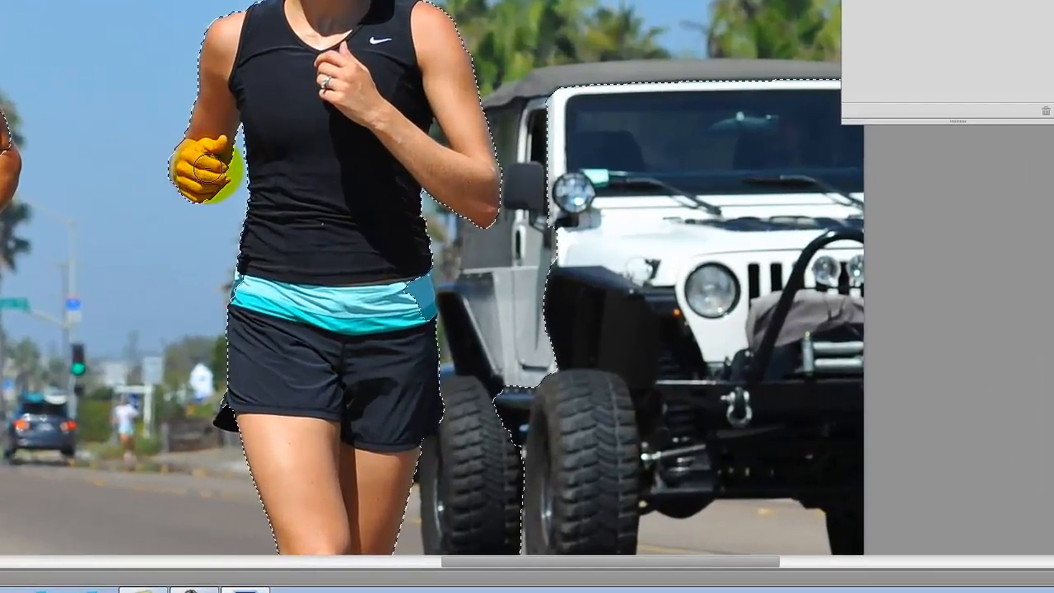
scroll(247, 33, down, 5)
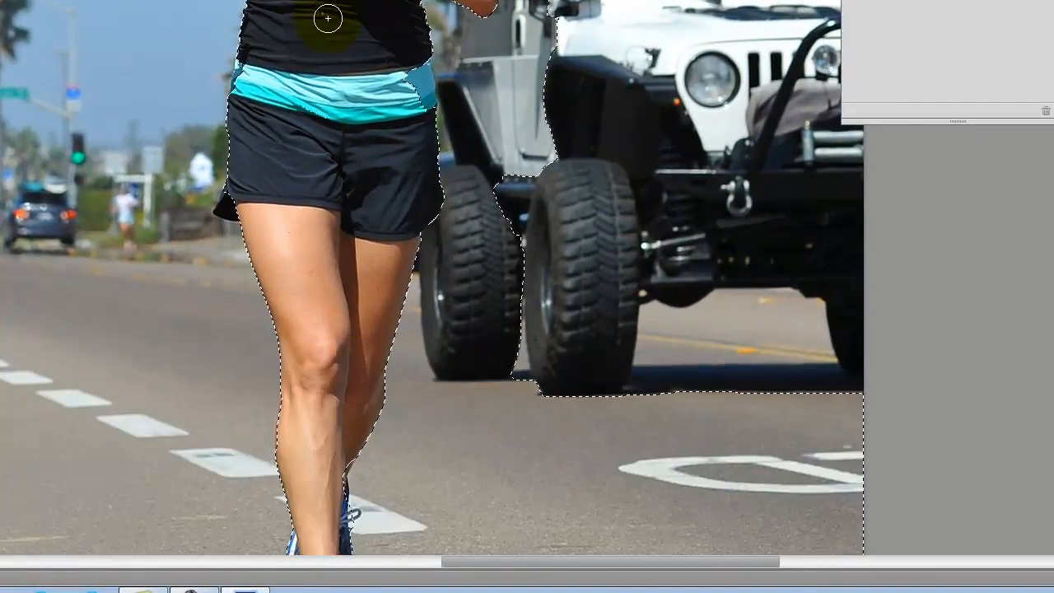
scroll(327, 18, down, 2)
- Zoom in, pan to the runner's shorts and add both sides of the waistband to the selection
key(ctrl+equal)
key(ctrl+equal)
key(ctrl+equal)
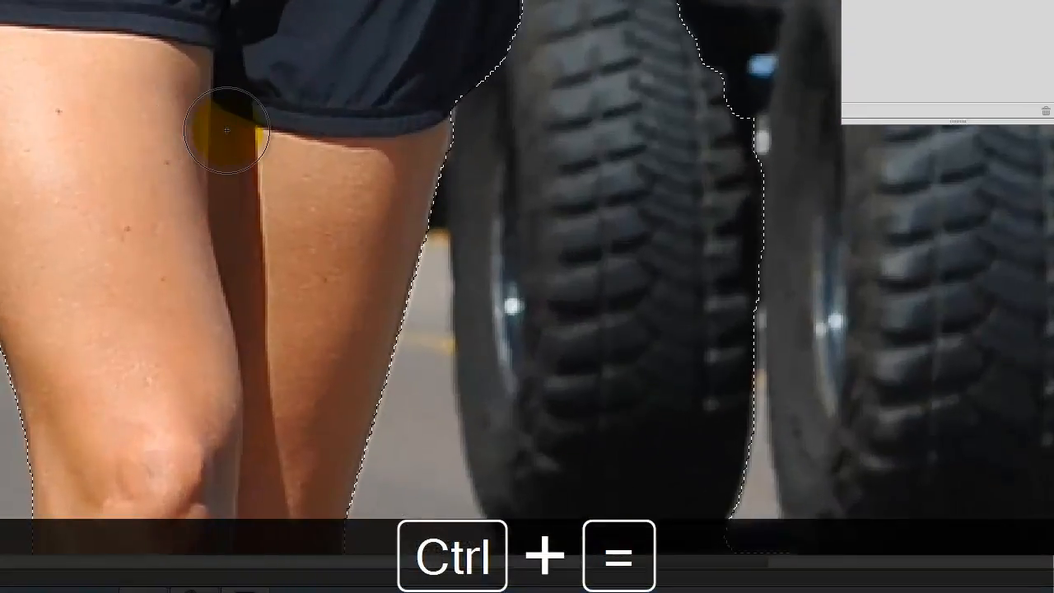
key(space)
drag(55, 58, 340, 181)
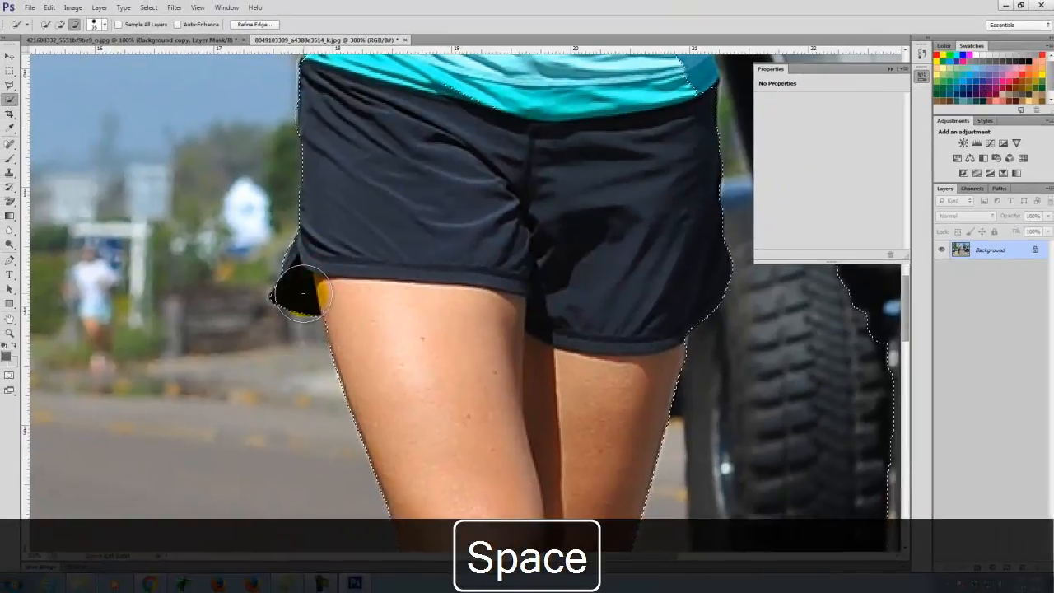
scroll(372, 234, up, 4)
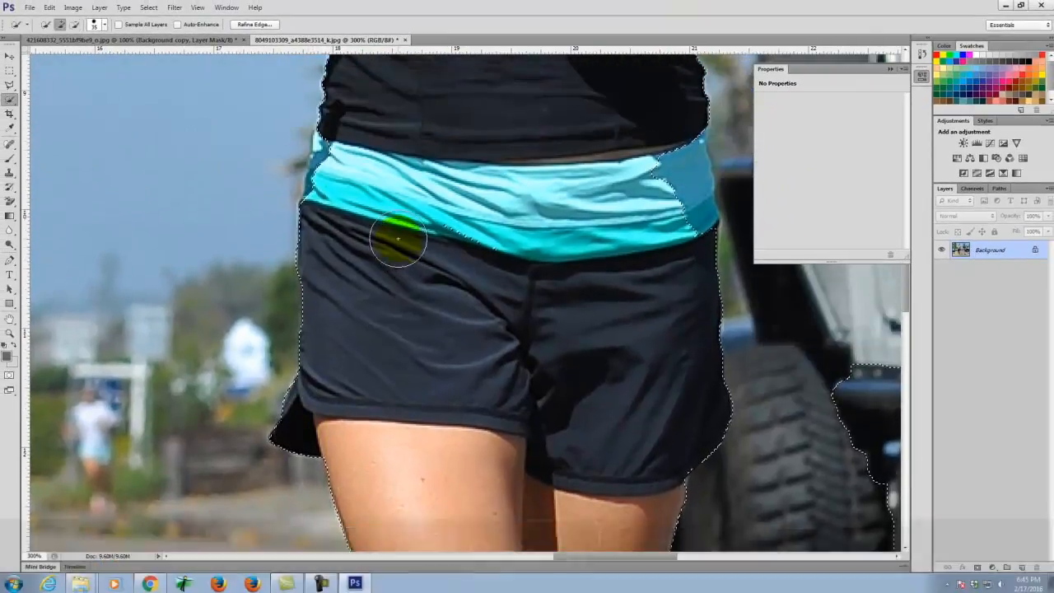
scroll(398, 238, up, 4)
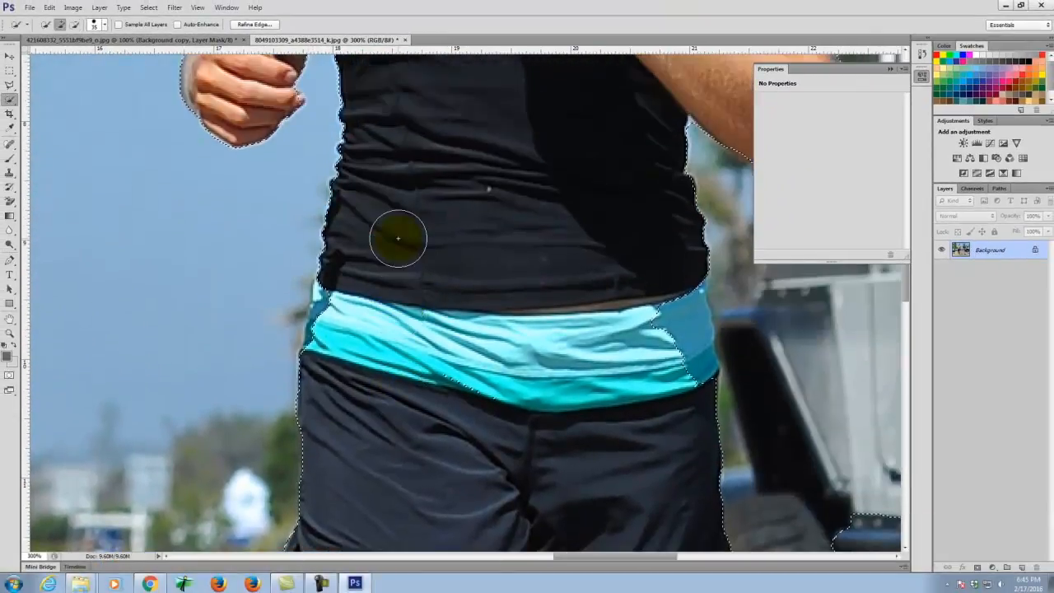
mouse_move(345, 303)
mouse_down()
mouse_move(339, 410)
mouse_move(342, 304)
mouse_move(340, 326)
mouse_move(407, 384)
mouse_up()
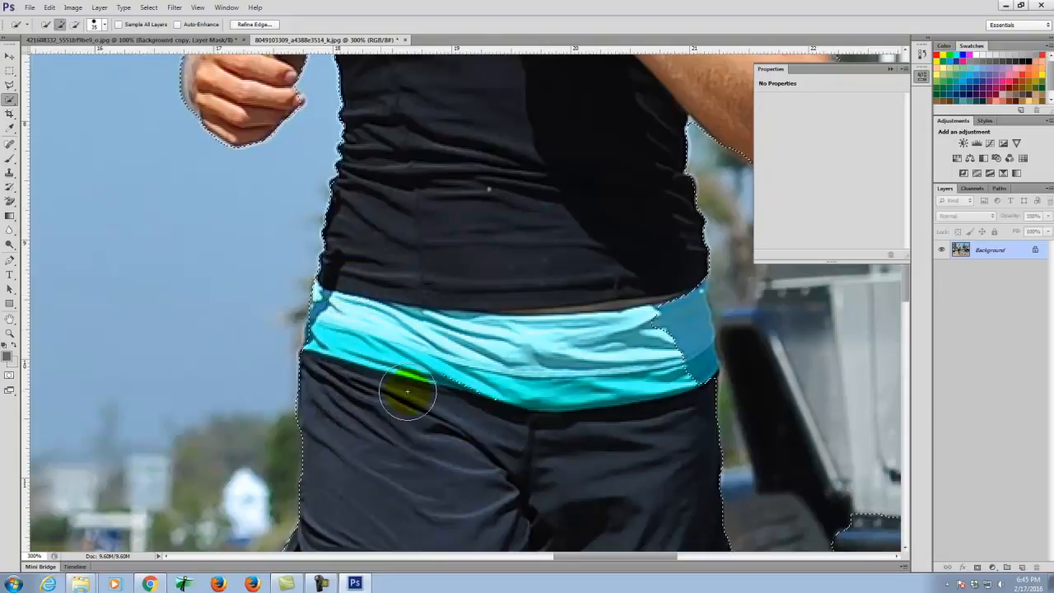
scroll(412, 391, up, 3)
drag(665, 382, 675, 484)
scroll(604, 381, up, 3)
scroll(604, 389, up, 3)
drag(602, 388, 719, 381)
- Shrink the Quick Selection brush and fix the armpit patch and head edges
key(bracketleft)
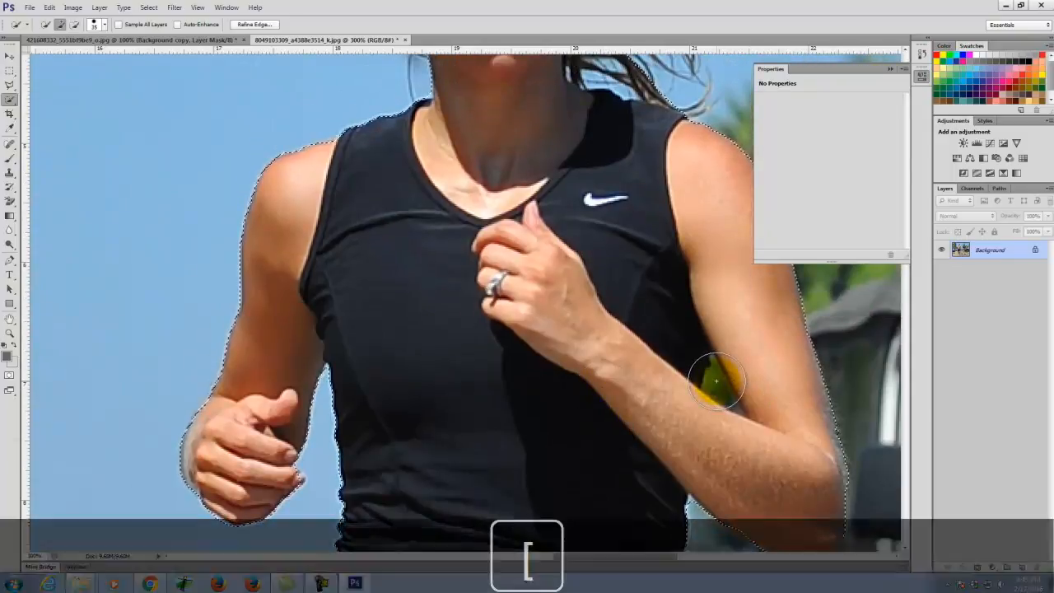
mouse_move(716, 381)
mouse_down()
mouse_move(718, 368)
mouse_move(736, 365)
mouse_move(750, 398)
mouse_up()
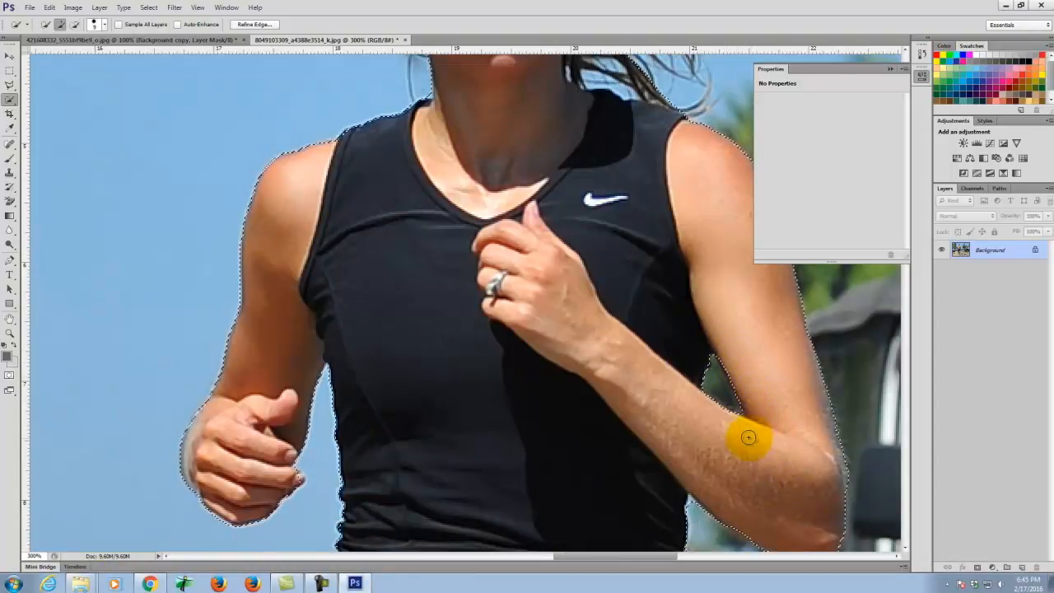
scroll(750, 437, up, 3)
scroll(712, 326, up, 5)
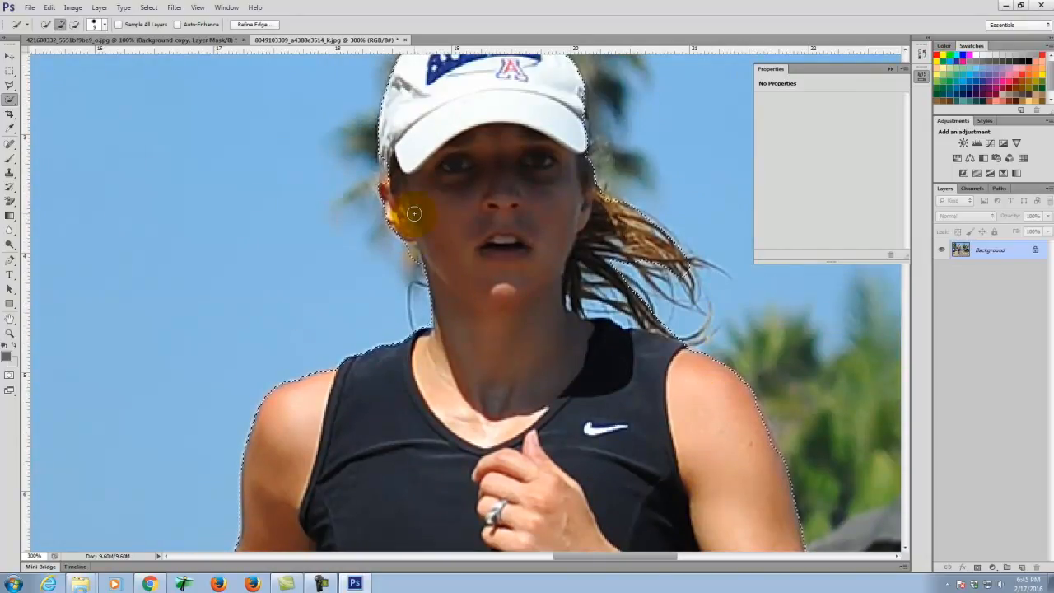
scroll(460, 201, up, 3)
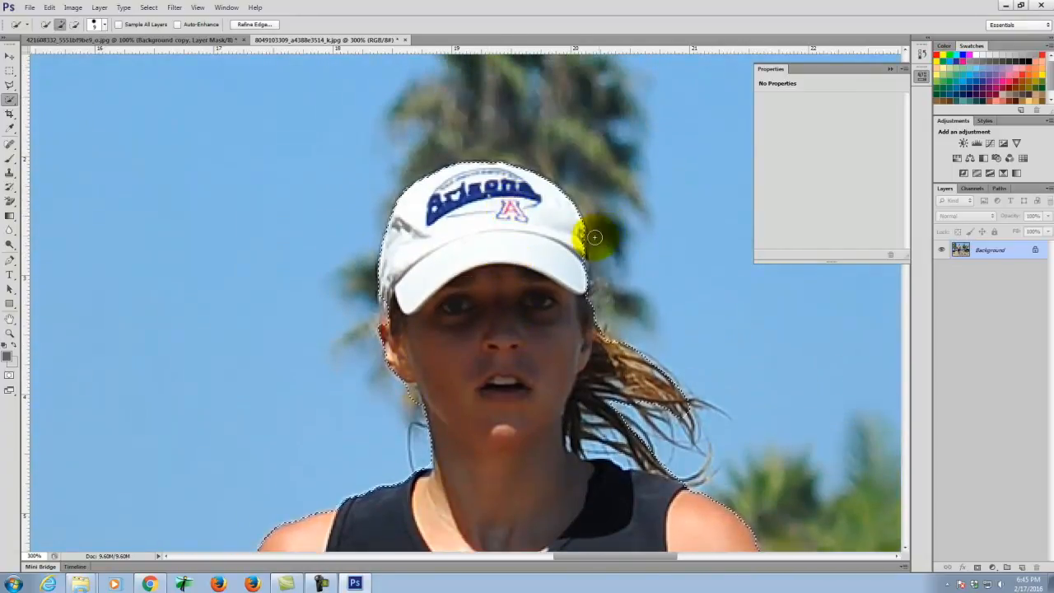
scroll(588, 246, down, 2)
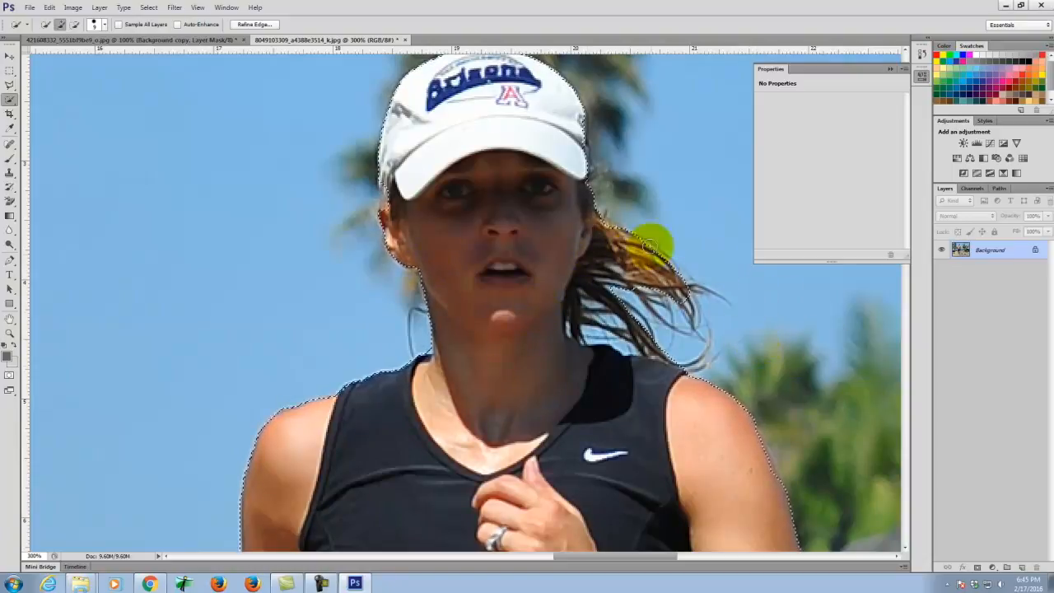
scroll(630, 225, up, 2)
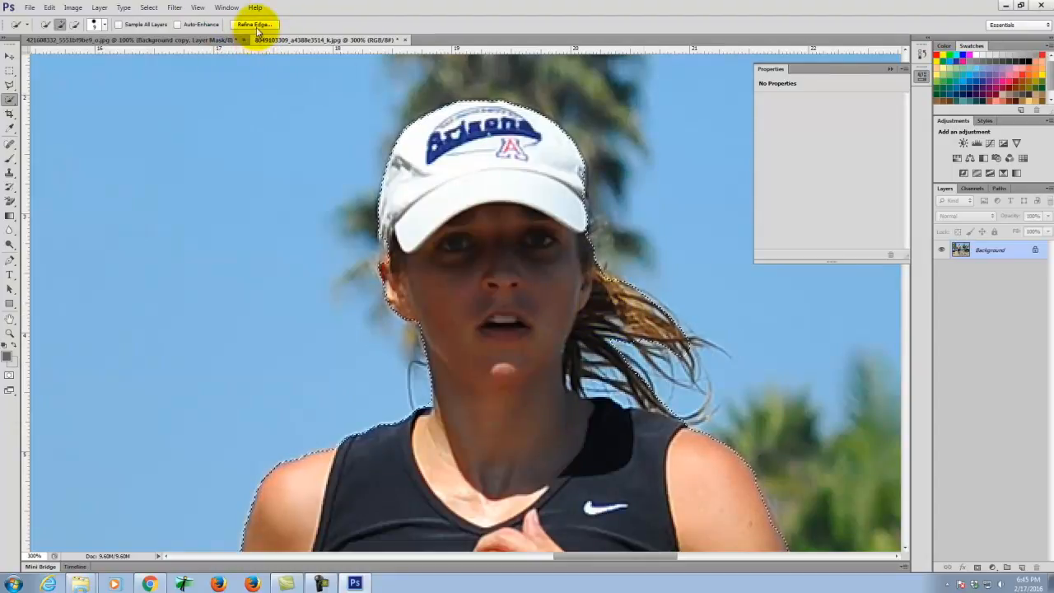
click(147, 8)
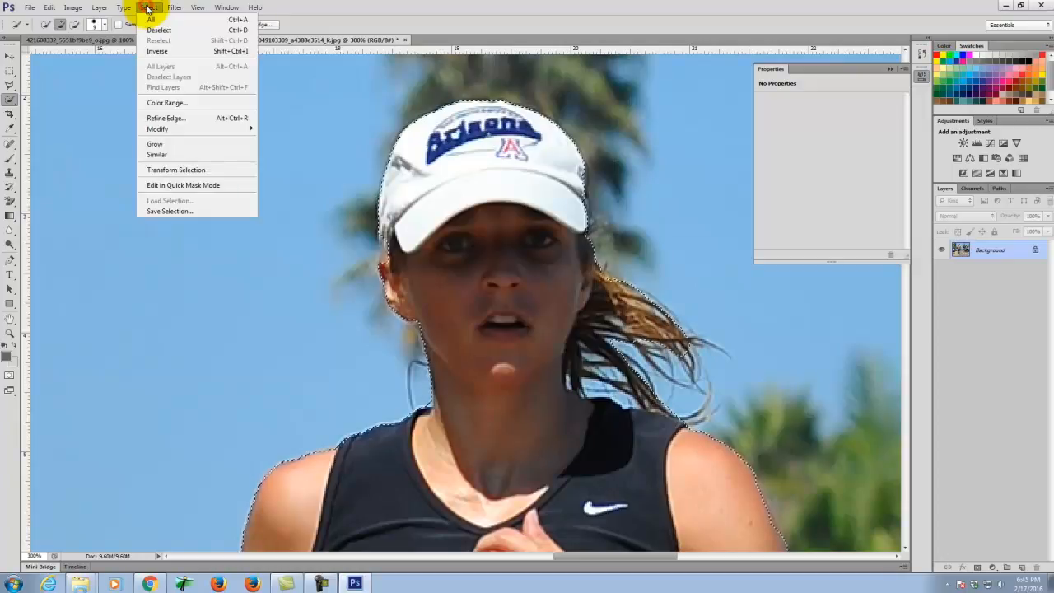
- Open Refine Edge on the runner selection, moved aside, keeping the red overlay preview
click(335, 7)
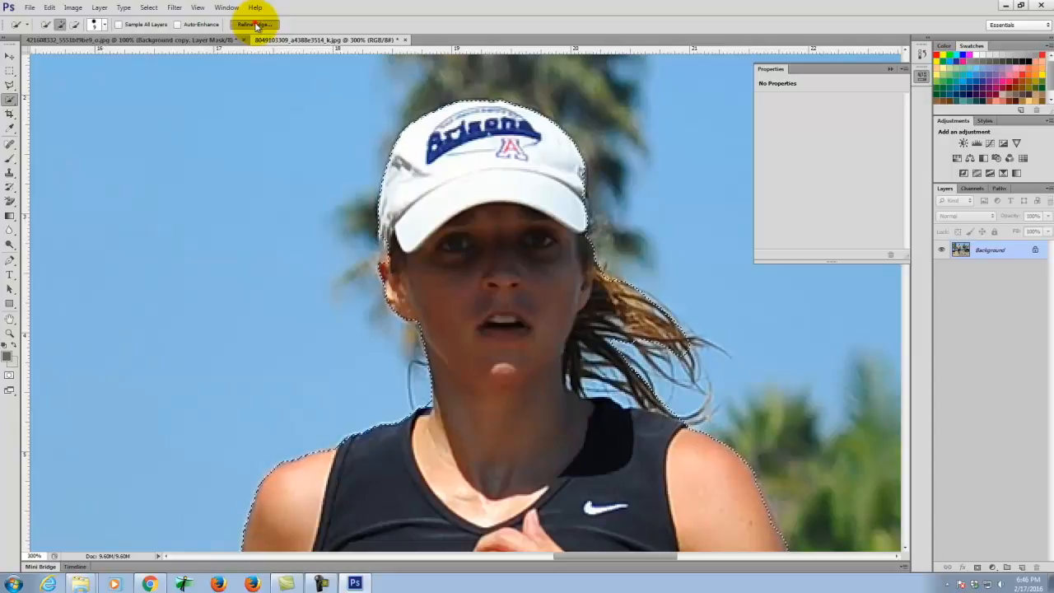
click(255, 25)
drag(887, 86, 193, 108)
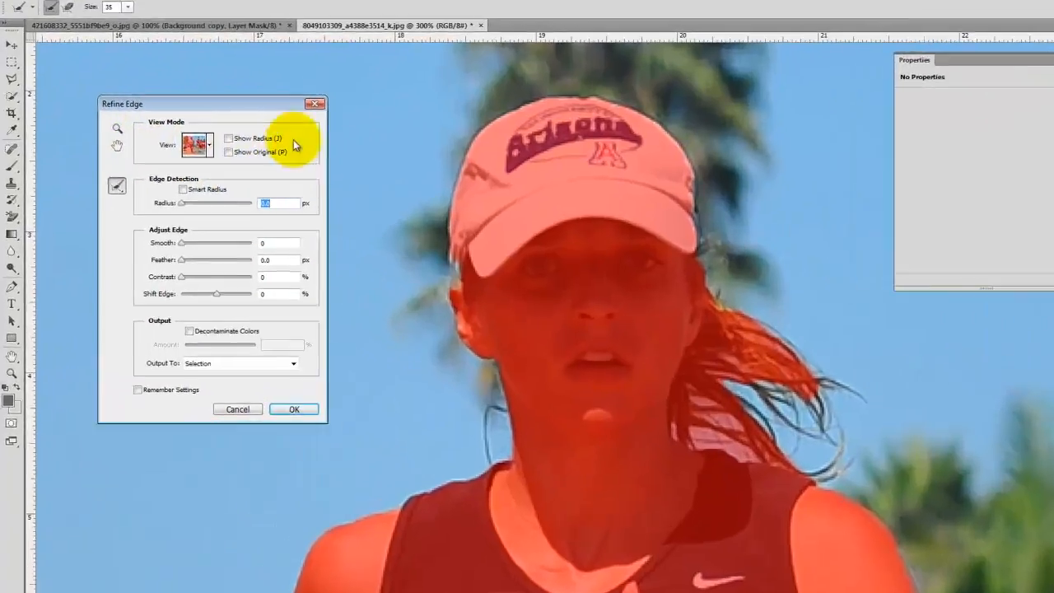
click(209, 144)
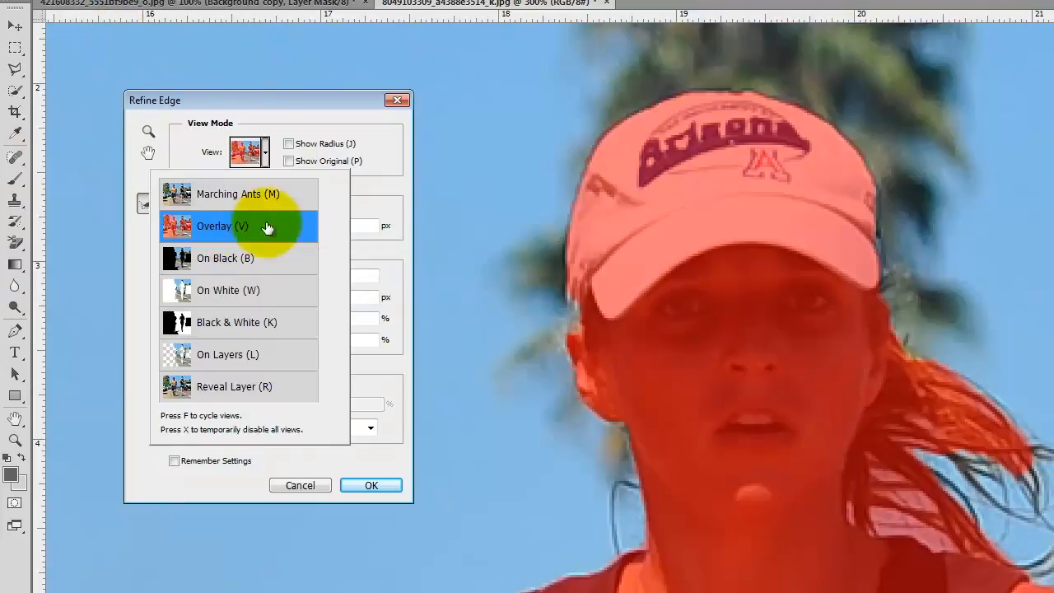
click(267, 152)
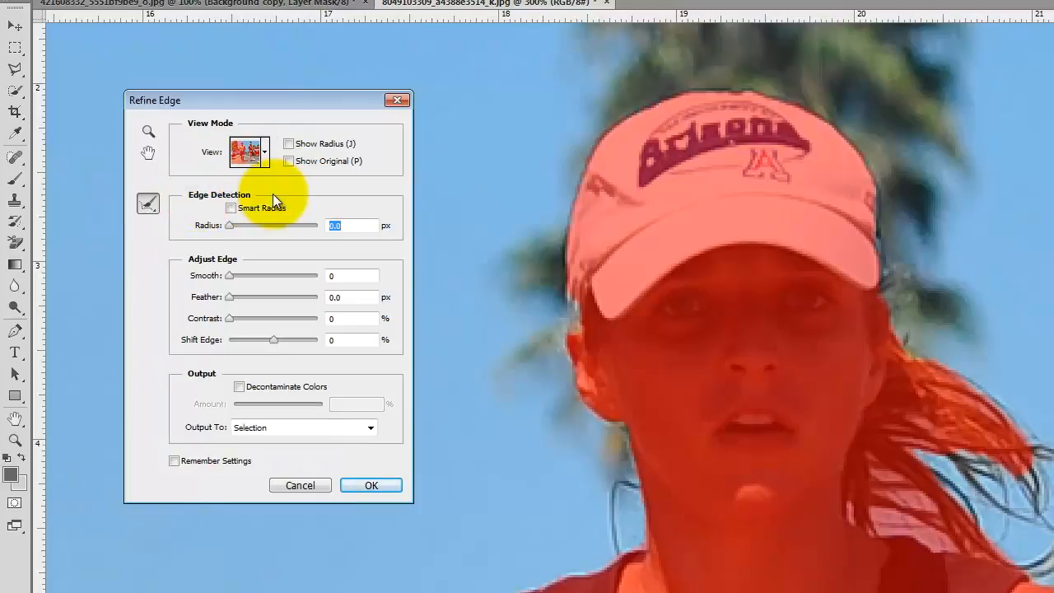
- Set Refine Edge Radius 1.0 px, Smooth 3, Feather 0.3 px and Contrast 0
click(348, 224)
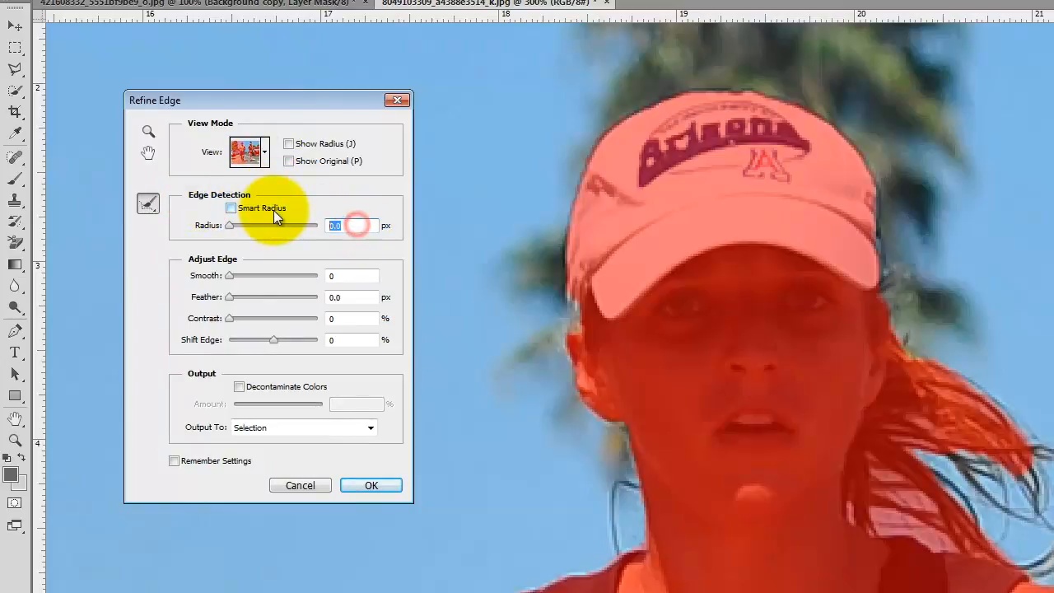
text(1.0)
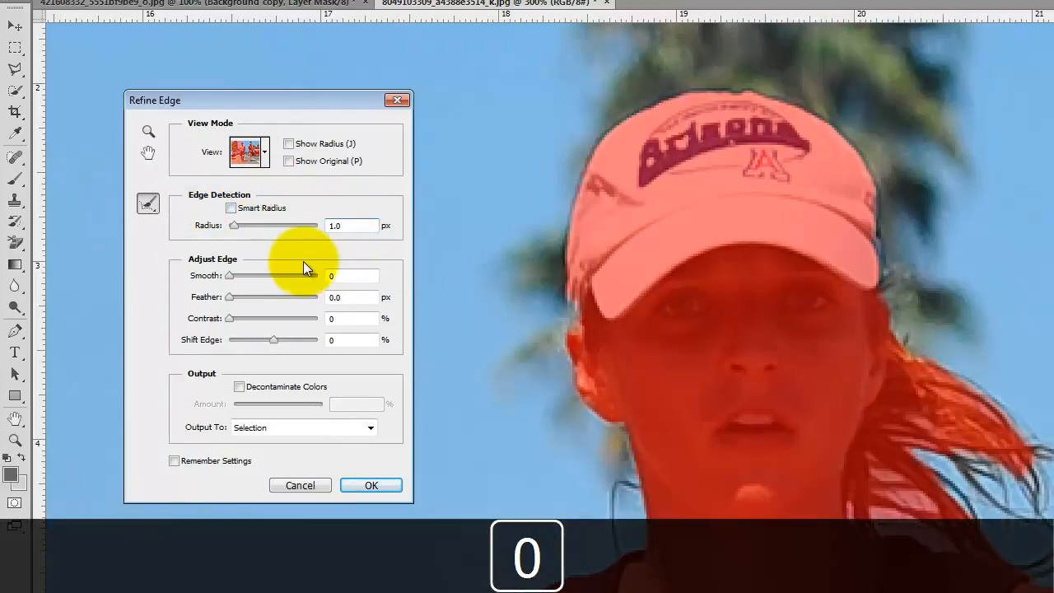
click(344, 275)
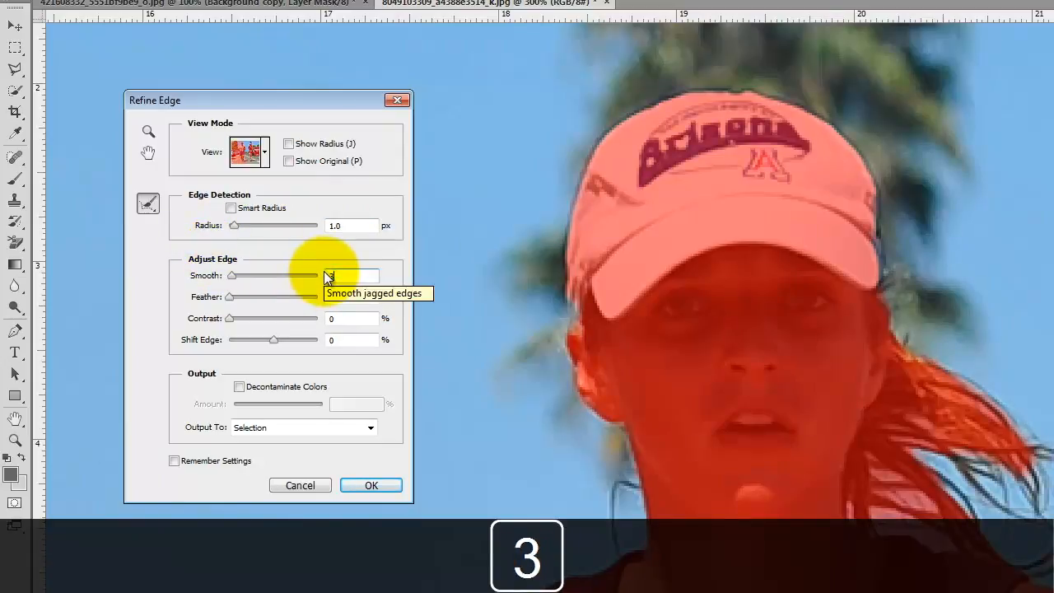
key(Tab)
text(0)
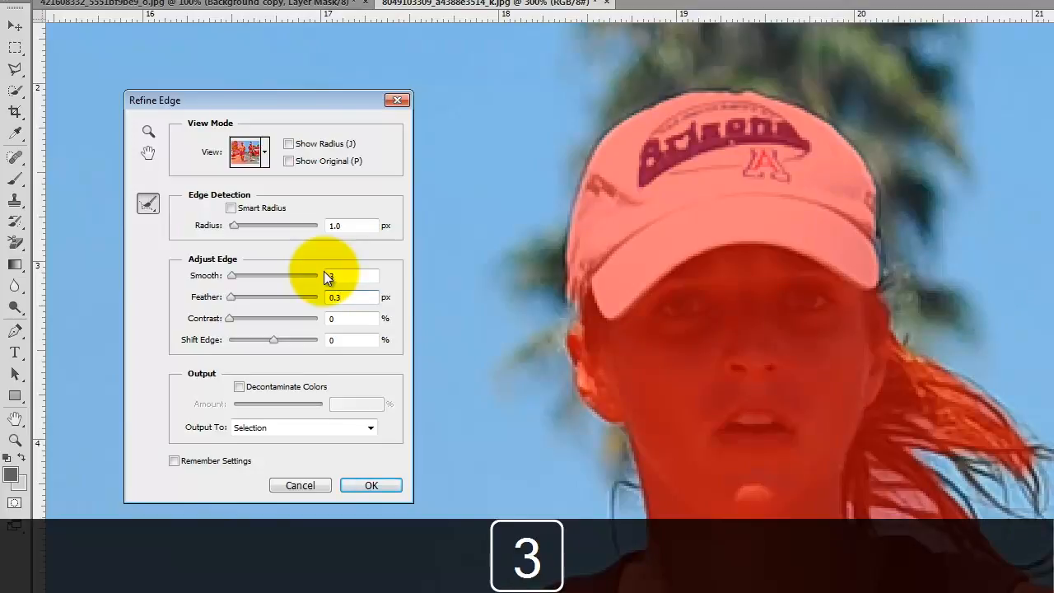
key(Tab)
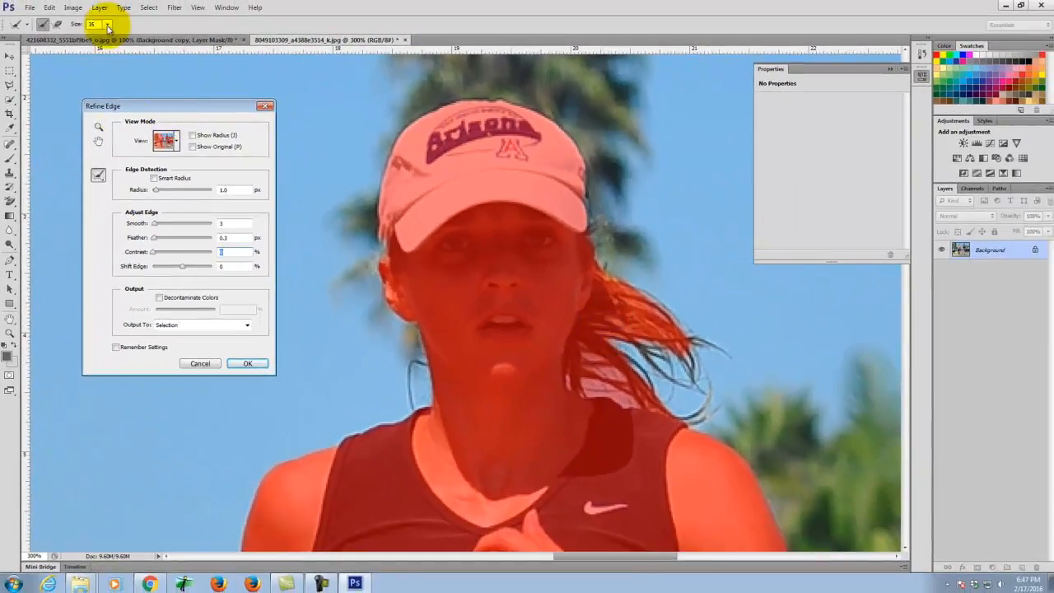
- Size the Refine Radius brush and paint it over the runner's ponytail
click(109, 23)
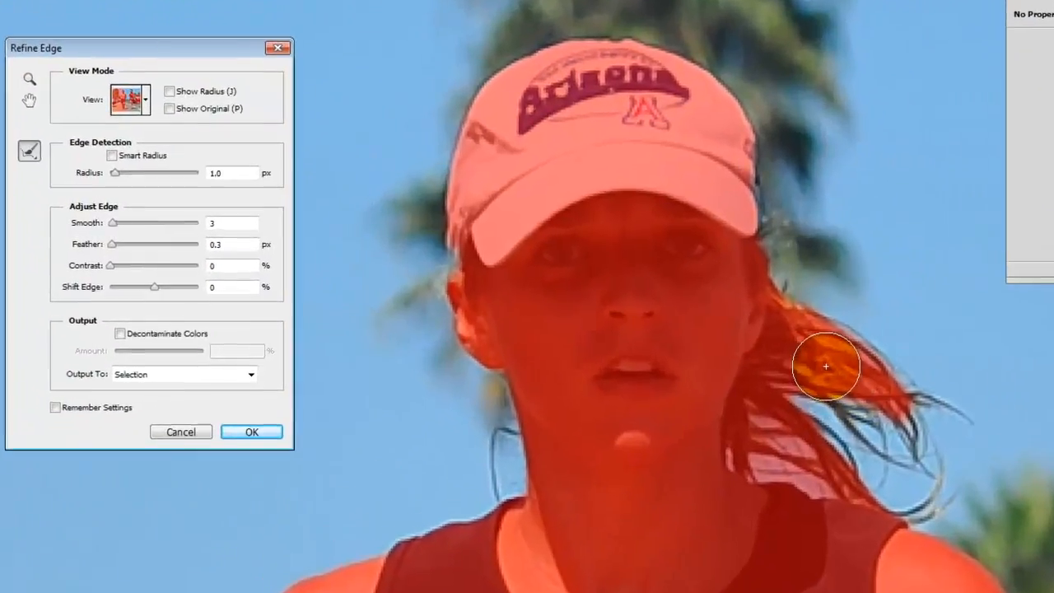
drag(631, 316, 656, 331)
mouse_move(865, 384)
mouse_down()
mouse_move(826, 358)
mouse_move(852, 356)
mouse_move(880, 380)
mouse_move(896, 425)
mouse_move(908, 404)
mouse_move(936, 425)
mouse_move(895, 470)
mouse_move(934, 504)
mouse_move(855, 444)
mouse_move(792, 451)
mouse_move(793, 355)
mouse_move(765, 447)
mouse_move(906, 468)
mouse_move(914, 488)
mouse_move(860, 346)
mouse_move(859, 387)
mouse_move(836, 365)
mouse_move(787, 228)
mouse_move(830, 402)
mouse_move(797, 400)
mouse_move(854, 483)
mouse_move(906, 487)
mouse_move(809, 383)
mouse_move(816, 417)
mouse_move(775, 451)
mouse_move(782, 466)
mouse_move(903, 494)
mouse_move(831, 375)
mouse_up()
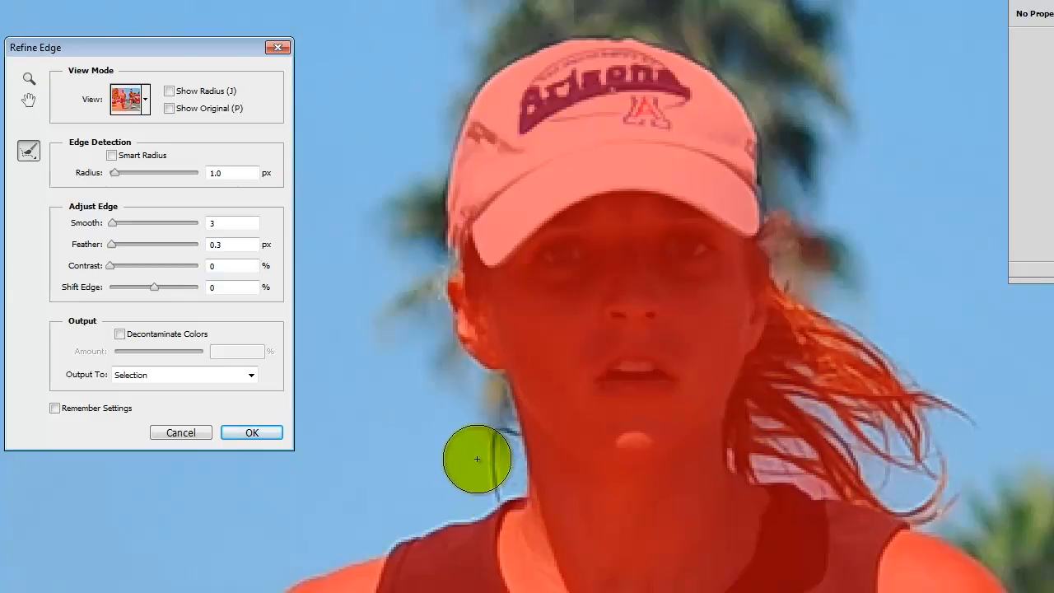
key(bracketleft)
- Refine the hair strands by the neck, right shoulder and cap, then preview On Black
mouse_move(485, 444)
mouse_down()
mouse_move(494, 495)
mouse_move(494, 432)
mouse_move(514, 444)
mouse_move(511, 421)
mouse_move(520, 454)
mouse_move(510, 396)
mouse_move(490, 455)
mouse_move(492, 501)
mouse_move(501, 405)
mouse_move(512, 425)
mouse_move(497, 377)
mouse_move(521, 461)
mouse_move(498, 399)
mouse_move(504, 364)
mouse_move(498, 385)
mouse_move(453, 362)
mouse_up()
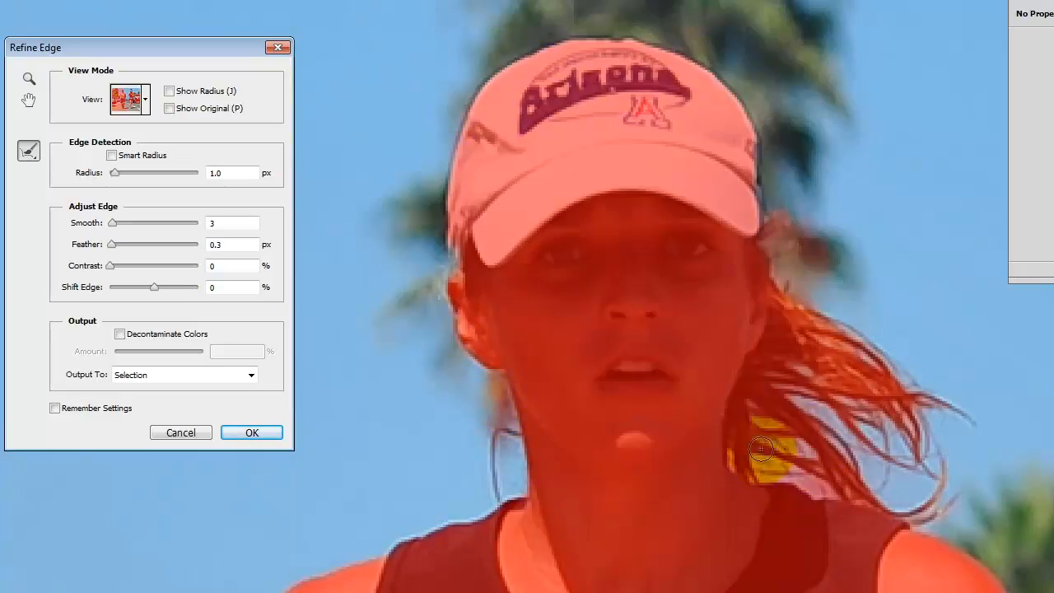
scroll(882, 429, down, 1)
mouse_move(925, 442)
mouse_down()
mouse_move(938, 394)
mouse_move(929, 444)
mouse_move(941, 449)
mouse_move(950, 421)
mouse_move(902, 305)
mouse_move(921, 319)
mouse_move(917, 330)
mouse_move(950, 330)
mouse_move(970, 364)
mouse_move(907, 335)
mouse_move(796, 234)
mouse_move(815, 292)
mouse_move(798, 261)
mouse_move(783, 294)
mouse_up()
mouse_move(779, 240)
mouse_down()
mouse_move(807, 247)
mouse_move(789, 174)
mouse_up()
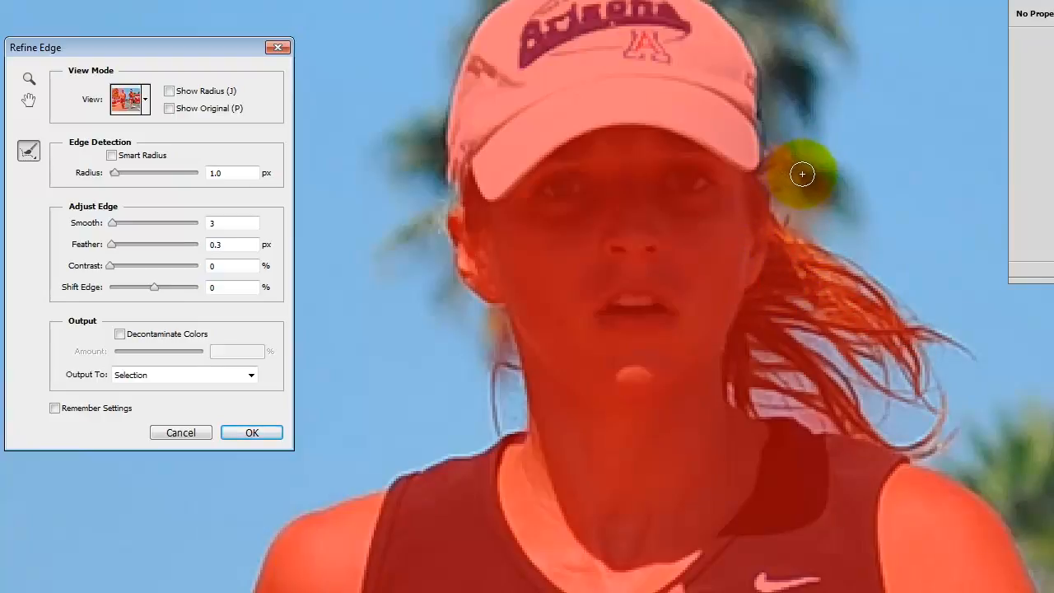
mouse_move(784, 155)
mouse_down()
mouse_move(812, 211)
mouse_move(764, 162)
mouse_move(775, 149)
mouse_move(778, 200)
mouse_move(797, 222)
mouse_move(840, 236)
mouse_move(775, 131)
mouse_move(808, 162)
mouse_move(775, 164)
mouse_move(773, 197)
mouse_move(766, 156)
mouse_move(784, 219)
mouse_move(826, 195)
mouse_up()
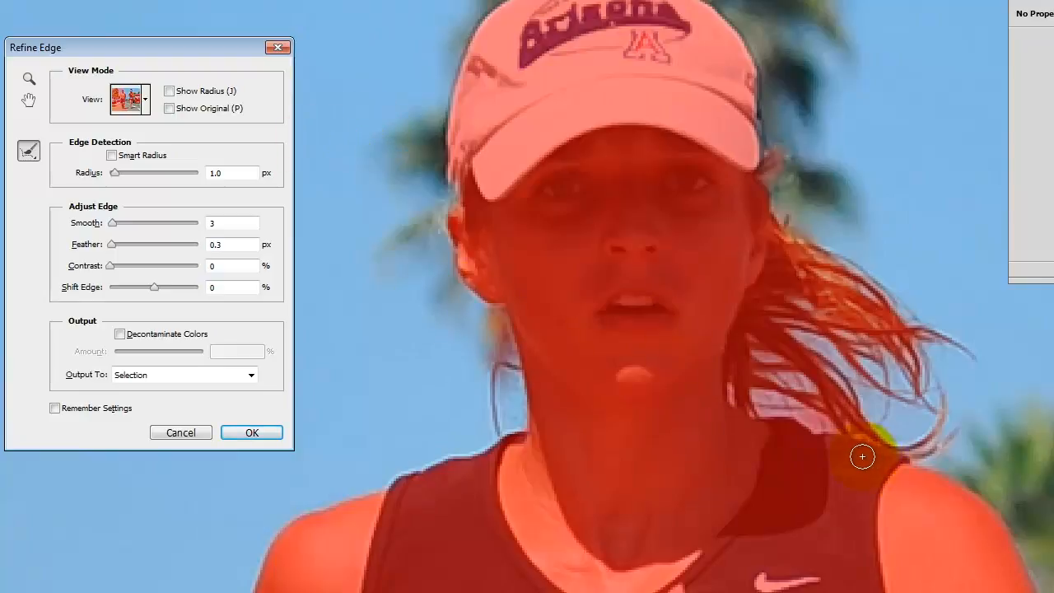
click(148, 103)
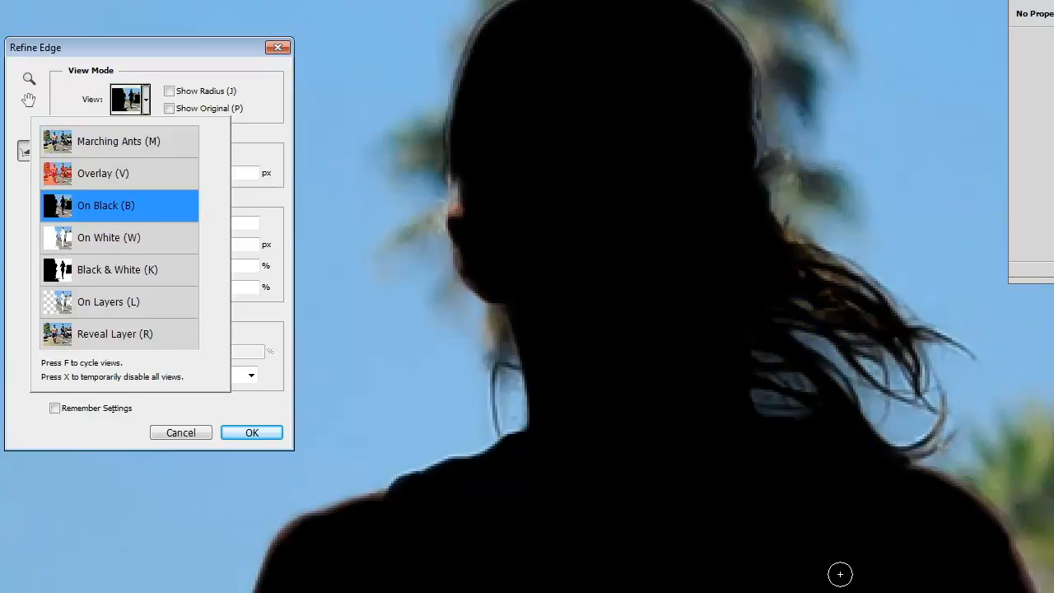
- Inspect the cut-out against black from head to feet, then switch the preview back to Overlay
scroll(710, 407, down, 15)
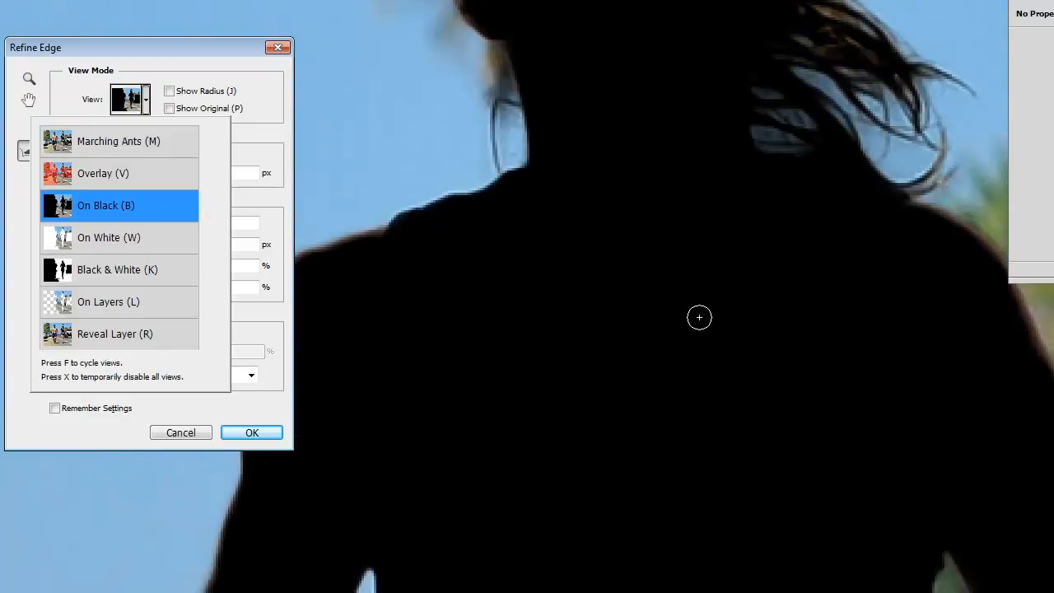
scroll(697, 317, down, 15)
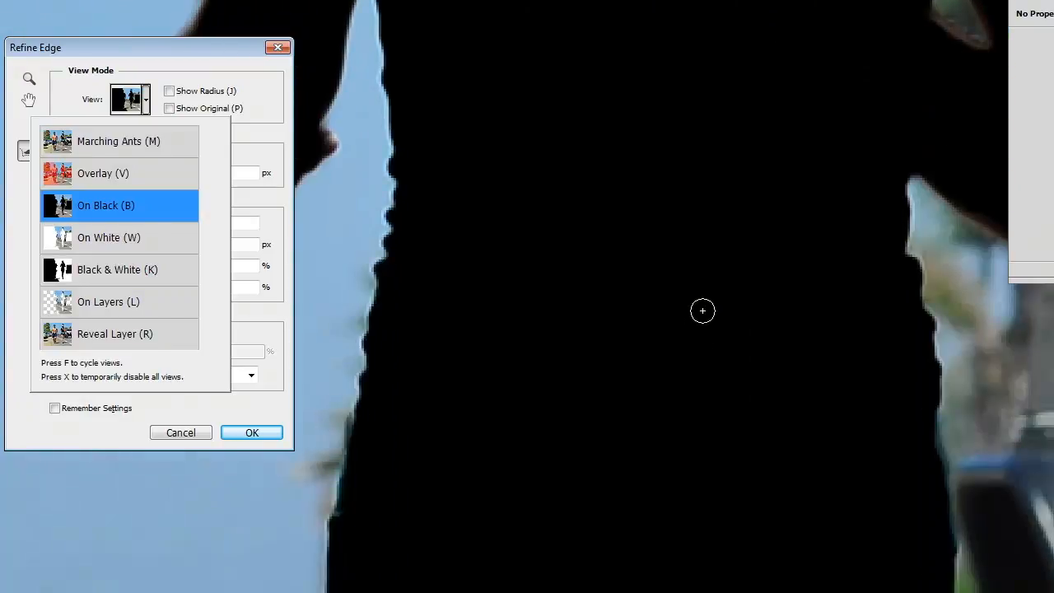
scroll(668, 288, down, 15)
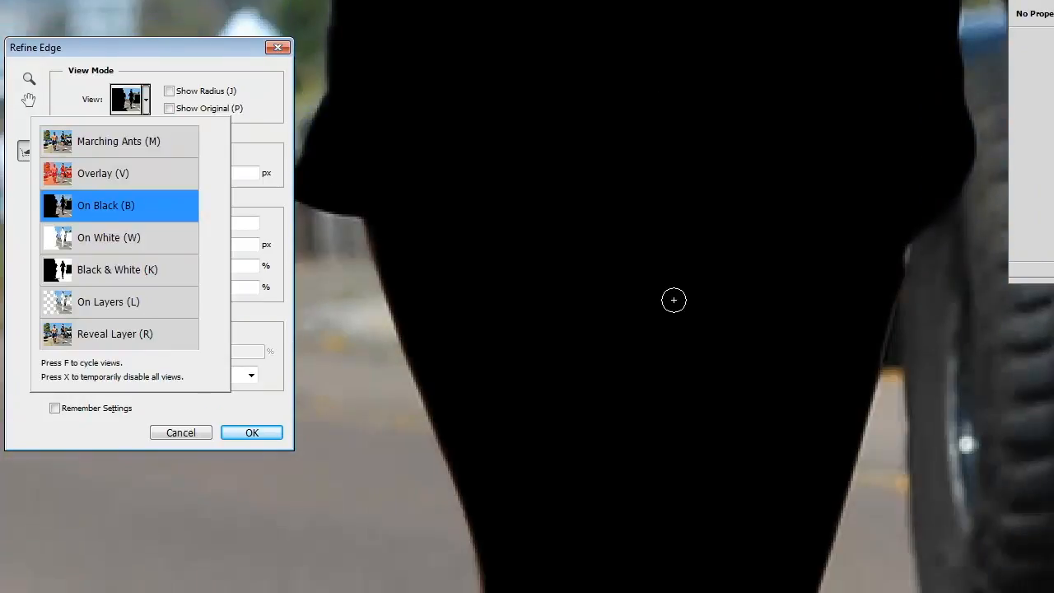
scroll(716, 296, down, 15)
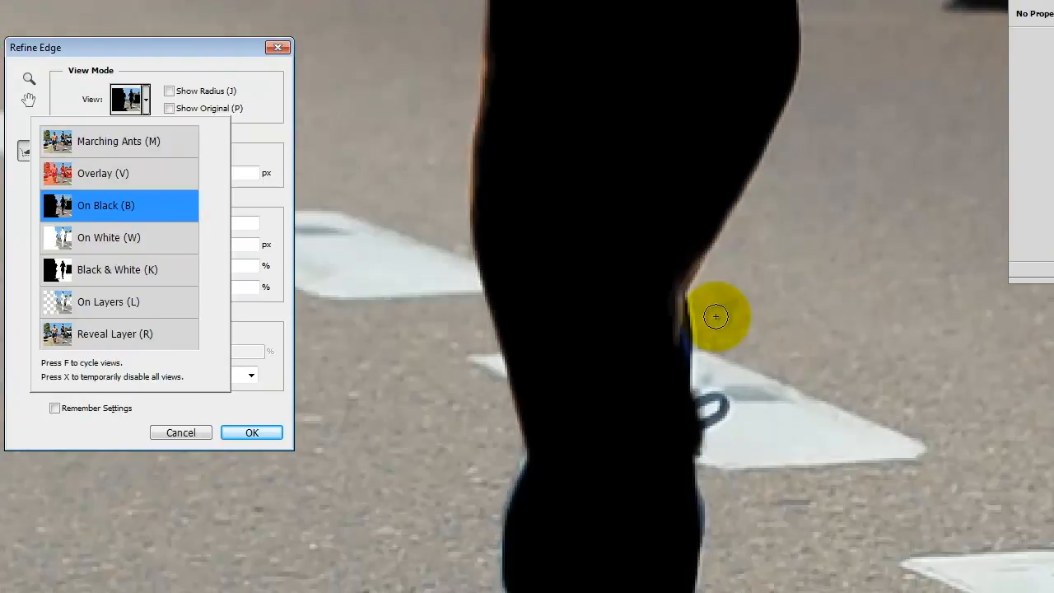
scroll(715, 312, down, 7)
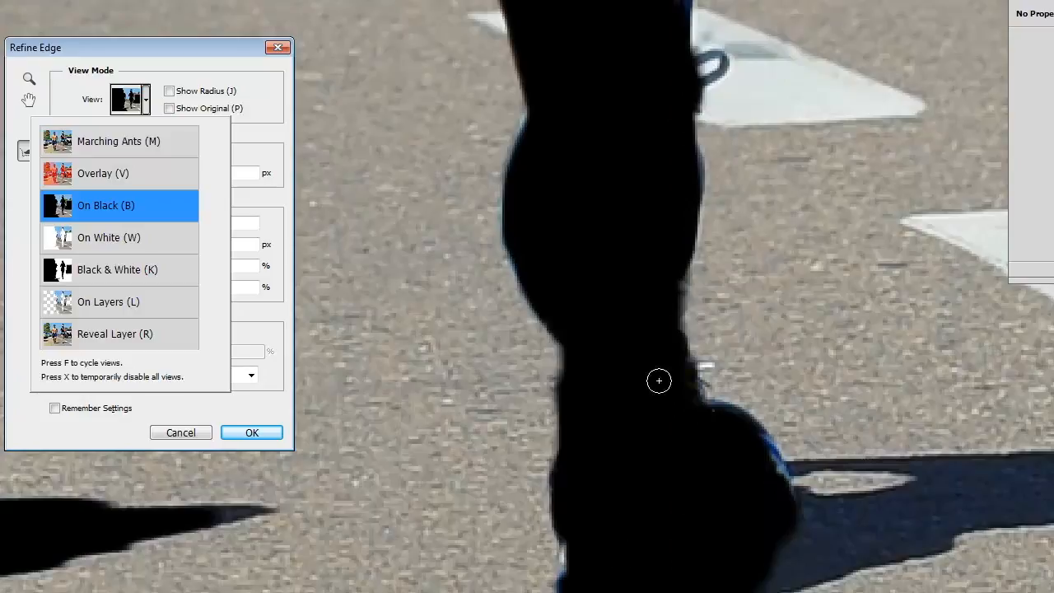
scroll(656, 428, up, 15)
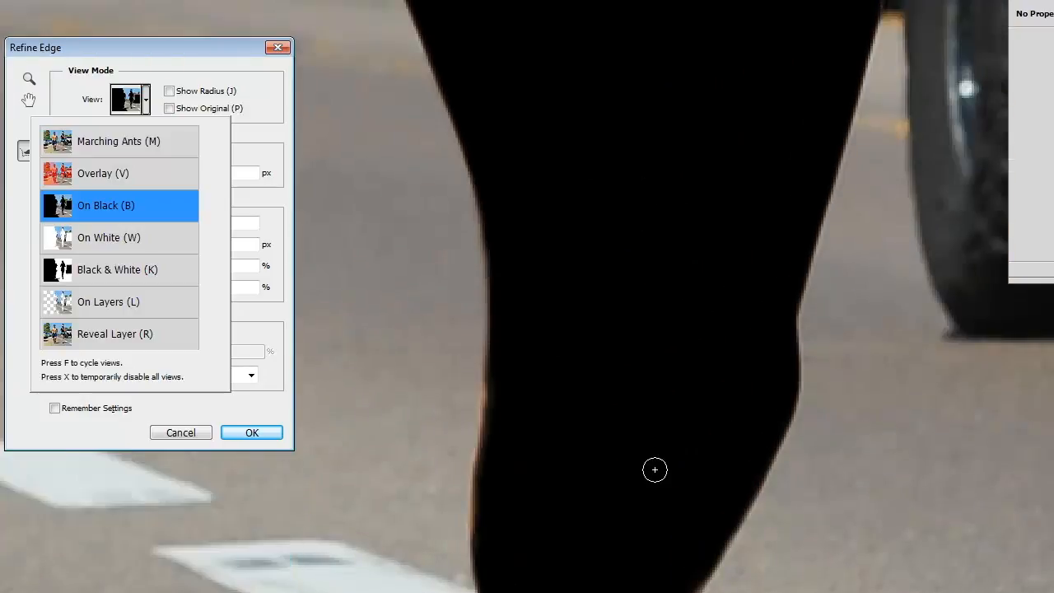
scroll(654, 469, up, 15)
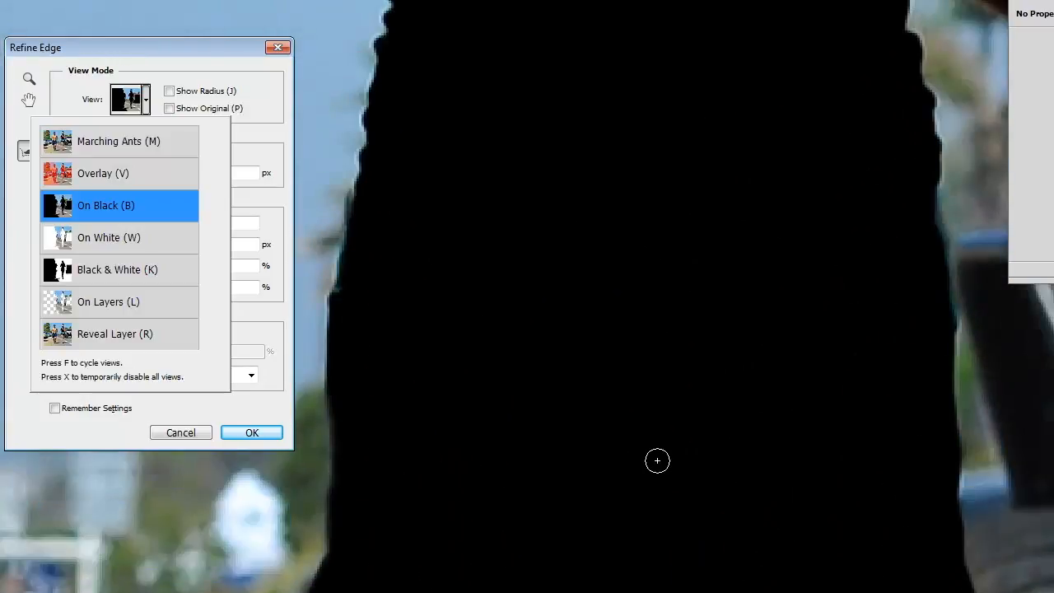
scroll(656, 461, up, 15)
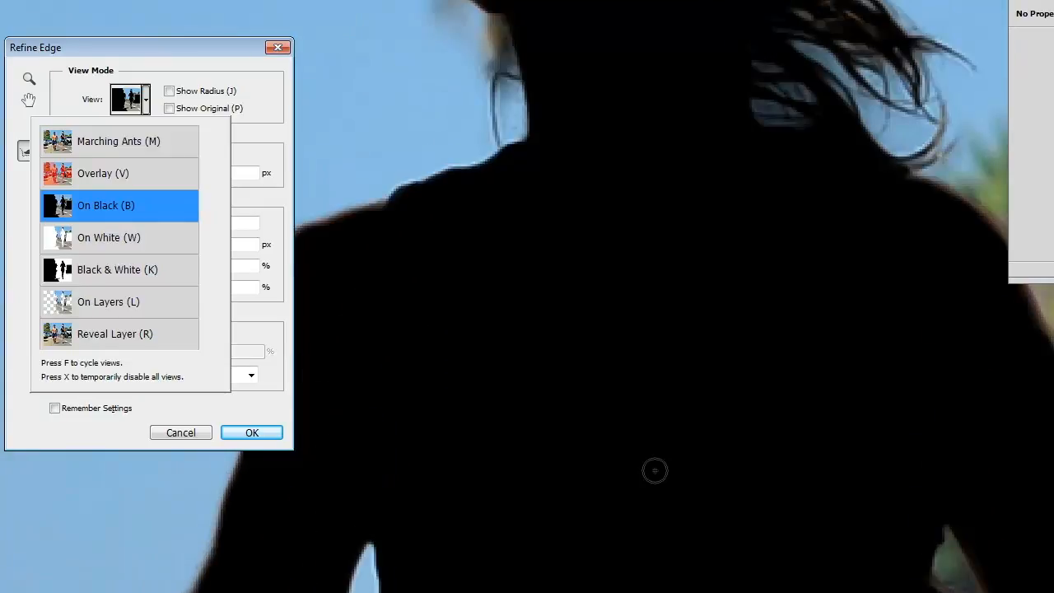
scroll(654, 470, up, 8)
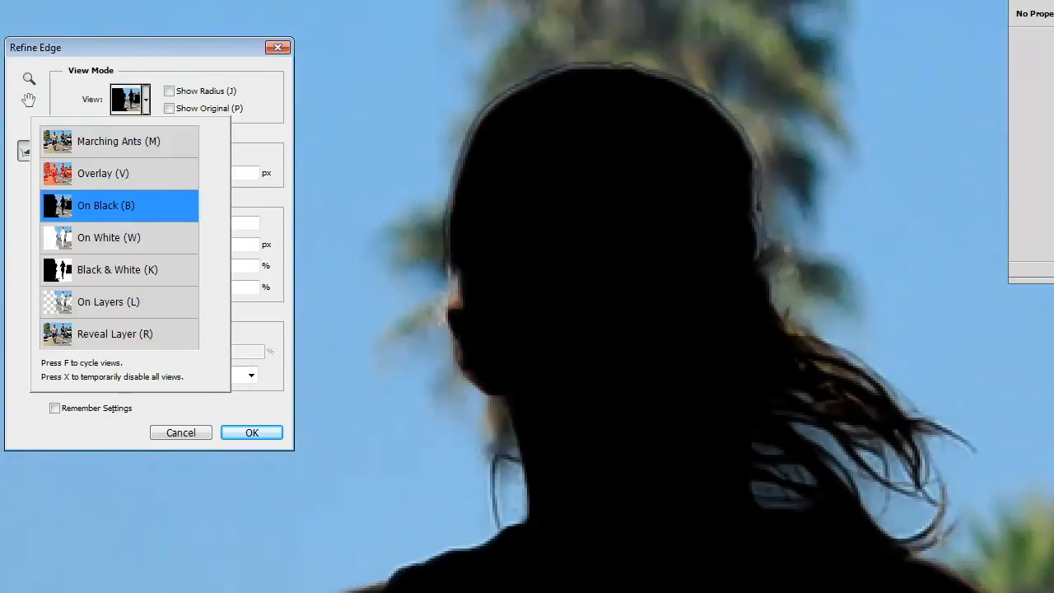
click(120, 188)
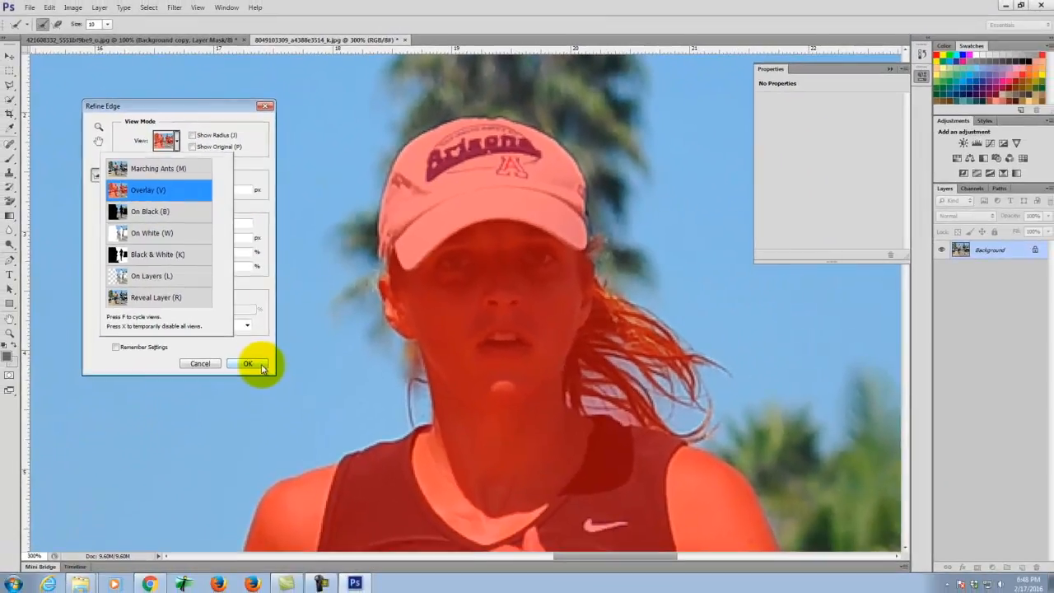
- Apply the Refine Edge selection, then try converting Background to Layer 0 and undo it
click(261, 386)
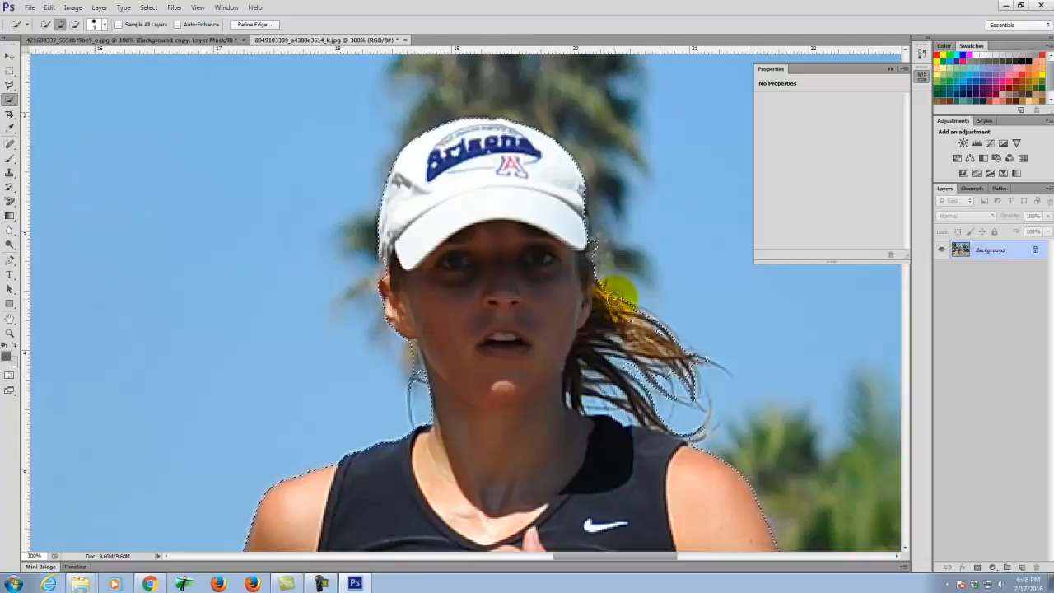
right_click(992, 256)
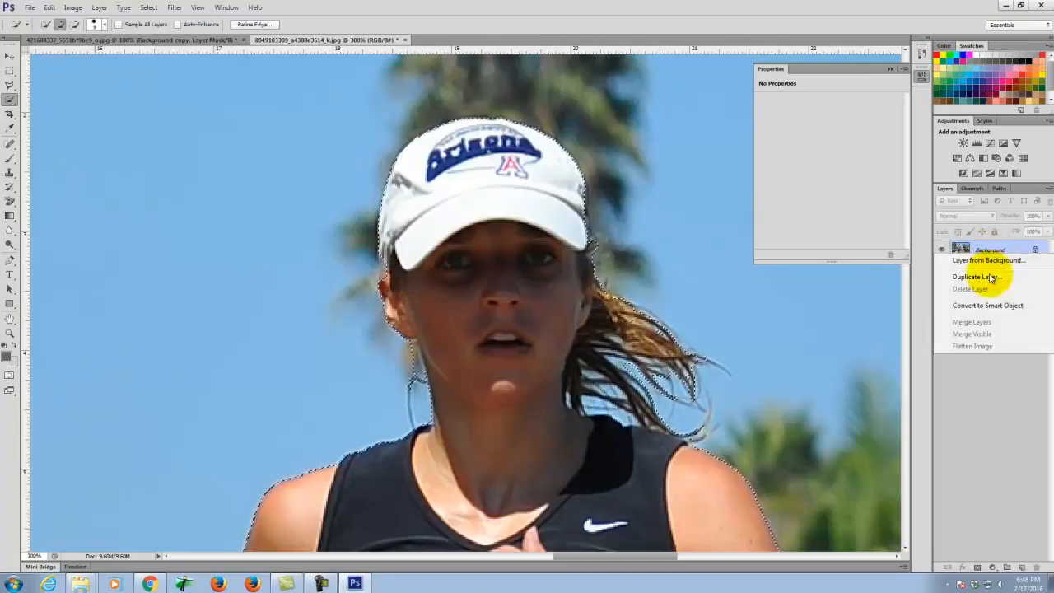
click(998, 261)
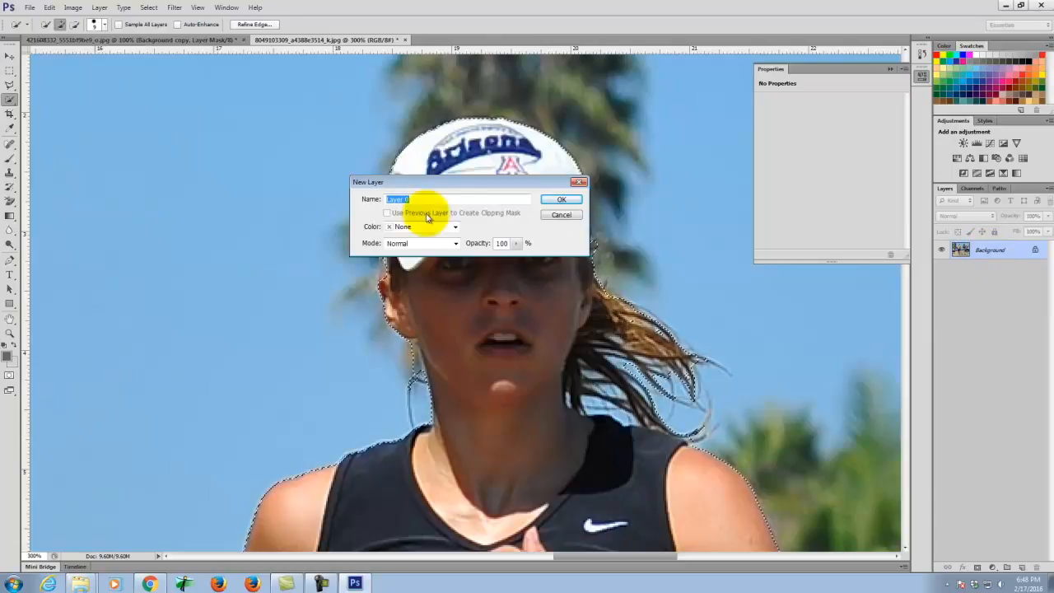
click(560, 202)
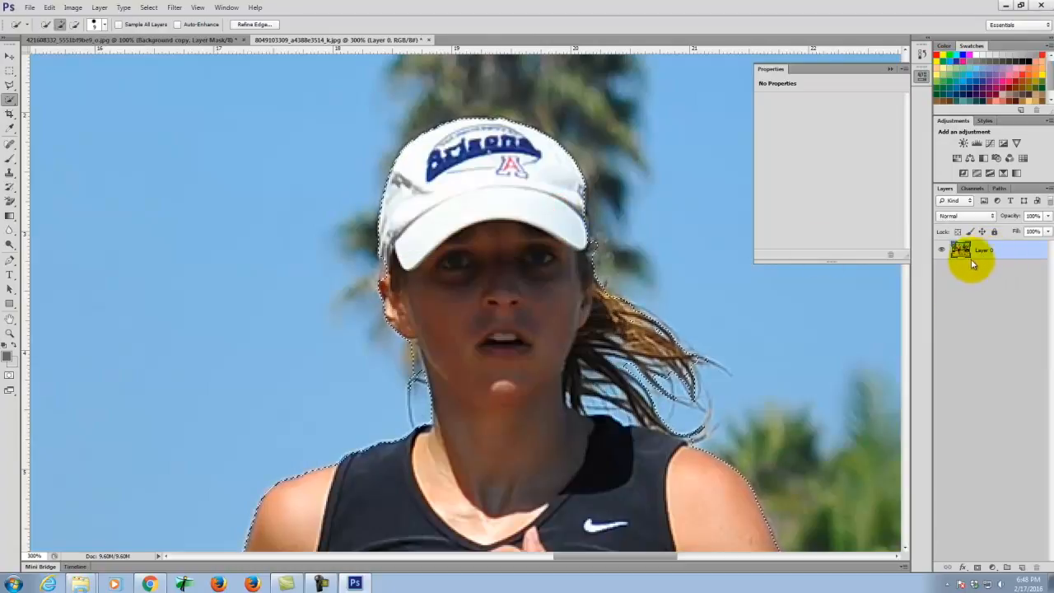
key(ctrl+alt+z)
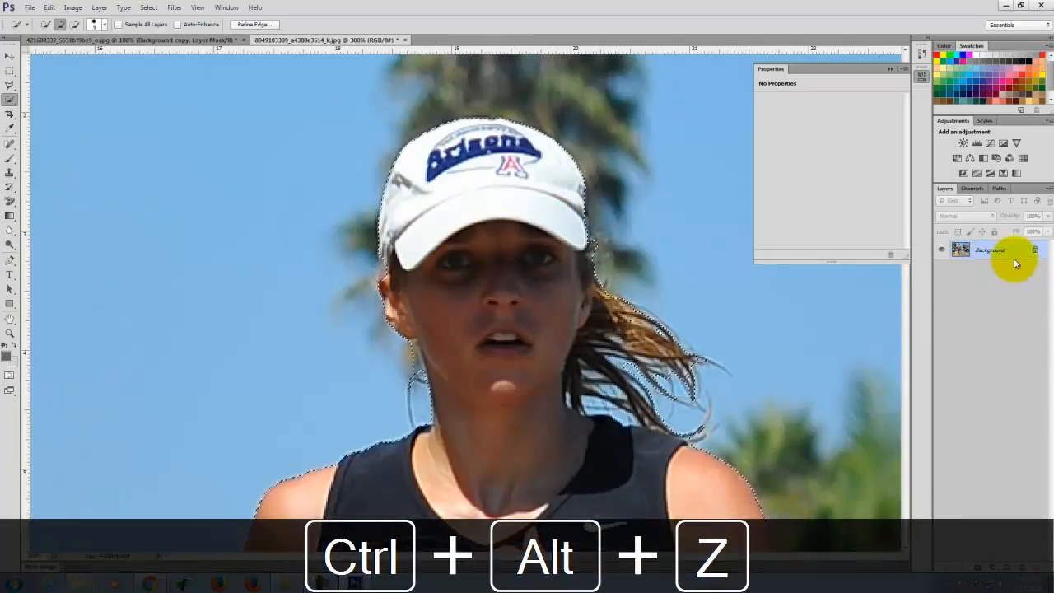
- Duplicate Background as Background copy, hide the original Background, and invert the selection
right_click(992, 250)
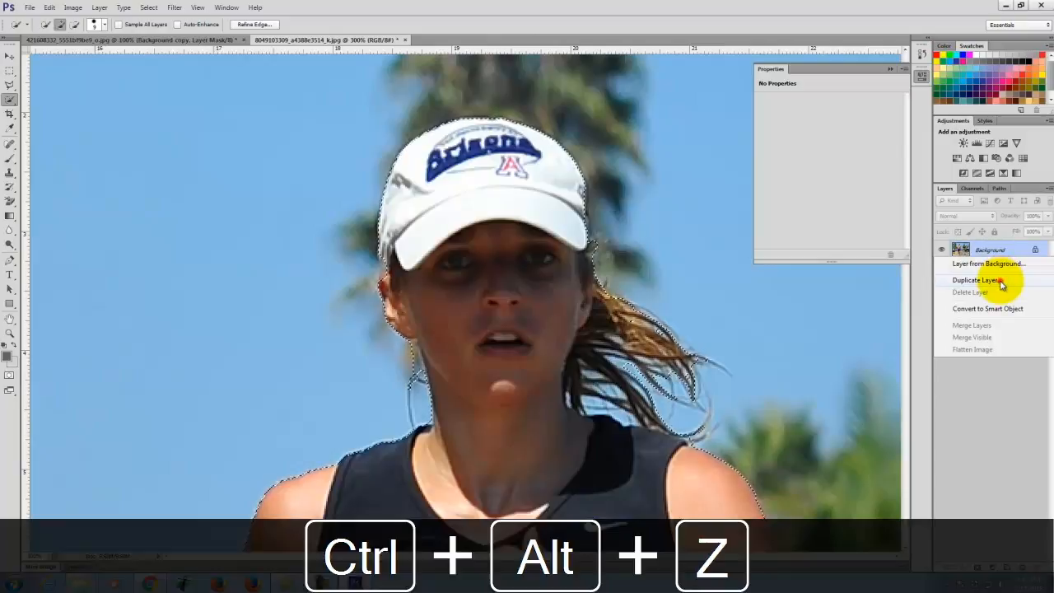
click(1001, 282)
click(623, 175)
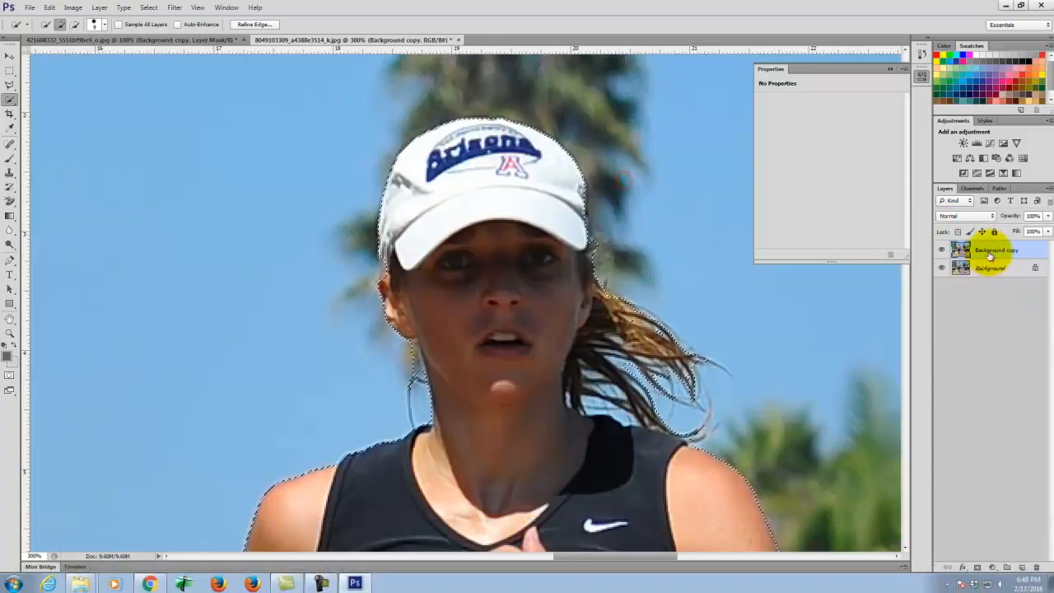
click(942, 269)
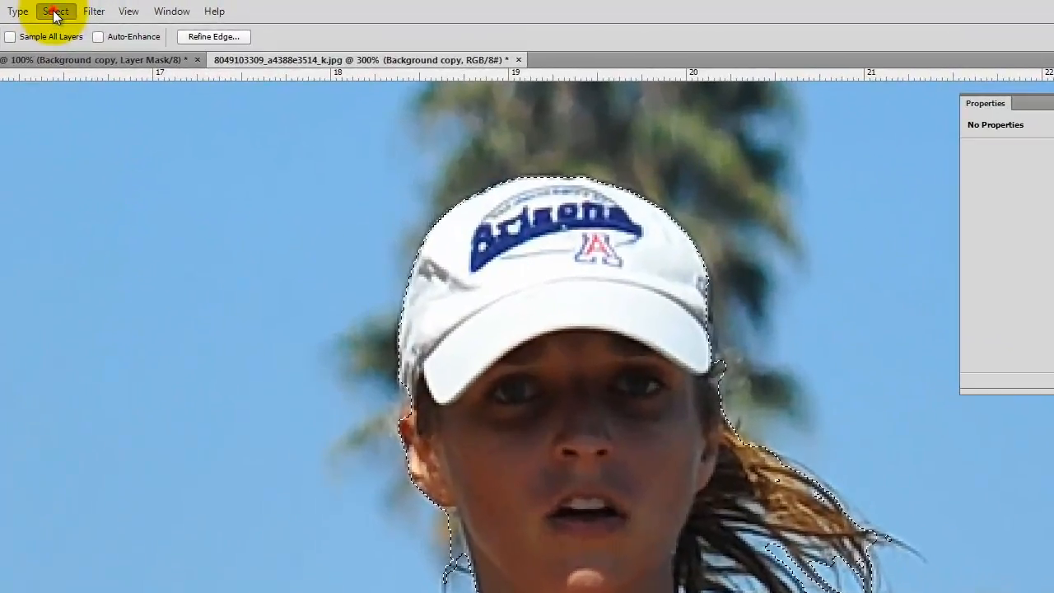
click(85, 10)
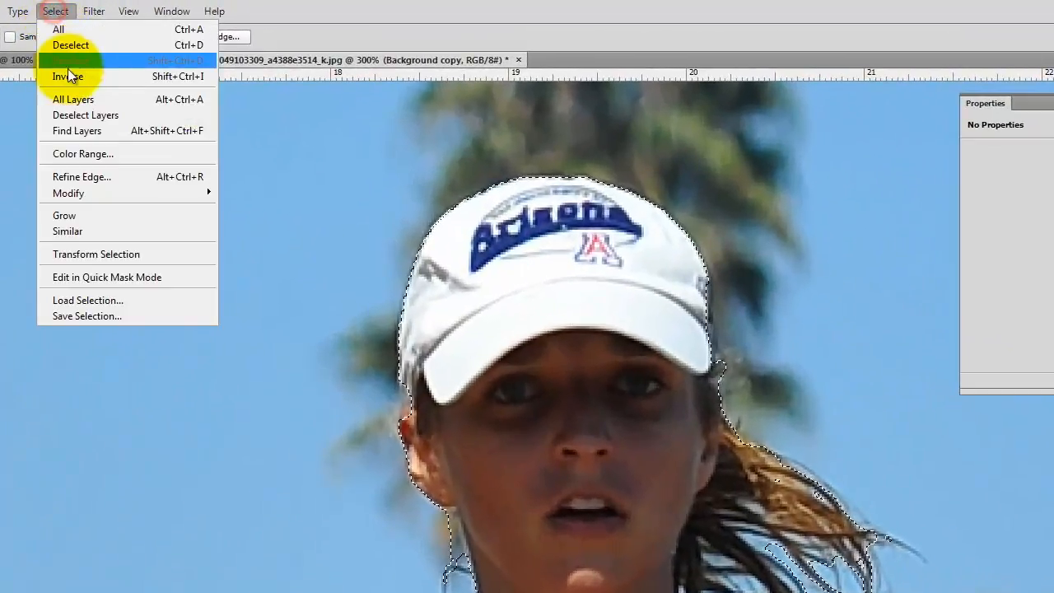
click(69, 78)
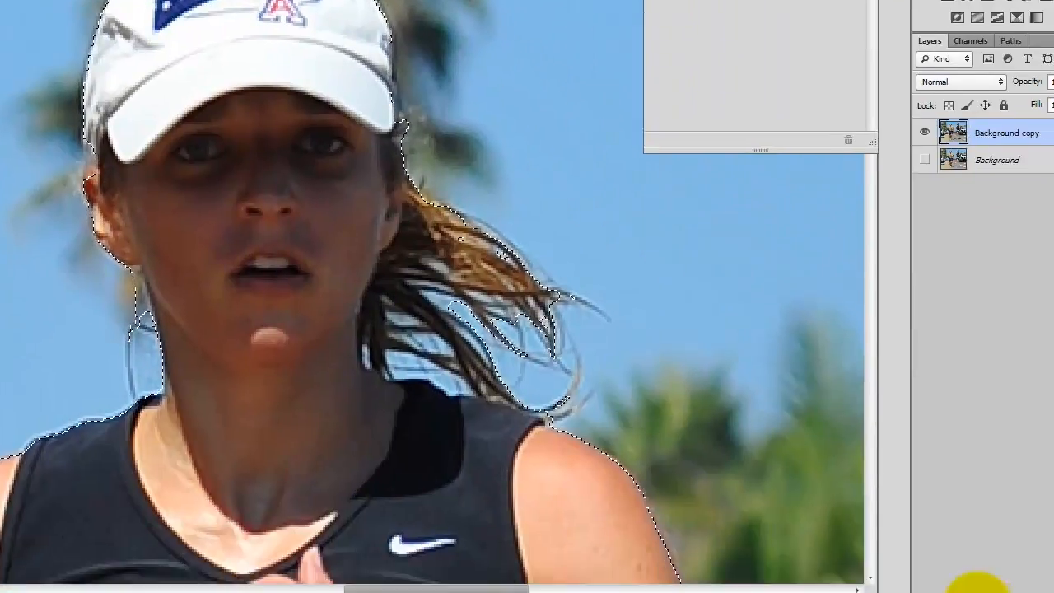
click(938, 579)
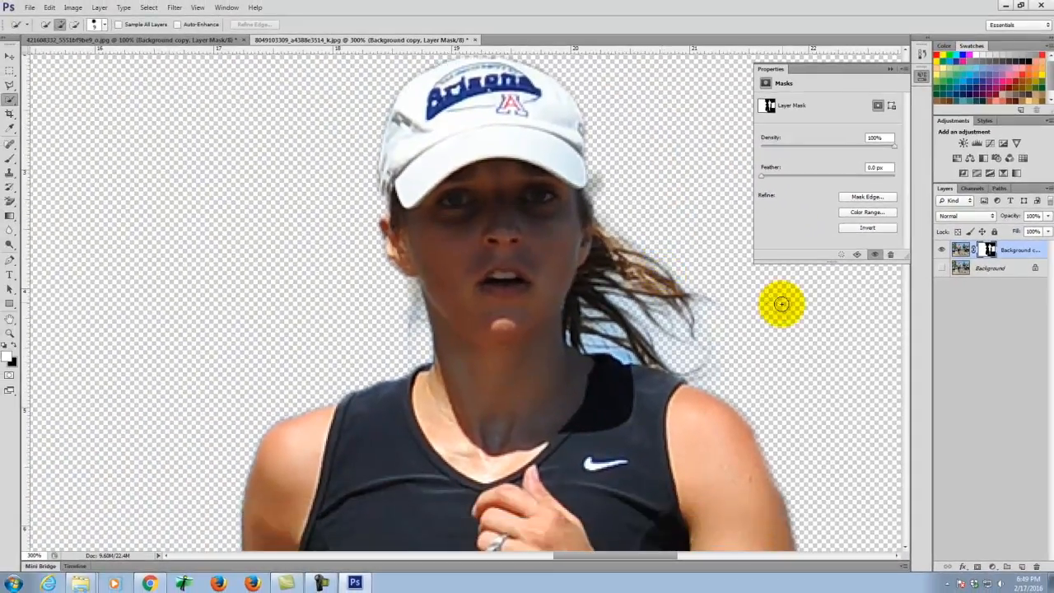
scroll(781, 304, down, 2)
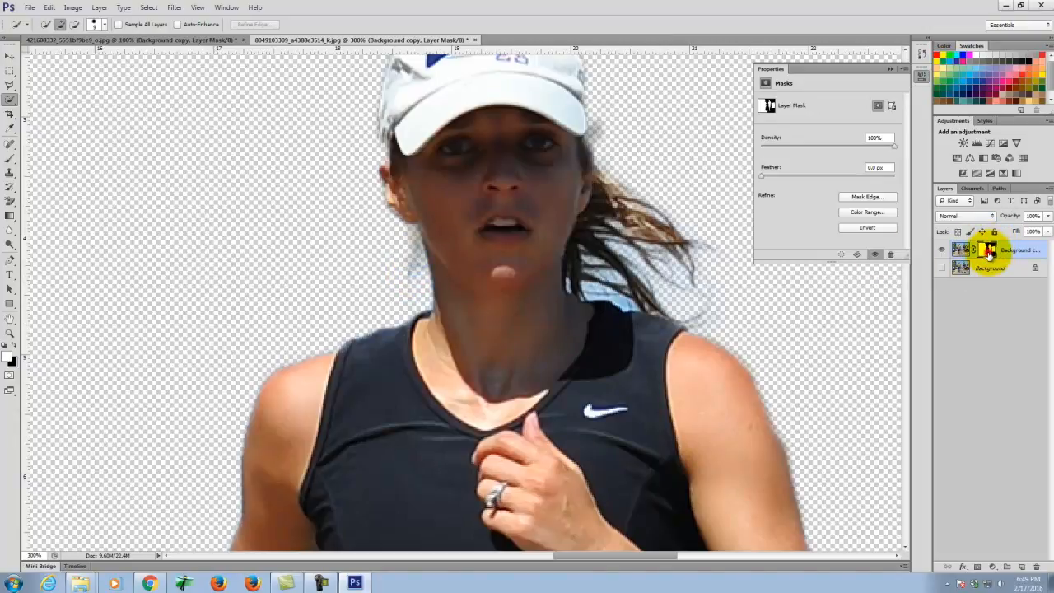
- Zoom in on the shoe and paint white on the mask along its bottom and right edges
click(16, 338)
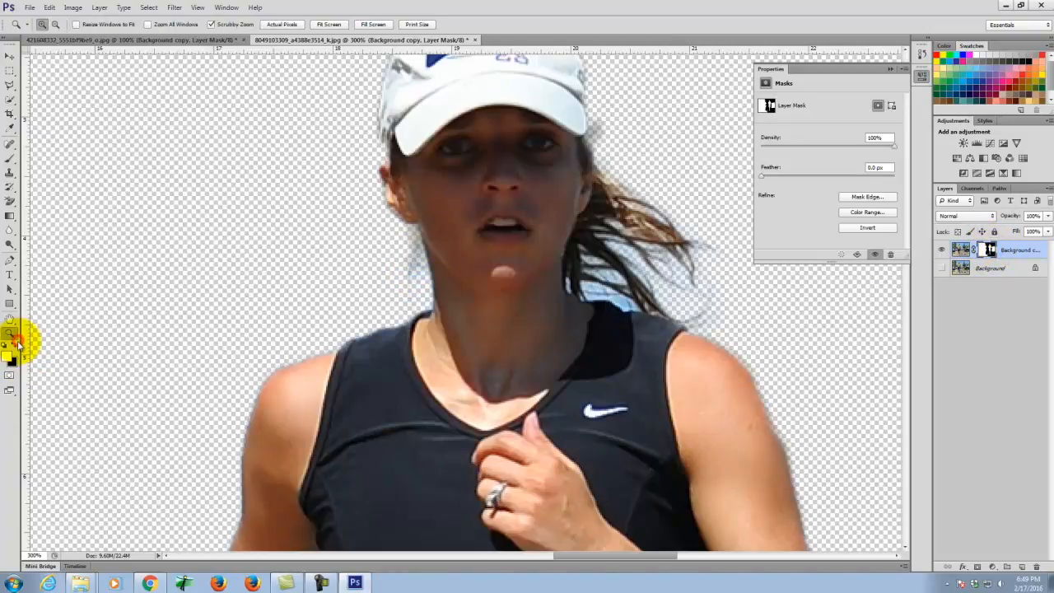
click(10, 157)
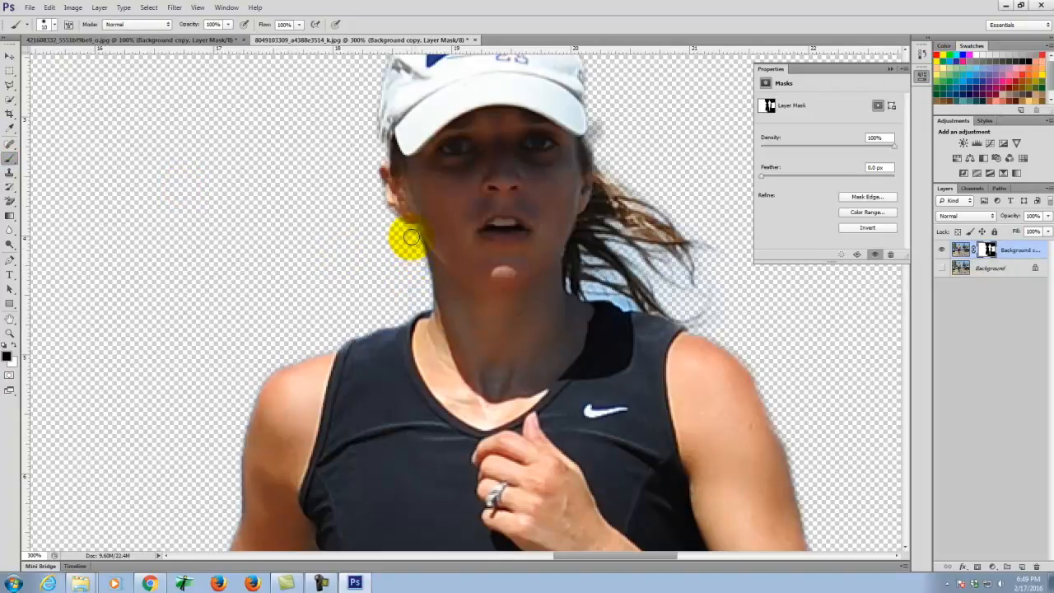
scroll(387, 288, down, 3)
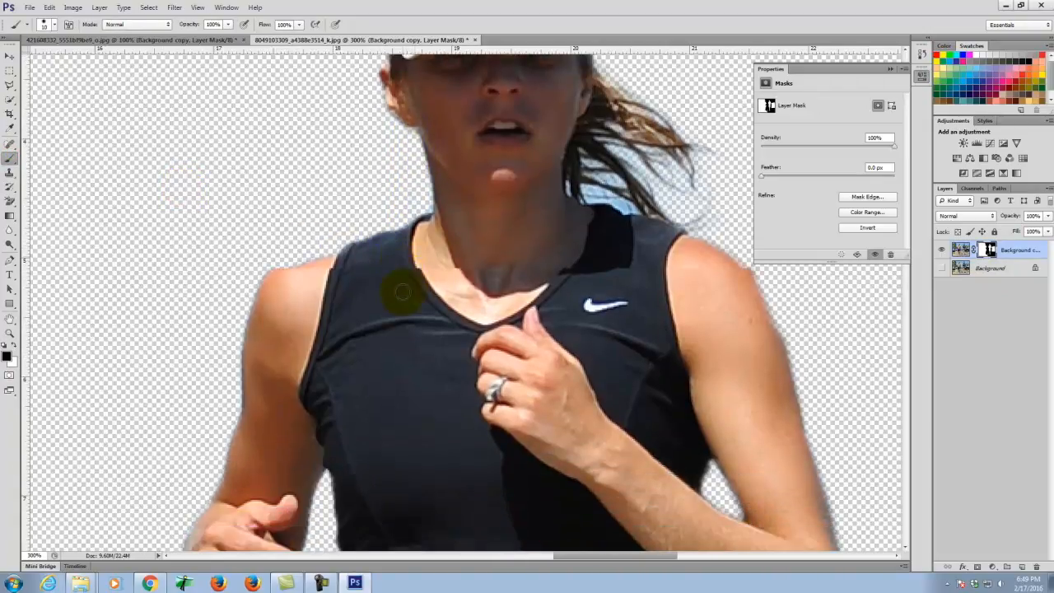
scroll(404, 291, up, 2)
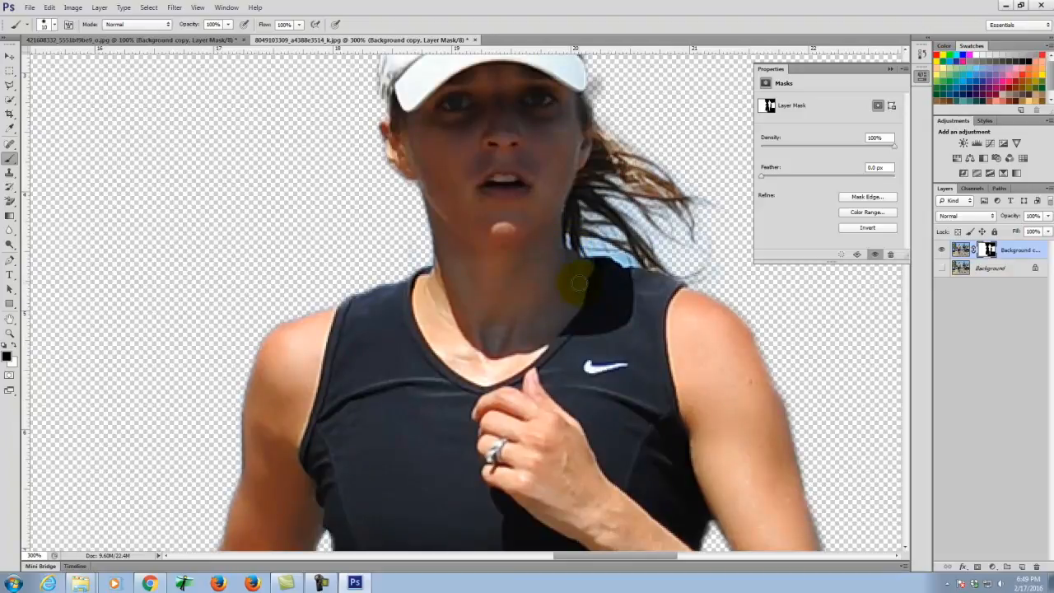
scroll(579, 283, down, 1)
scroll(552, 235, up, 4)
scroll(628, 235, down, 10)
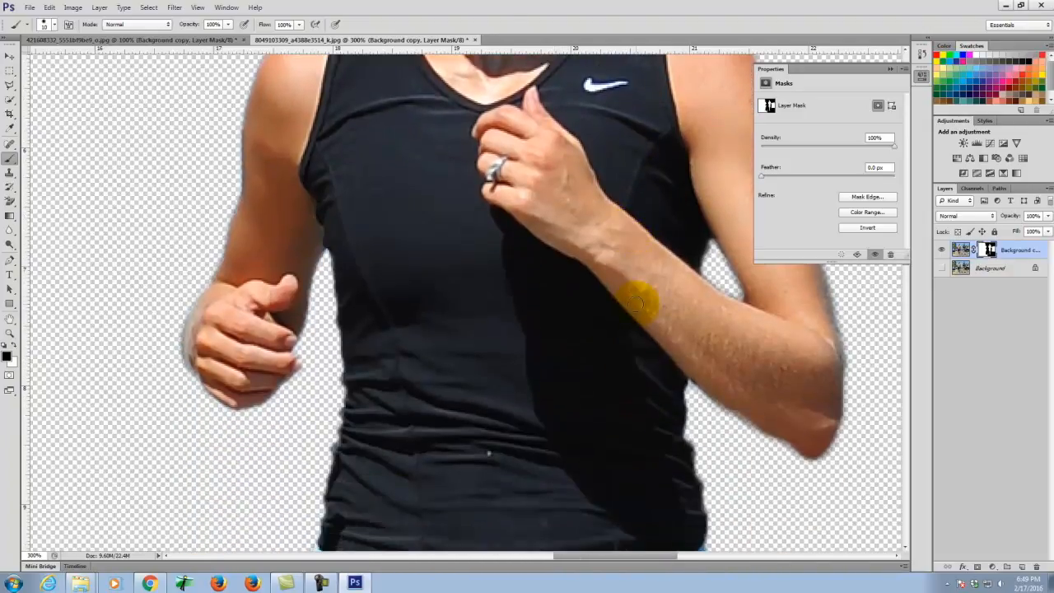
scroll(638, 304, down, 10)
scroll(638, 313, down, 12)
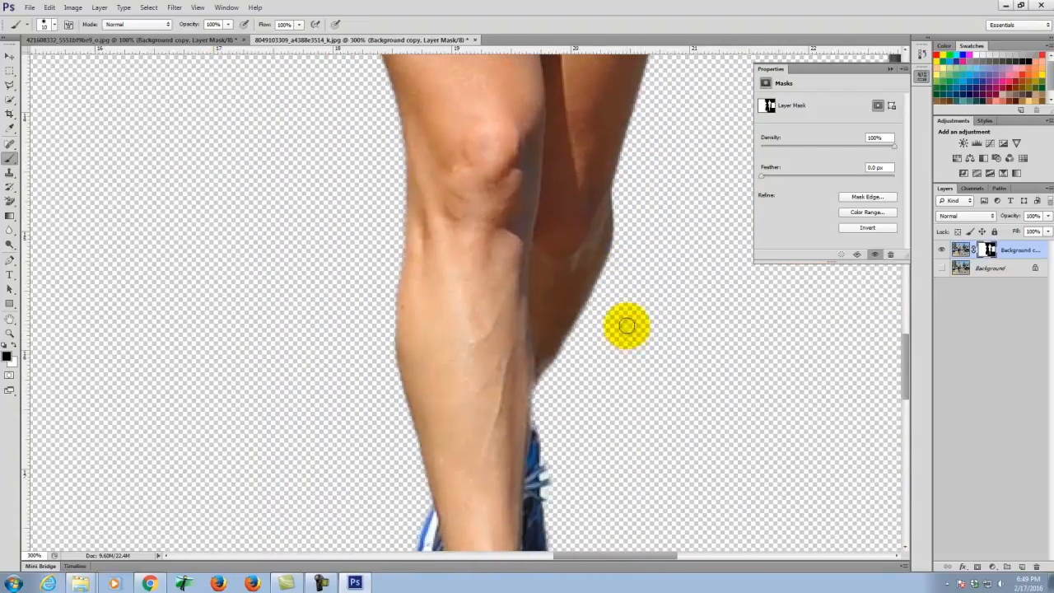
scroll(627, 330, down, 9)
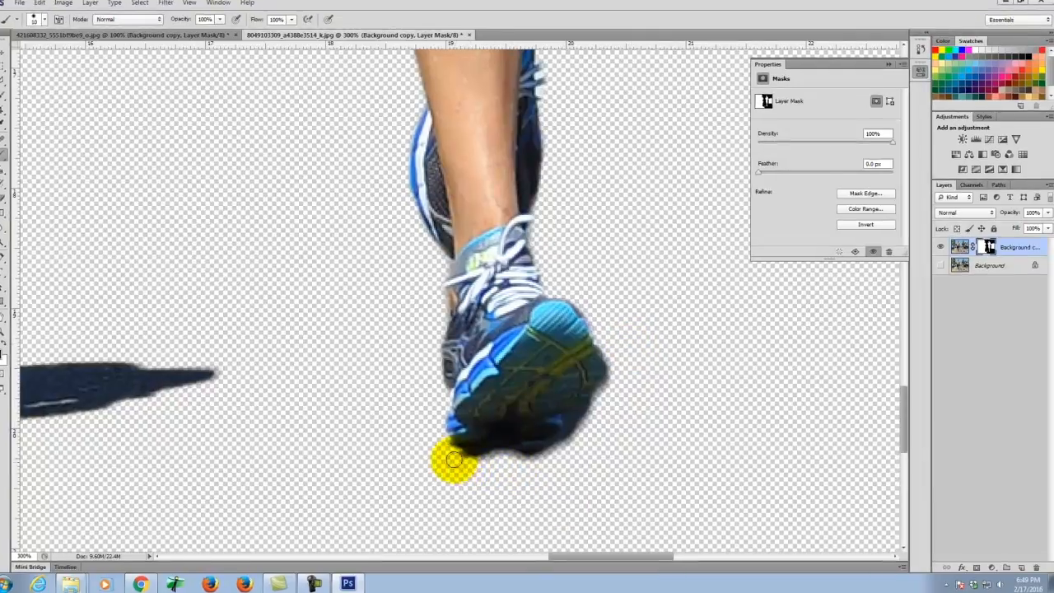
drag(454, 452, 464, 461)
mouse_move(281, 436)
mouse_down()
mouse_move(376, 438)
mouse_move(423, 413)
mouse_up()
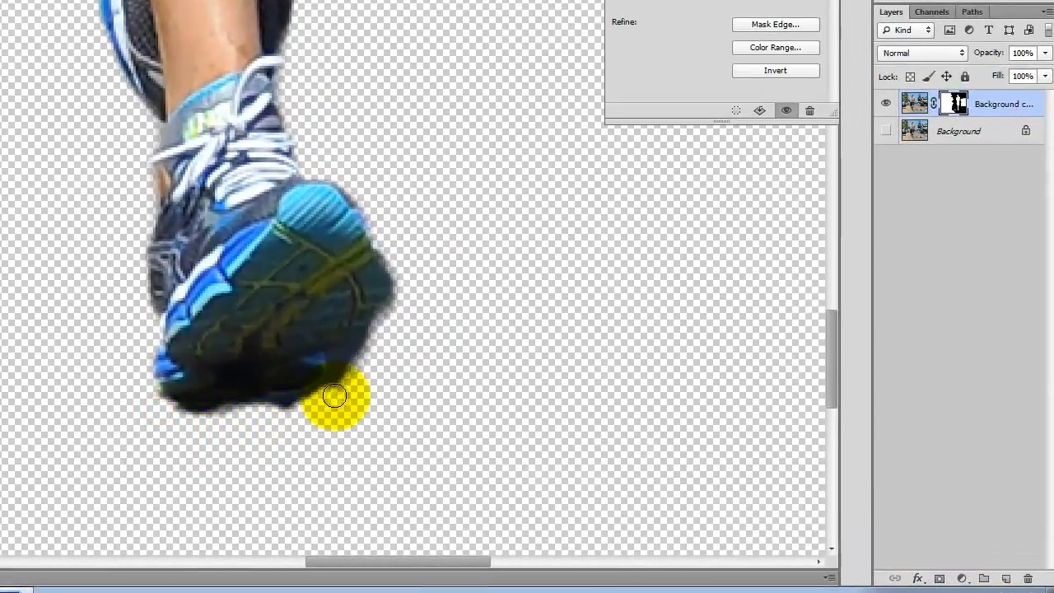
mouse_move(335, 395)
mouse_down()
mouse_move(396, 299)
mouse_move(395, 253)
mouse_up()
- Reveal more of the shoe's lower-right, upper-right and heel edges in the mask
mouse_move(364, 339)
mouse_down()
mouse_move(348, 360)
mouse_move(346, 398)
mouse_move(342, 355)
mouse_move(398, 286)
mouse_up()
mouse_move(393, 246)
mouse_down()
mouse_move(421, 239)
mouse_move(441, 320)
mouse_up()
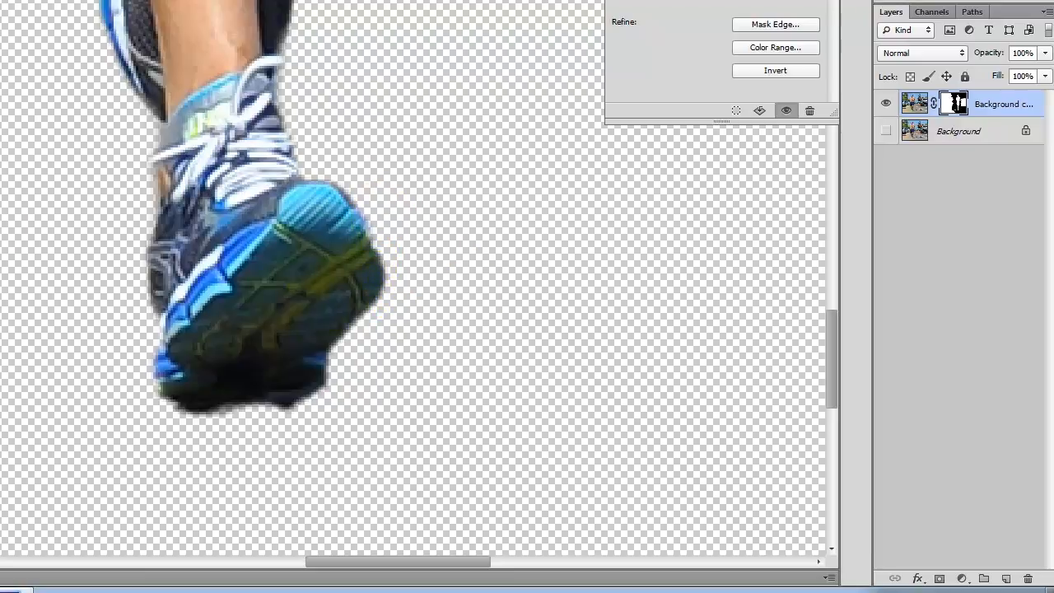
drag(179, 204, 352, 237)
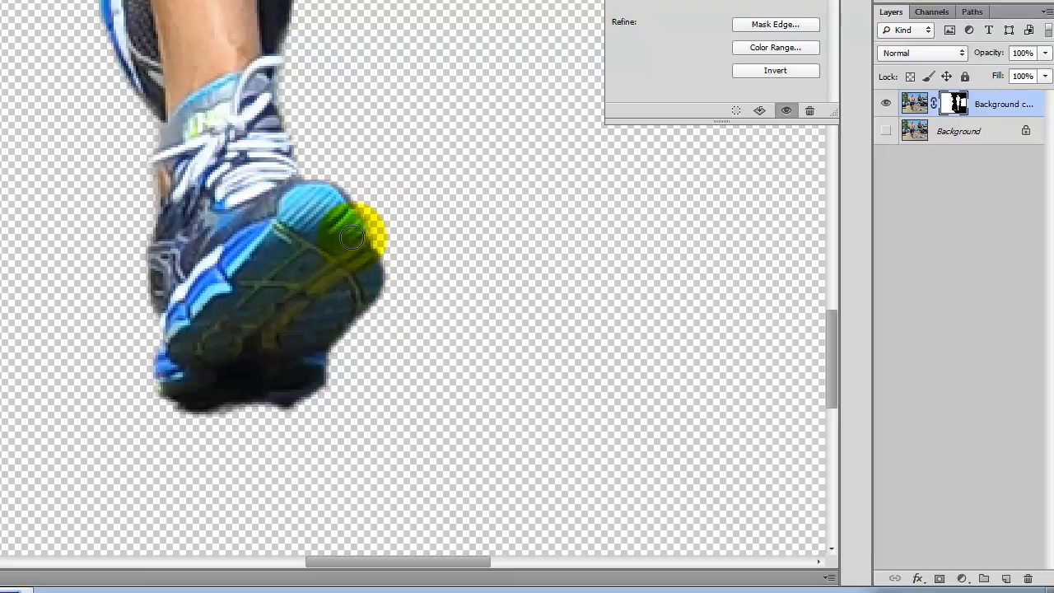
mouse_move(367, 274)
mouse_down()
mouse_move(349, 232)
mouse_move(370, 276)
mouse_move(378, 243)
mouse_up()
mouse_move(328, 190)
mouse_down()
mouse_move(364, 237)
mouse_move(378, 284)
mouse_move(370, 299)
mouse_move(379, 255)
mouse_move(375, 309)
mouse_move(326, 318)
mouse_move(384, 290)
mouse_move(364, 336)
mouse_move(335, 354)
mouse_move(383, 303)
mouse_move(341, 358)
mouse_move(311, 393)
mouse_up()
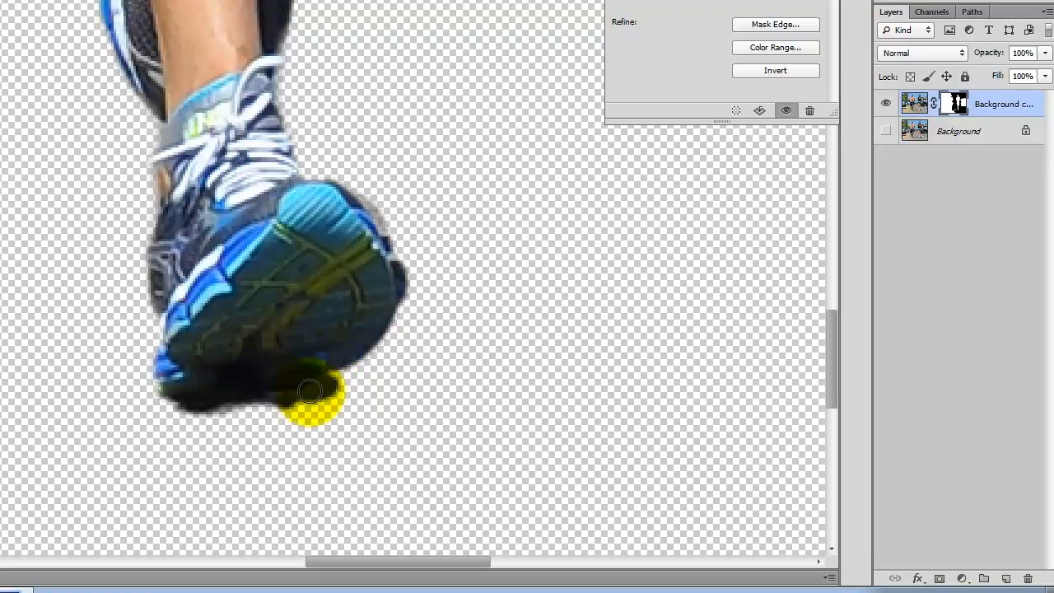
- Paint black to mask out the background beside the heel, then fit the photo on screen
click(15, 343)
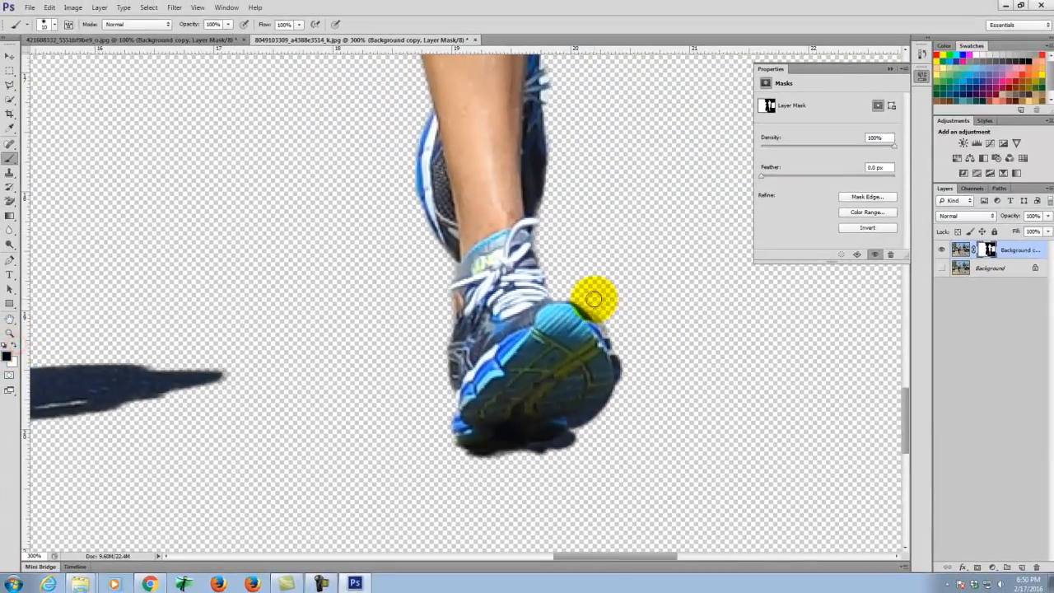
mouse_move(610, 326)
mouse_down()
mouse_move(606, 318)
mouse_move(613, 336)
mouse_up()
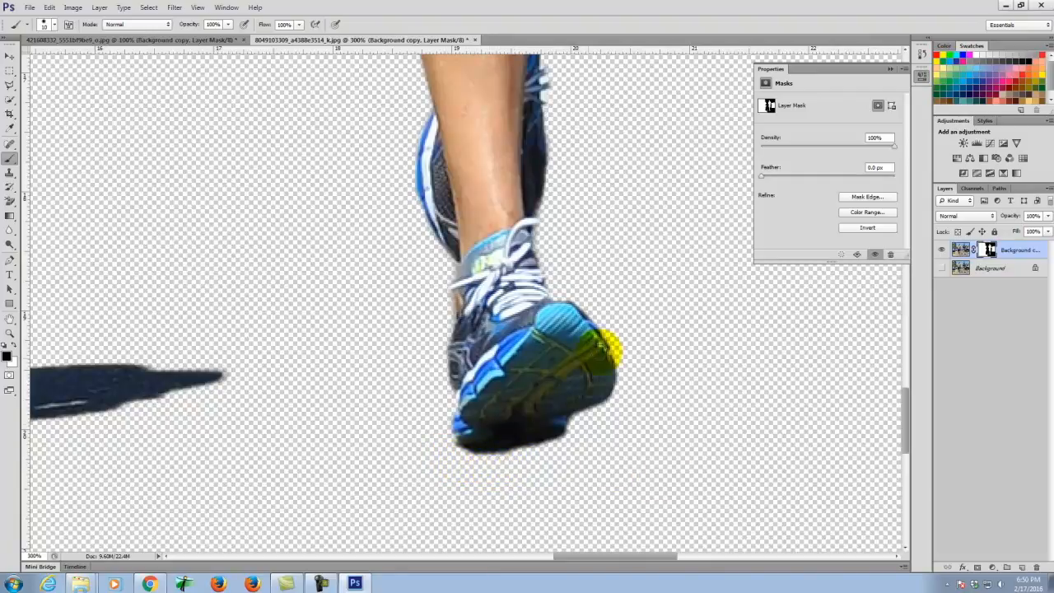
scroll(459, 365, up, 2)
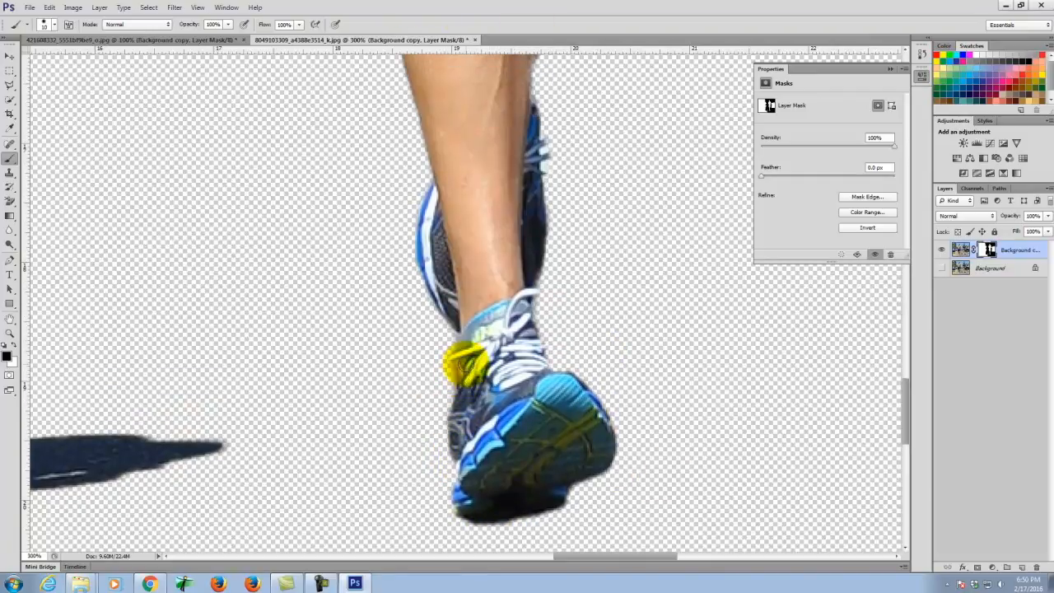
key(ctrl+0)
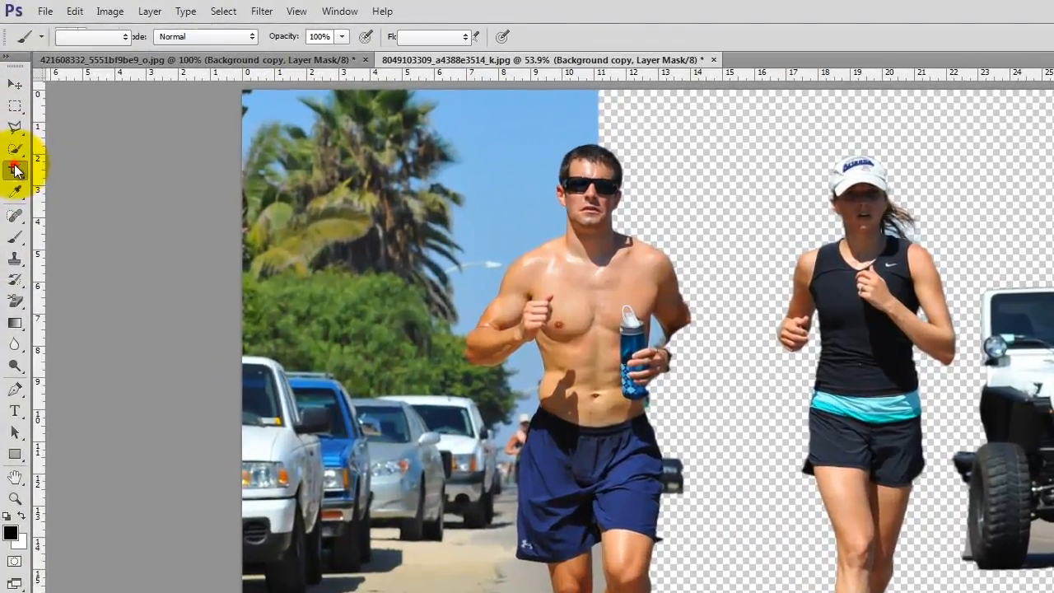
- Crop the photo to a narrow strip from the runner's cap to below her shoes
click(14, 155)
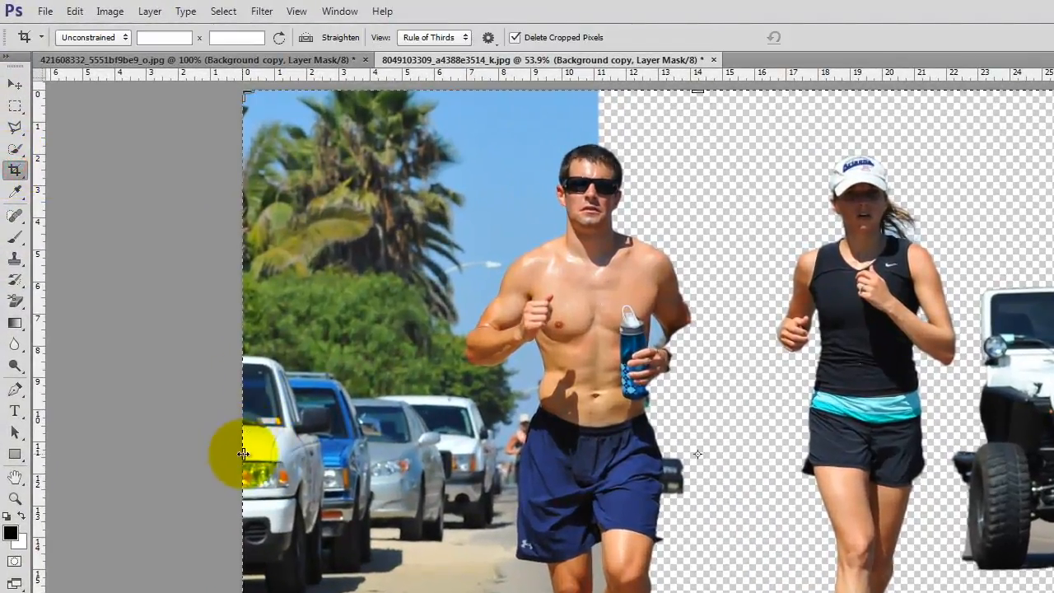
drag(245, 453, 508, 449)
drag(891, 451, 797, 437)
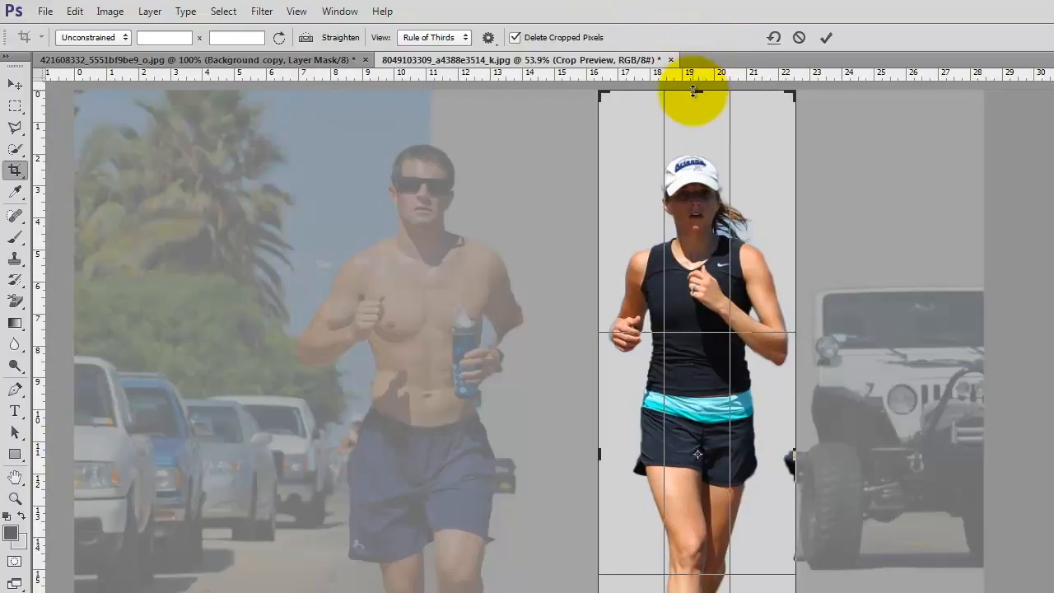
drag(695, 94, 697, 119)
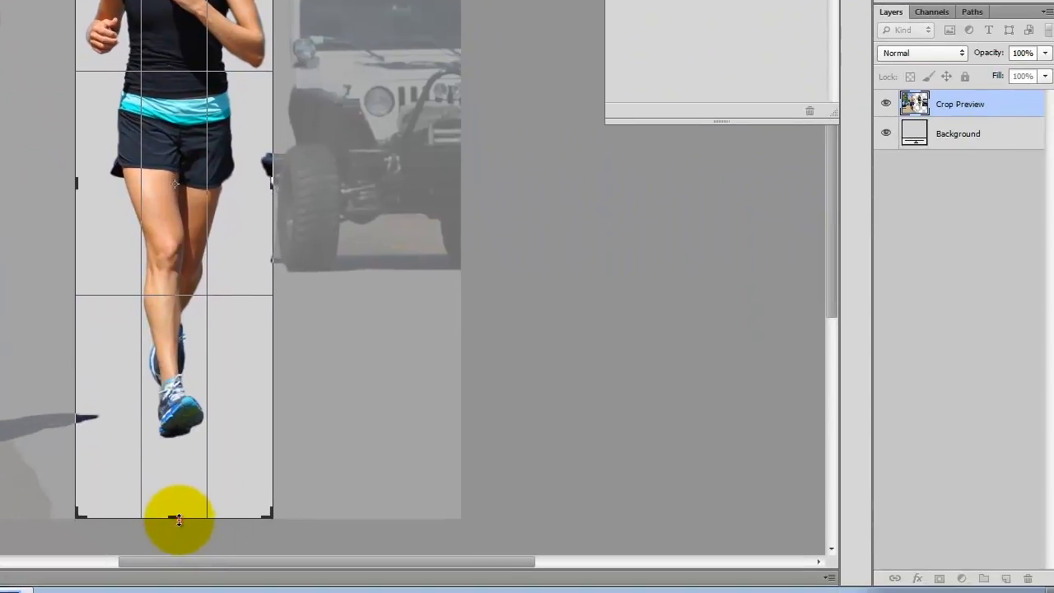
drag(178, 518, 189, 487)
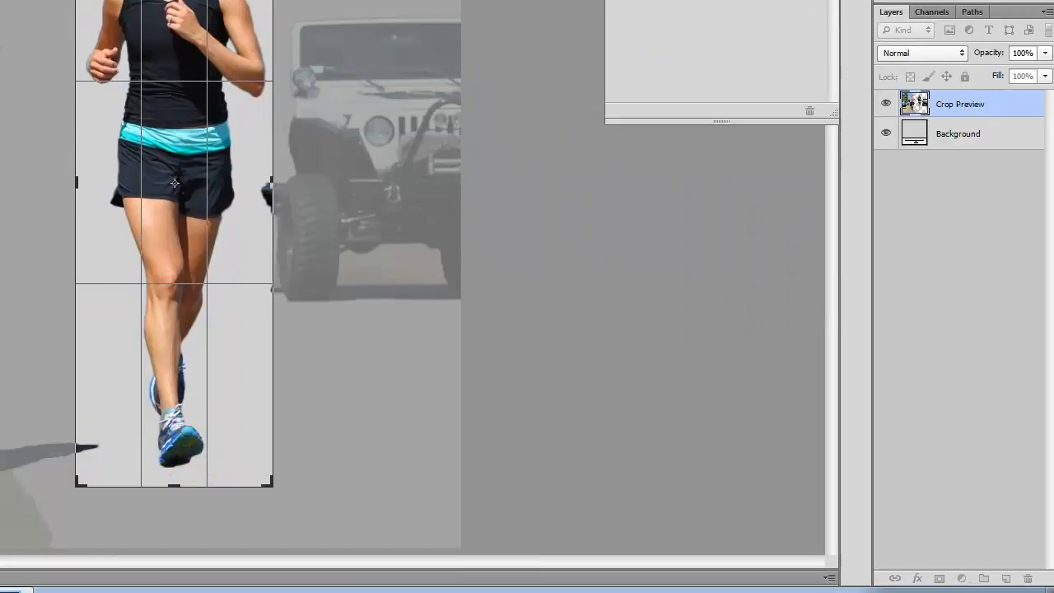
key(Return)
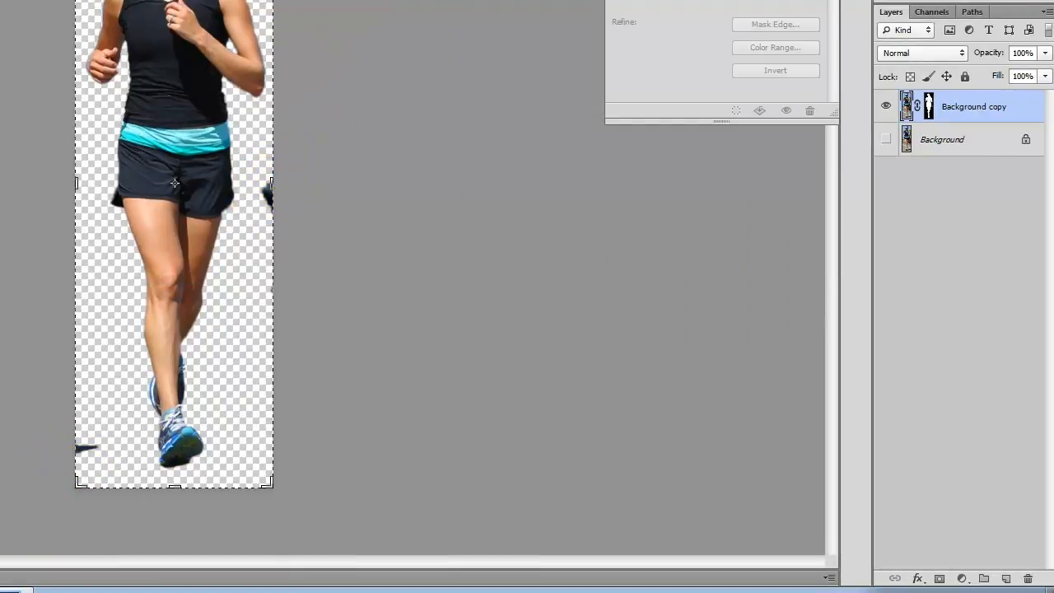
click(928, 105)
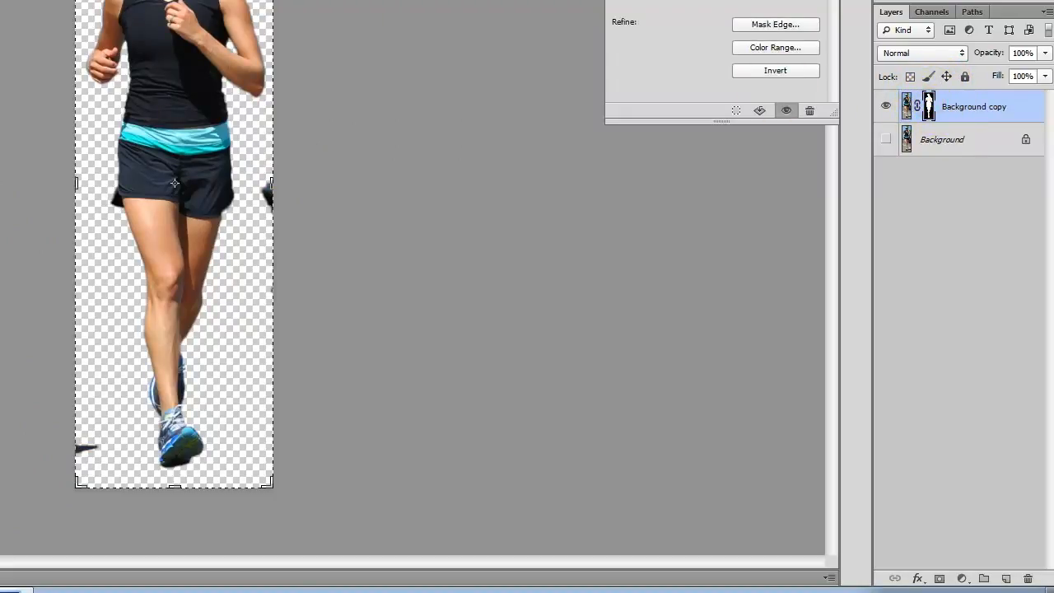
- With an enlarged brush, paint black over the stray specks at the right and lower-left edges
key(b)
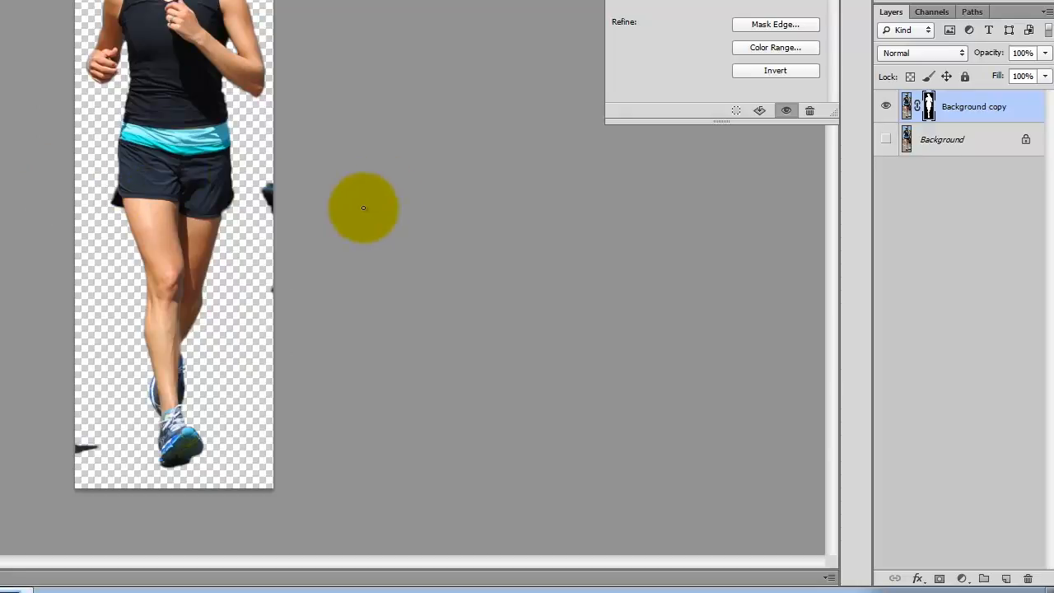
key(bracketright)
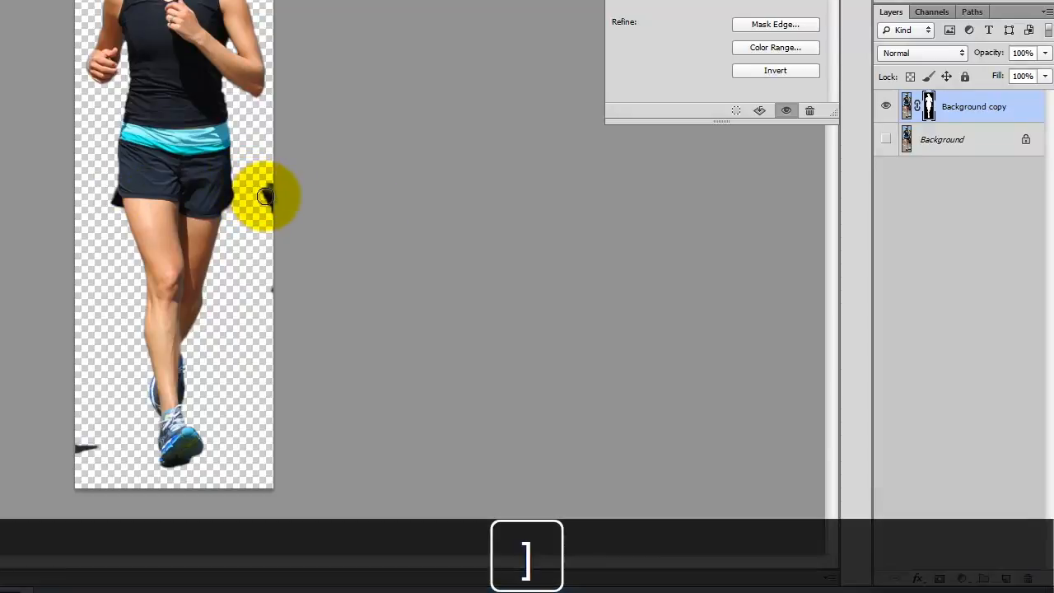
mouse_move(272, 185)
mouse_down()
mouse_move(268, 317)
mouse_move(273, 258)
mouse_up()
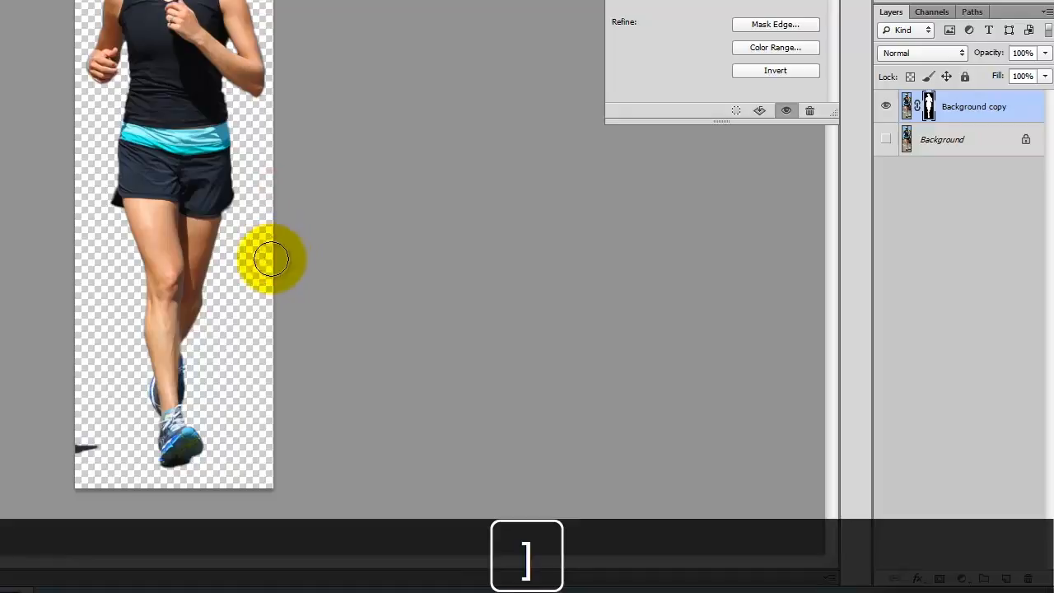
mouse_move(87, 446)
mouse_down()
mouse_move(79, 388)
mouse_move(54, 430)
mouse_up()
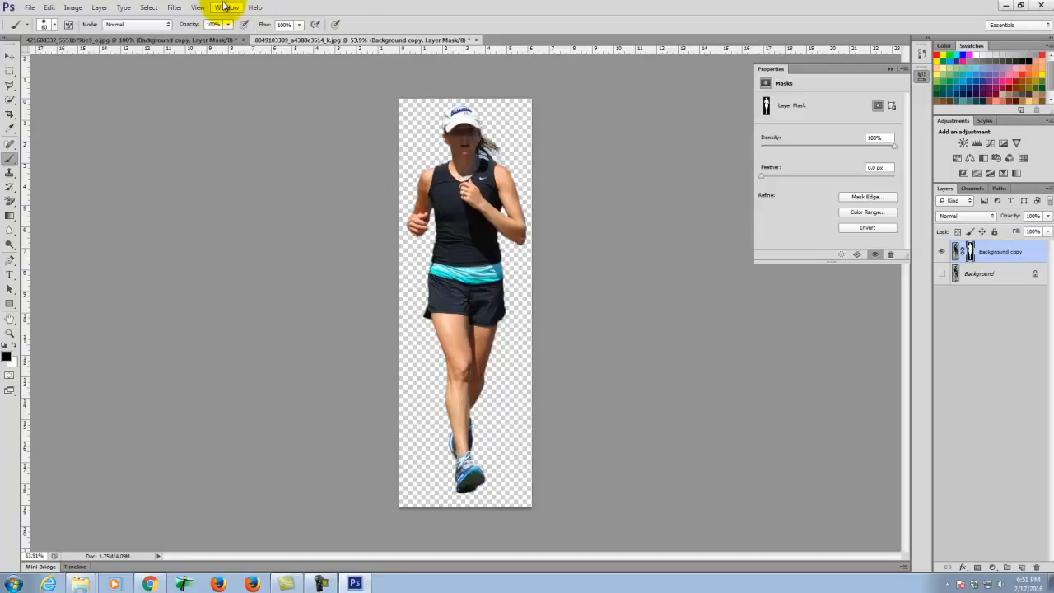
- Save As a PNG named Woman_Running_color in S2016e, accepting the default PNG Options
click(31, 8)
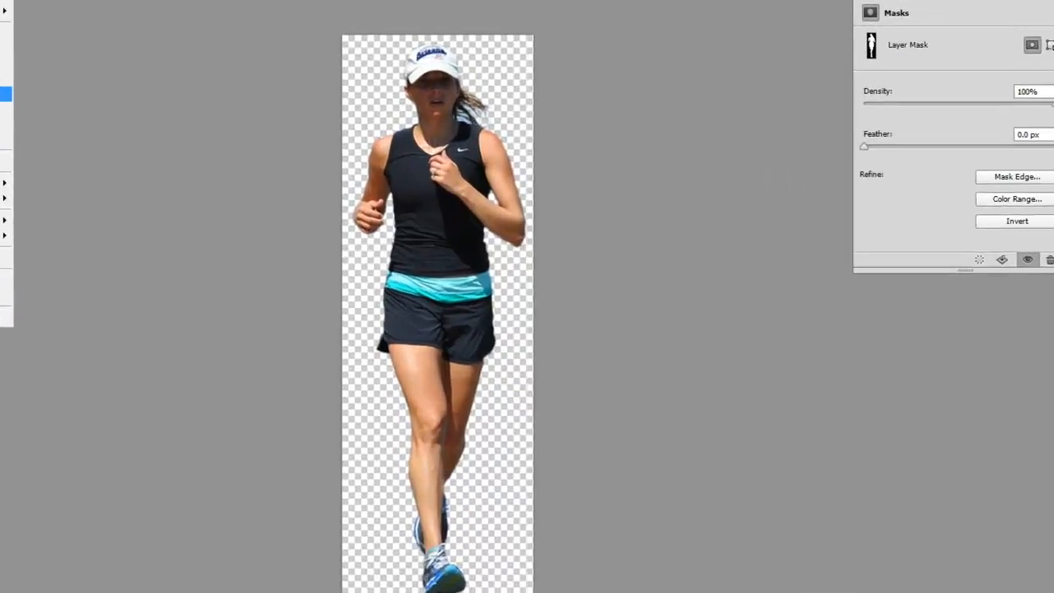
click(44, 139)
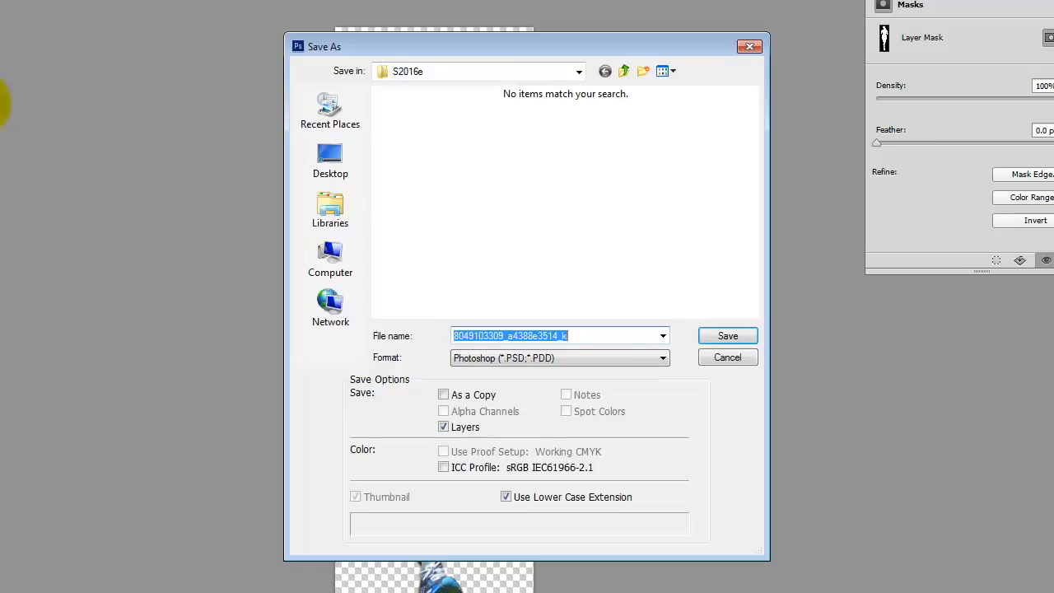
click(488, 359)
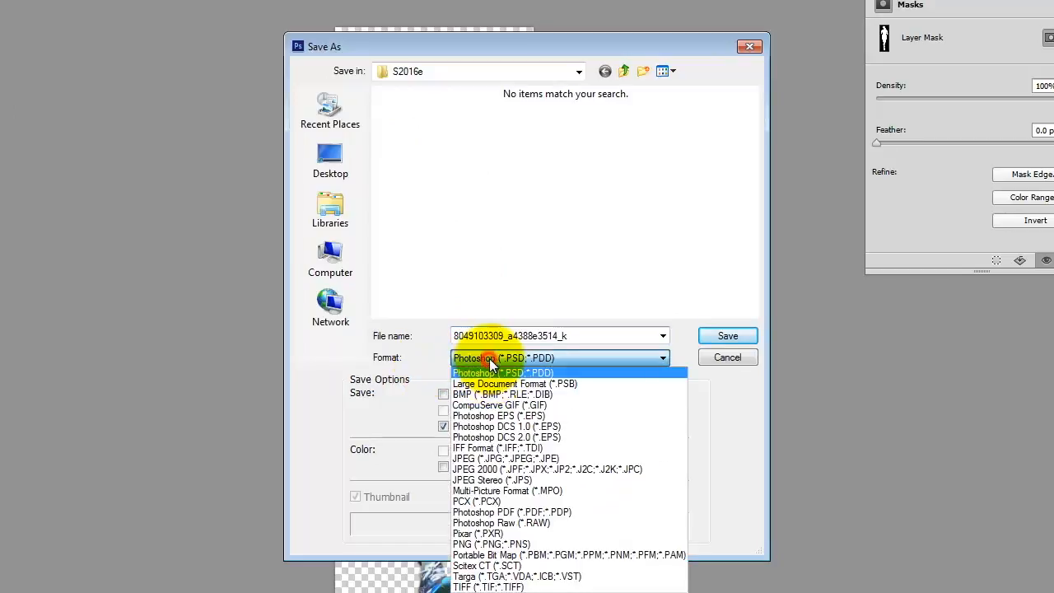
click(526, 545)
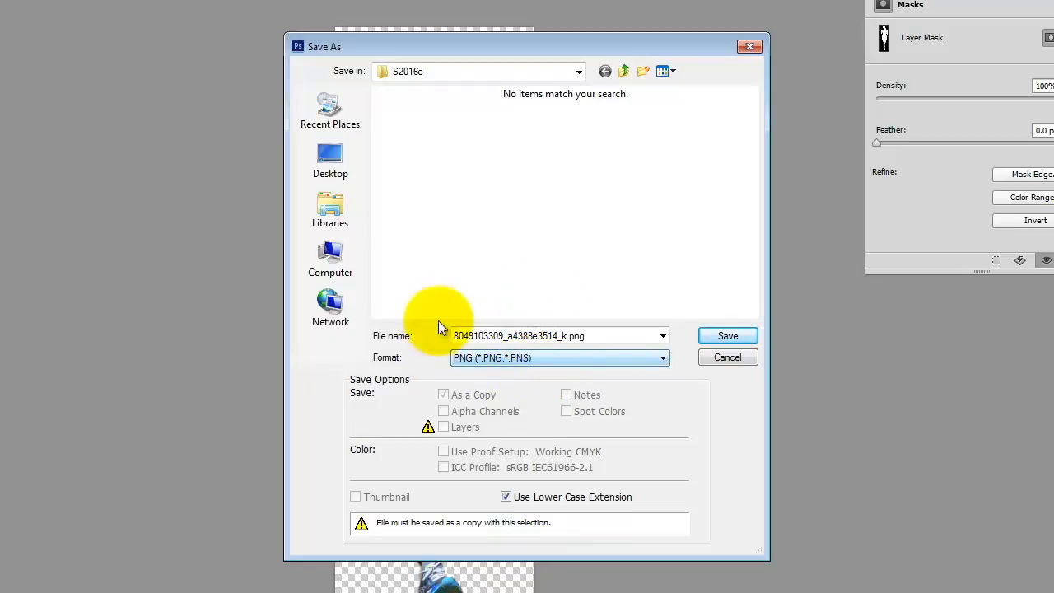
click(564, 336)
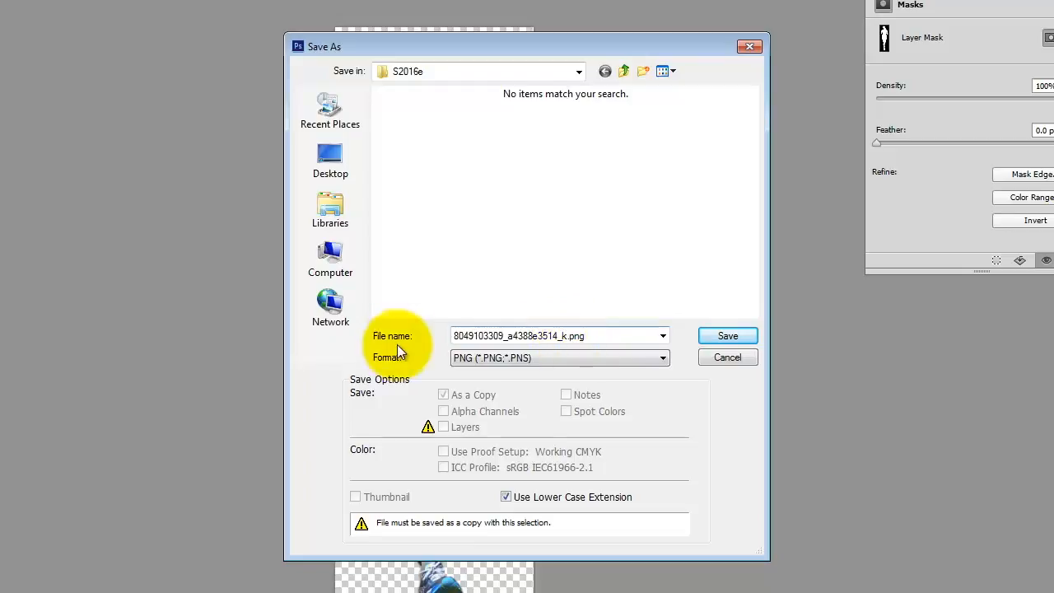
double_click(604, 332)
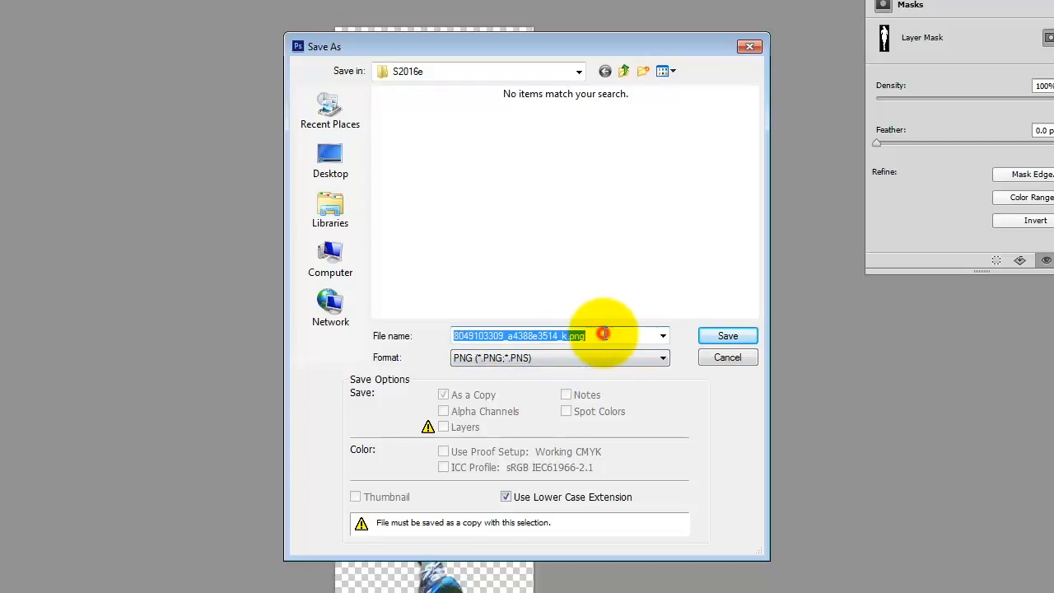
text(Woman_Running_color)
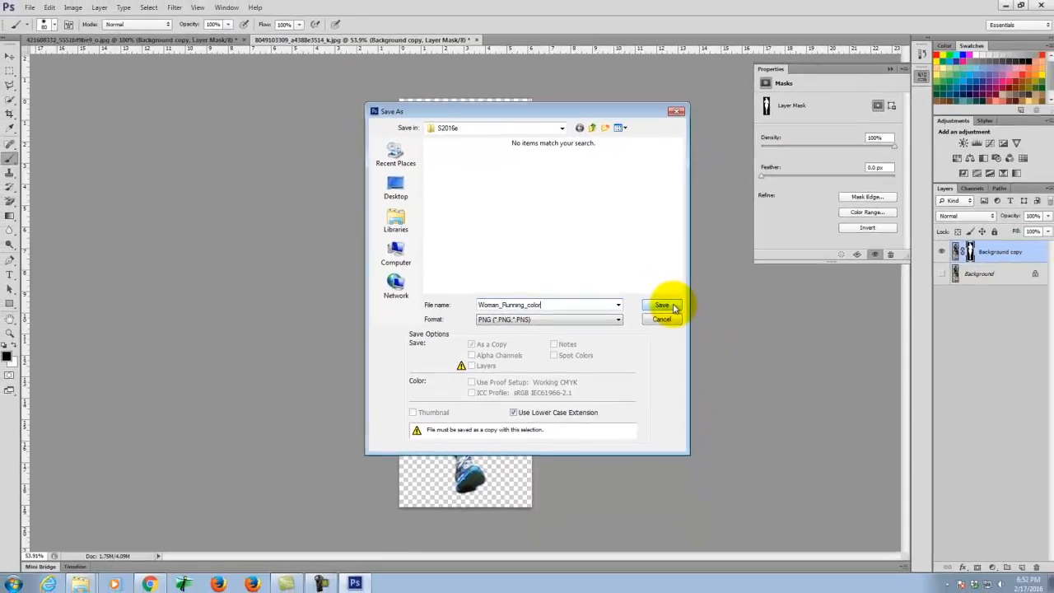
click(741, 336)
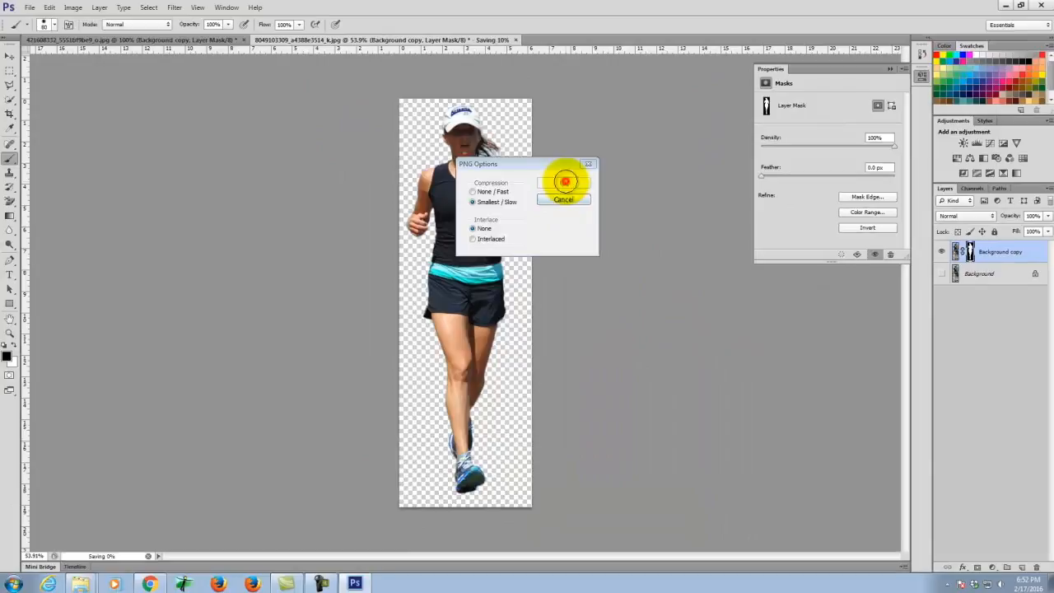
click(563, 183)
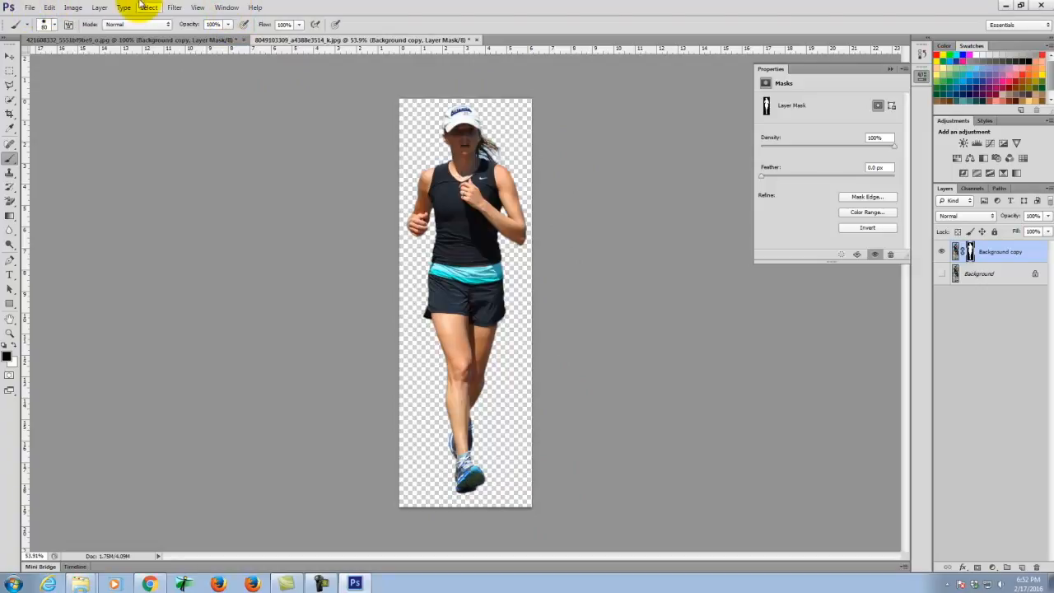
- Add a Channel Mixer 1 adjustment layer, enable Monochrome, and apply the Black & White with Red Filter preset
click(99, 7)
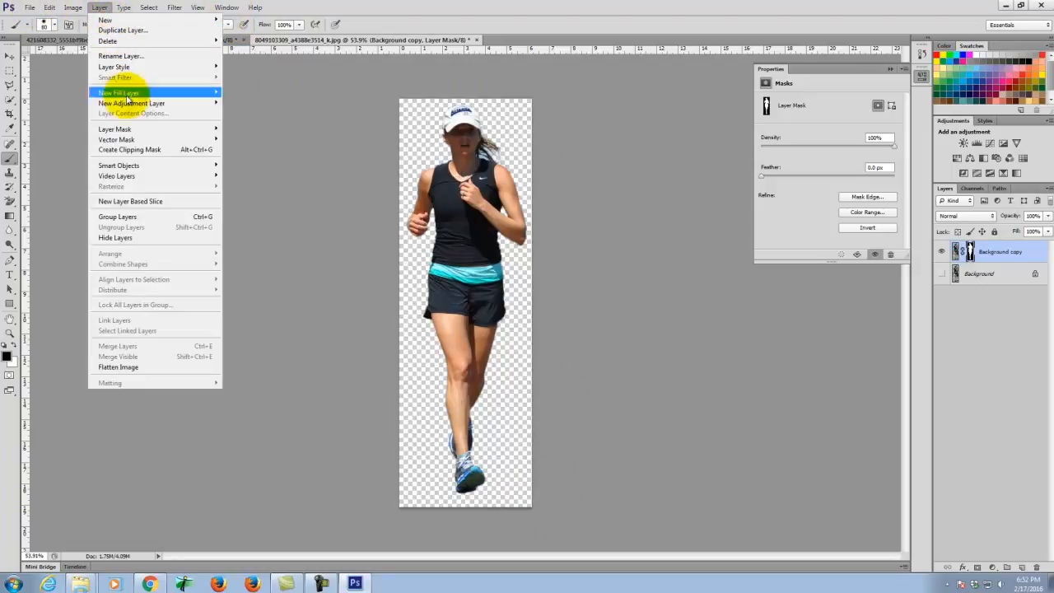
mouse_move(129, 105)
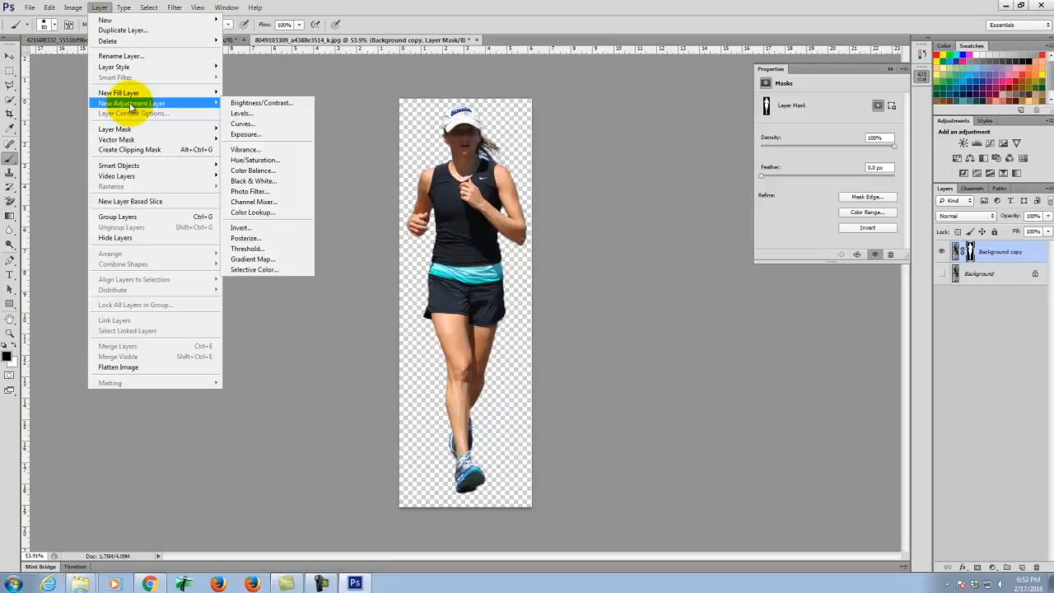
click(252, 202)
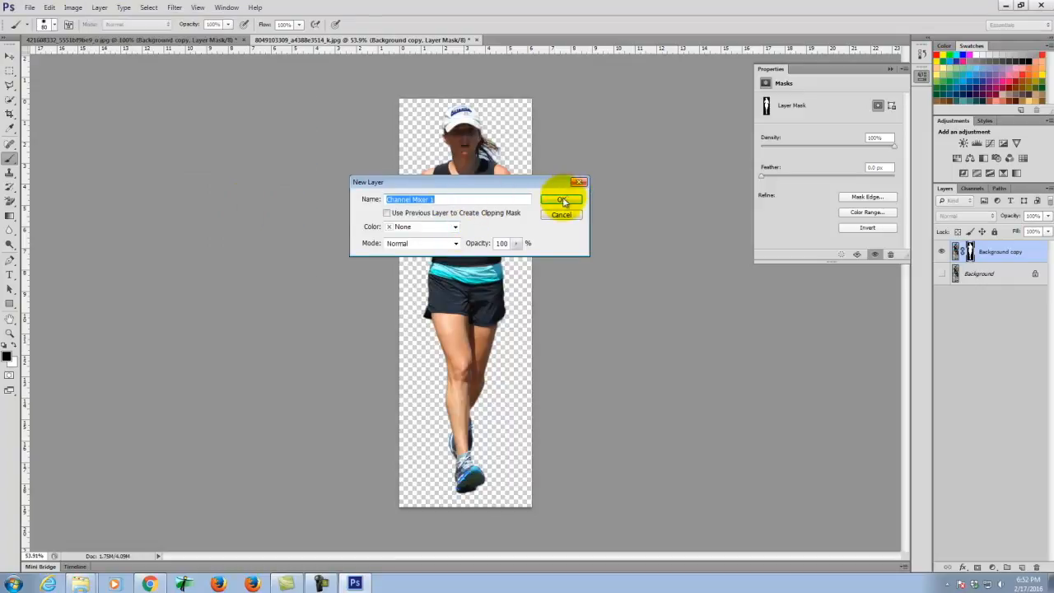
click(562, 198)
click(763, 135)
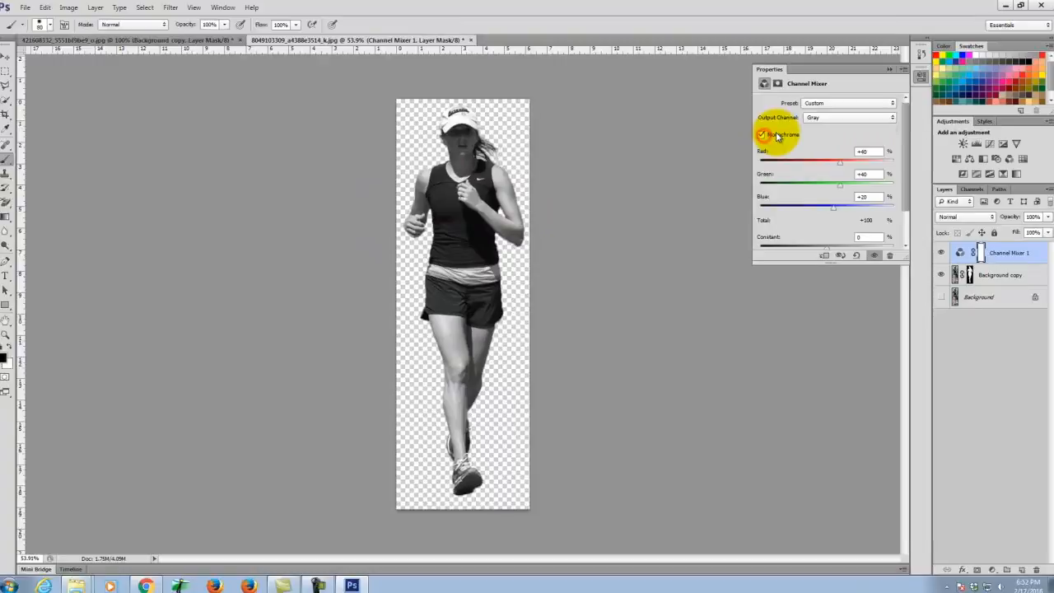
click(840, 103)
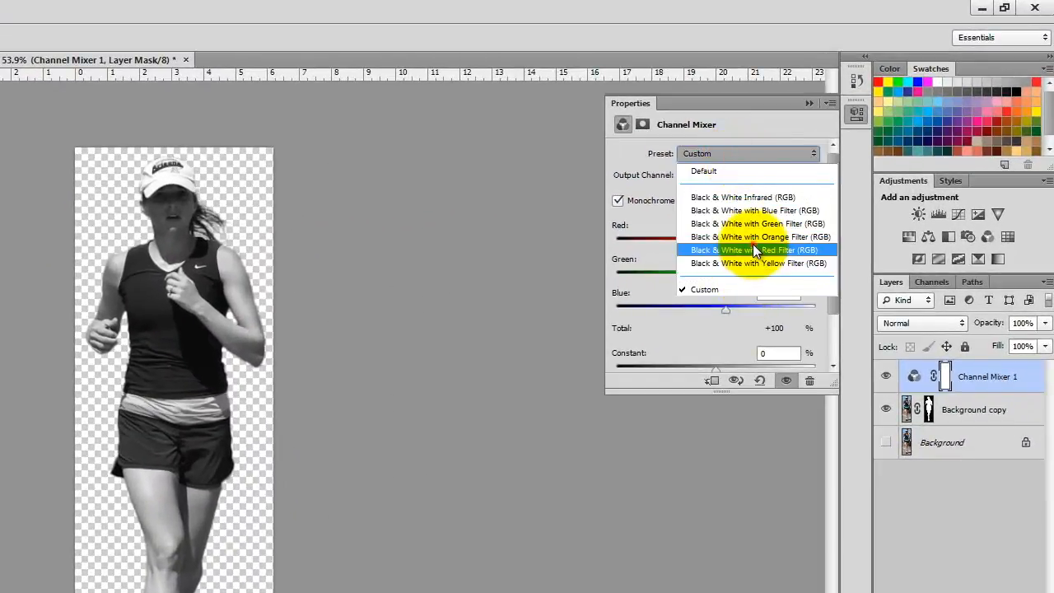
click(753, 249)
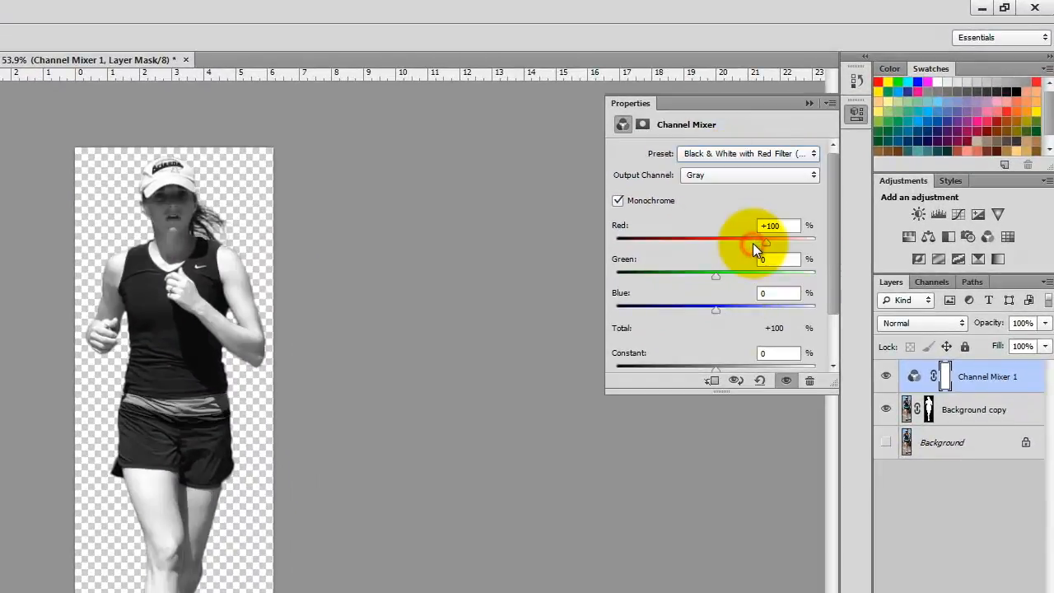
- Compare the infrared, blue, green, orange, red and yellow presets, settling on Black & White with Orange Filter
click(759, 154)
click(762, 202)
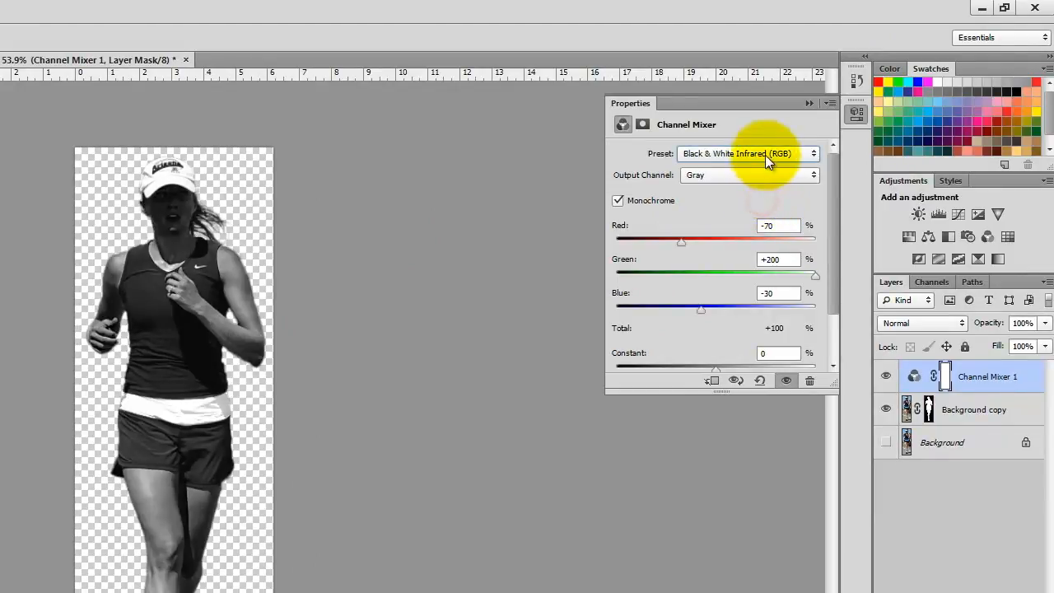
click(764, 155)
click(765, 207)
click(767, 157)
click(772, 218)
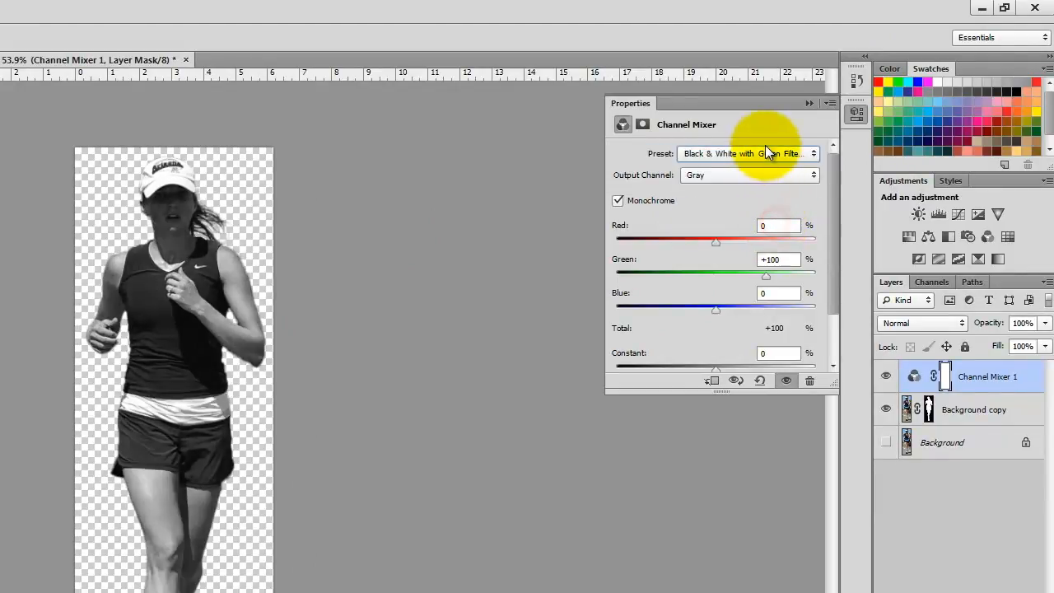
click(765, 152)
click(776, 236)
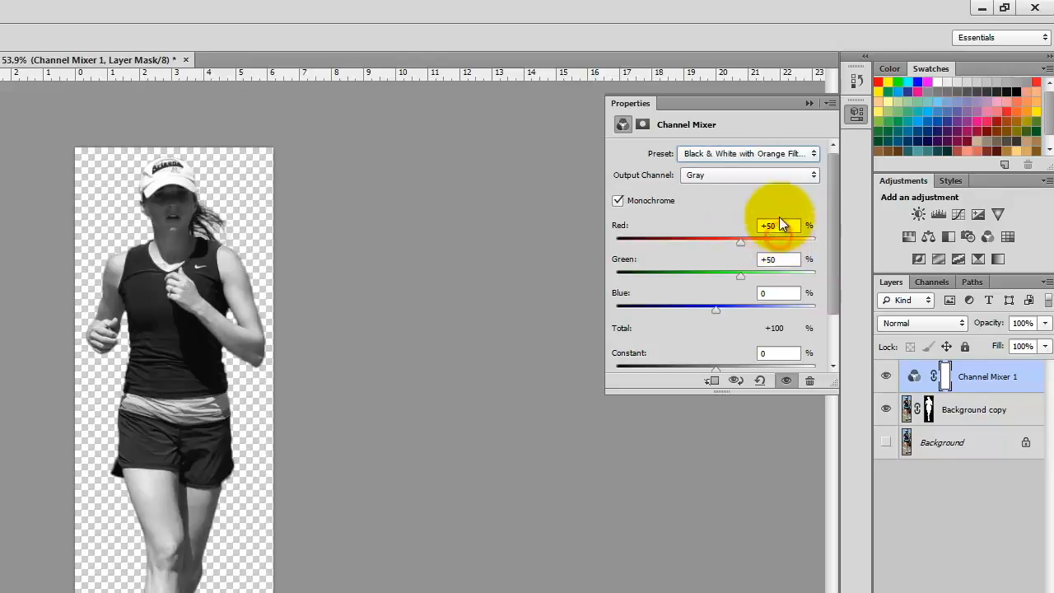
click(767, 153)
click(769, 244)
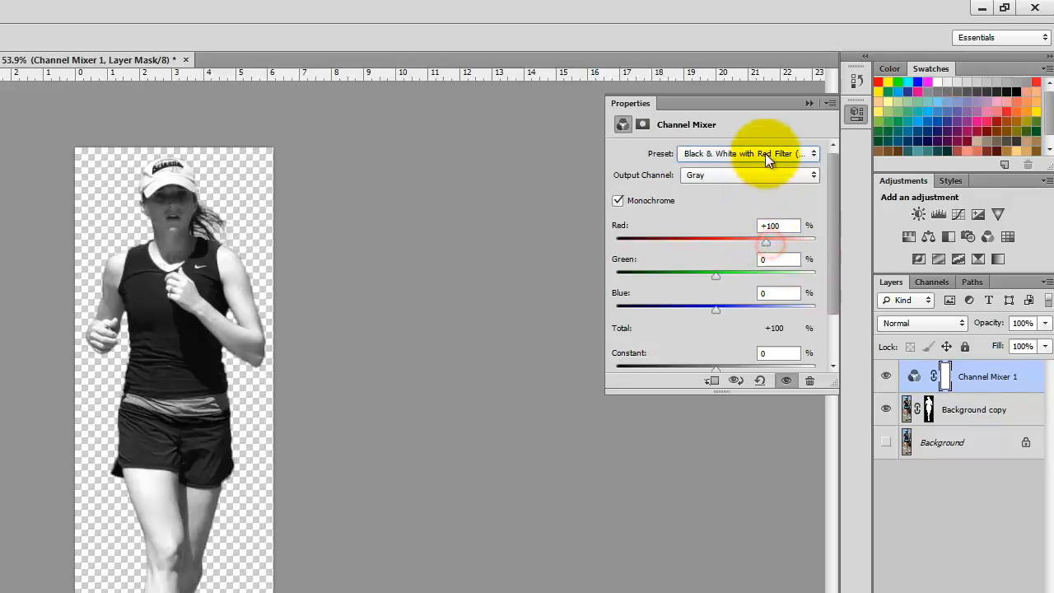
click(765, 156)
click(771, 253)
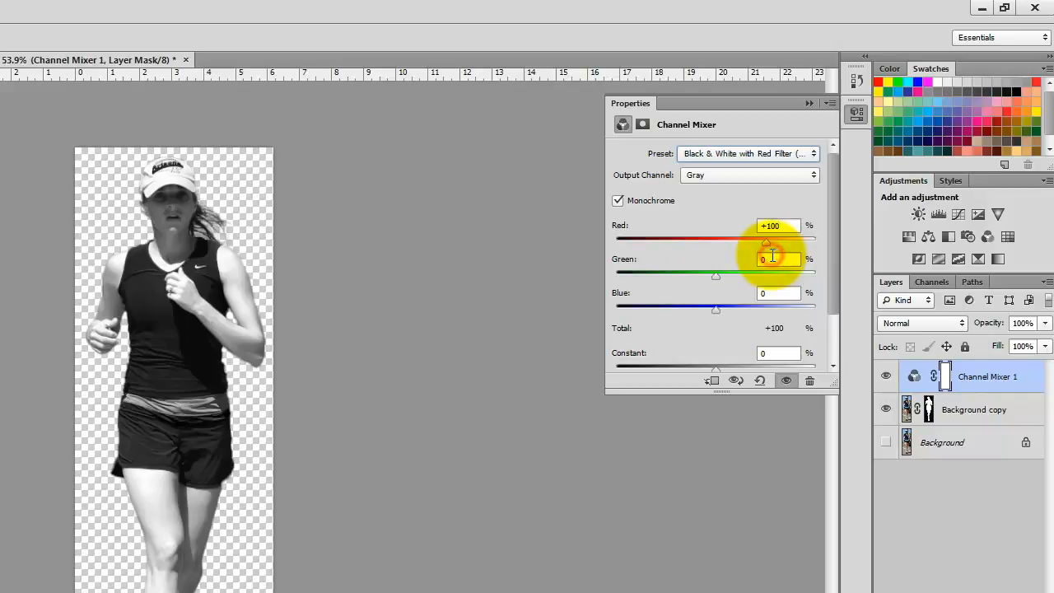
click(754, 153)
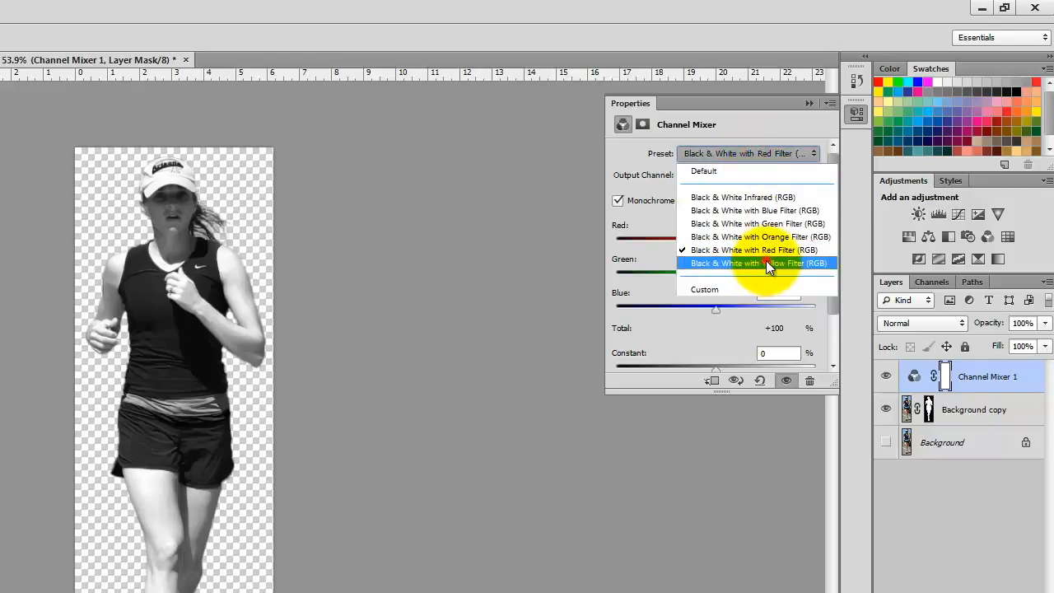
click(765, 262)
click(769, 156)
click(782, 238)
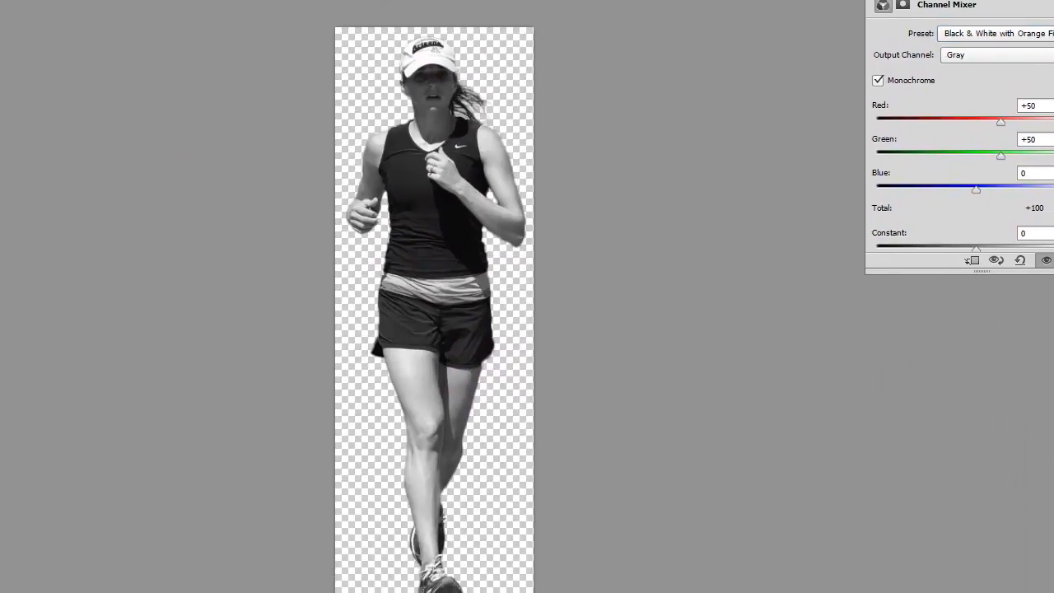
- Save a PNG copy named Woman_Running_bw in S2016e, accepting the default PNG Options
key(ctrl+shift+s)
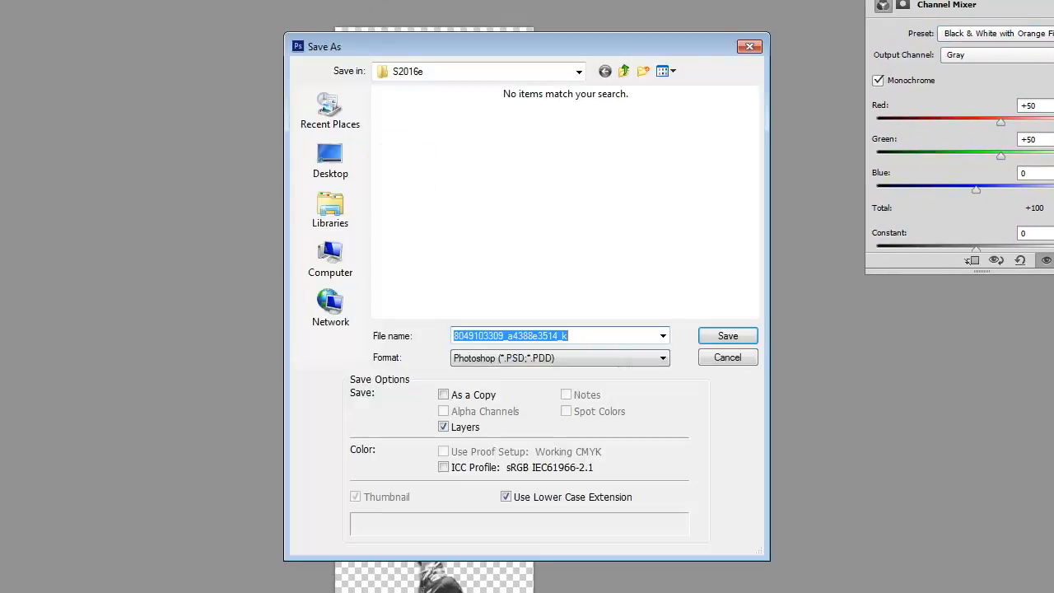
click(540, 363)
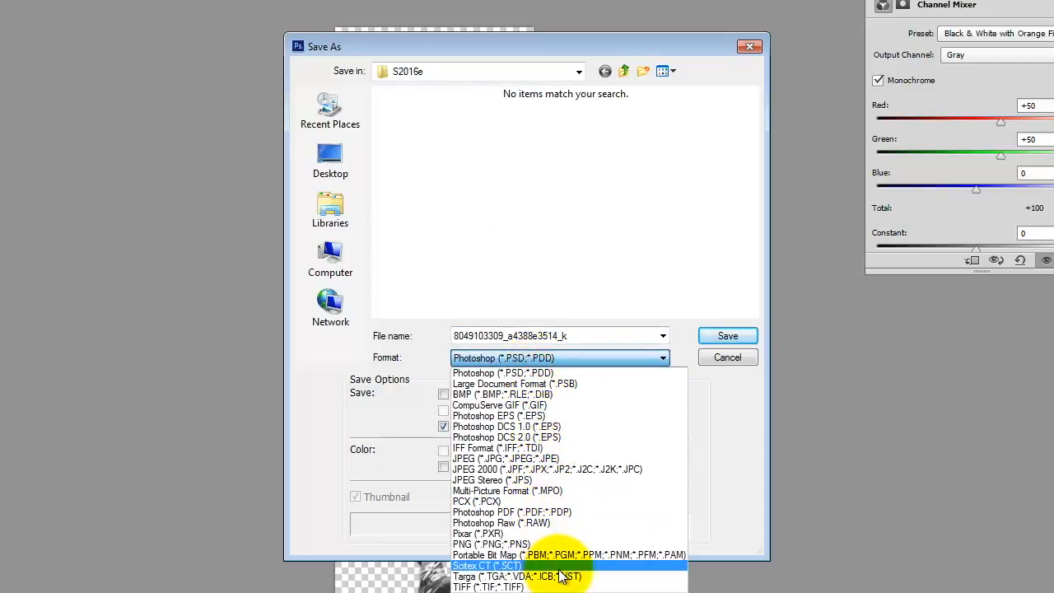
click(551, 543)
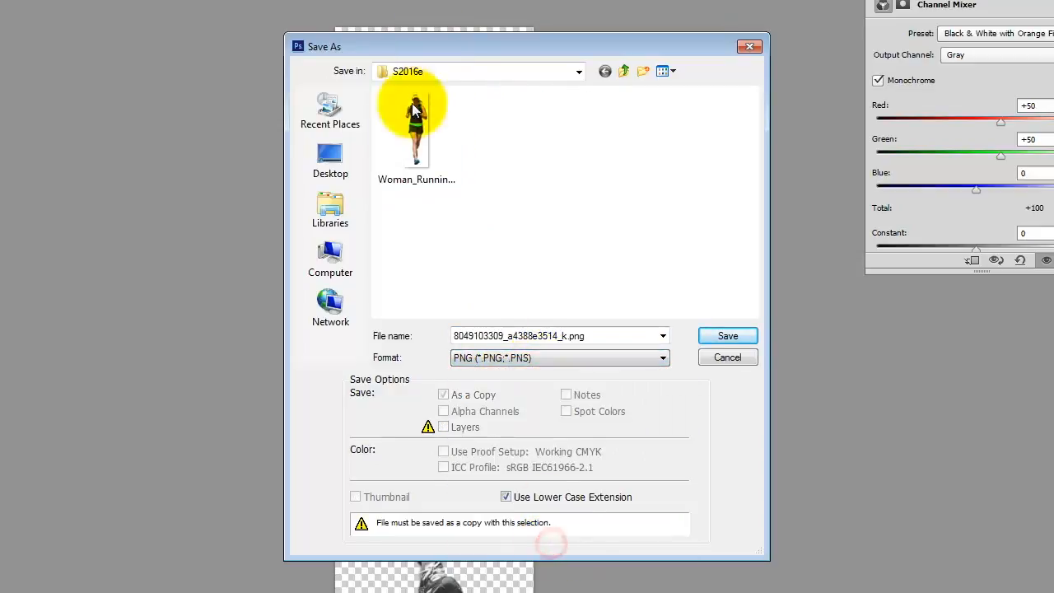
click(416, 132)
double_click(559, 337)
click(559, 339)
key(BackSpace)
key(BackSpace)
text(bw)
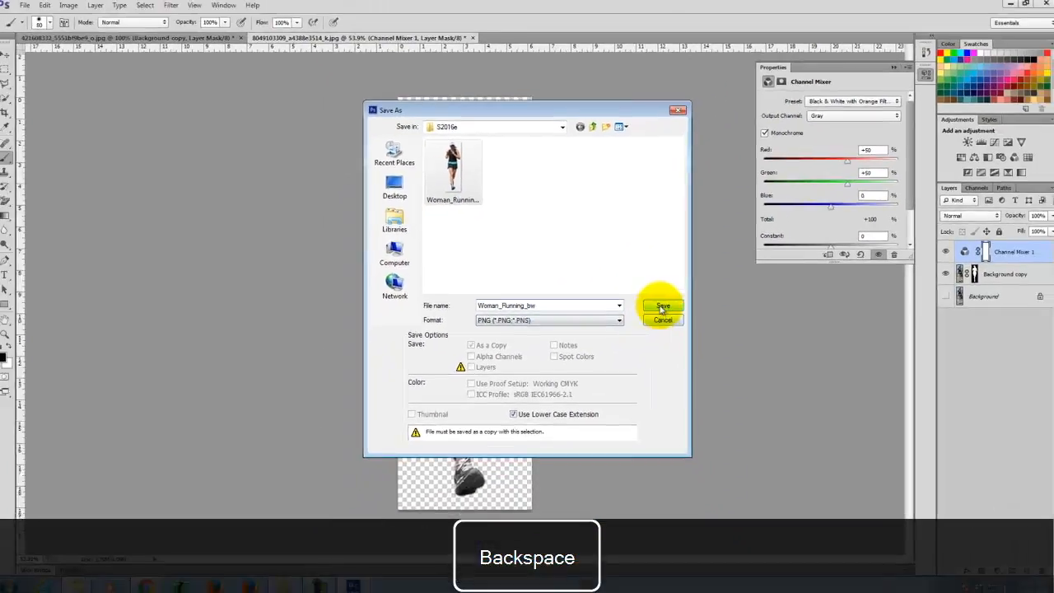
click(727, 335)
click(564, 182)
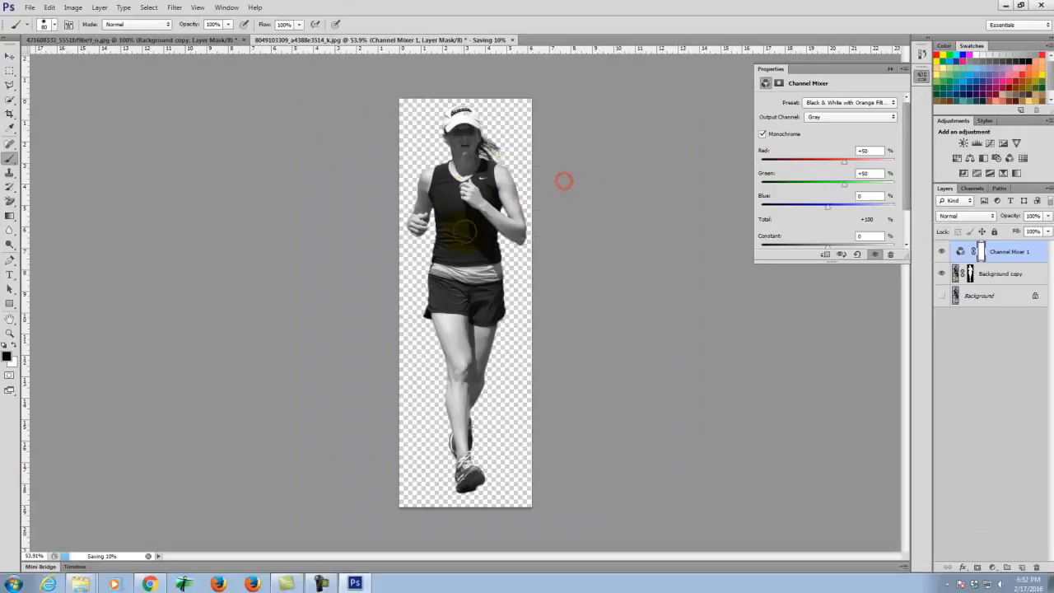
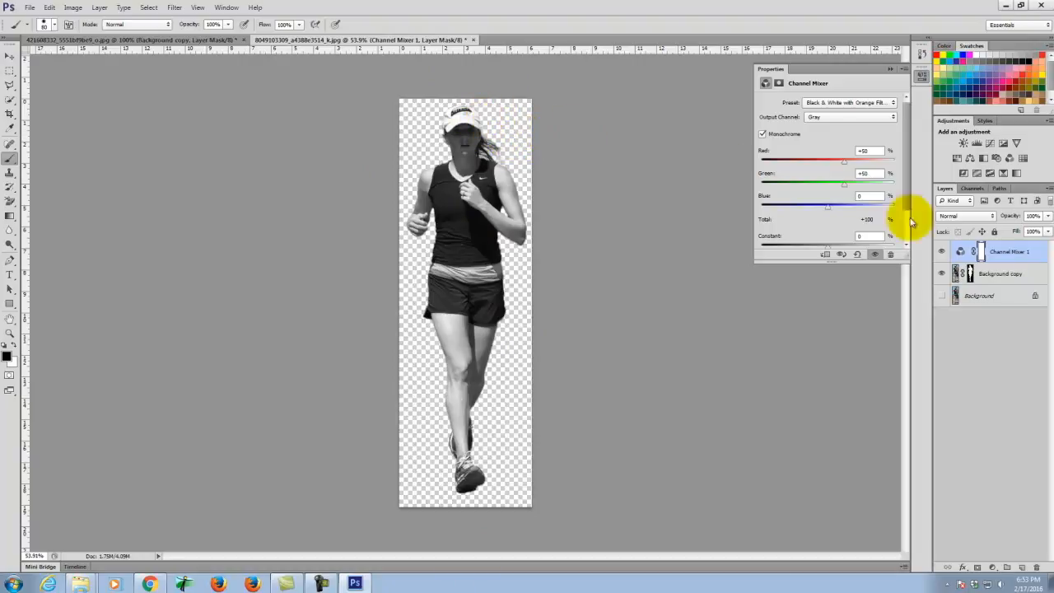
- Add a new Layer 1 and set the foreground colour to dark grey (K 75%)
click(1021, 568)
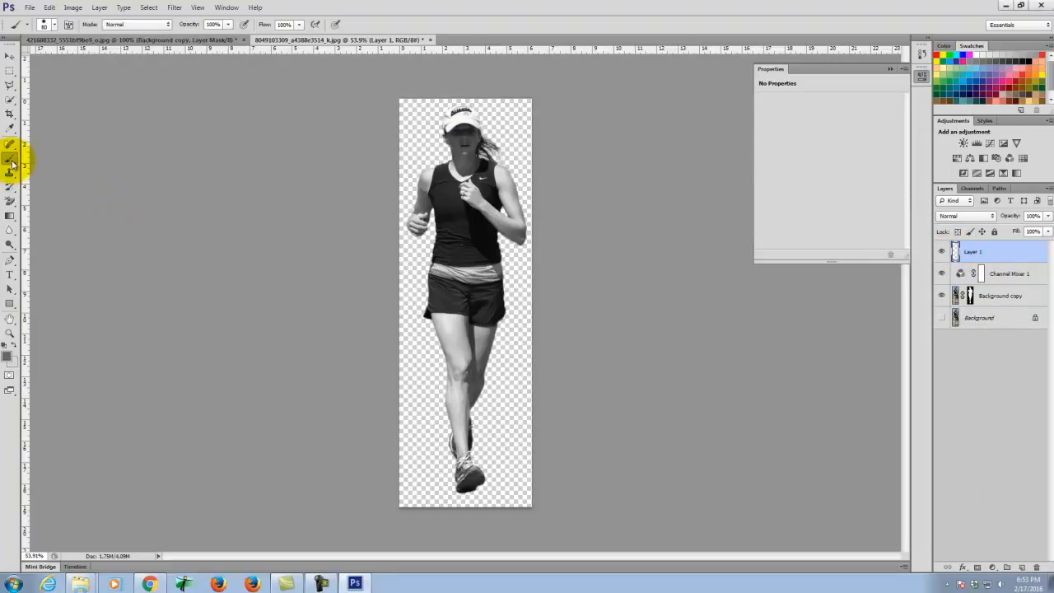
click(9, 358)
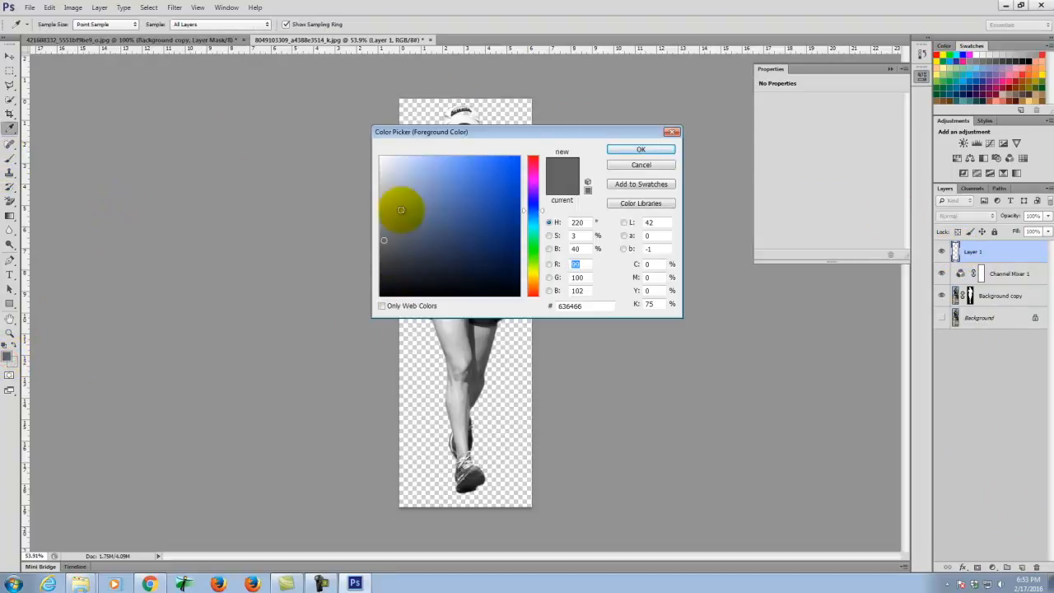
double_click(647, 264)
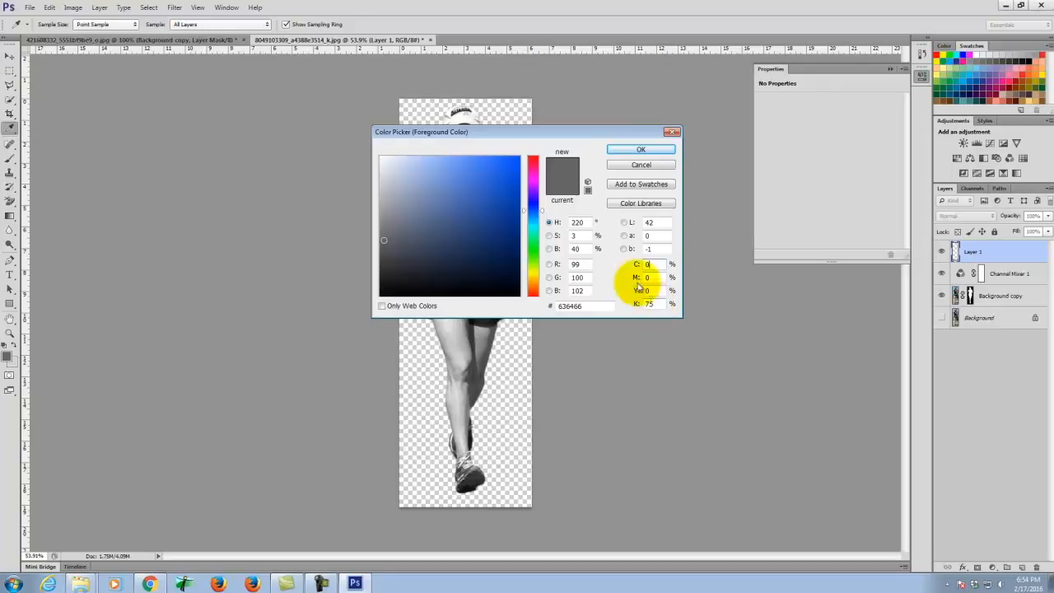
click(641, 150)
- Paint Layer 1 solid dark grey across the whole canvas with the Brush tool
key(b)
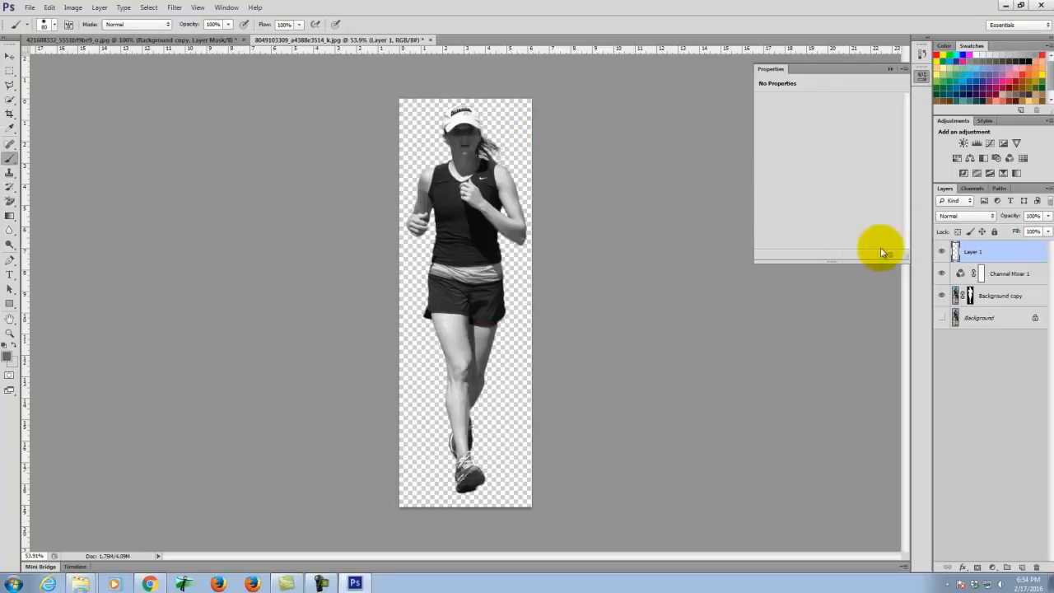
mouse_move(404, 153)
mouse_down()
mouse_move(486, 141)
mouse_move(548, 107)
mouse_move(494, 92)
mouse_move(490, 124)
mouse_move(262, 159)
mouse_move(409, 220)
mouse_move(417, 286)
mouse_move(375, 269)
mouse_move(381, 256)
mouse_move(585, 213)
mouse_move(562, 171)
mouse_move(300, 371)
mouse_move(445, 387)
mouse_move(591, 450)
mouse_move(412, 531)
mouse_move(633, 489)
mouse_up()
key(bracketright)
key(bracketright)
key(bracketright)
key(bracketright)
key(bracketright)
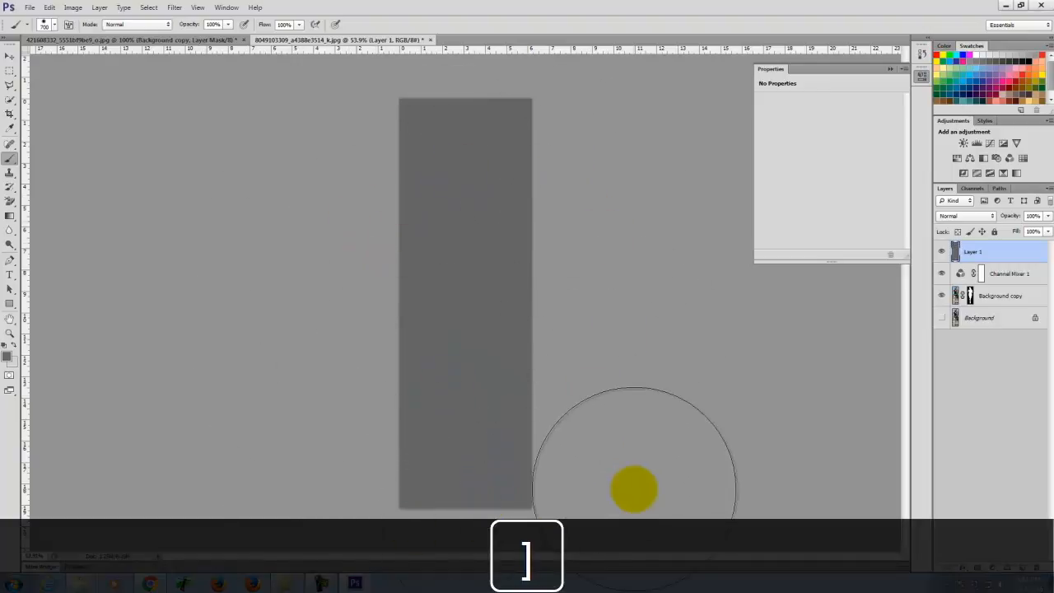
- Copy the Background copy layer's runner mask onto Layer 1 to form a grey silhouette
click(9, 72)
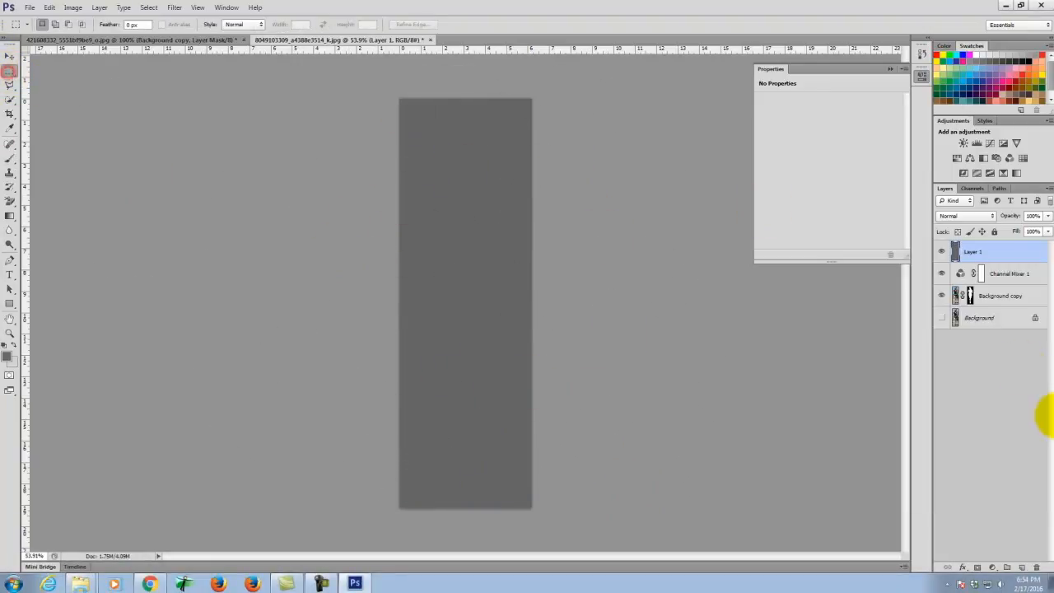
click(970, 299)
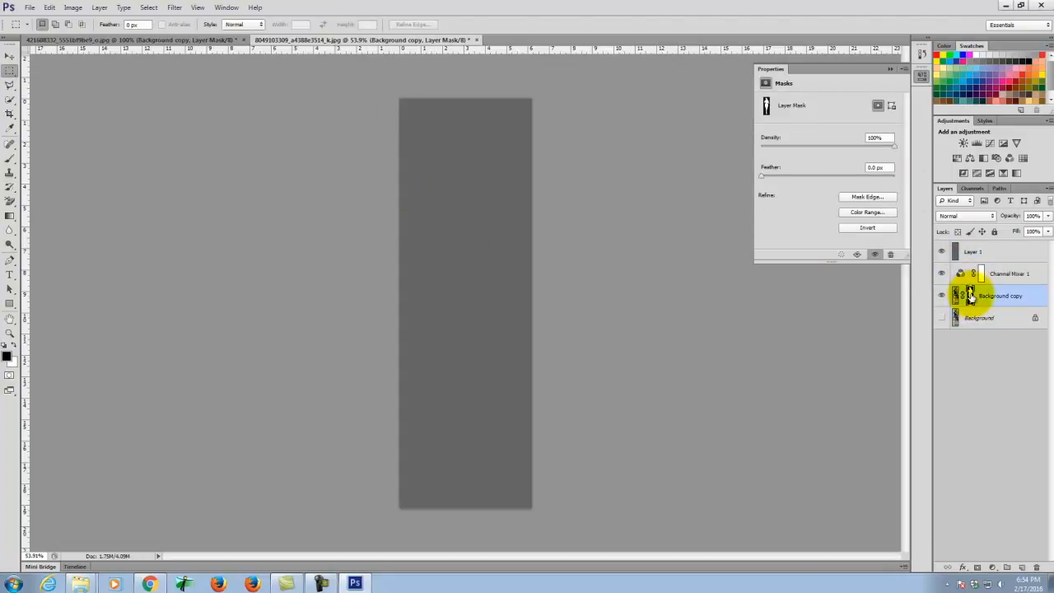
drag(969, 297, 972, 254)
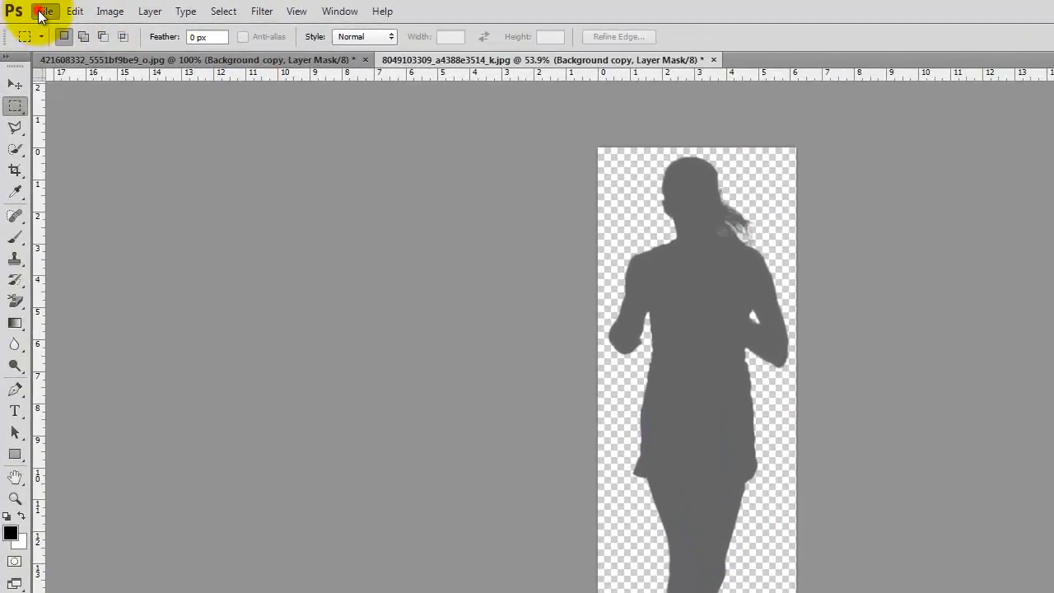
- Save a PNG copy named Woman_Running_gray, accepting the default PNG Options
click(40, 13)
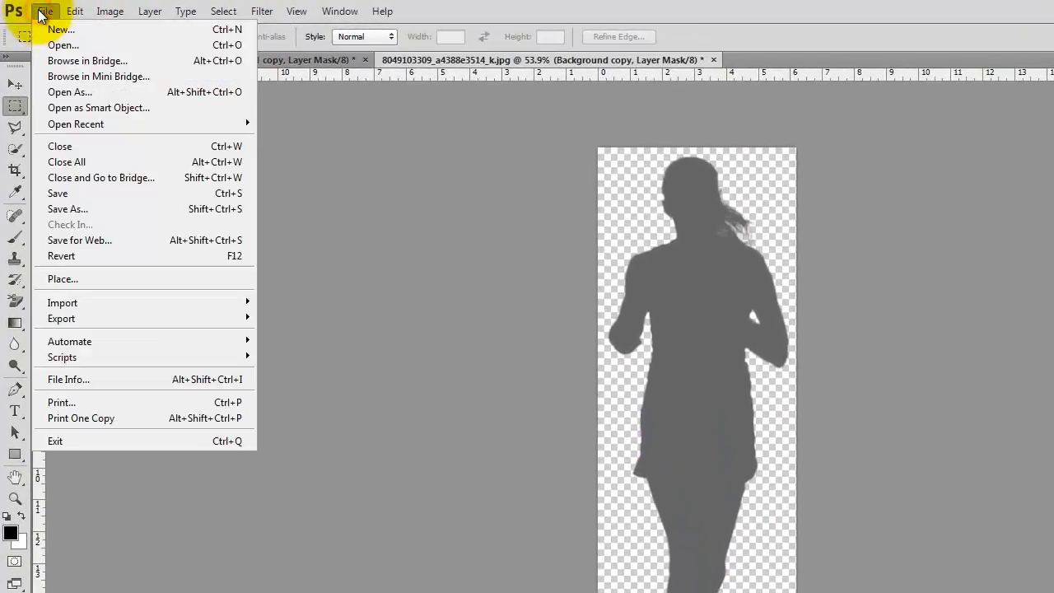
click(78, 209)
click(806, 477)
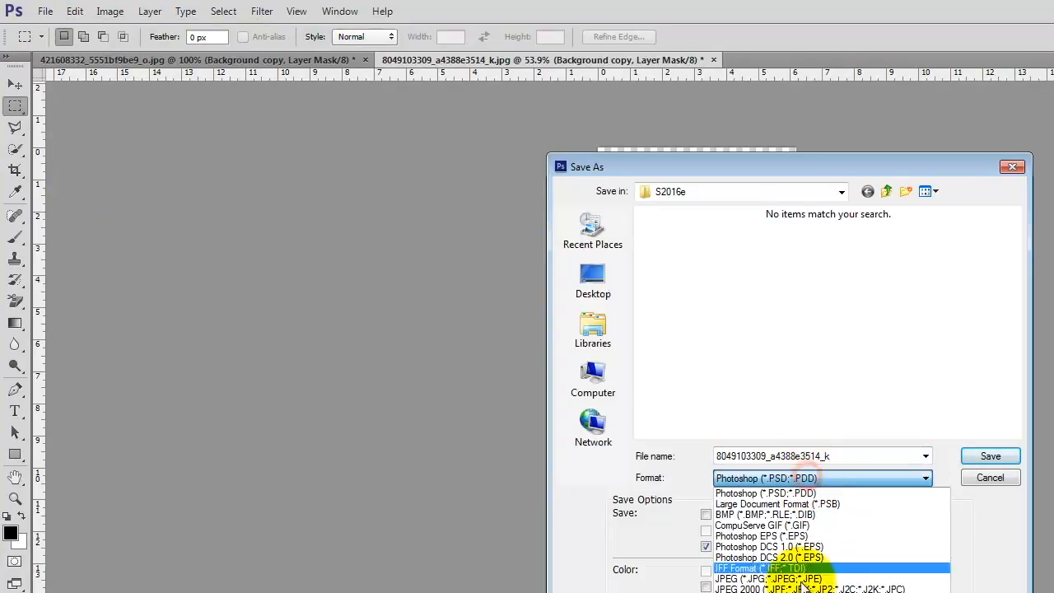
click(741, 591)
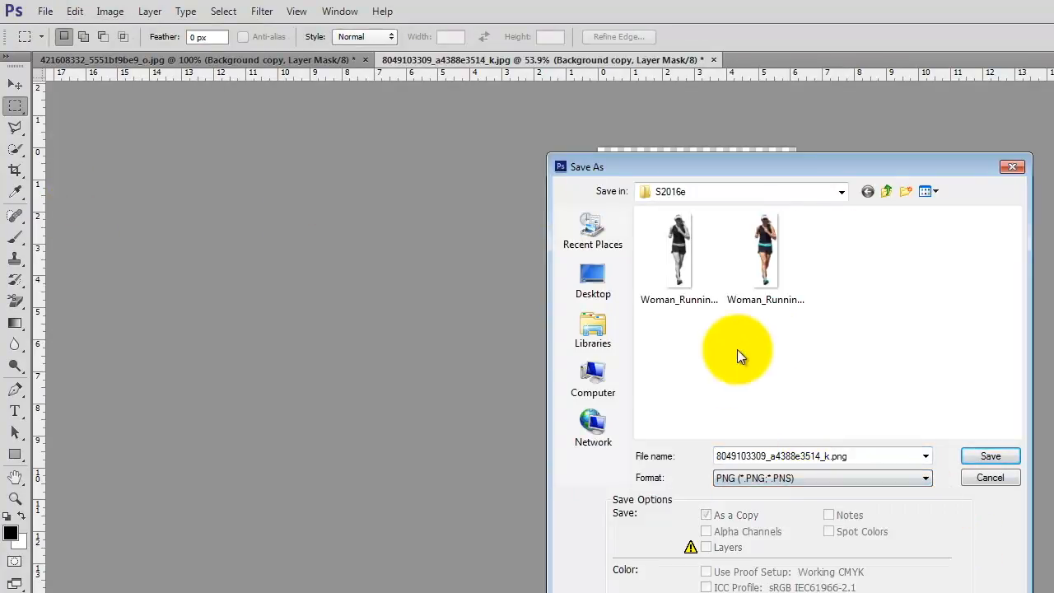
click(763, 258)
click(831, 455)
click(823, 455)
key(BackSpace)
key(BackSpace)
text(gray)
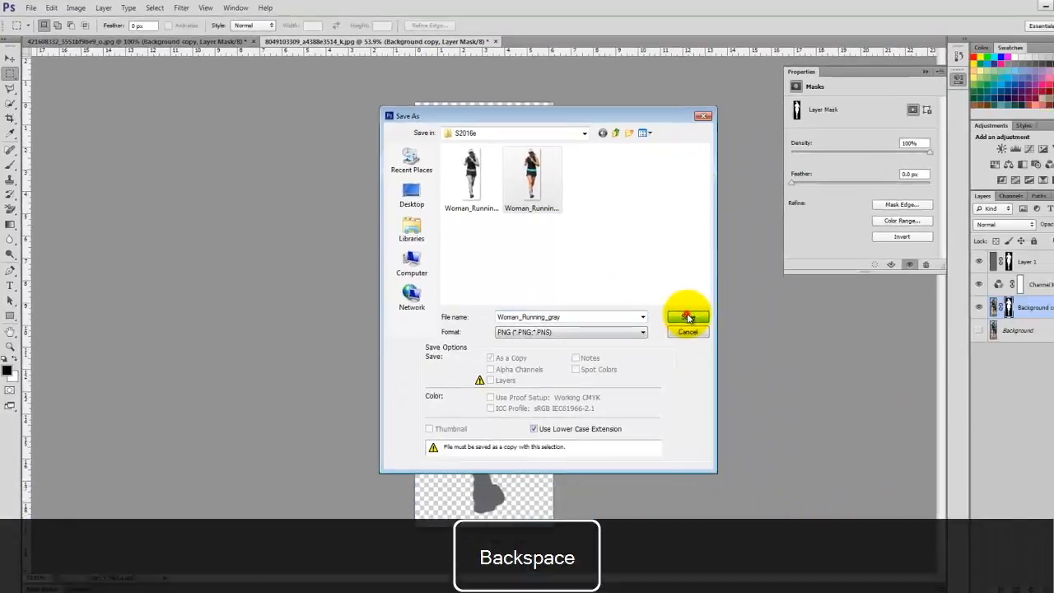
click(990, 455)
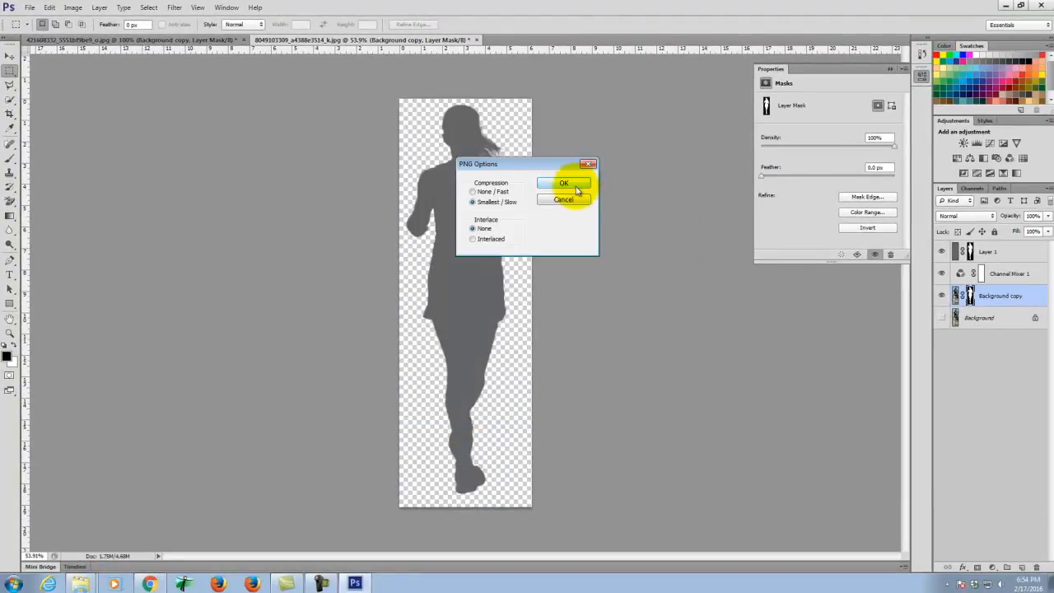
click(572, 184)
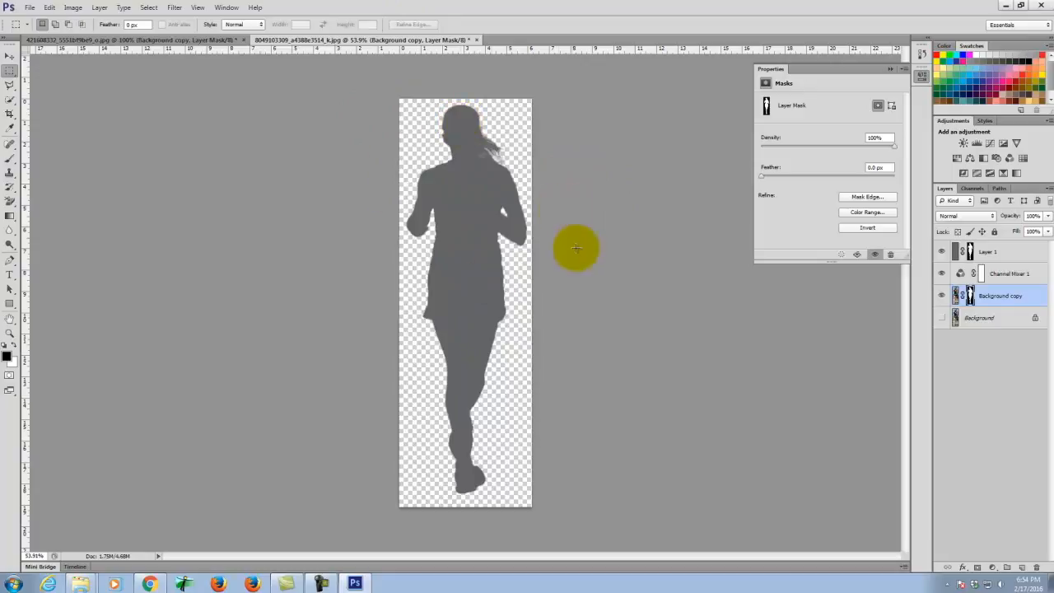
- Confirm the color, bw and gray Woman_Running PNGs in S2016e, then open a new browser tab
click(1004, 6)
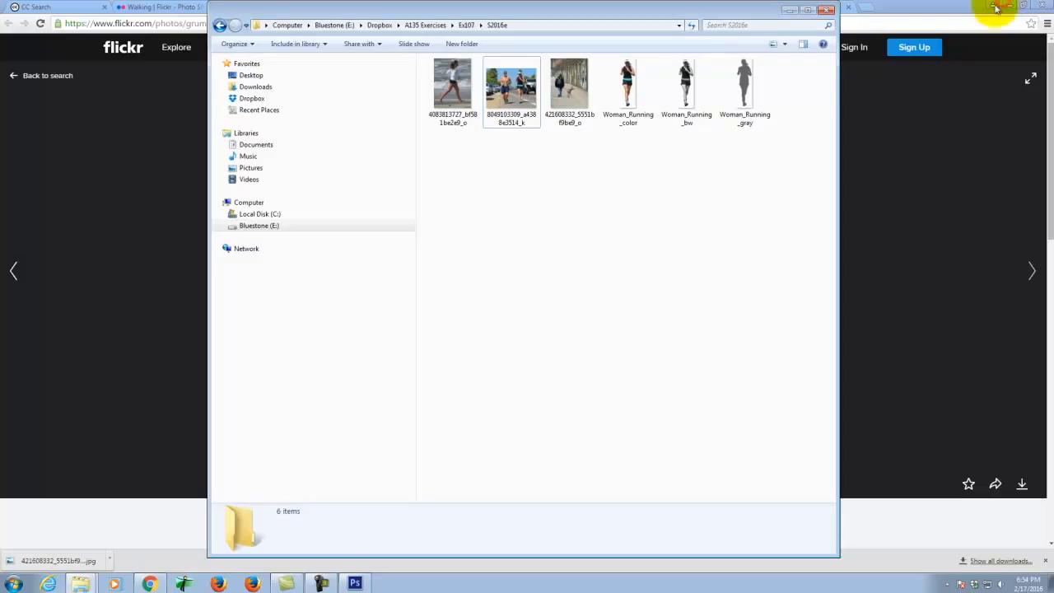
click(785, 12)
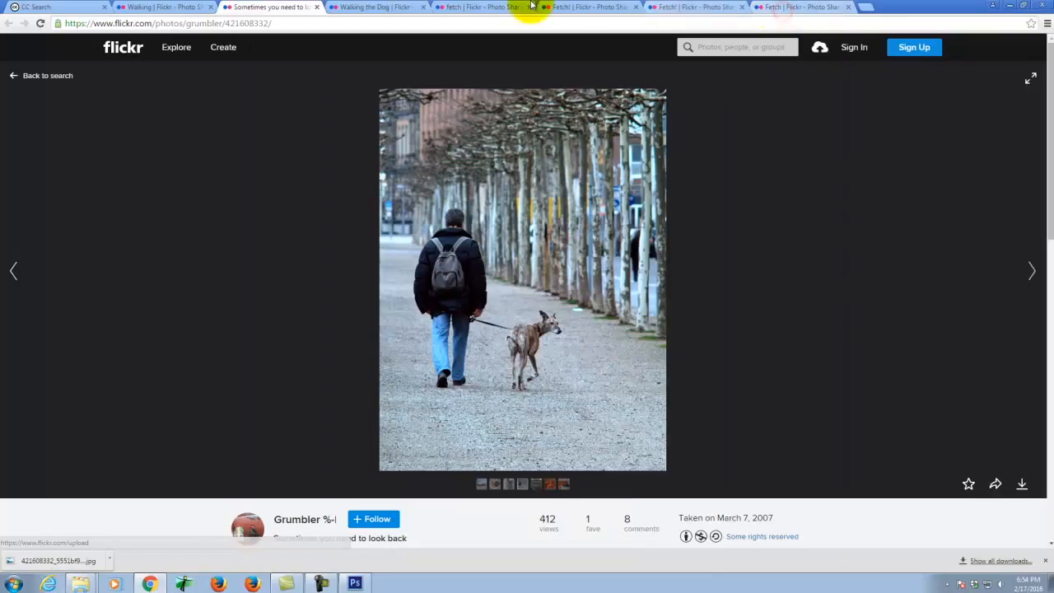
click(864, 7)
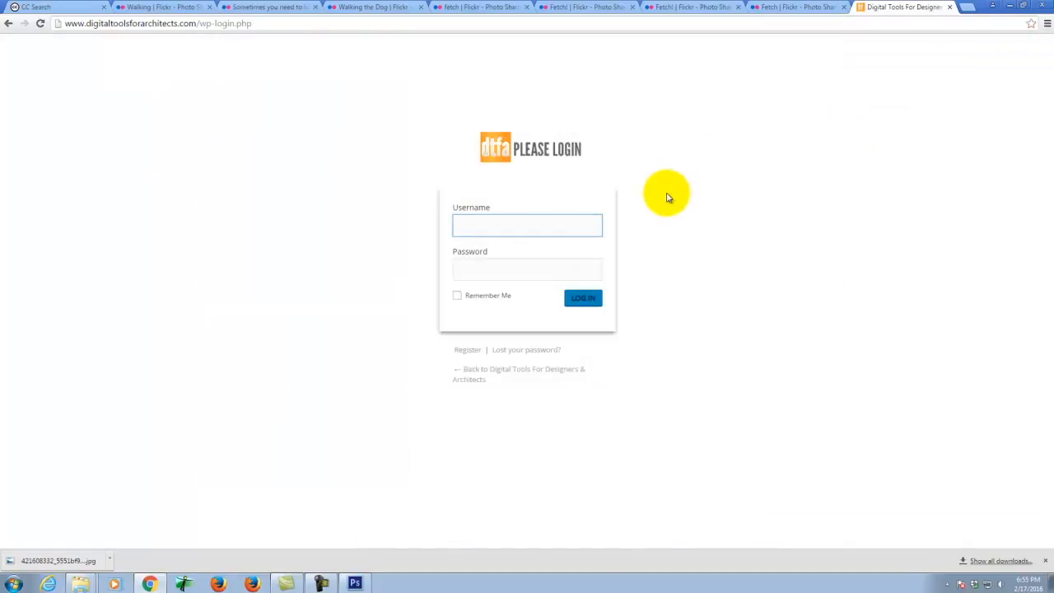
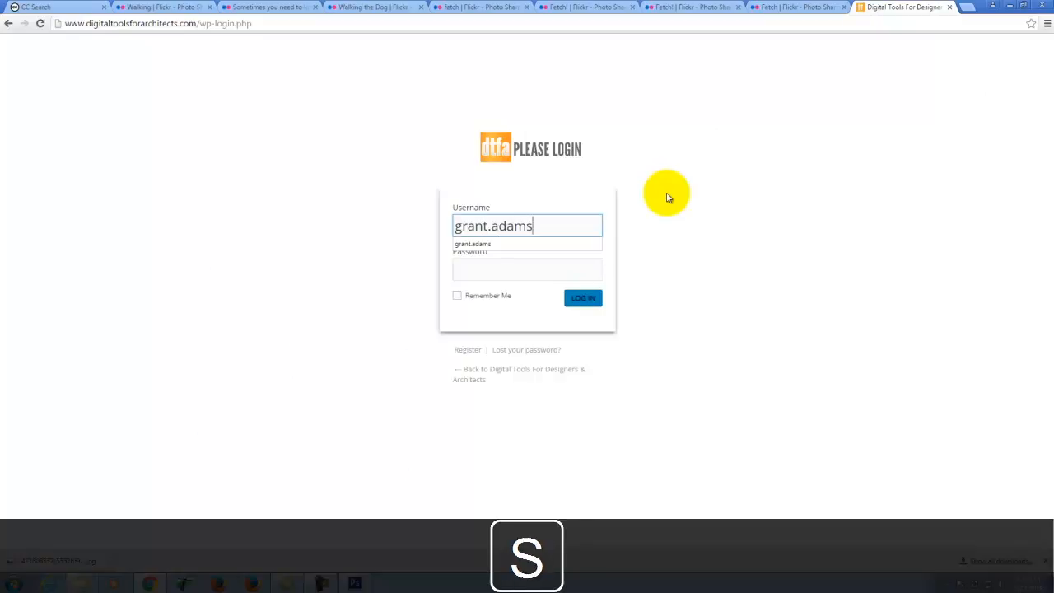
- Log in to WordPress with the account username and password
key(Tab)
text(•••)
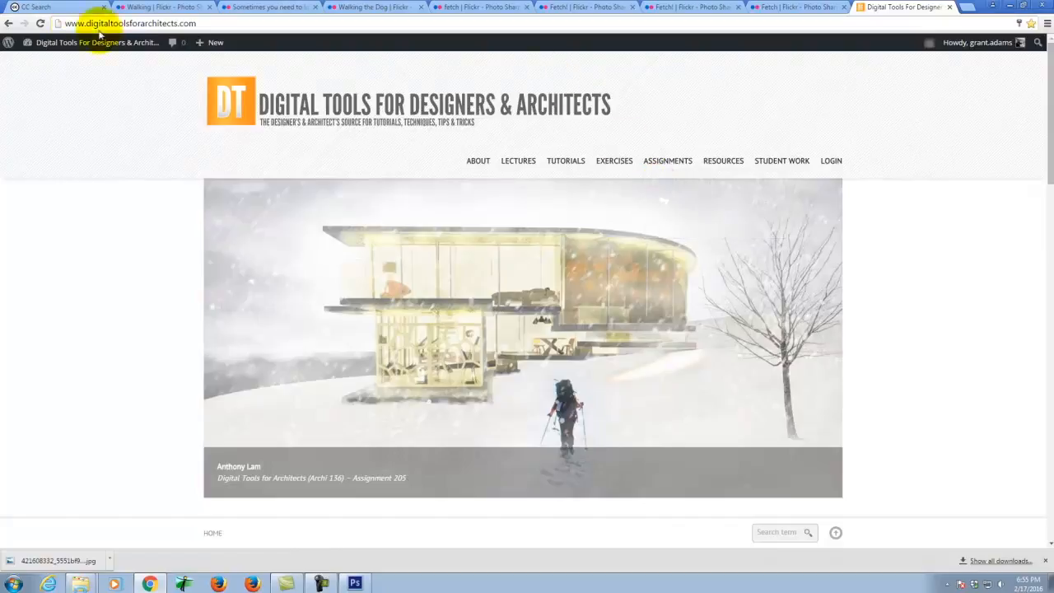
- Start a new post titled 'Woman Running'
mouse_move(216, 42)
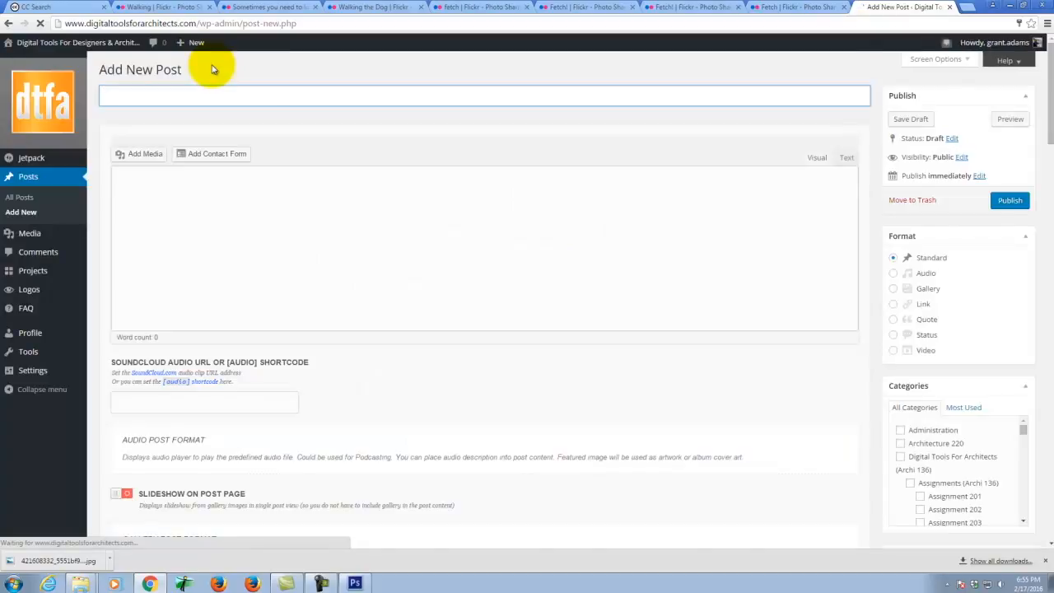
click(142, 96)
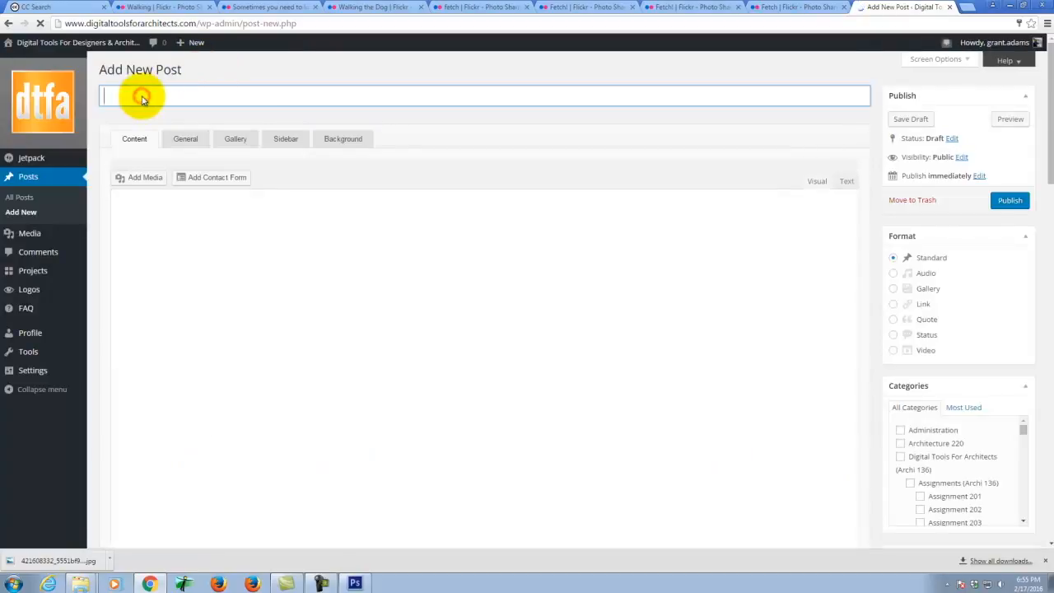
text(Woman Running)
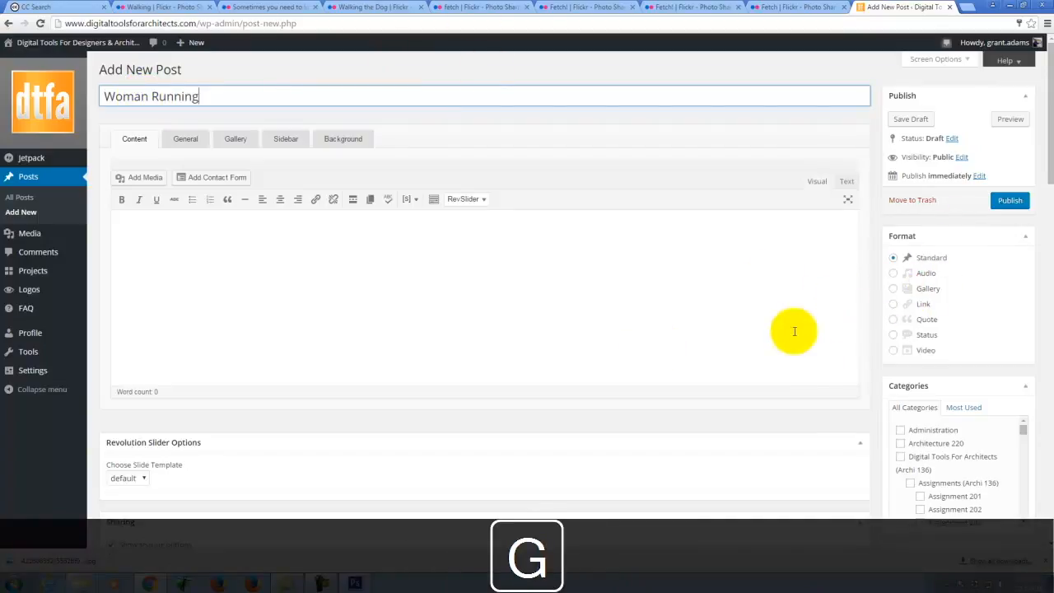
- Upload the bw, color and gray Woman_Running PNGs from S2016e and insert them into the post
click(136, 180)
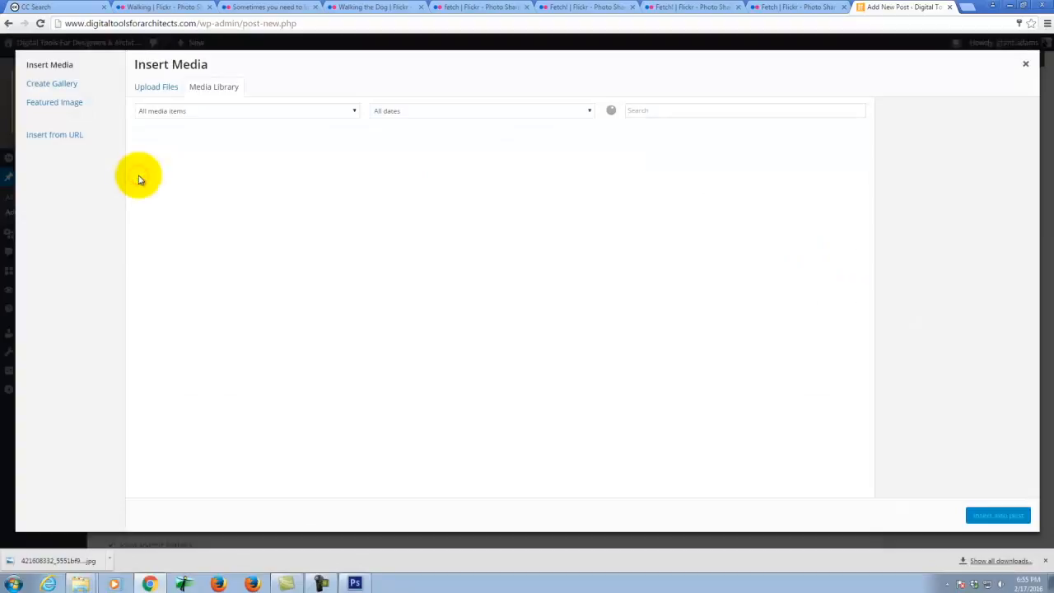
click(156, 92)
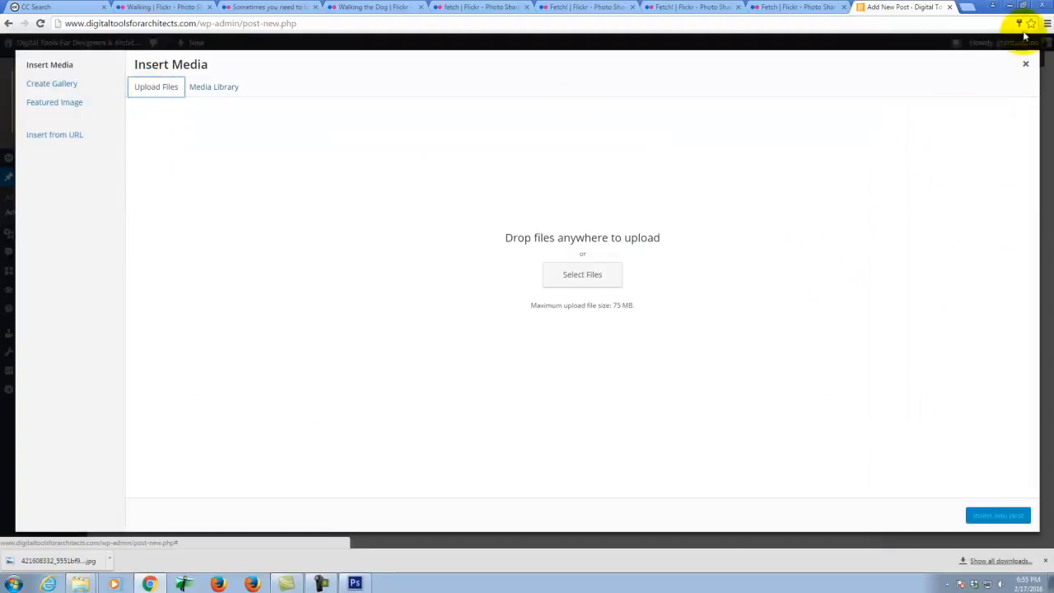
click(1024, 66)
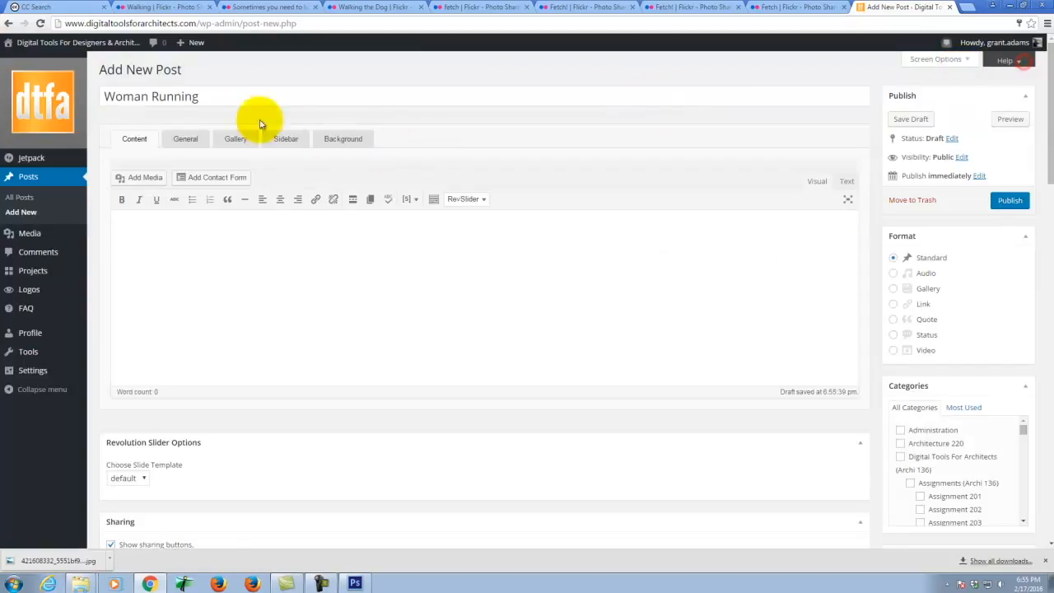
click(140, 180)
click(152, 89)
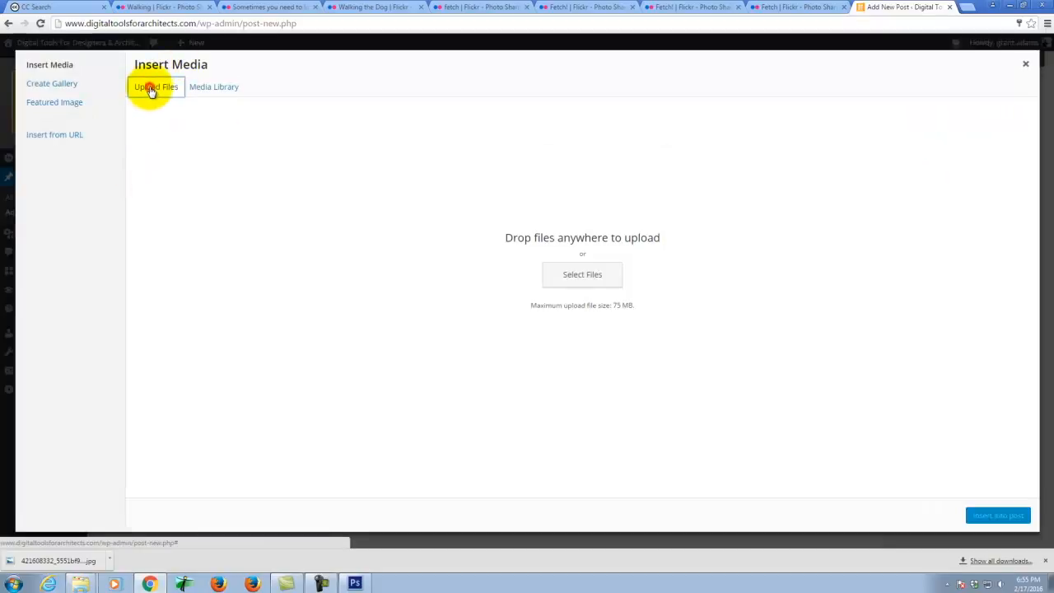
click(732, 359)
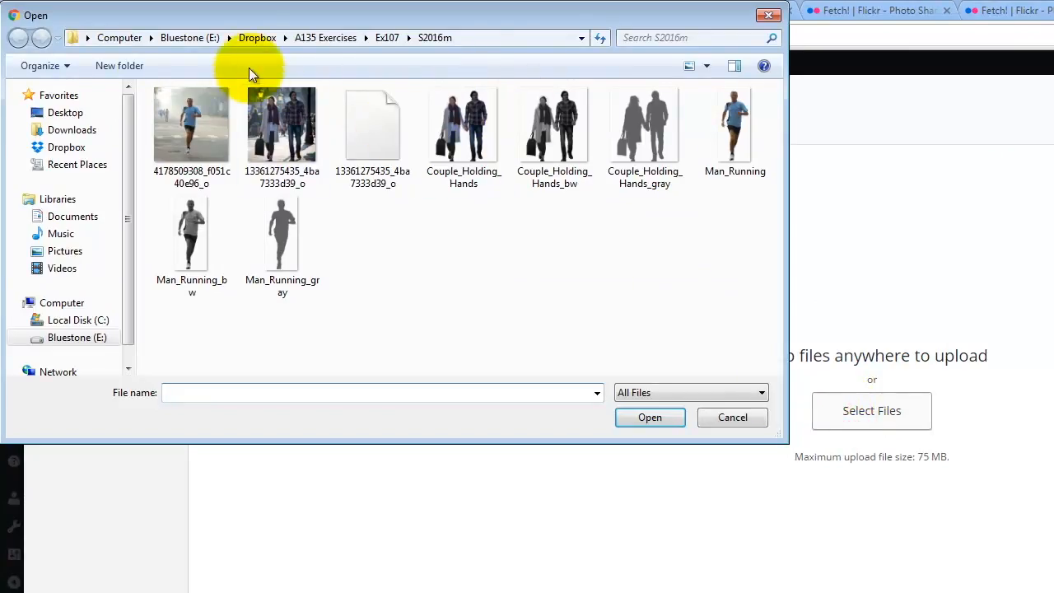
click(385, 38)
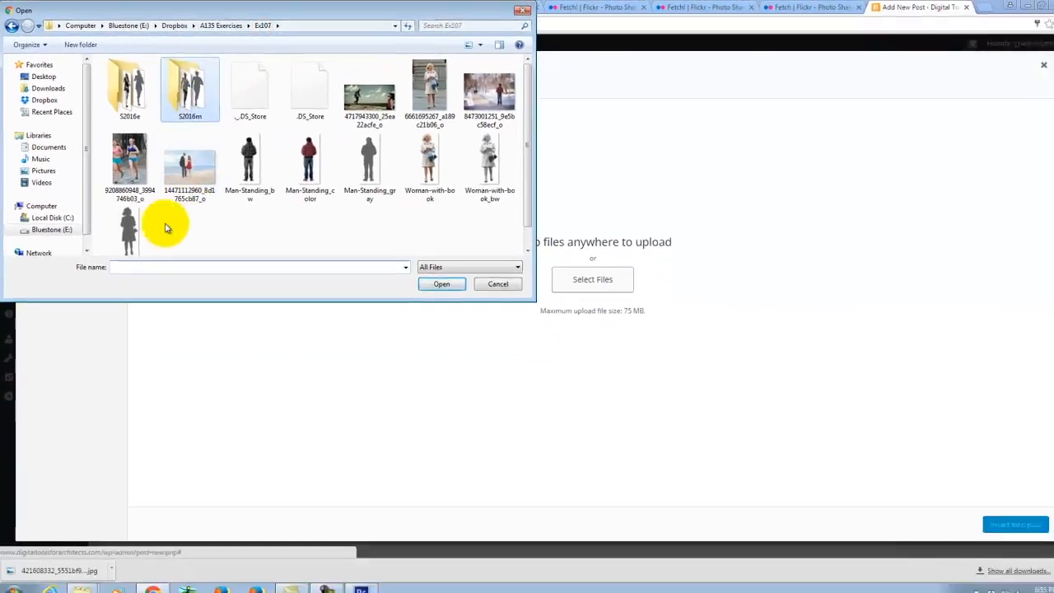
double_click(124, 84)
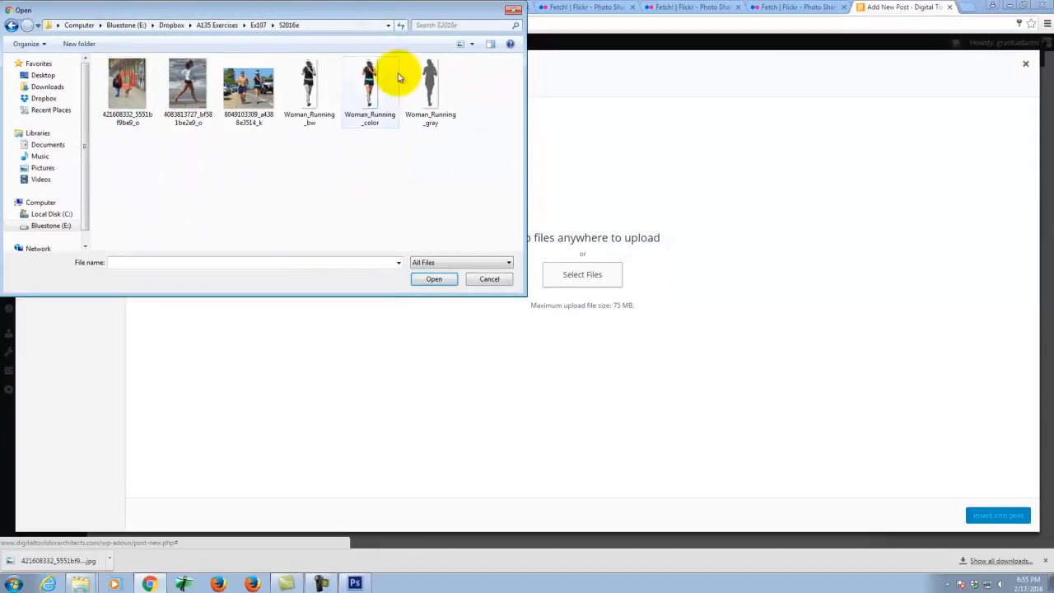
click(309, 82)
ctrl+click(368, 82)
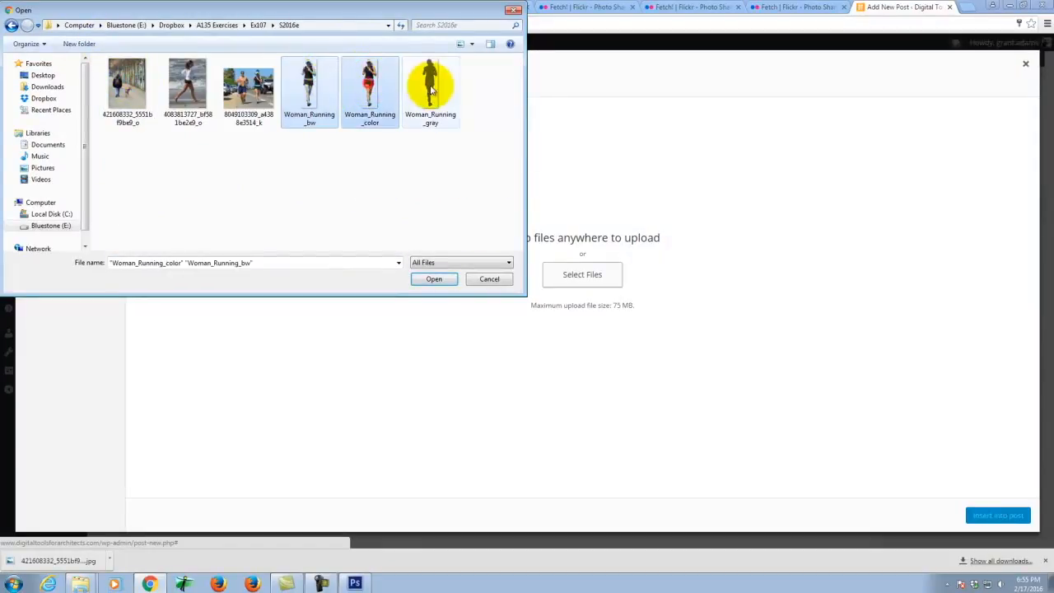
ctrl+click(430, 82)
click(435, 279)
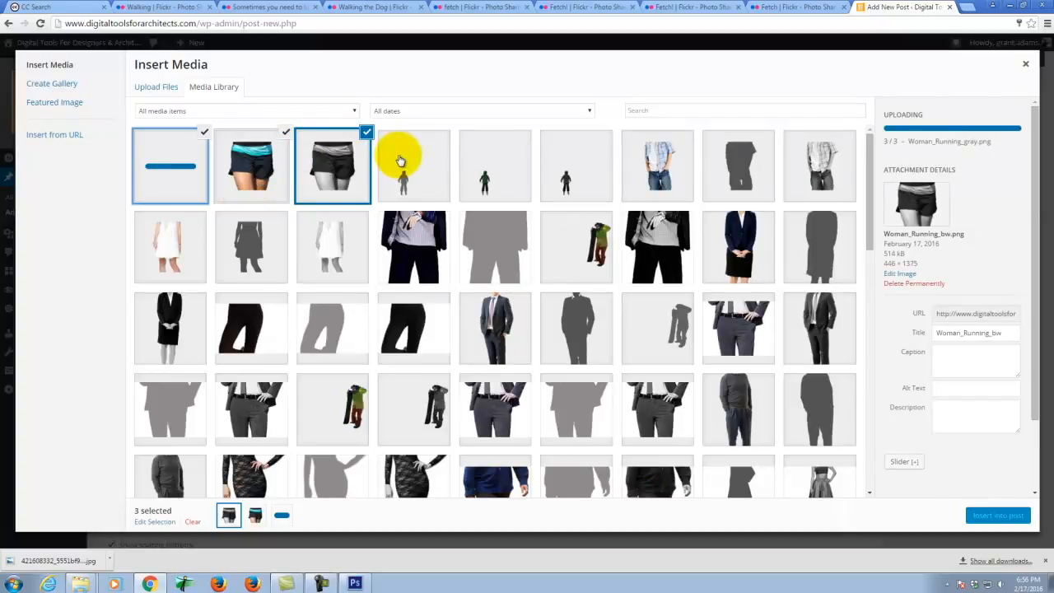
click(997, 516)
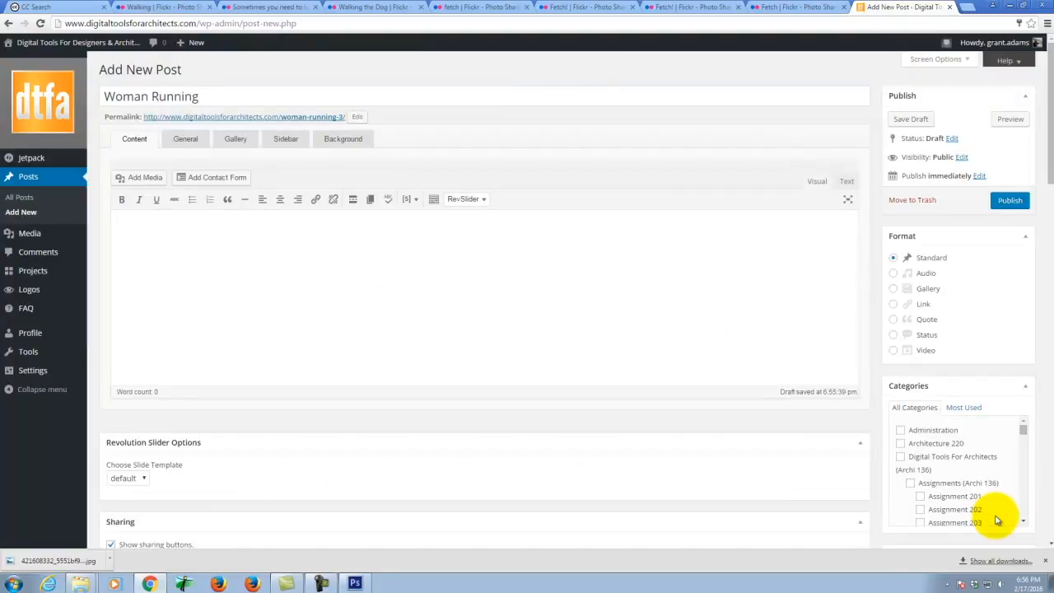
- Set Woman_Running_color as the post's featured image
scroll(626, 285, down, 2)
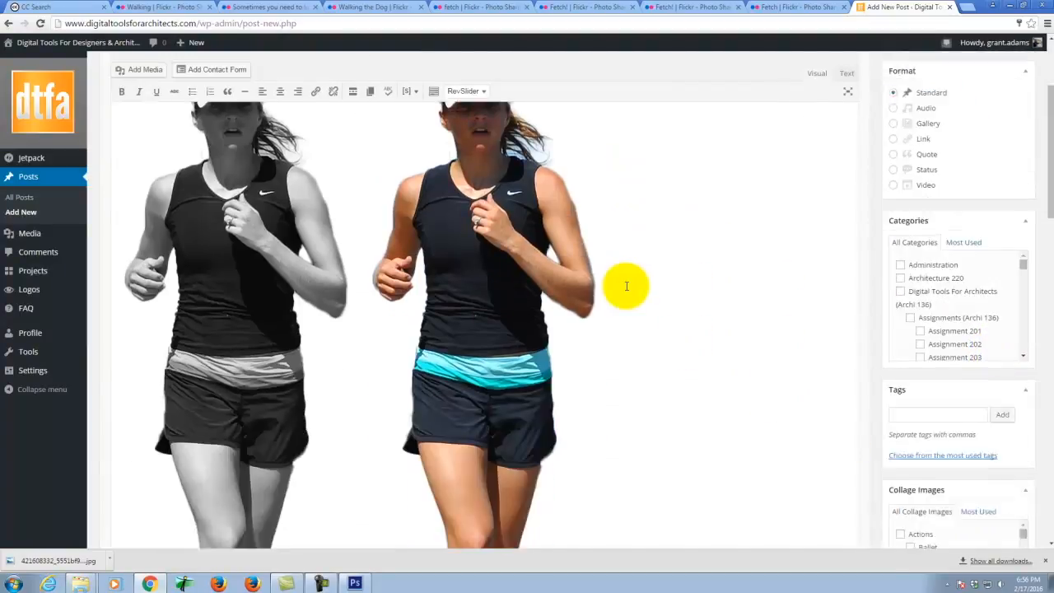
scroll(626, 286, down, 10)
scroll(625, 288, down, 4)
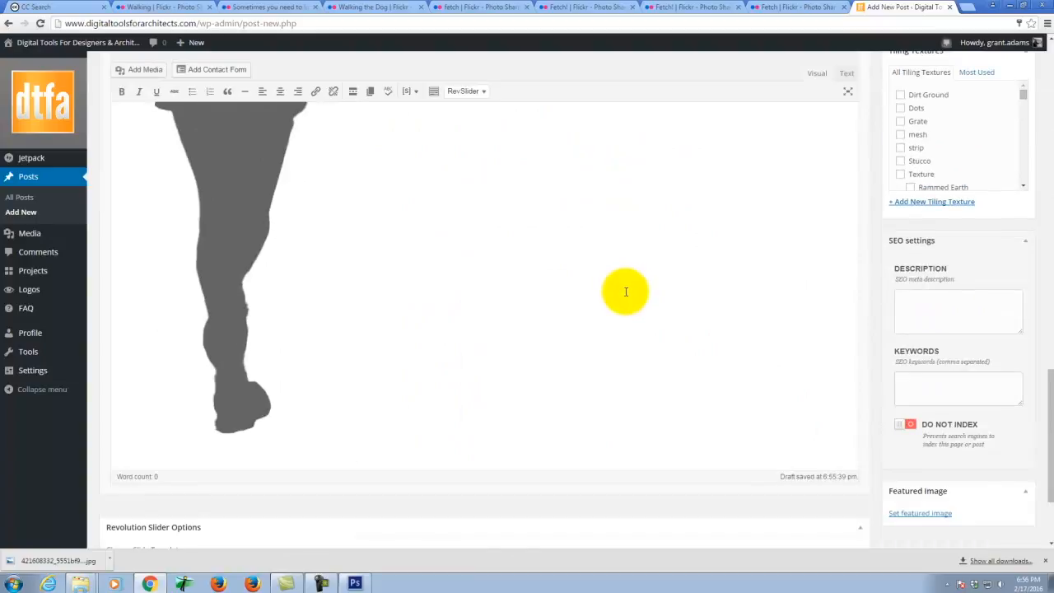
scroll(626, 292, down, 3)
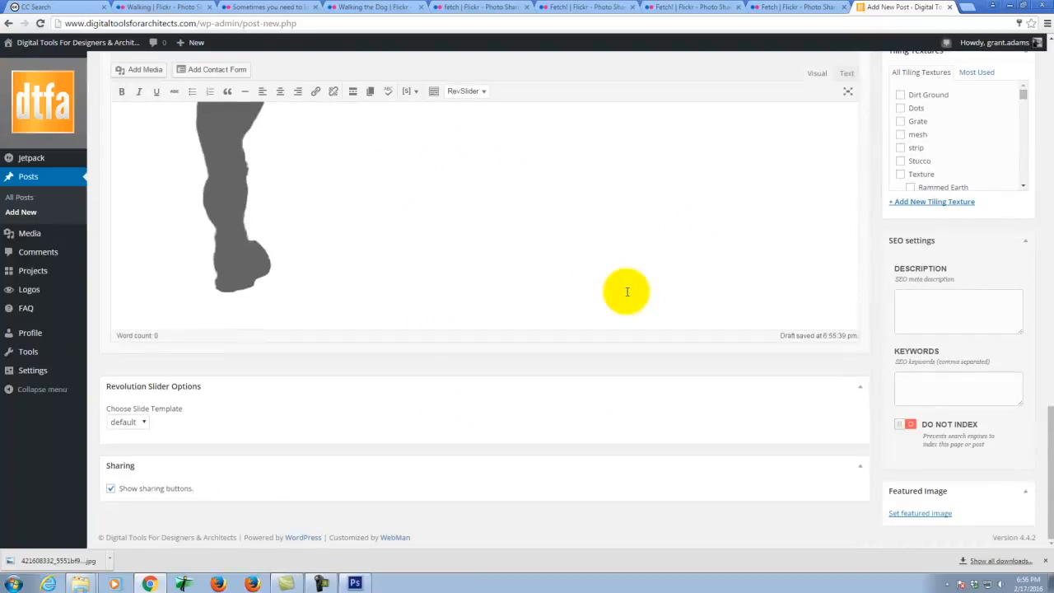
click(920, 512)
click(161, 165)
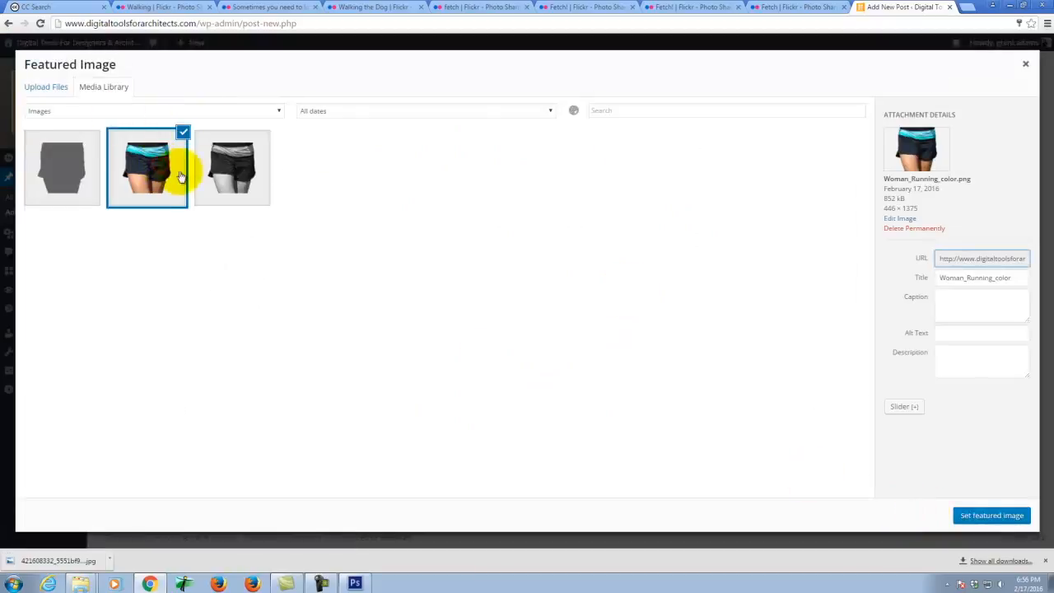
click(1014, 517)
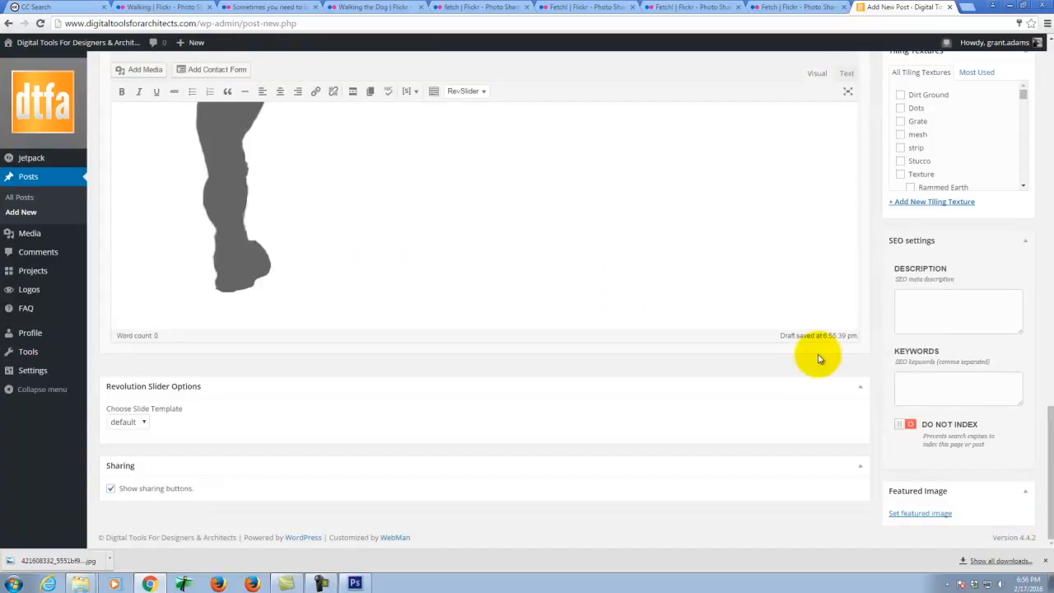
scroll(882, 400, up, 6)
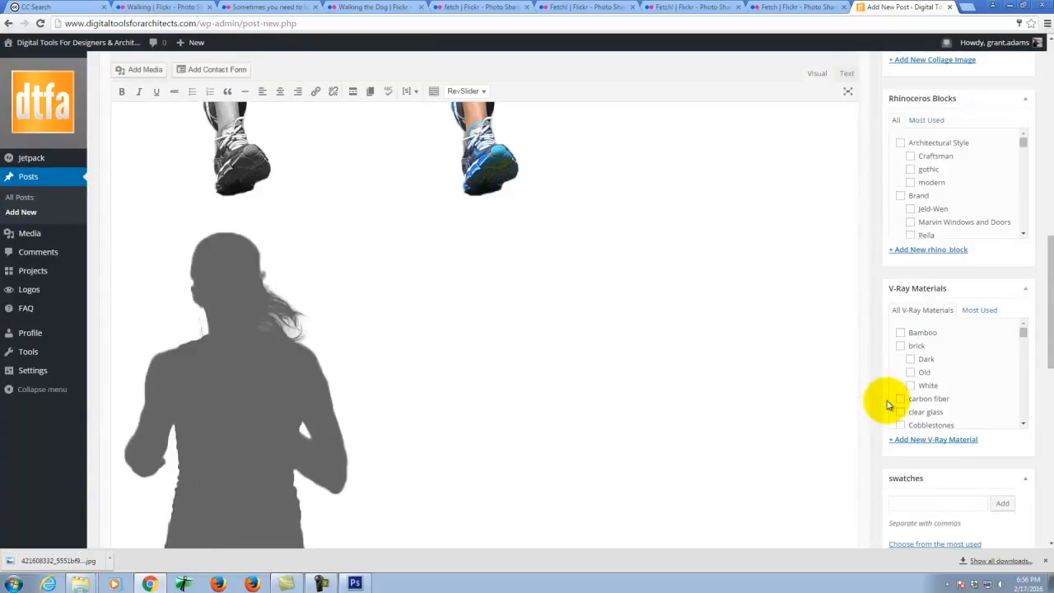
scroll(894, 177, up, 4)
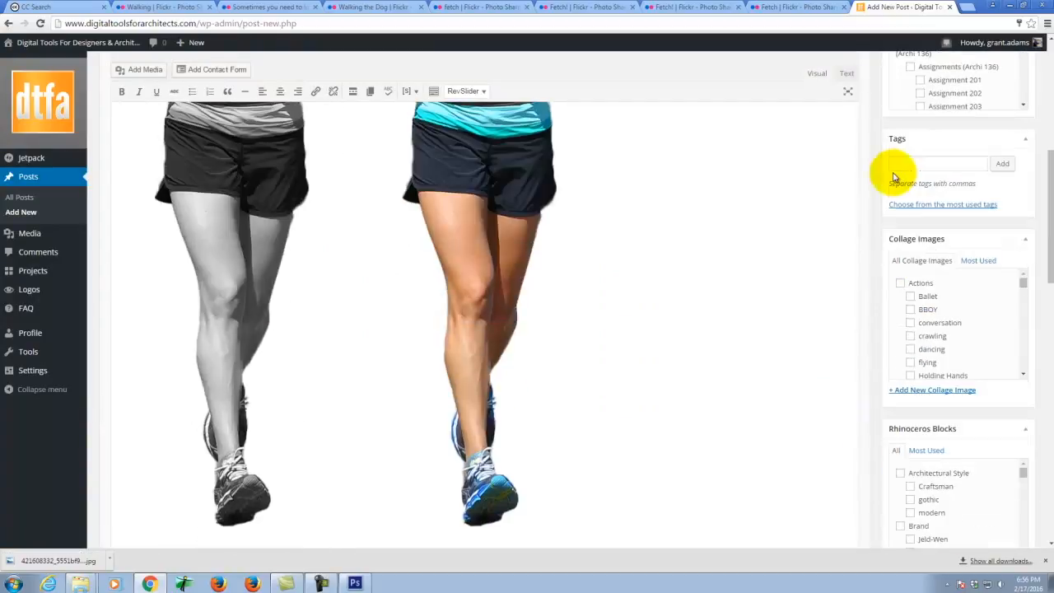
scroll(914, 173, up, 4)
scroll(930, 190, down, 1)
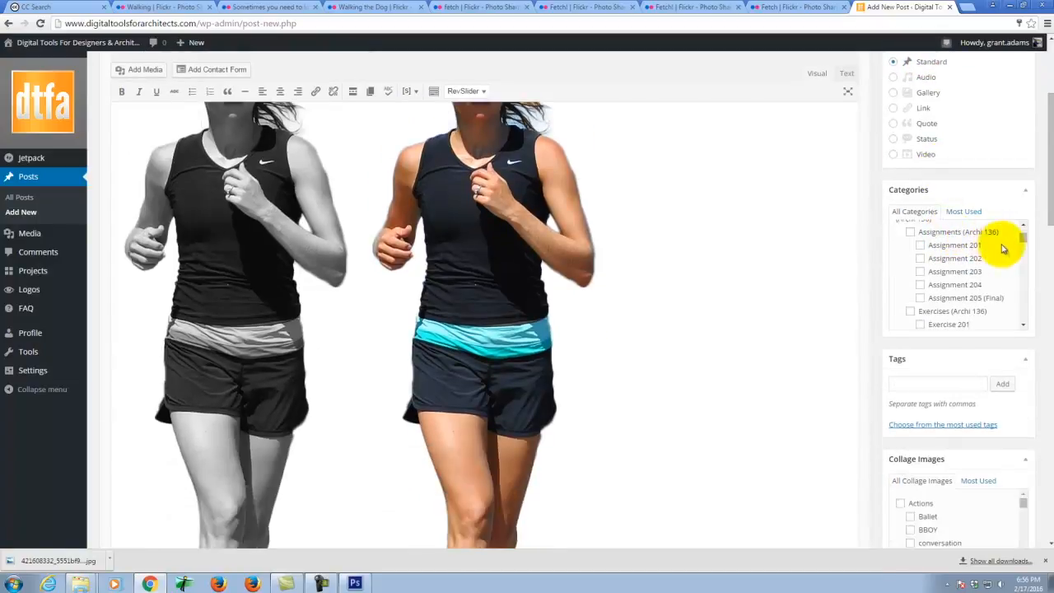
drag(1023, 237, 1029, 287)
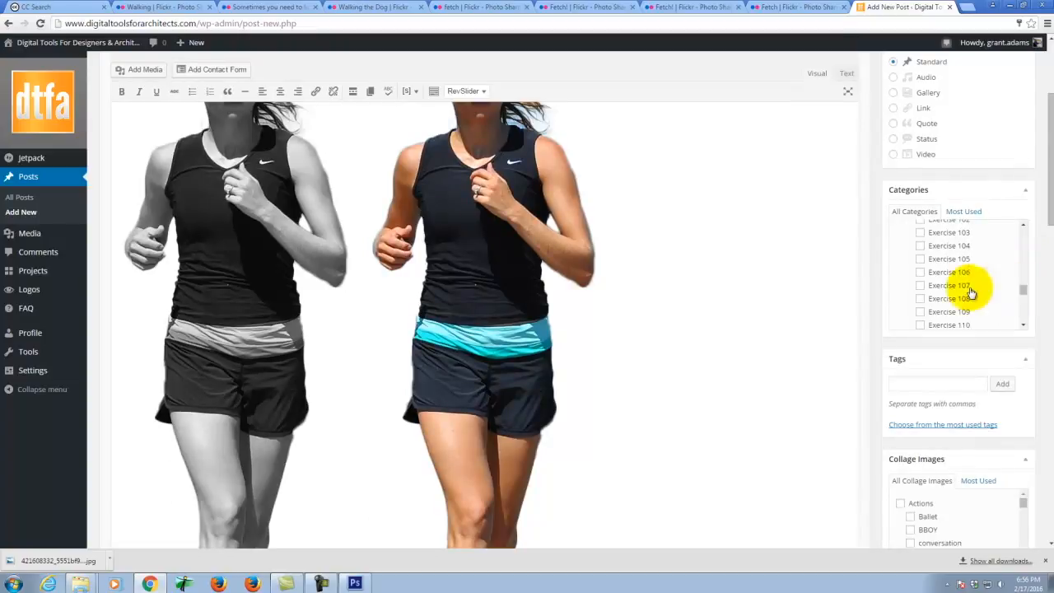
- File the post under Exercise 107 and tag it running, female, Girl and woman in Collage Images
click(920, 284)
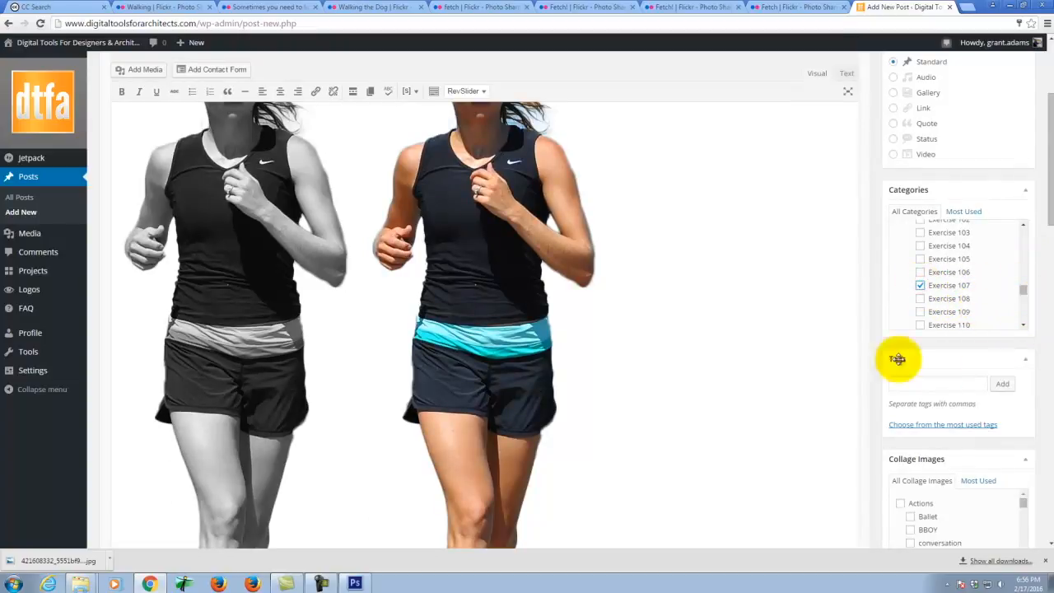
scroll(851, 334, down, 3)
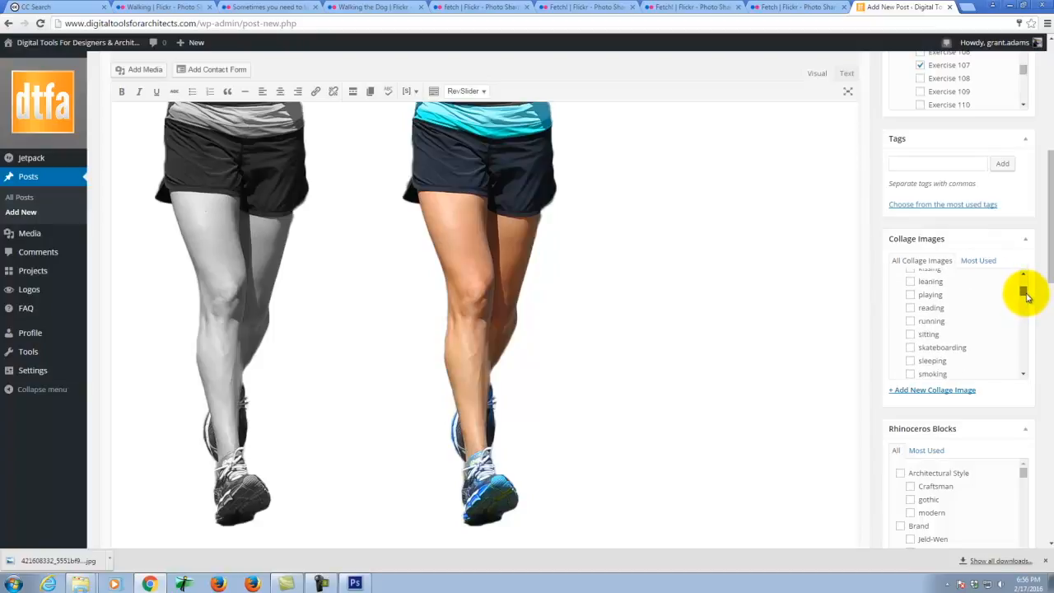
click(909, 321)
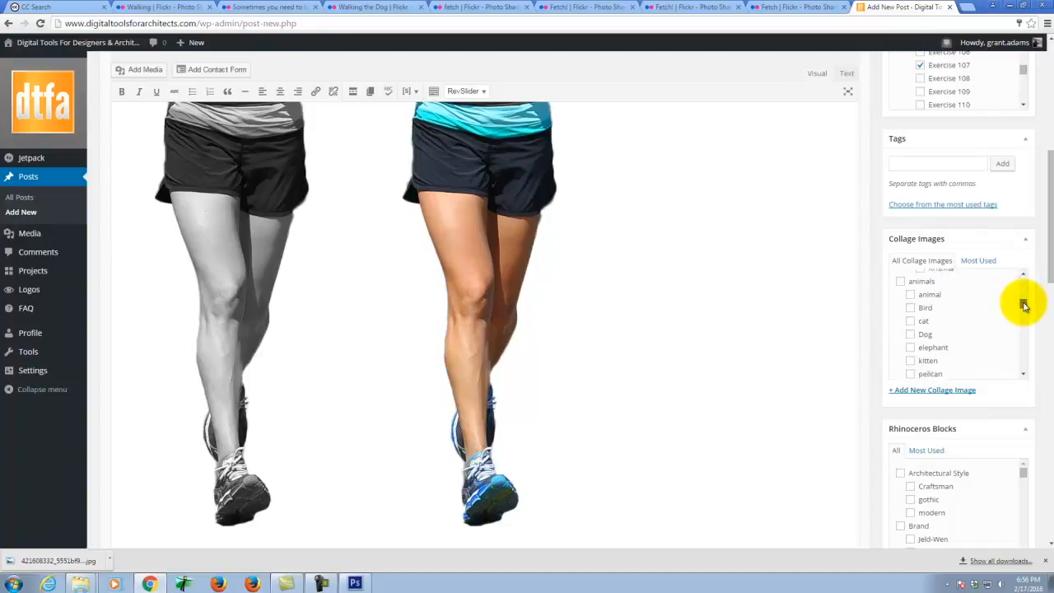
drag(1025, 320, 1025, 325)
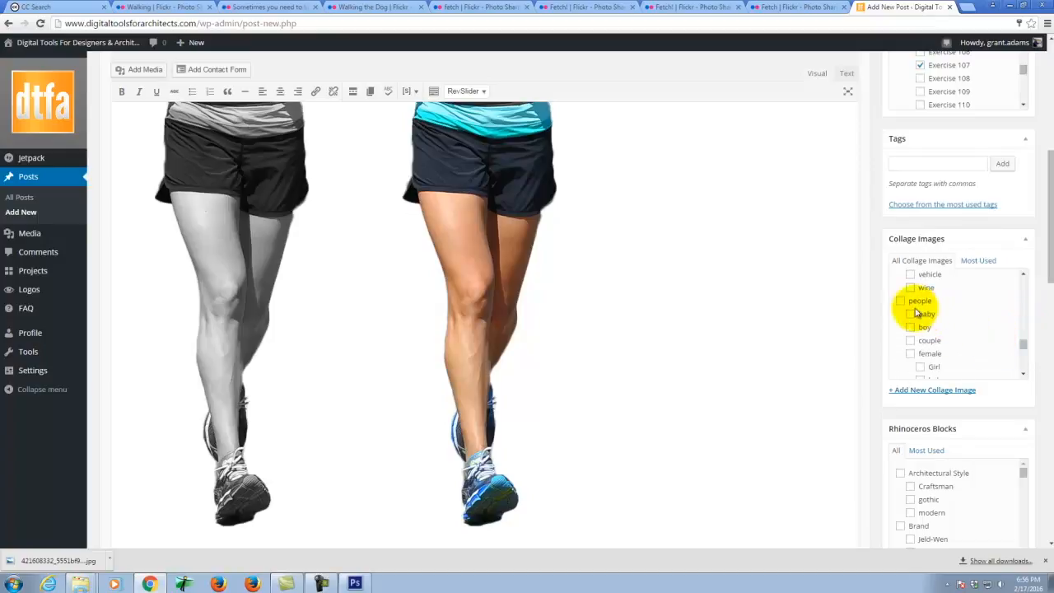
click(911, 354)
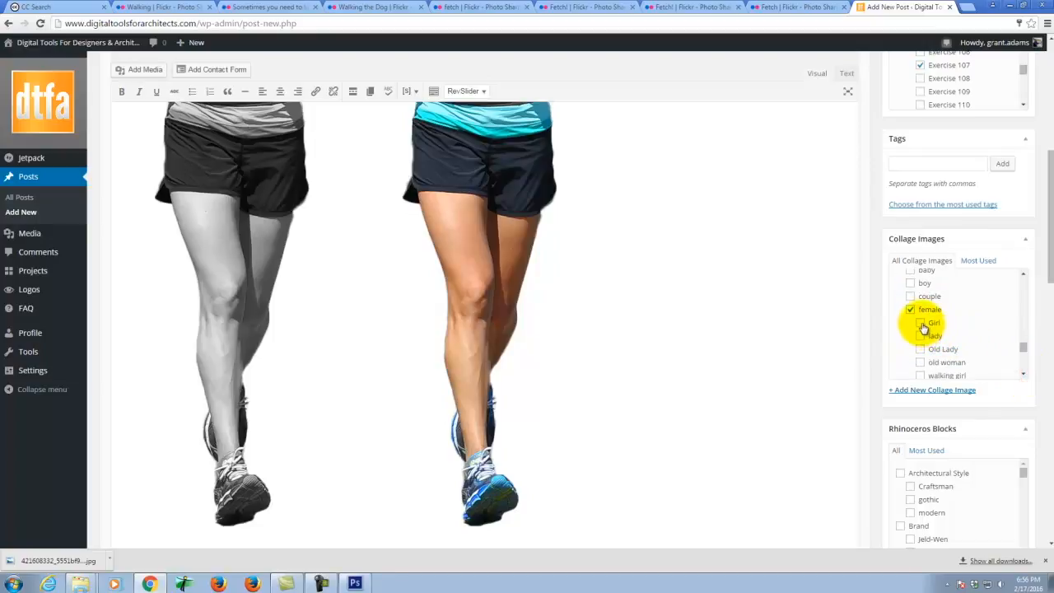
click(919, 322)
scroll(1020, 374, down, 2)
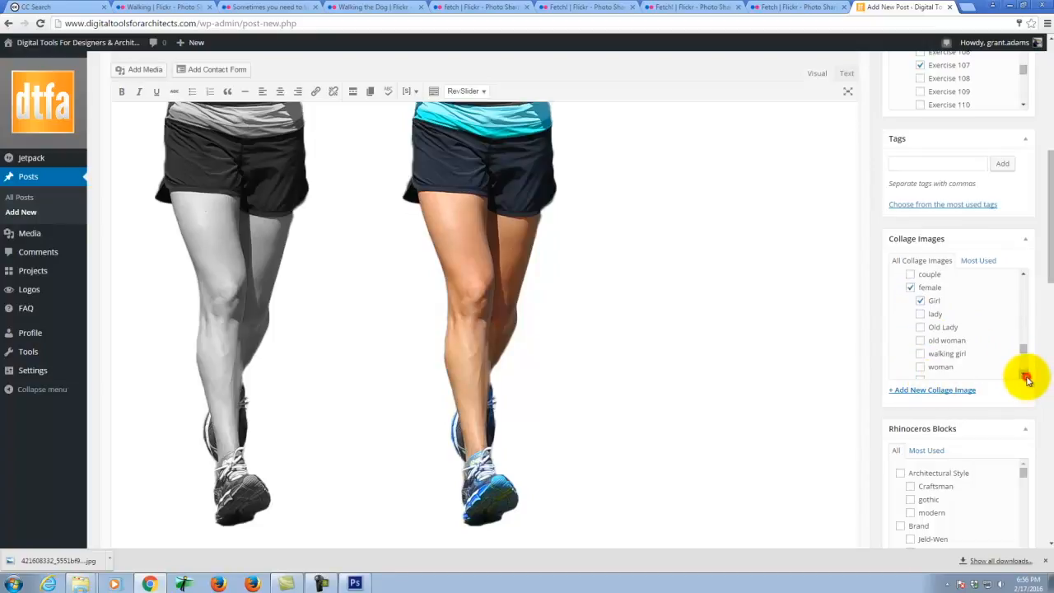
click(919, 344)
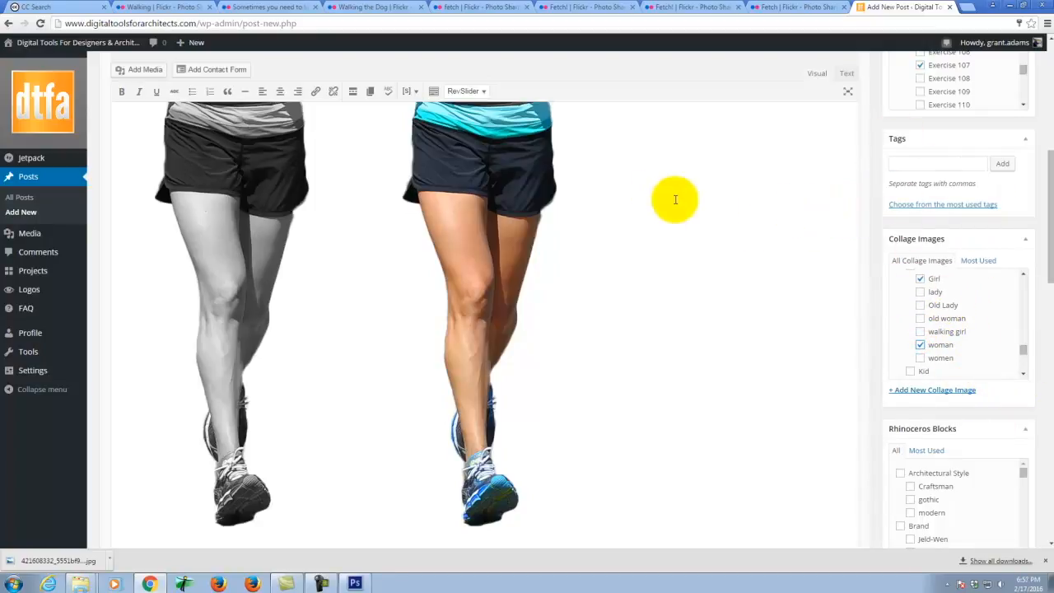
scroll(675, 197, up, 5)
click(230, 98)
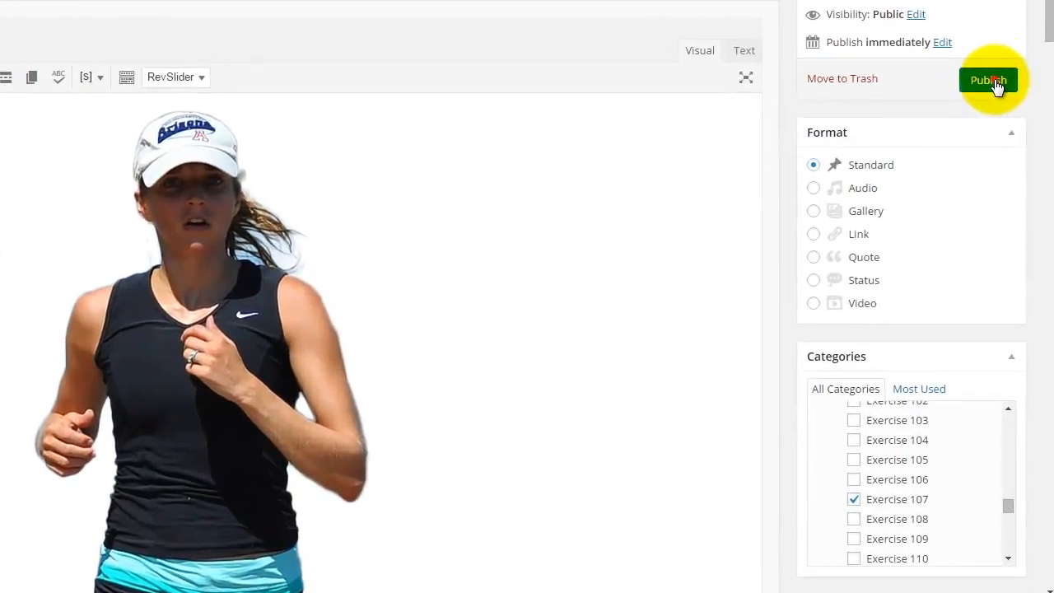
- Publish the Woman Running post and scroll through the published result
click(1015, 205)
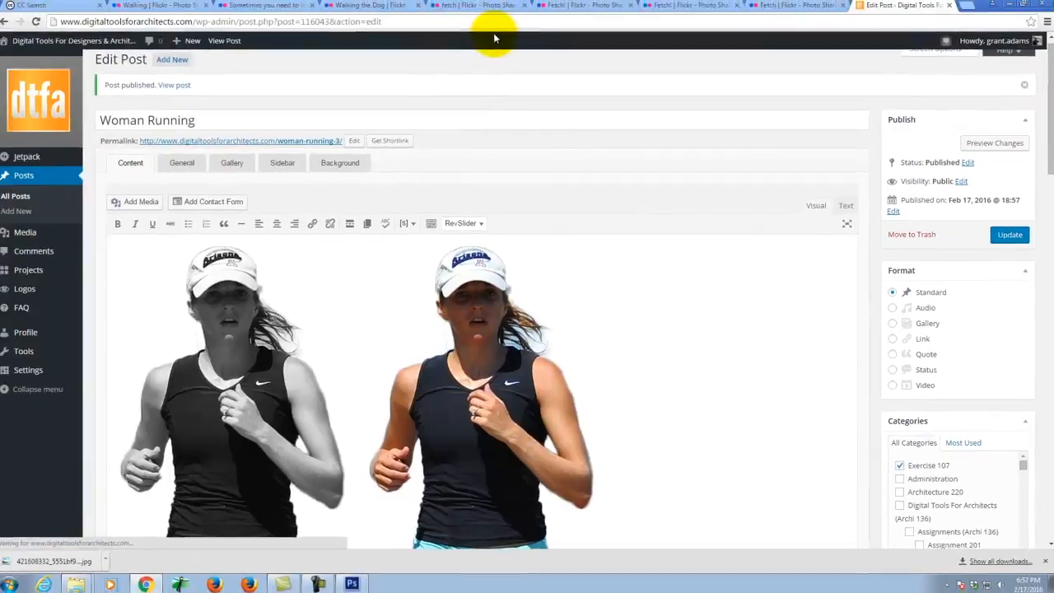
scroll(650, 358, down, 8)
scroll(650, 357, up, 4)
scroll(625, 313, up, 4)
scroll(552, 346, down, 4)
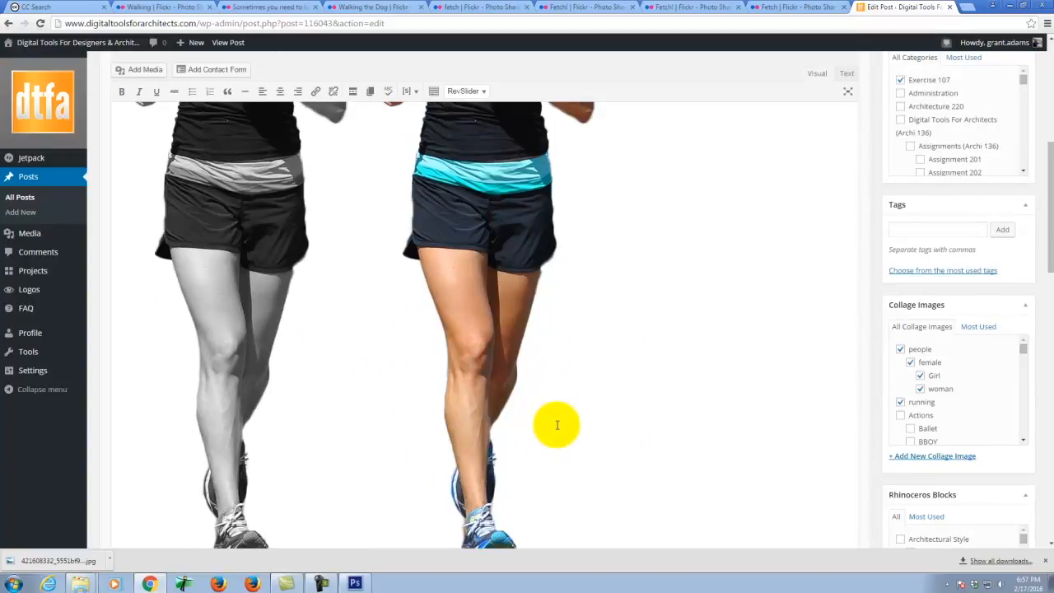
scroll(550, 415, down, 5)
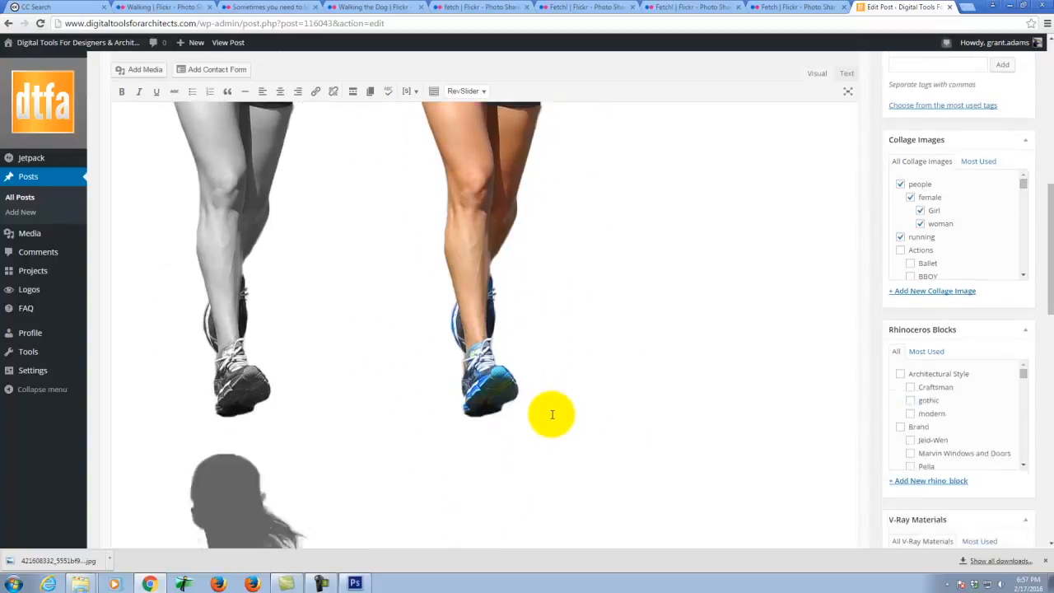
scroll(519, 337, up, 9)
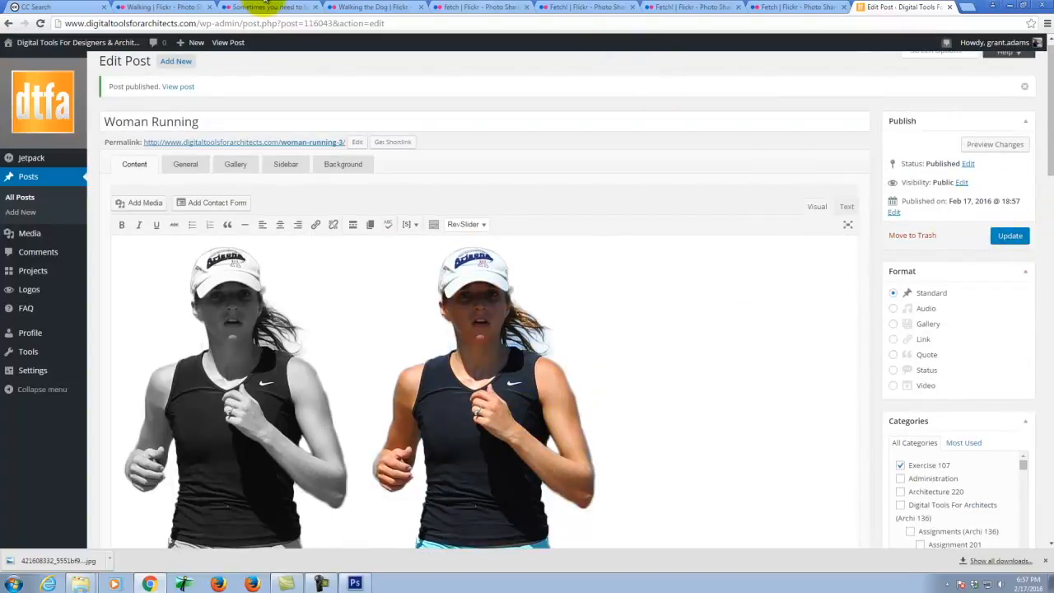
- Load the Digital Tools for Architects site in a new tab and browse its home page
click(971, 7)
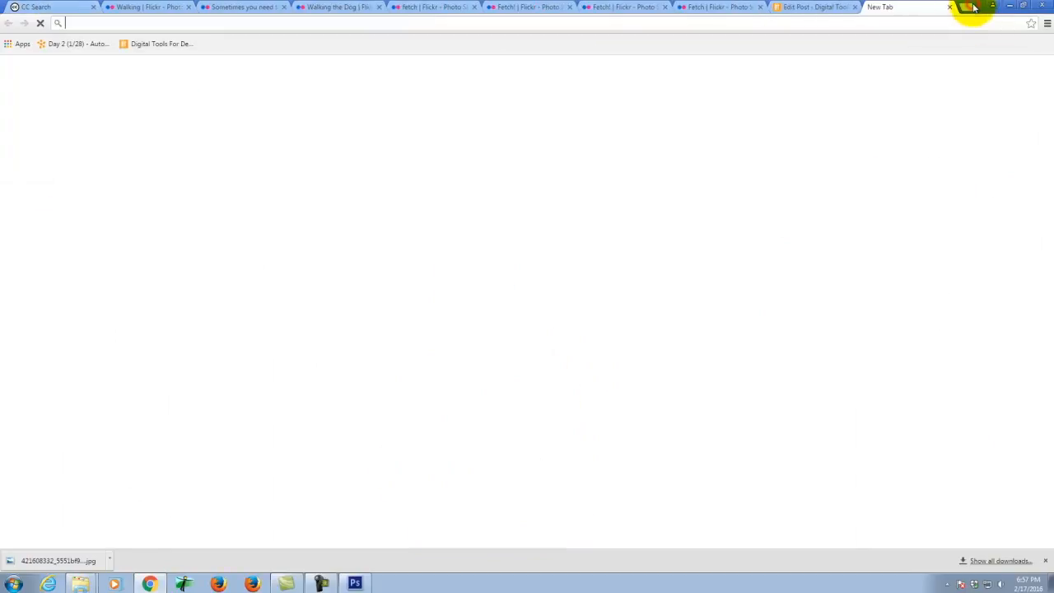
click(164, 45)
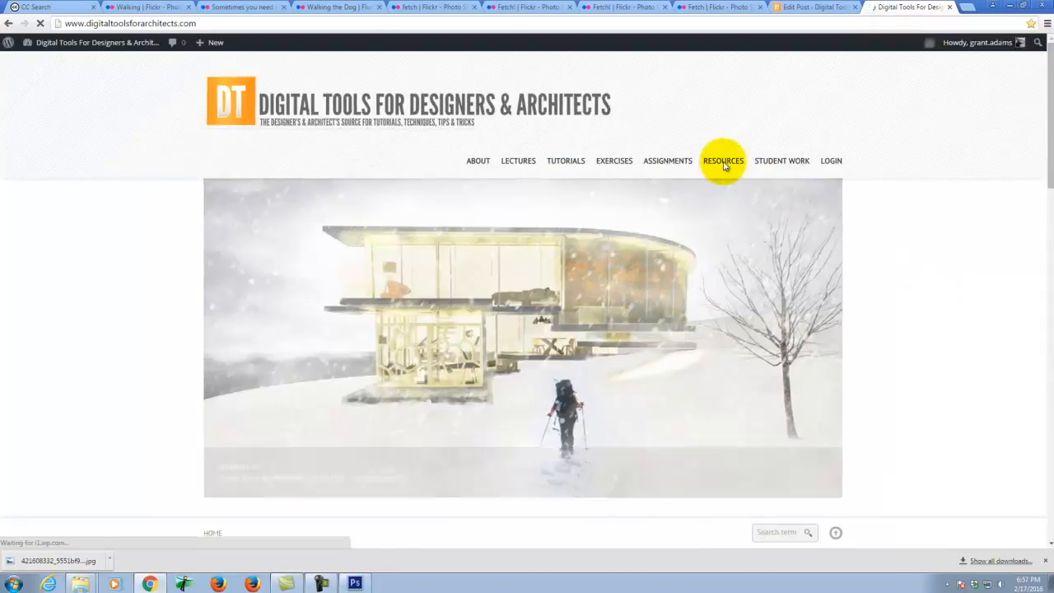
mouse_move(723, 164)
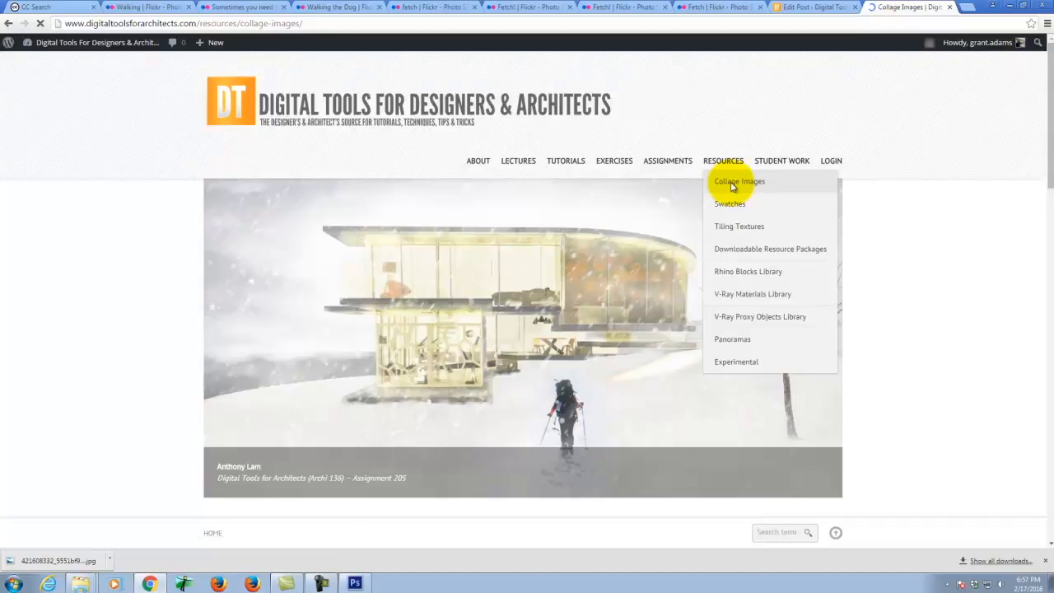
scroll(863, 282, down, 1)
scroll(862, 282, down, 8)
scroll(863, 282, down, 7)
scroll(863, 283, up, 4)
scroll(863, 283, up, 6)
scroll(733, 273, up, 4)
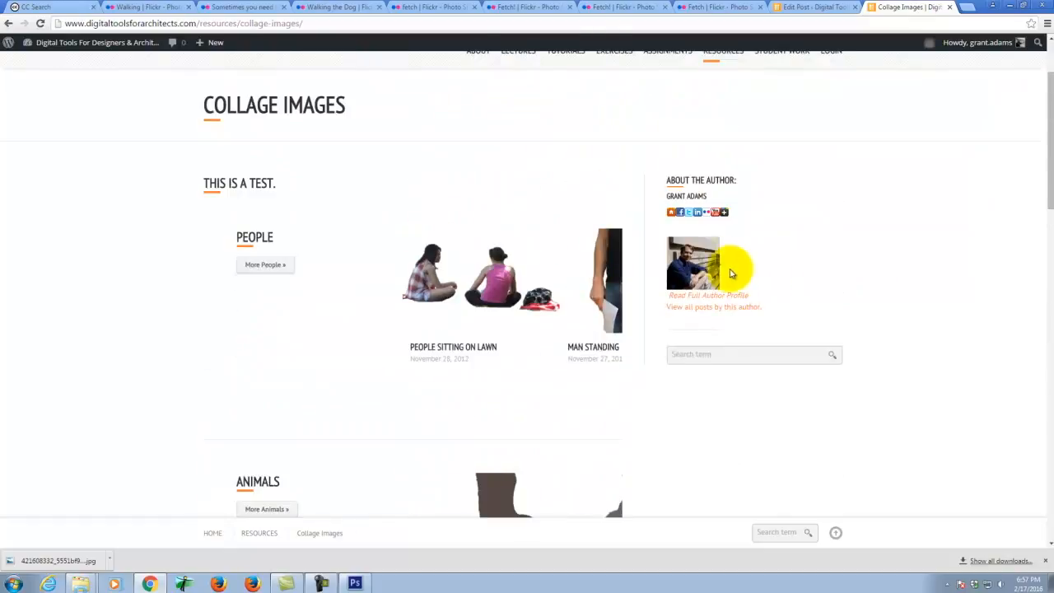
- Go to the People collage list and open the Woman Riding a Bike post
click(275, 265)
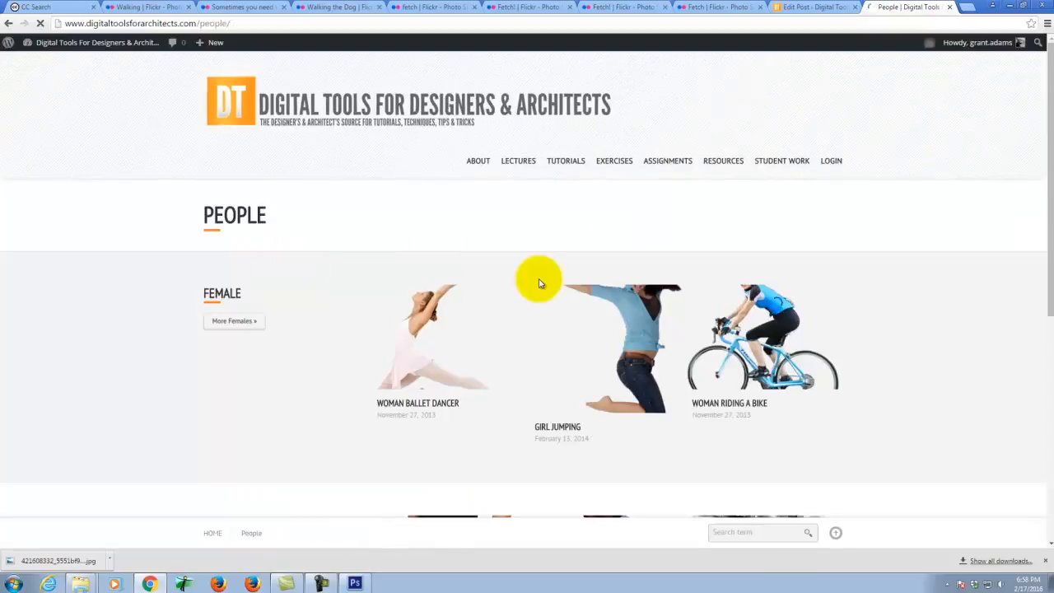
scroll(824, 305, down, 4)
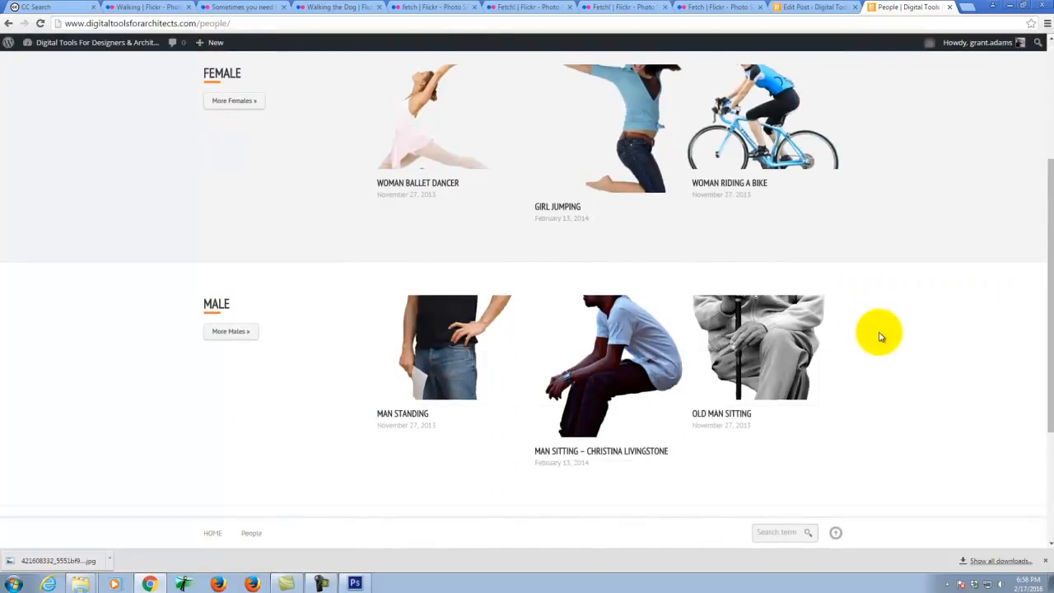
scroll(879, 336, down, 1)
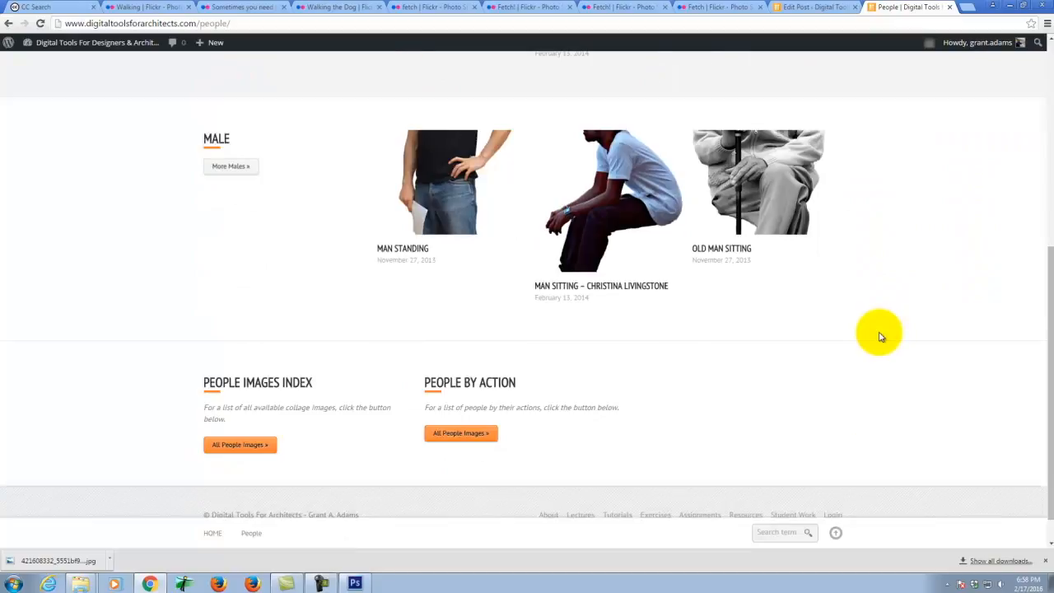
scroll(878, 334, up, 4)
click(743, 347)
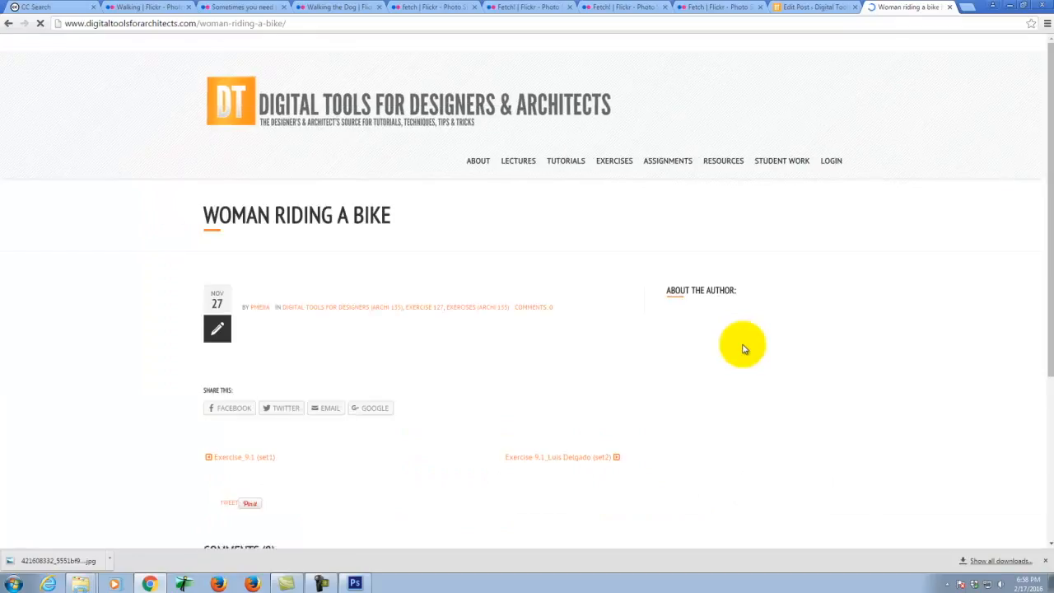
- Review the bike post's colour, greyscale and silhouette images, then return to Photoshop
scroll(701, 318, down, 3)
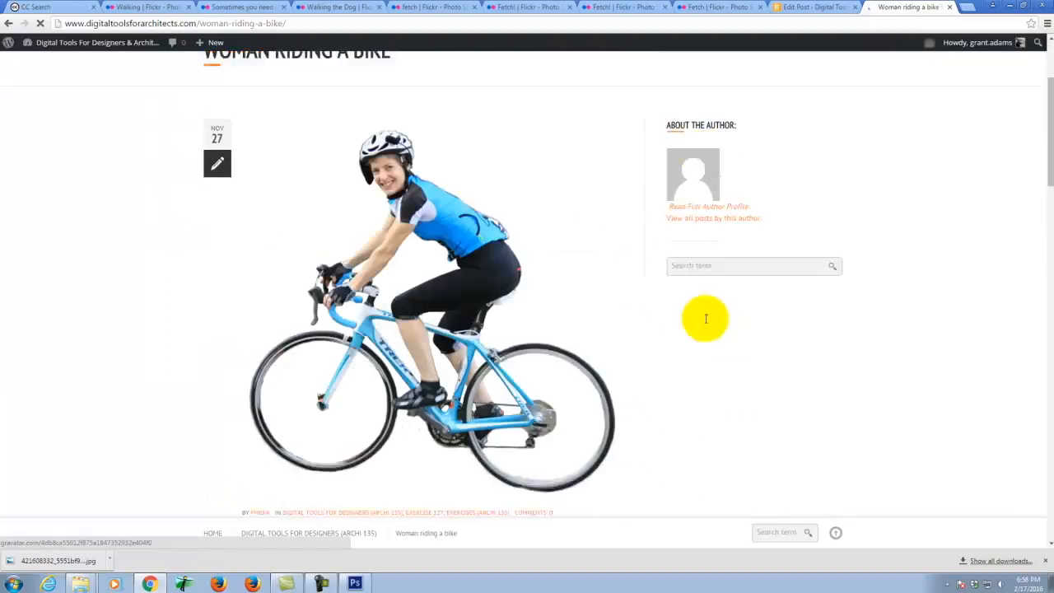
scroll(420, 189, down, 8)
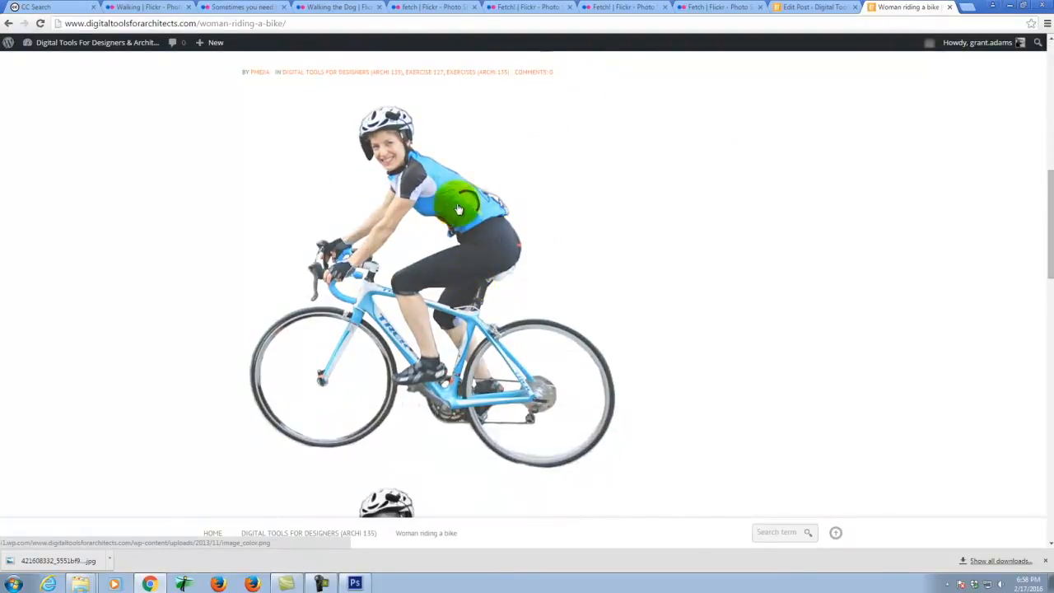
scroll(450, 346, down, 5)
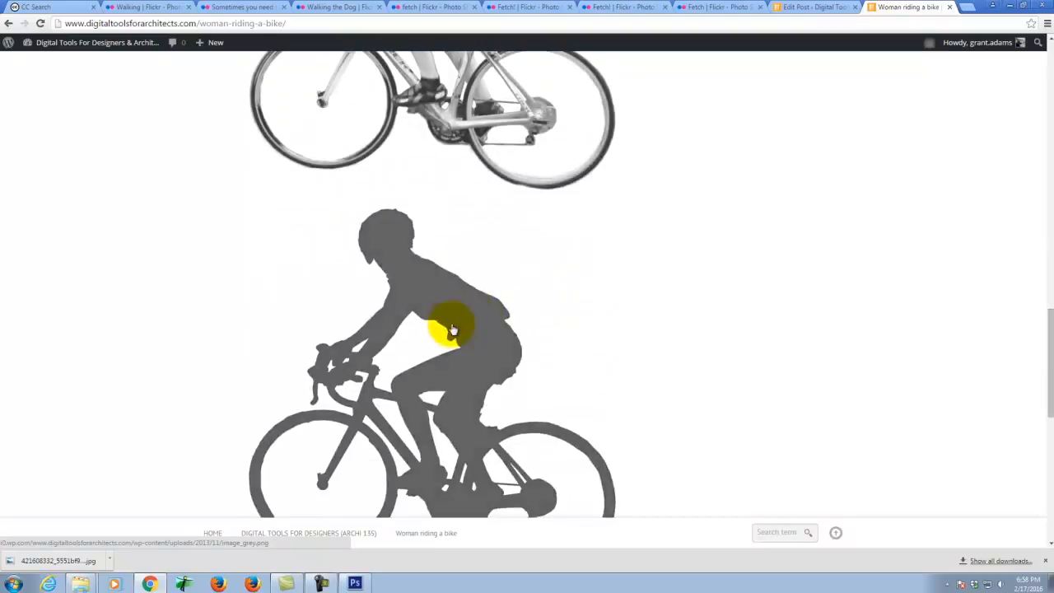
scroll(549, 305, down, 2)
scroll(549, 306, up, 10)
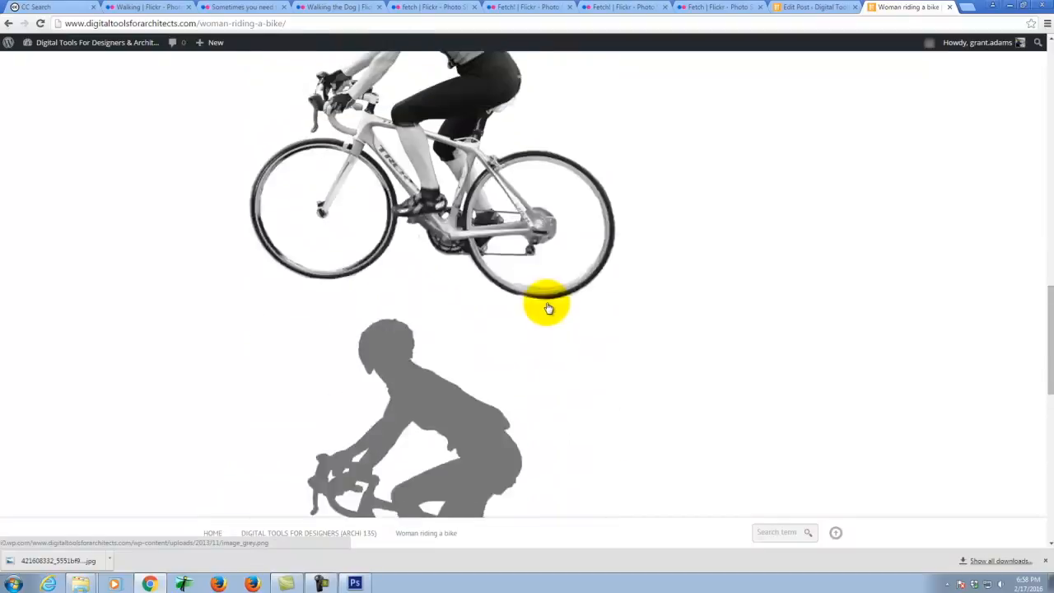
scroll(547, 306, up, 3)
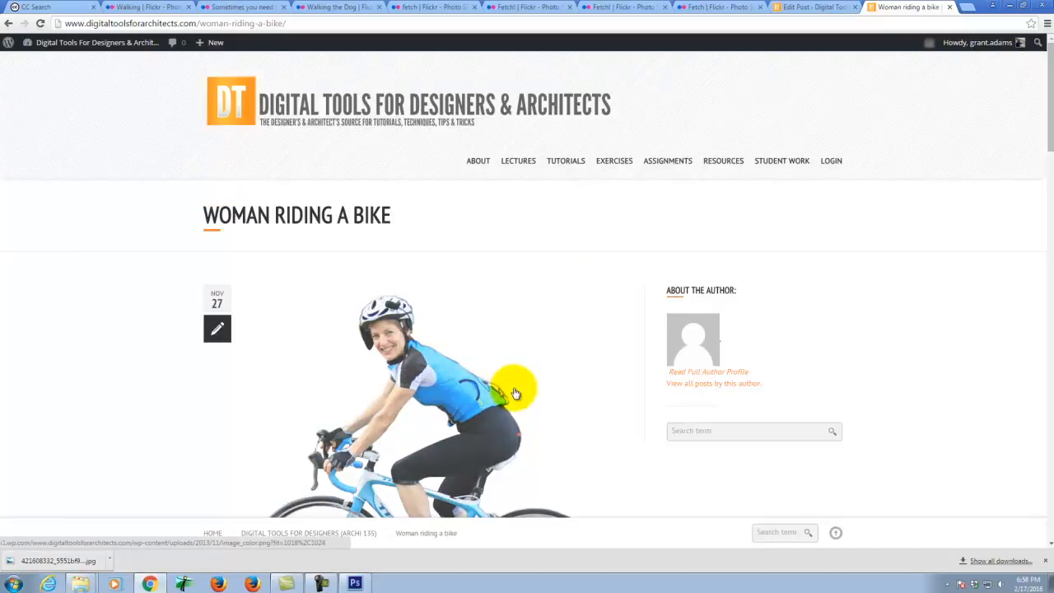
mouse_move(793, 161)
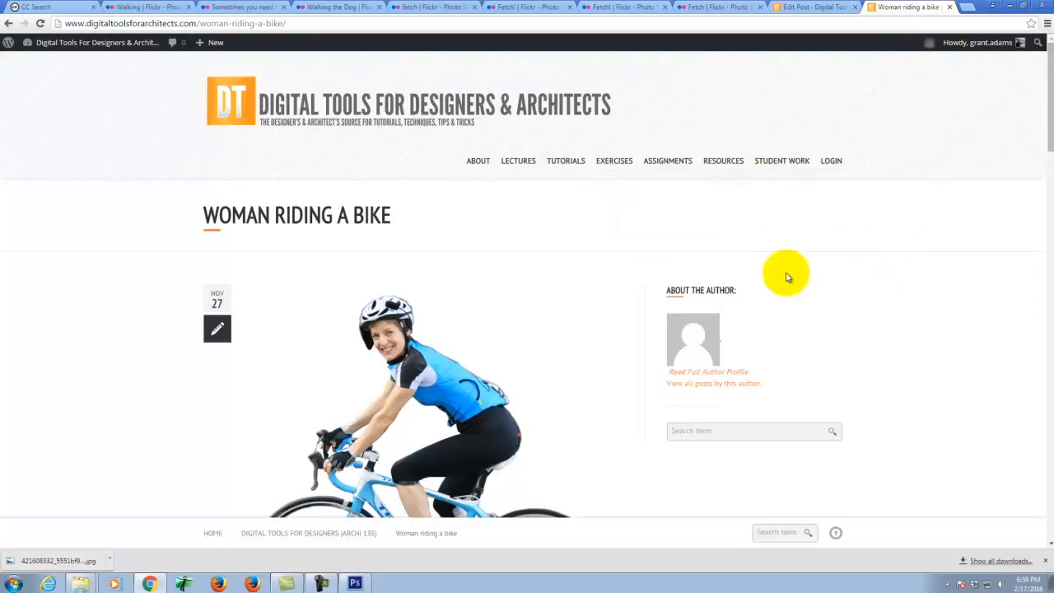
scroll(739, 268, down, 1)
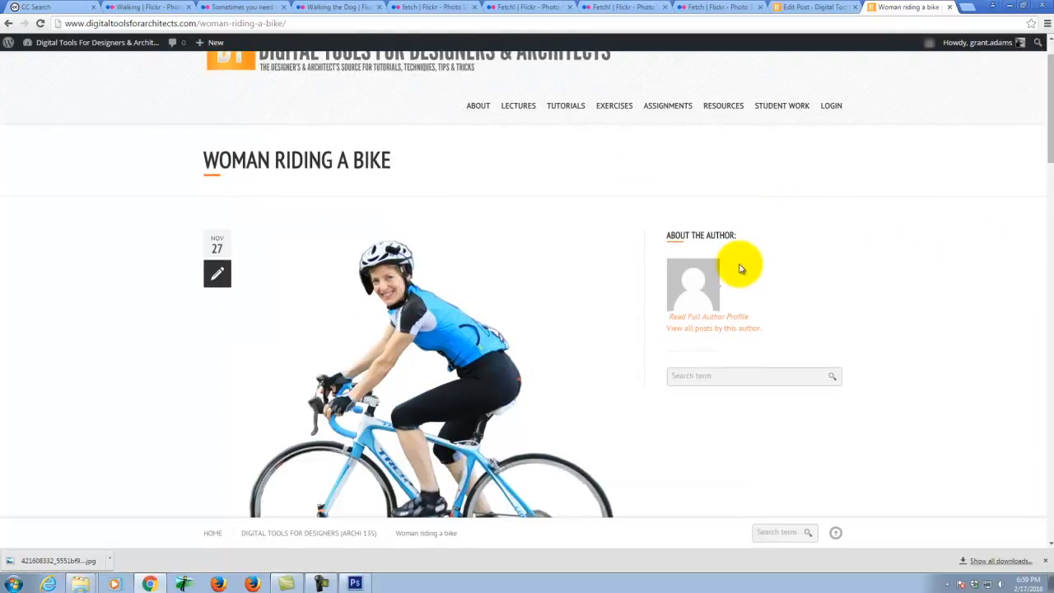
scroll(645, 326, down, 5)
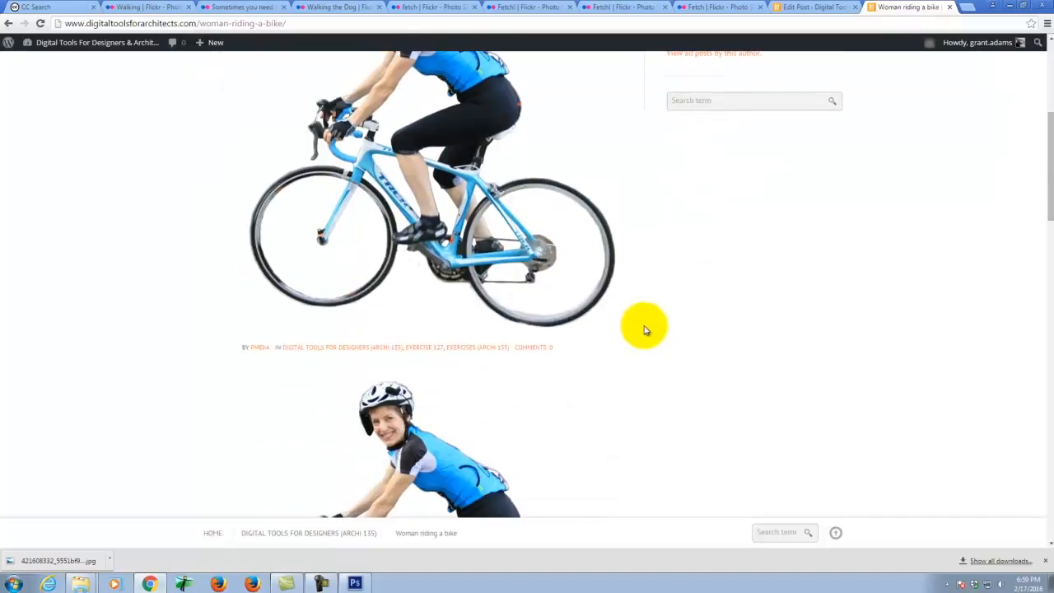
click(354, 581)
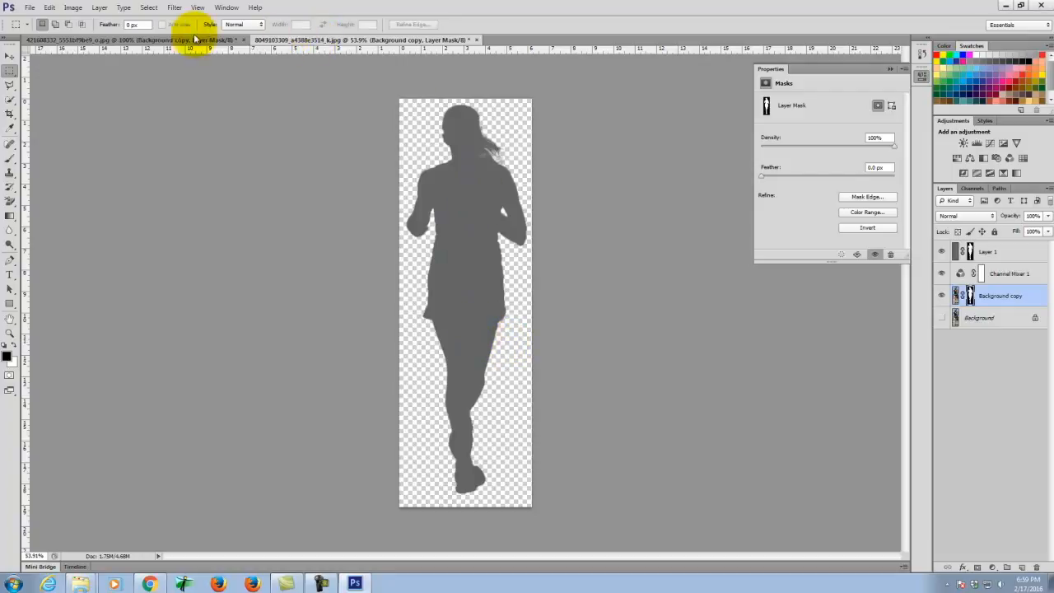
- Close the runner silhouette and man-with-dog documents without saving changes
click(475, 39)
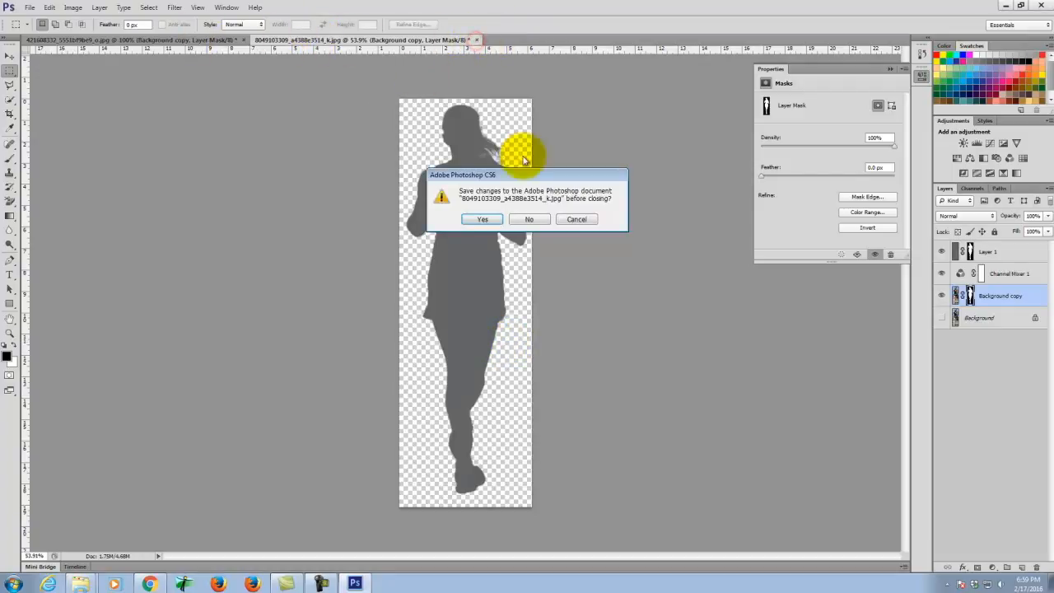
click(529, 220)
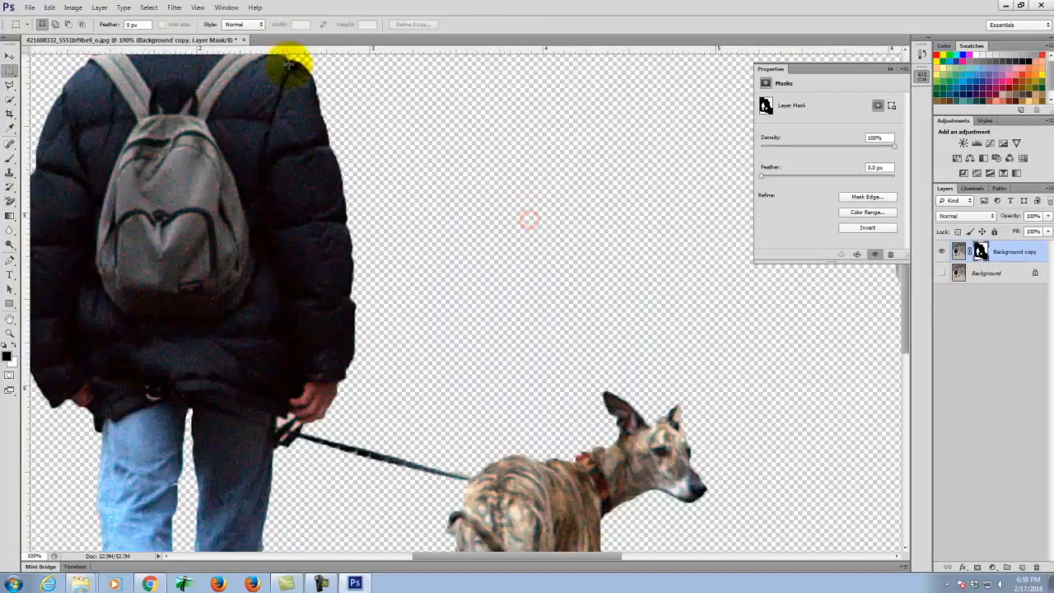
click(247, 41)
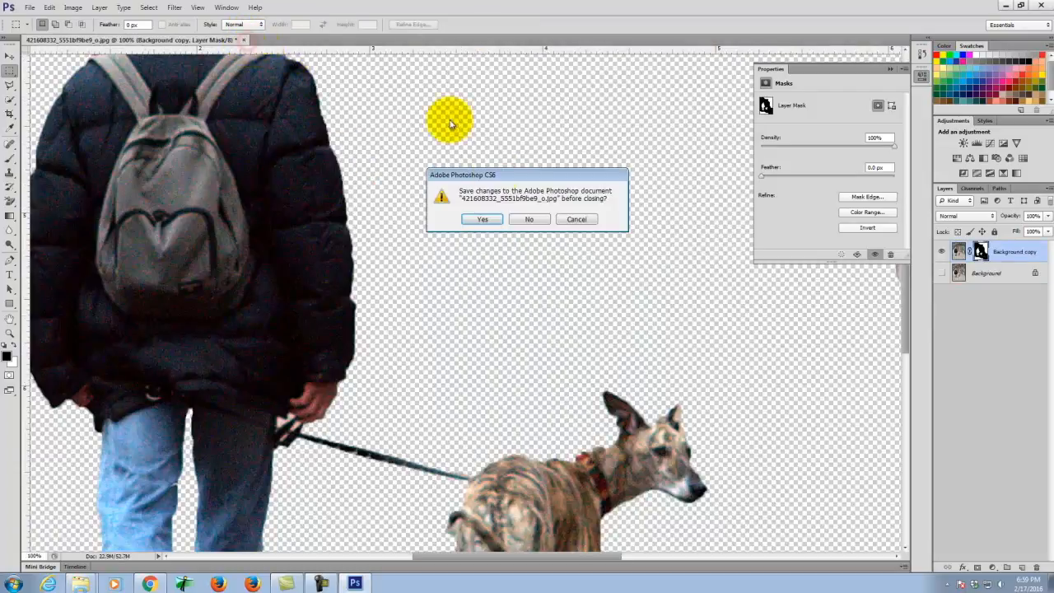
click(527, 220)
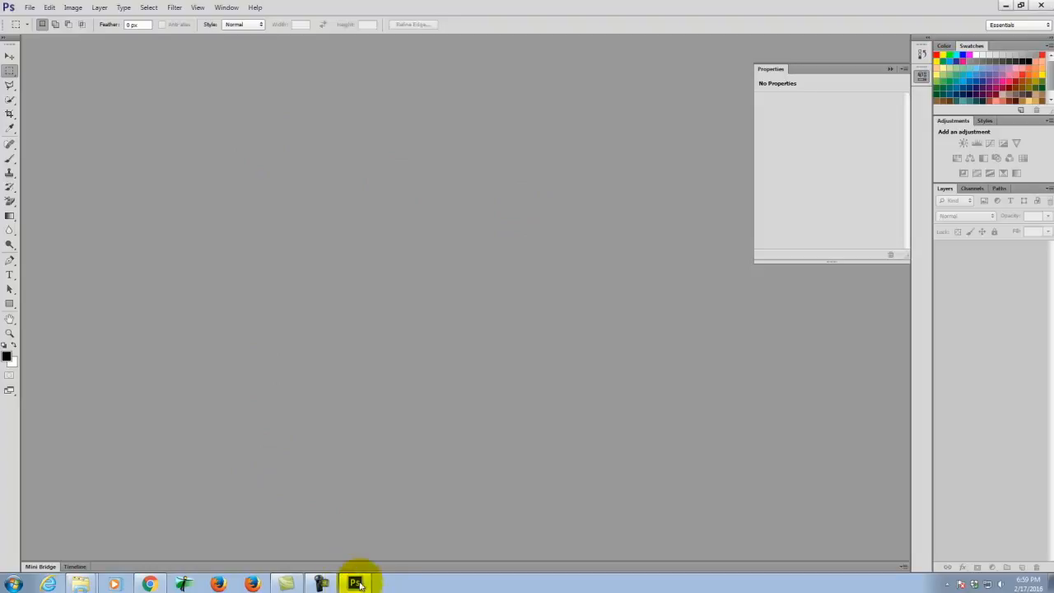
click(36, 10)
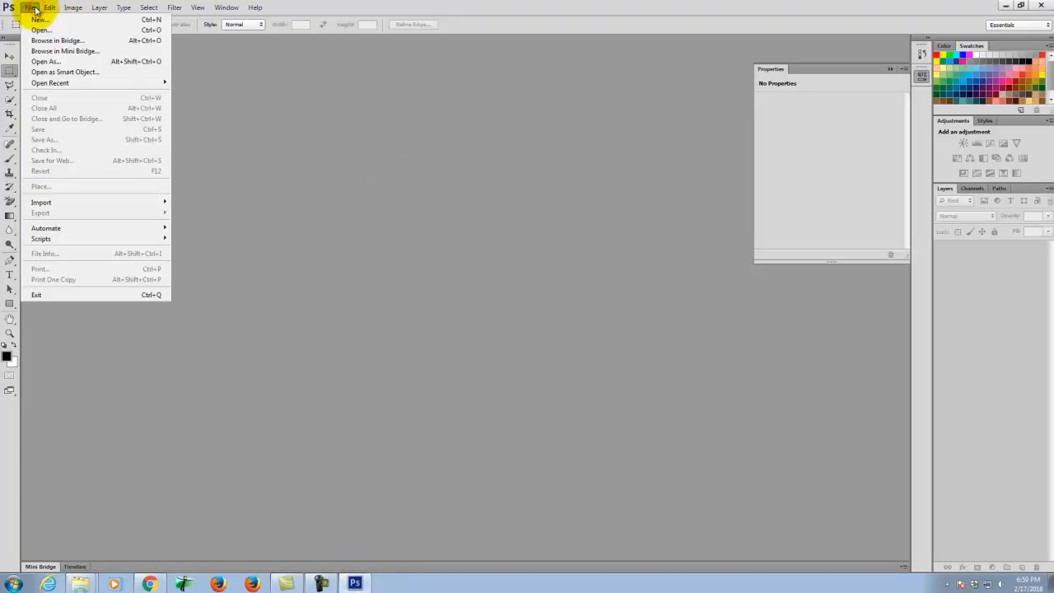
click(41, 29)
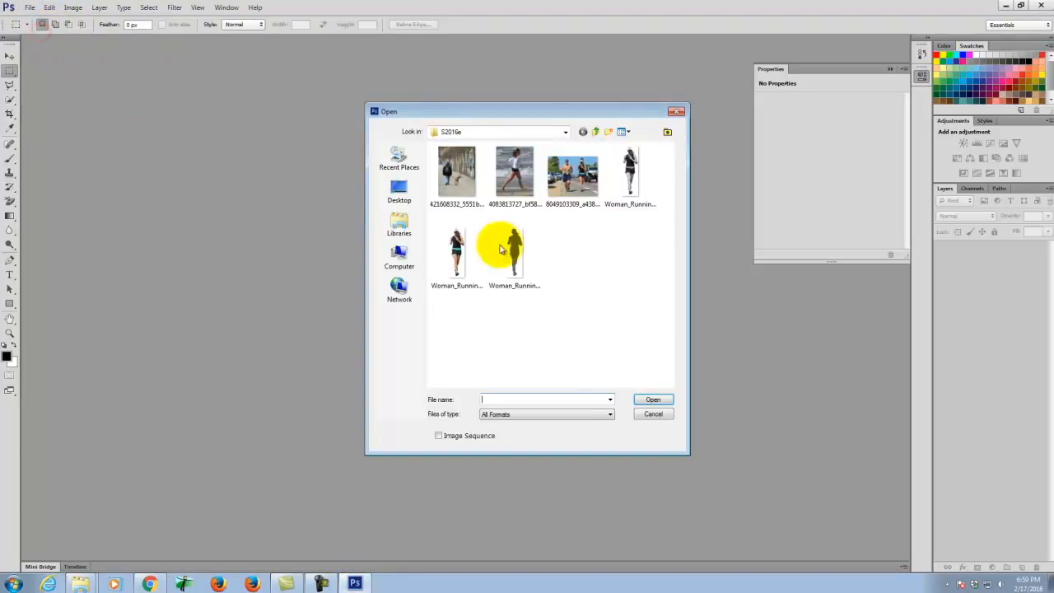
click(506, 156)
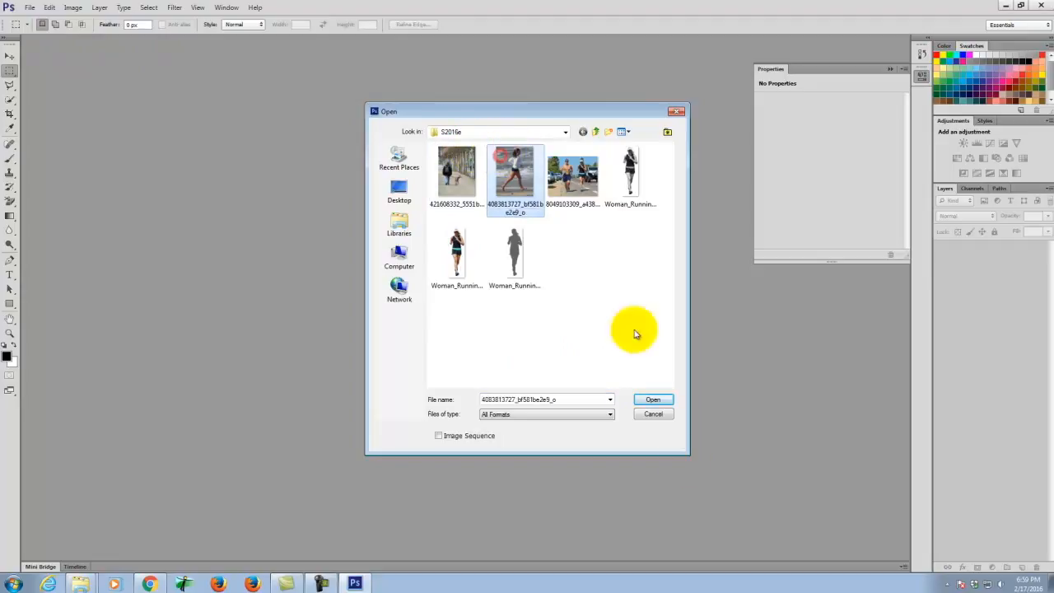
click(653, 400)
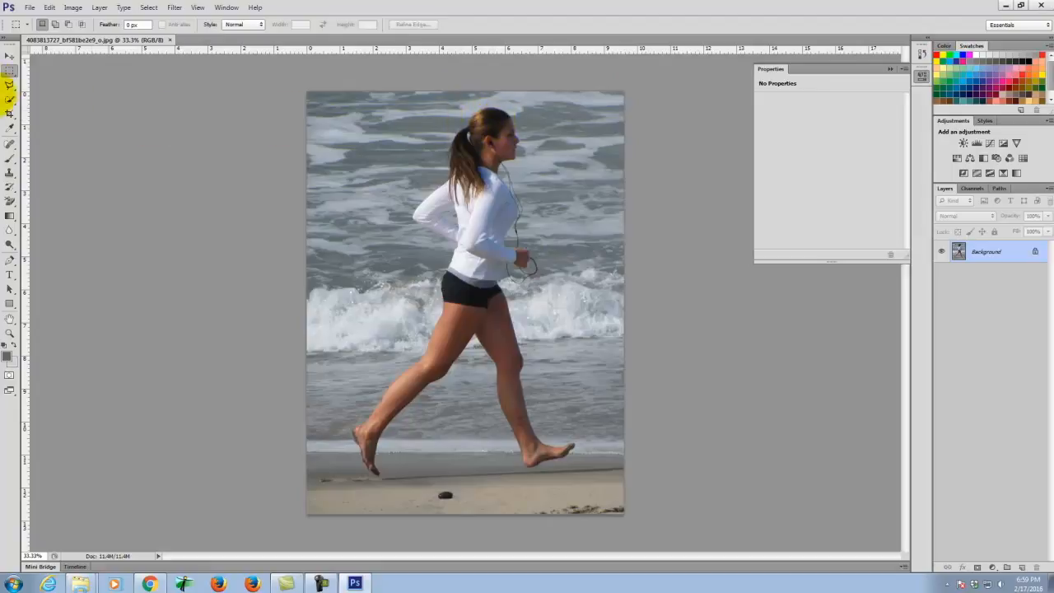
- With the Quick Selection tool, select the water above the runner and the photo's left side
click(10, 99)
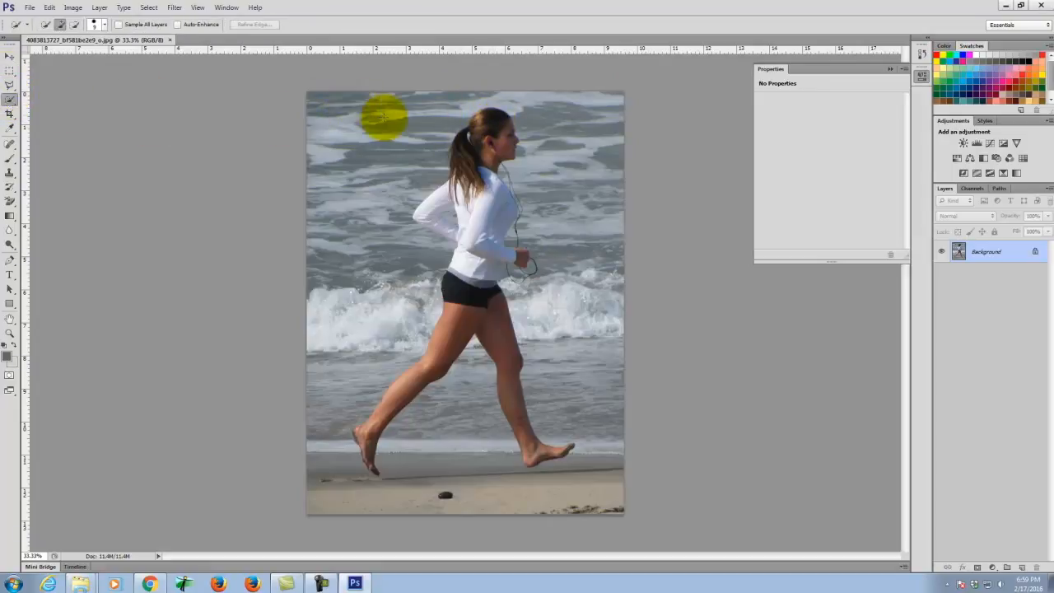
mouse_move(439, 117)
mouse_down()
mouse_move(485, 89)
mouse_move(563, 114)
mouse_move(589, 167)
mouse_move(614, 293)
mouse_move(602, 402)
mouse_move(619, 449)
mouse_move(602, 472)
mouse_move(513, 508)
mouse_move(474, 508)
mouse_move(466, 400)
mouse_up()
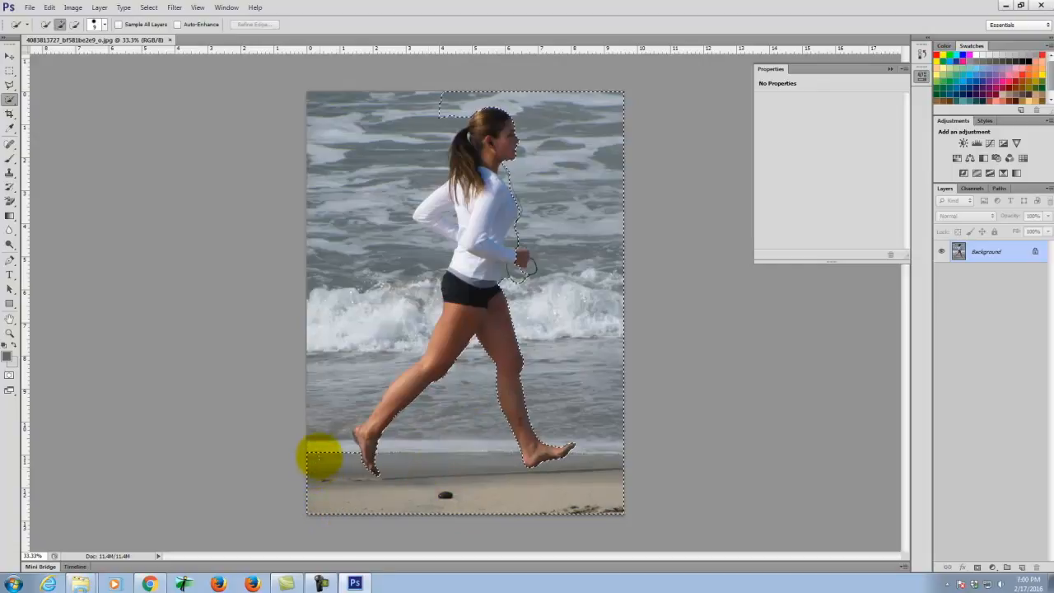
mouse_move(319, 427)
mouse_down()
mouse_move(341, 319)
mouse_move(333, 131)
mouse_move(425, 110)
mouse_move(536, 126)
mouse_move(502, 183)
mouse_up()
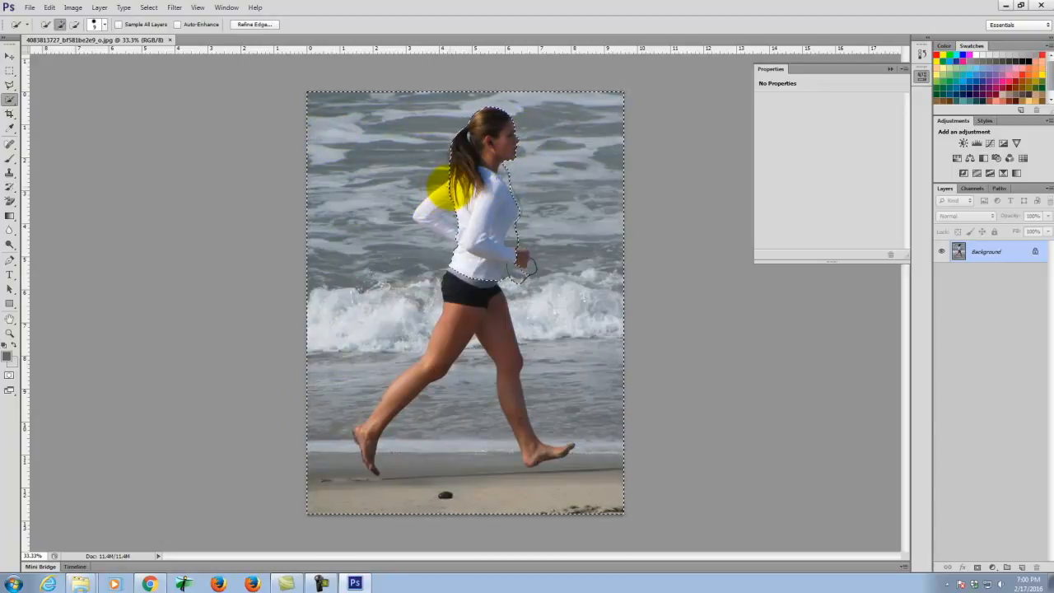
- Zoom in on the runner and refine the selection along her hair, shoulder and elbow
key(ctrl+equal)
key(ctrl+equal)
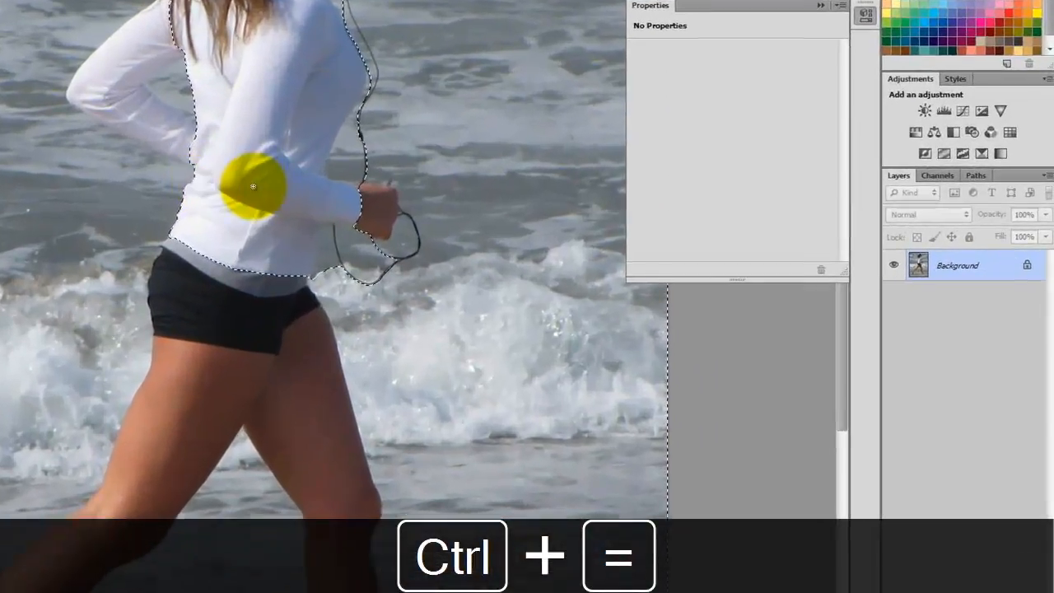
drag(197, 151, 397, 369)
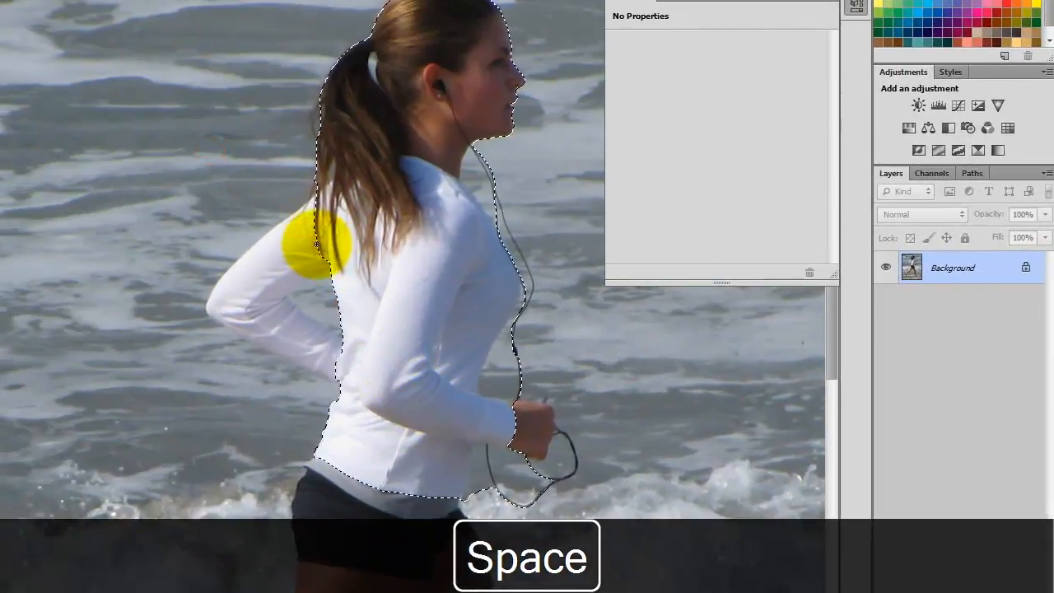
mouse_move(316, 244)
mouse_down()
mouse_move(322, 213)
mouse_move(266, 241)
mouse_move(232, 280)
mouse_move(237, 311)
mouse_move(275, 330)
mouse_move(265, 296)
mouse_move(292, 277)
mouse_move(271, 272)
mouse_move(241, 303)
mouse_move(278, 340)
mouse_move(230, 321)
mouse_move(341, 372)
mouse_move(245, 379)
mouse_move(262, 359)
mouse_move(217, 330)
mouse_move(266, 354)
mouse_up()
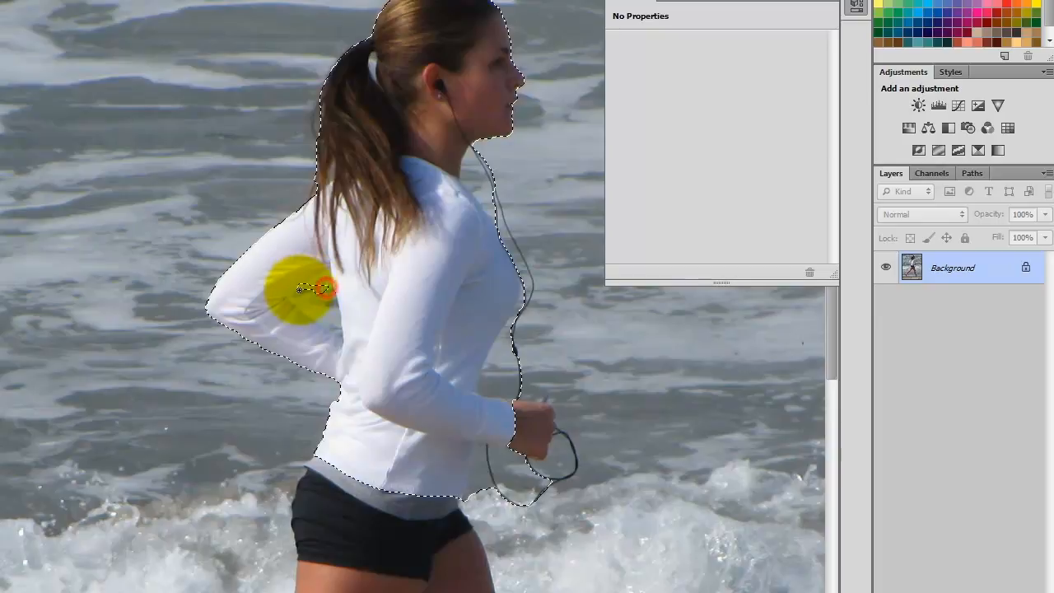
mouse_move(341, 331)
mouse_down()
mouse_move(324, 277)
mouse_move(290, 294)
mouse_move(334, 325)
mouse_move(353, 317)
mouse_move(346, 310)
mouse_move(346, 337)
mouse_move(357, 288)
mouse_up()
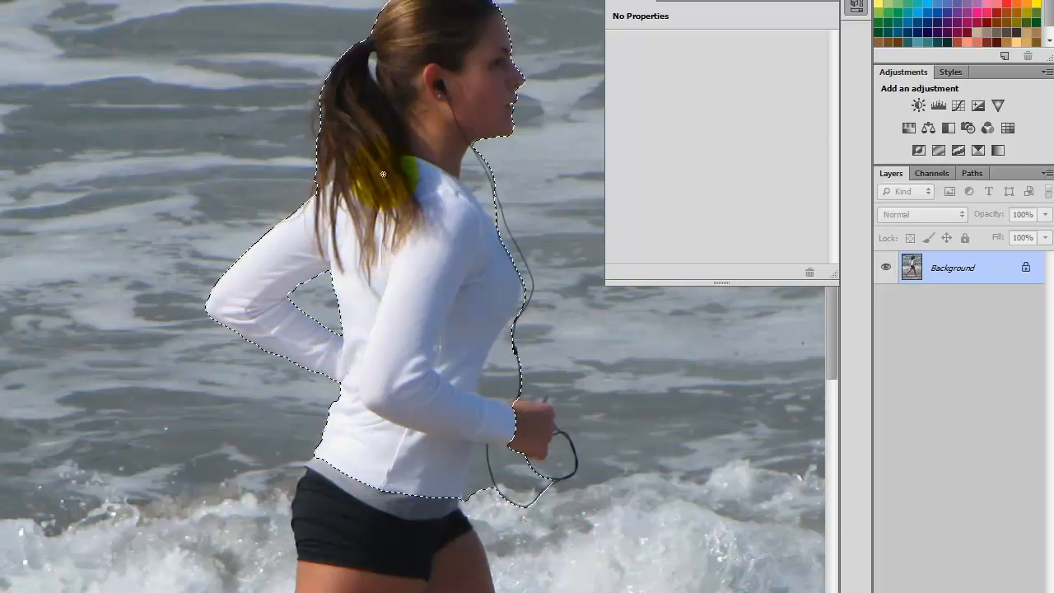
drag(372, 78, 377, 79)
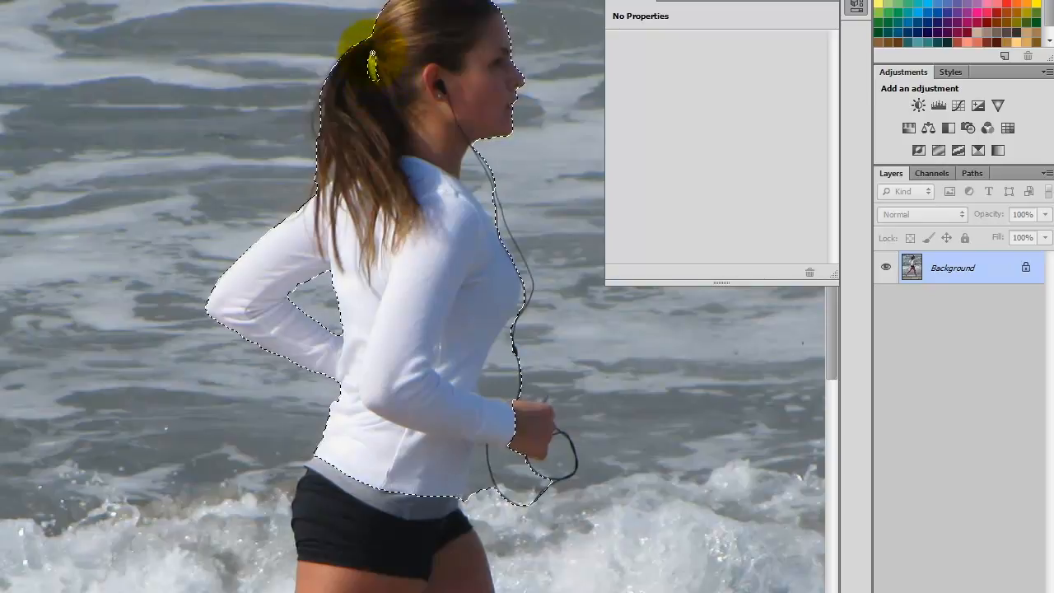
scroll(376, 107, down, 5)
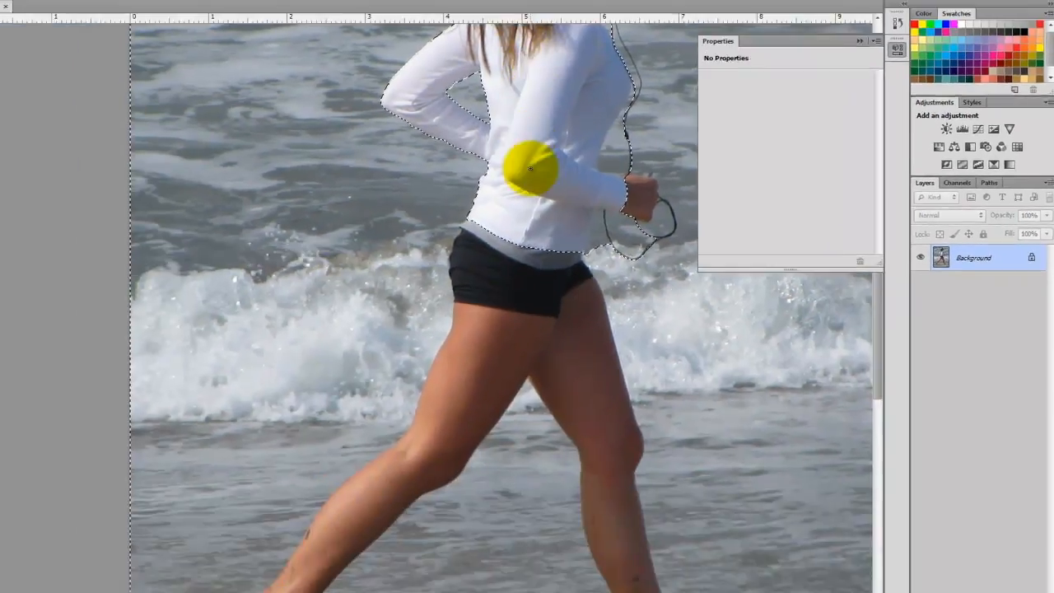
- Trim the selection back to the shorts' lower edge and extend it down the shin
scroll(530, 169, down, 2)
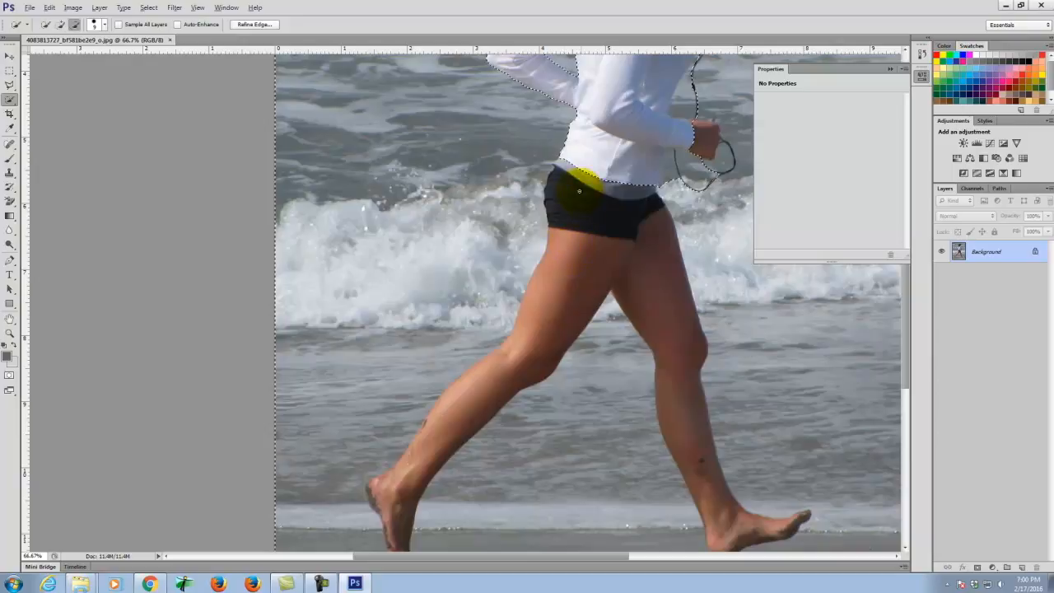
key(alt)
alt+click(565, 223)
mouse_move(568, 169)
mouse_down()
mouse_move(594, 118)
mouse_move(583, 215)
mouse_move(604, 148)
mouse_move(567, 221)
mouse_move(584, 173)
mouse_move(575, 165)
mouse_move(565, 214)
mouse_move(605, 176)
mouse_move(613, 191)
mouse_move(633, 179)
mouse_move(570, 173)
mouse_move(571, 247)
mouse_move(541, 318)
mouse_up()
drag(504, 365, 437, 424)
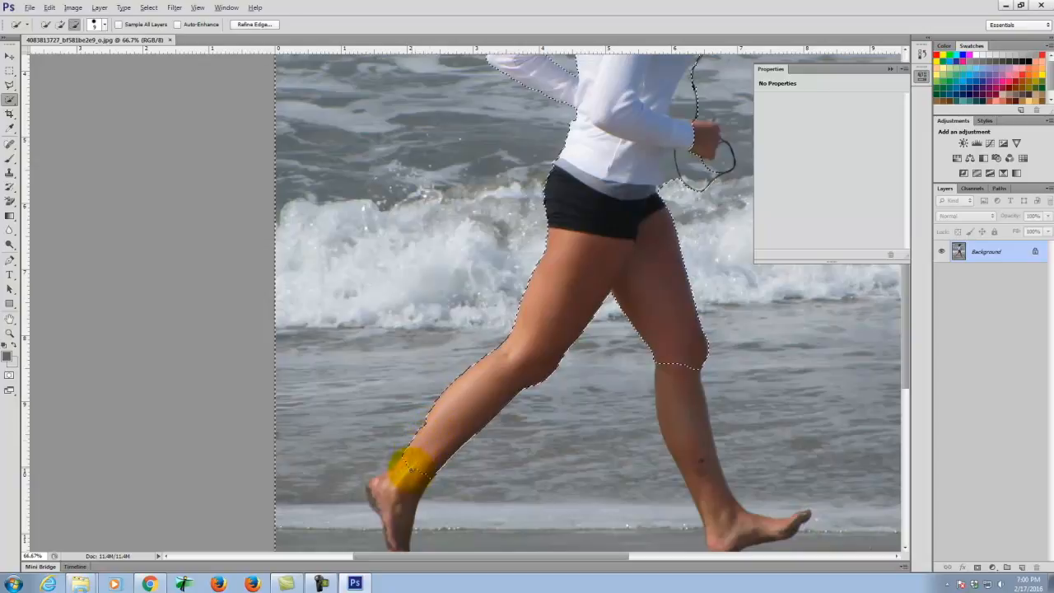
- Add the left heel and foot, then extend the selection down the right leg to the ankle
scroll(689, 170, down, 5)
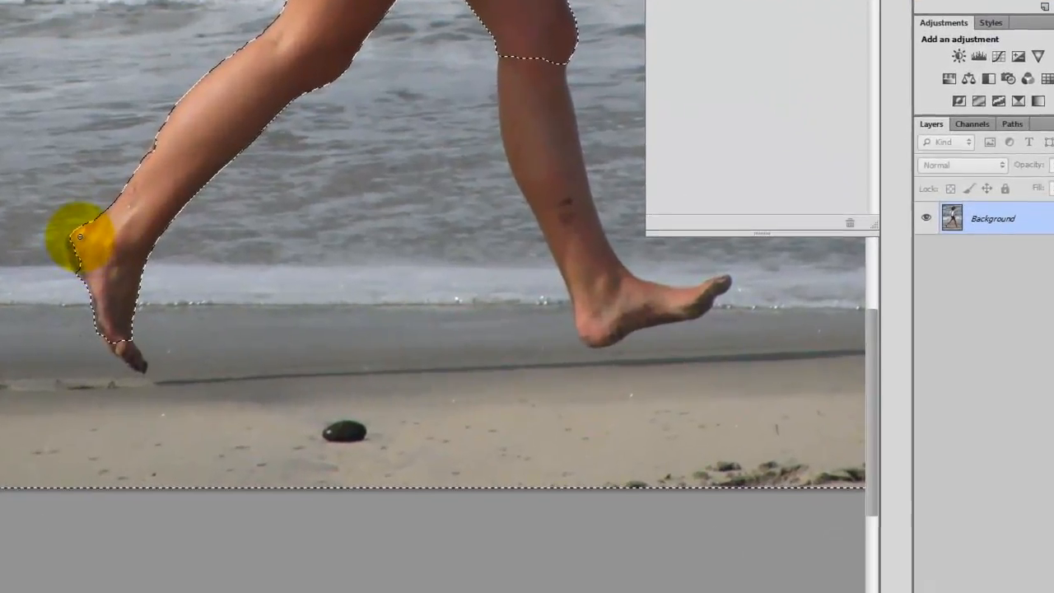
drag(376, 264, 372, 275)
mouse_move(78, 238)
mouse_down()
mouse_move(78, 277)
mouse_move(74, 235)
mouse_move(87, 303)
mouse_move(107, 326)
mouse_up()
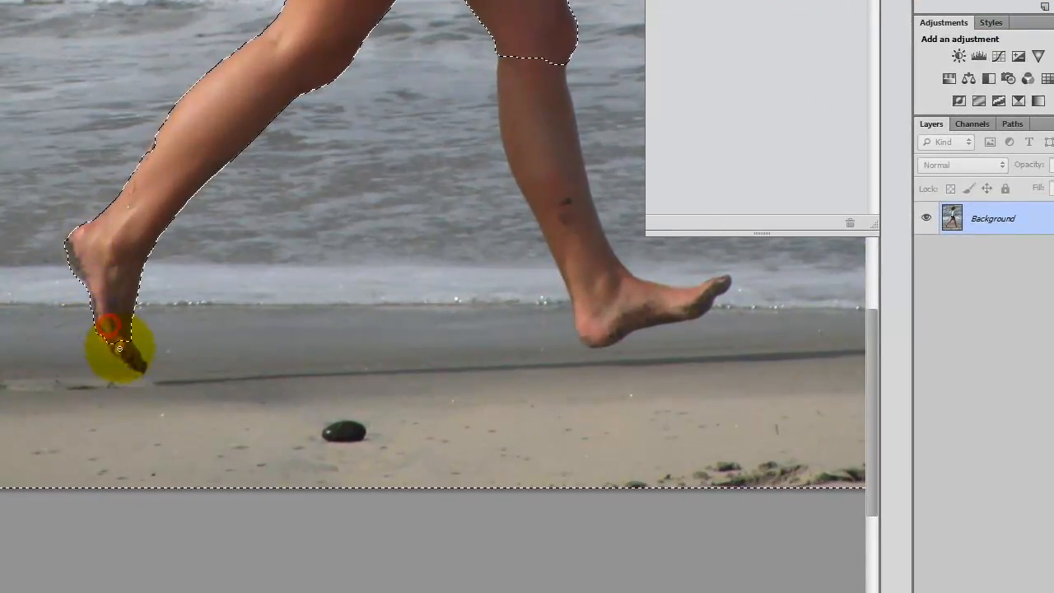
key(space)
drag(576, 124, 213, 42)
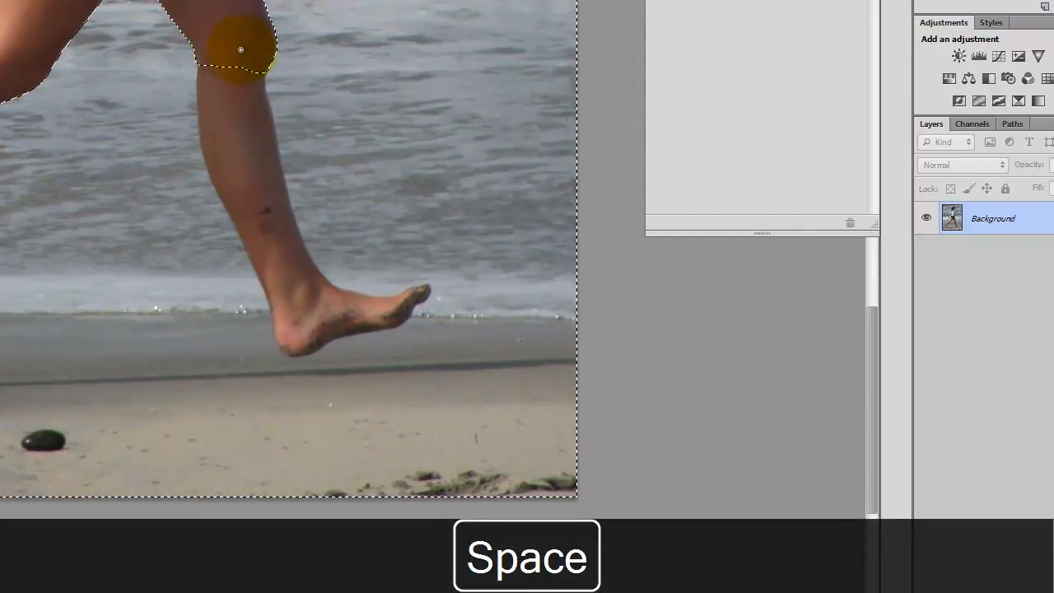
mouse_move(226, 53)
mouse_down()
mouse_move(228, 129)
mouse_move(247, 207)
mouse_move(296, 290)
mouse_move(296, 337)
mouse_up()
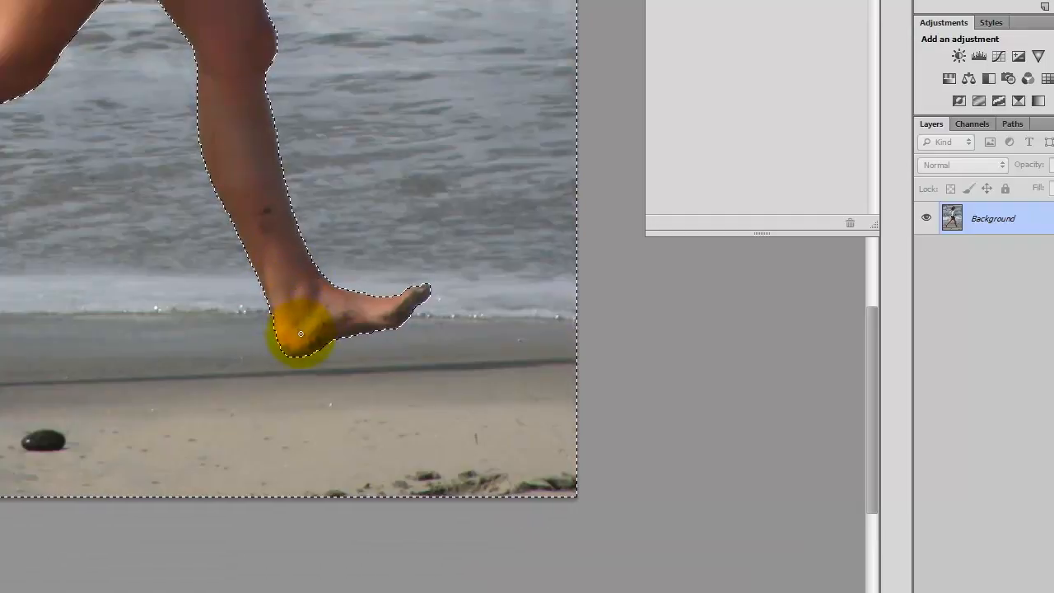
scroll(417, 255, up, 3)
scroll(405, 248, up, 10)
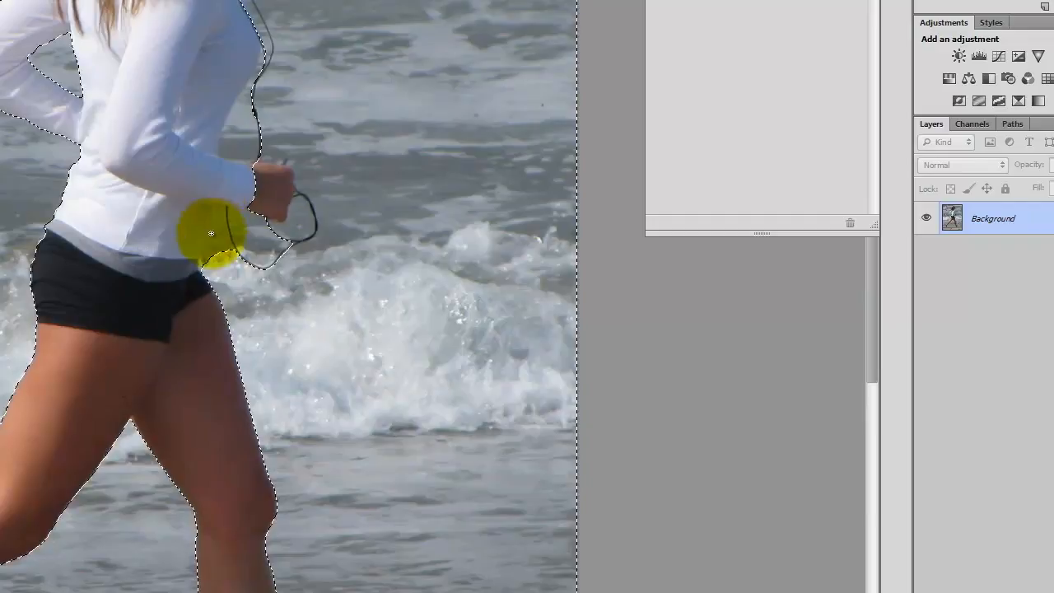
- Zoom in and tighten the selection along the shirt edge, wire loop, wrist and hand
key(ctrl+equal)
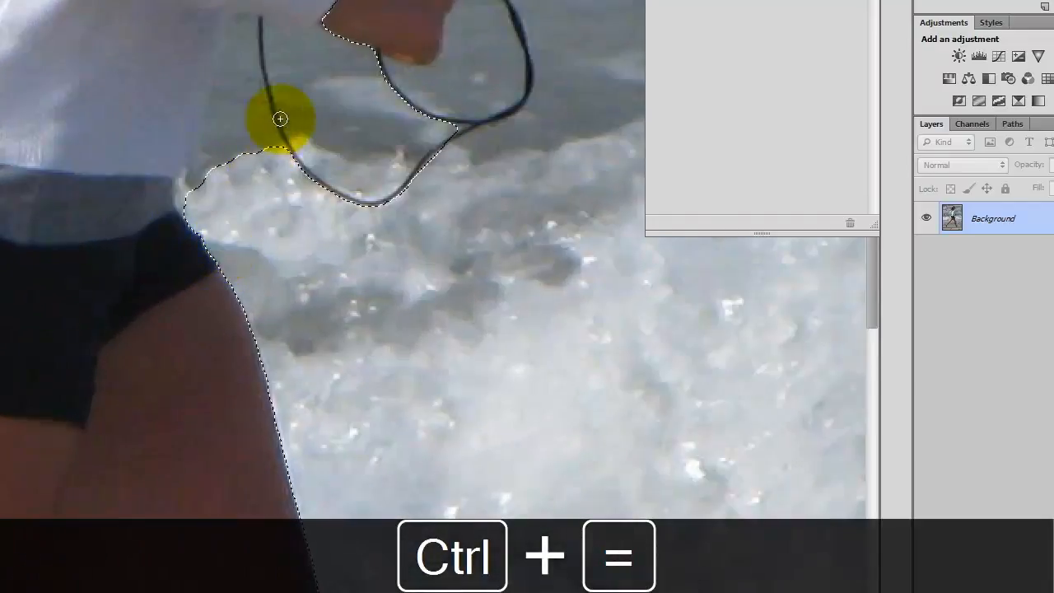
key(space)
drag(282, 170, 164, 253)
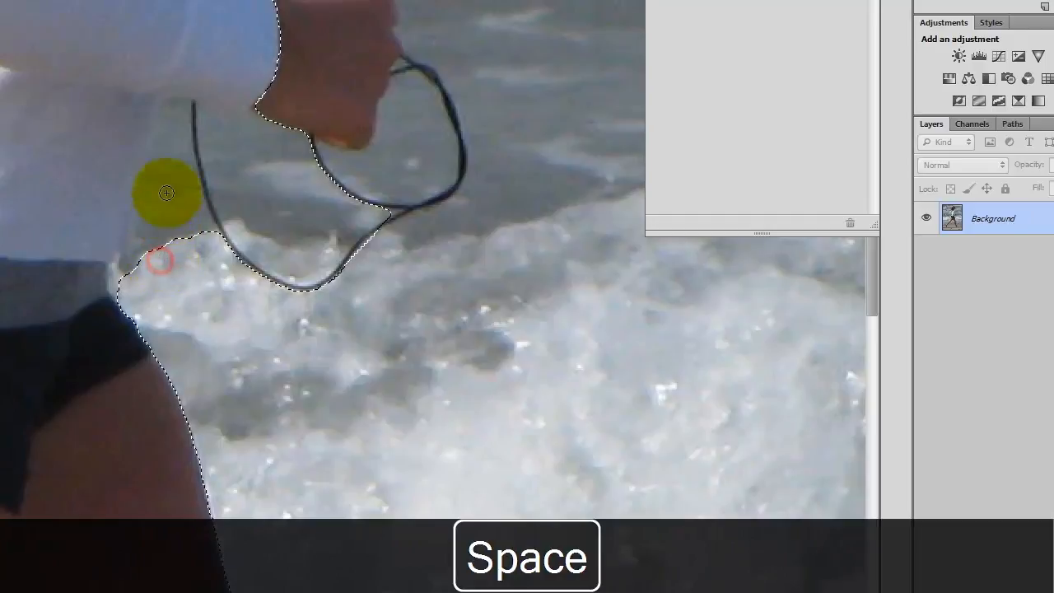
drag(180, 116, 177, 105)
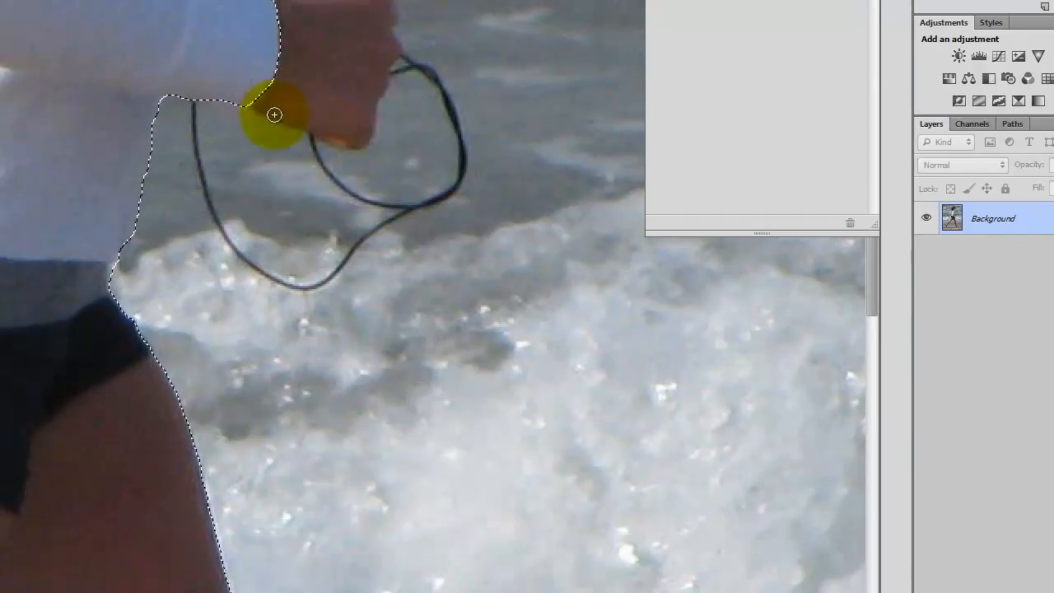
drag(274, 114, 185, 82)
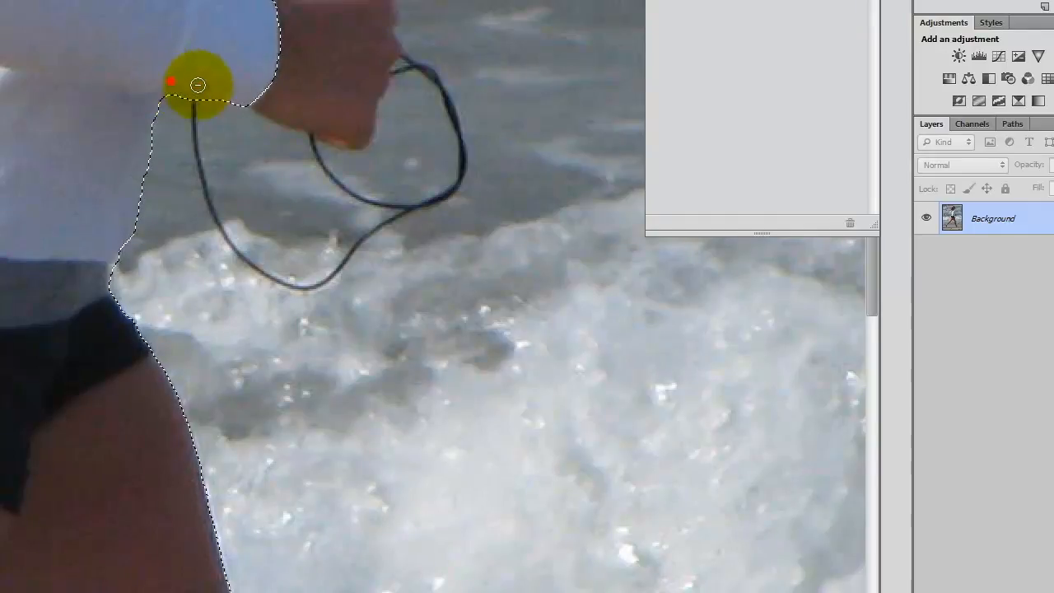
mouse_move(324, 123)
mouse_down()
mouse_move(353, 126)
mouse_move(404, 70)
mouse_move(337, 82)
mouse_move(272, 163)
mouse_move(290, 196)
mouse_move(275, 205)
mouse_move(242, 141)
mouse_move(385, 169)
mouse_move(406, 104)
mouse_up()
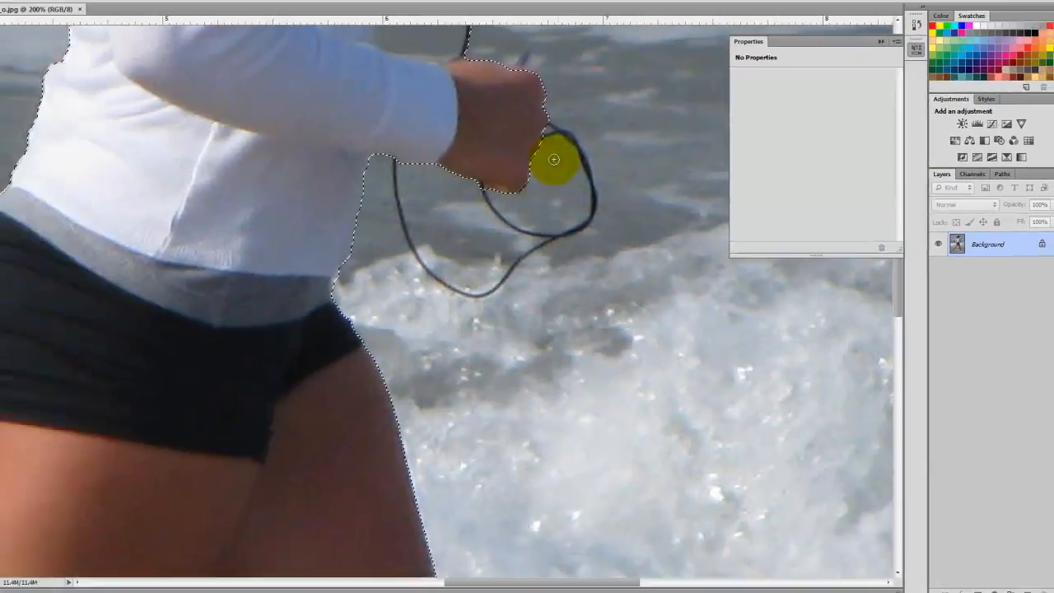
mouse_move(554, 159)
mouse_down()
mouse_move(562, 109)
mouse_move(562, 188)
mouse_move(467, 213)
mouse_move(469, 204)
mouse_up()
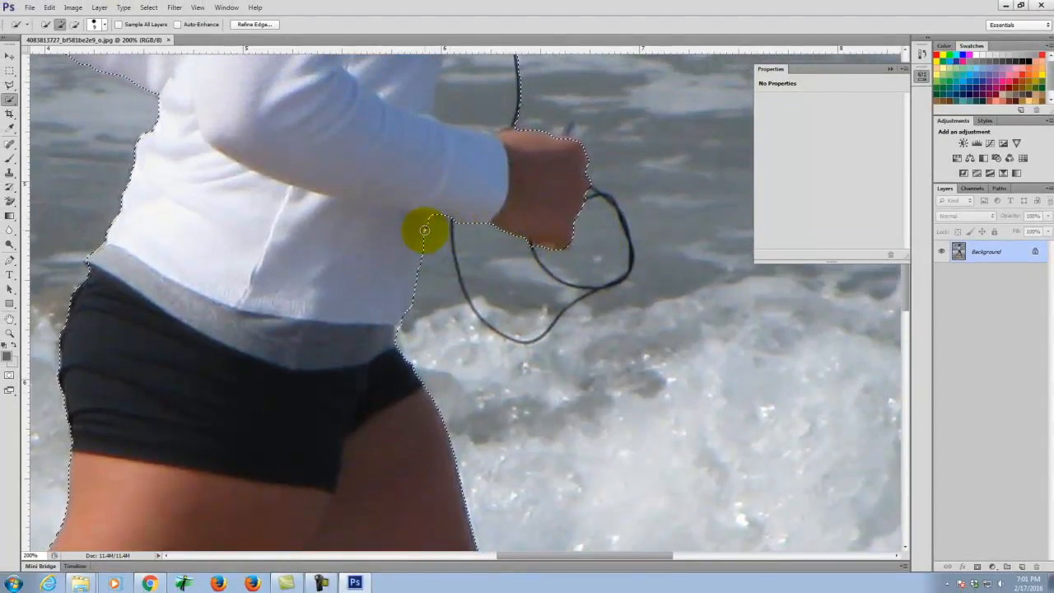
- Zoom further and, with a smaller brush, remove the wire's top area and extend along the wire
key(ctrl+equal)
key(ctrl+equal)
key(ctrl+equal)
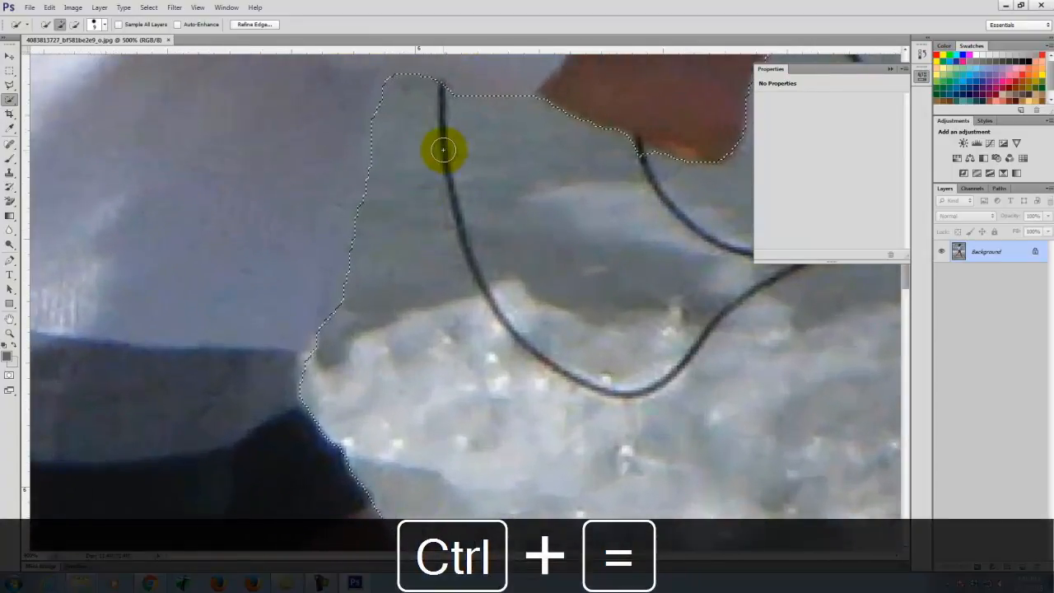
key(bracketleft)
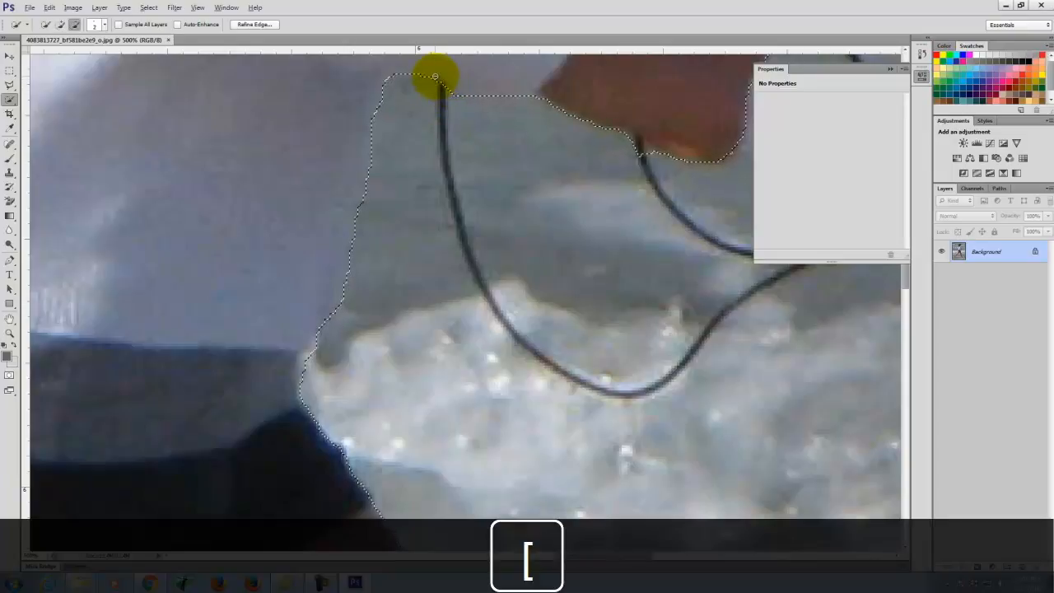
click(442, 93)
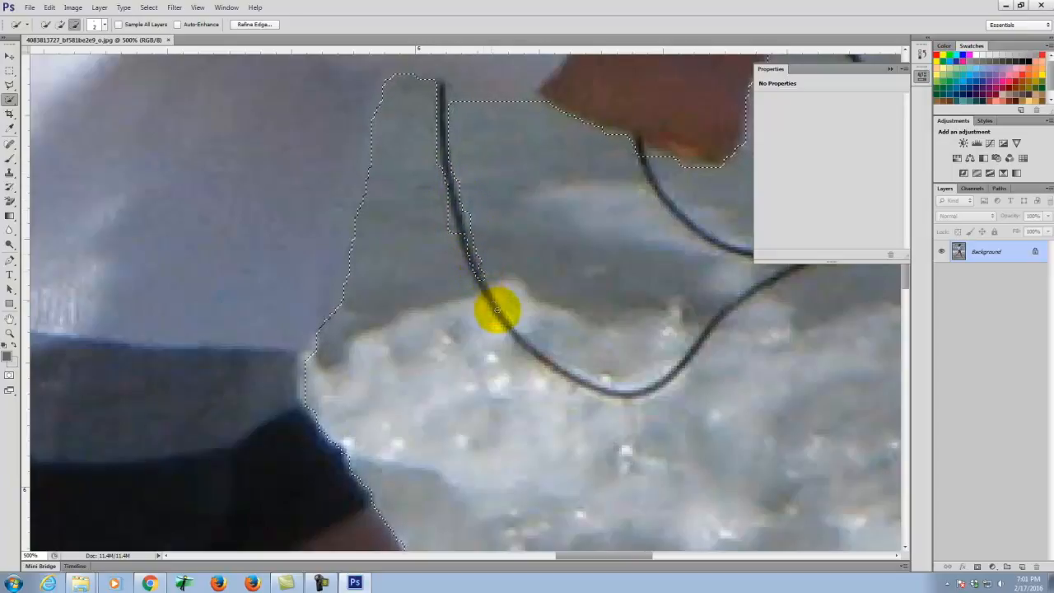
mouse_move(523, 347)
mouse_down()
mouse_move(608, 392)
mouse_move(644, 394)
mouse_move(733, 298)
mouse_up()
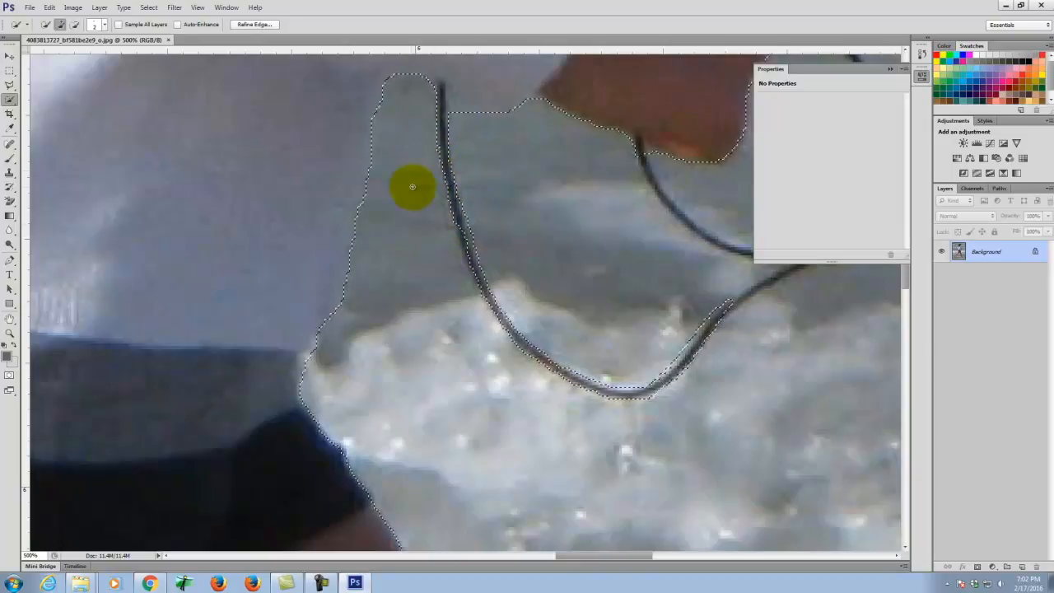
scroll(426, 211, up, 10)
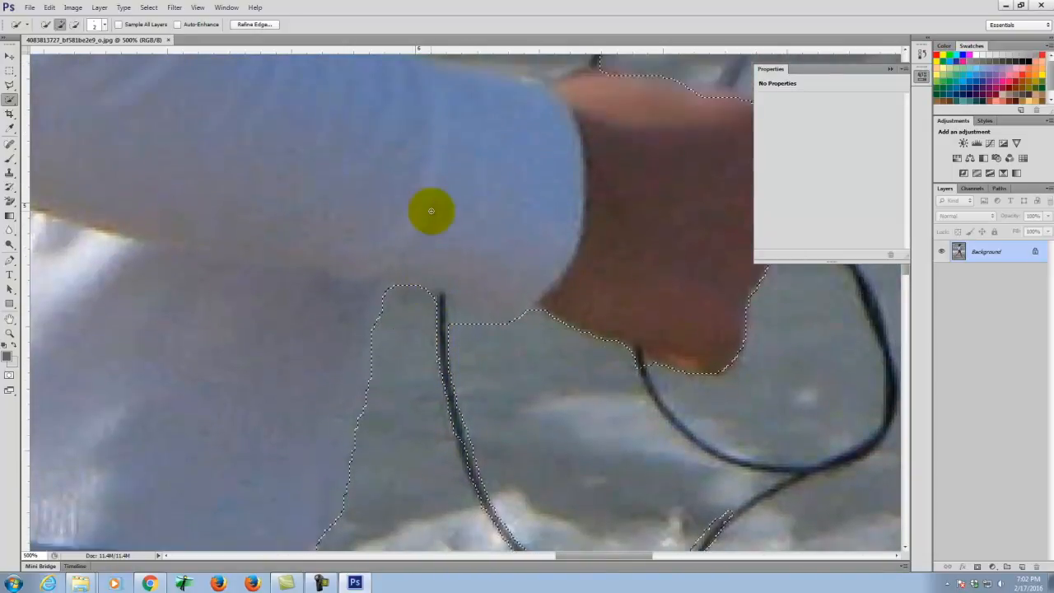
scroll(430, 211, up, 12)
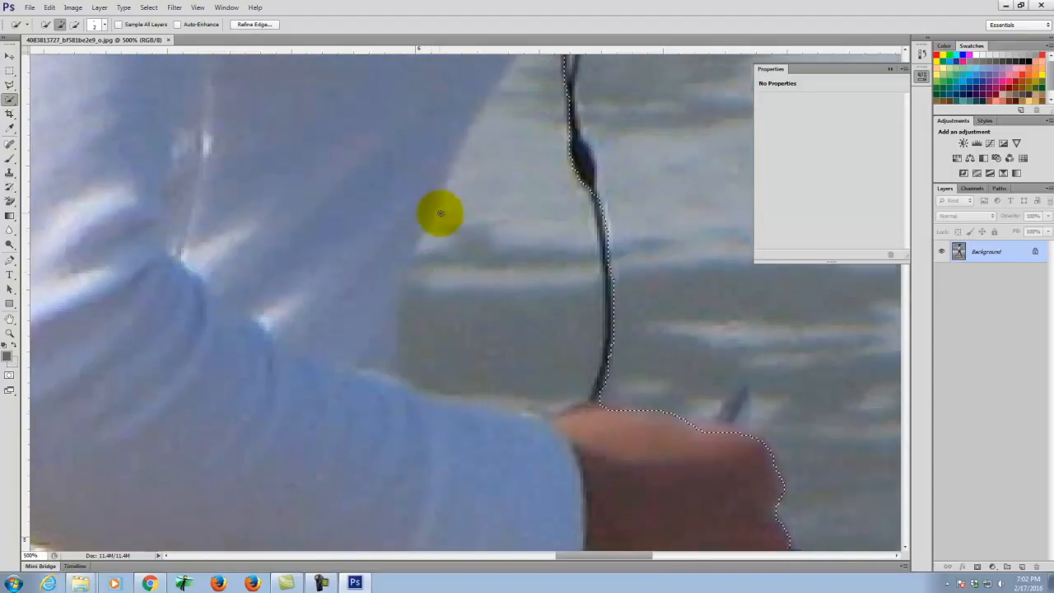
- With a larger brush, add the arm's edge, trim the bump above the hand, and match the arm outline
key(bracketright)
key(bracketright)
key(bracketright)
drag(518, 208, 499, 249)
mouse_move(471, 310)
mouse_down()
mouse_move(460, 400)
mouse_move(541, 305)
mouse_move(541, 278)
mouse_move(520, 320)
mouse_move(552, 216)
mouse_move(619, 107)
mouse_up()
scroll(540, 305, up, 2)
scroll(540, 306, up, 2)
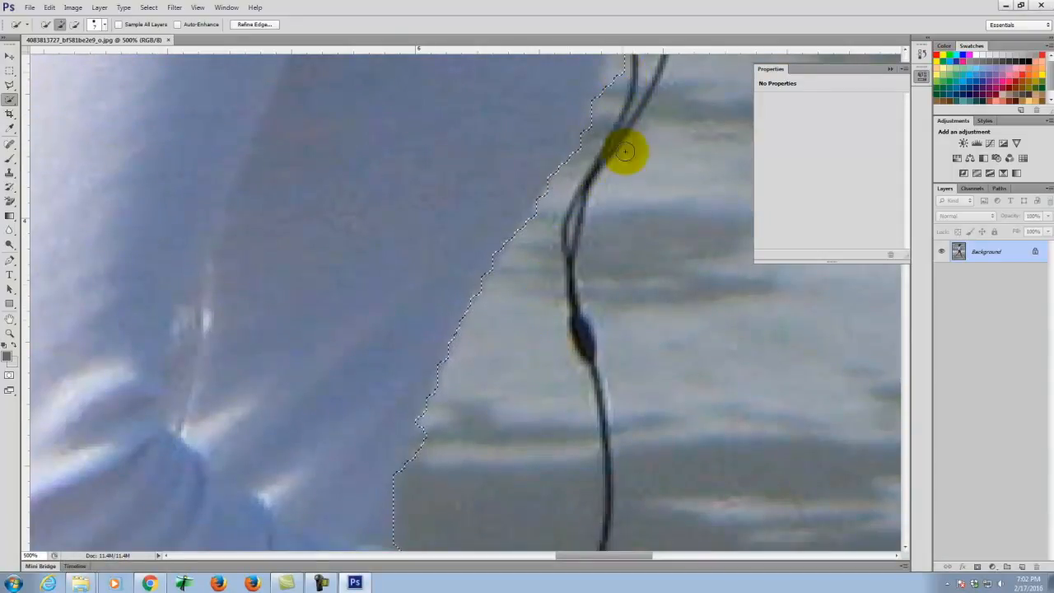
scroll(623, 124, down, 4)
scroll(673, 410, down, 3)
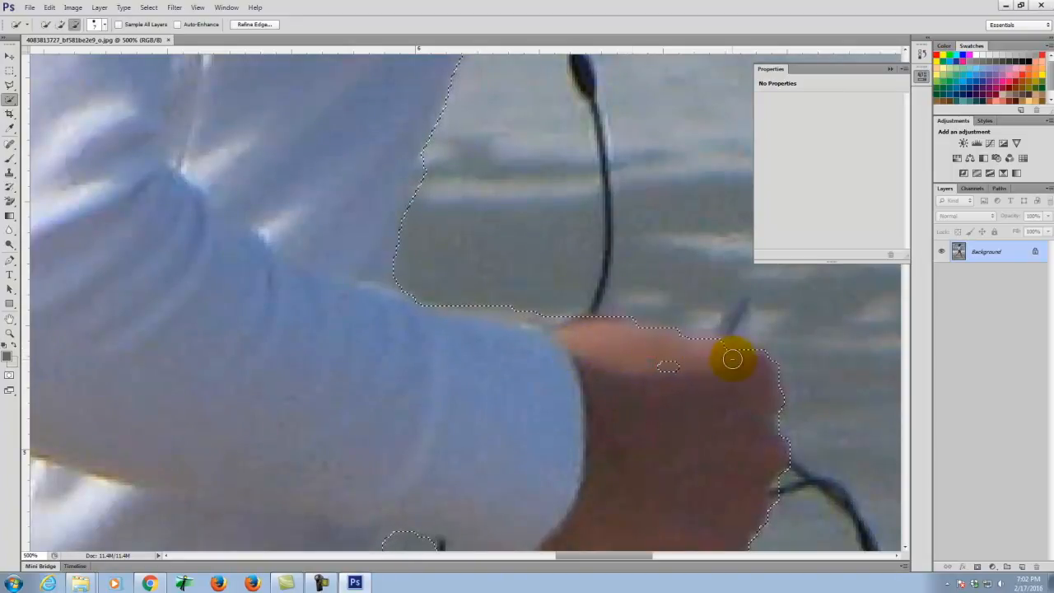
drag(677, 295, 741, 325)
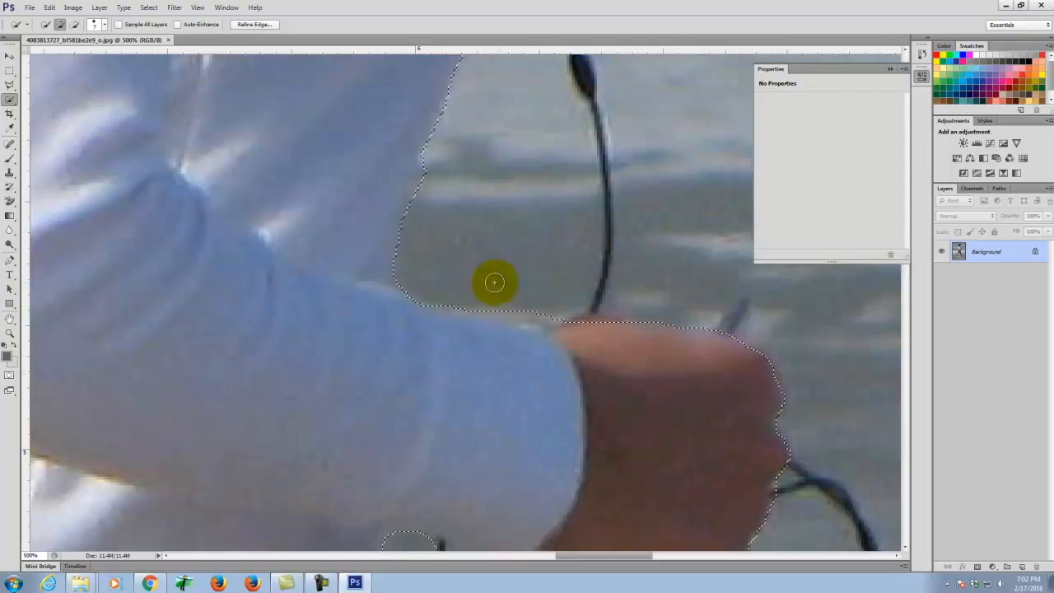
scroll(494, 282, up, 10)
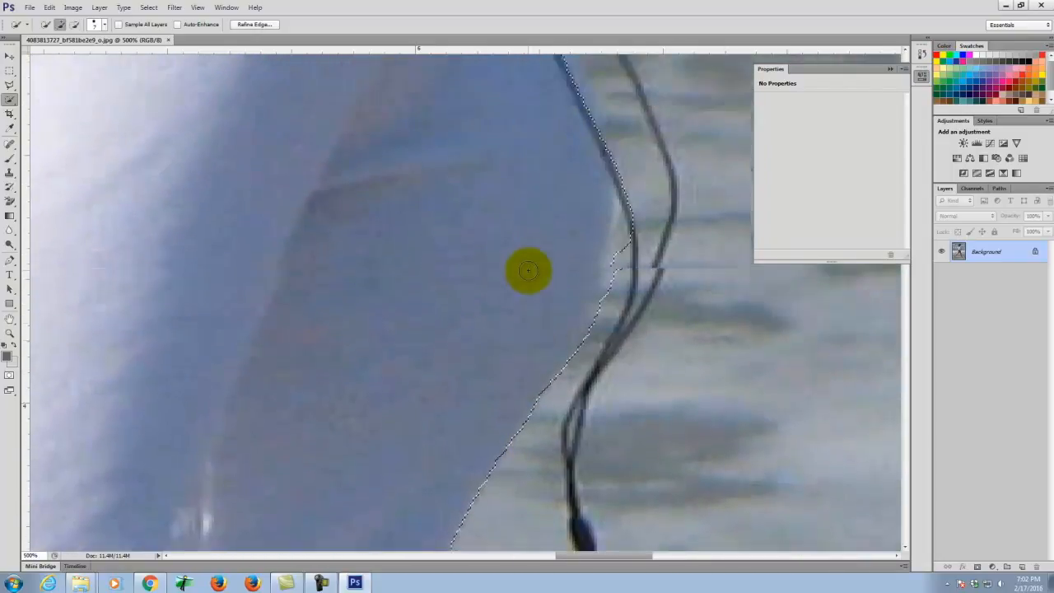
scroll(528, 270, up, 5)
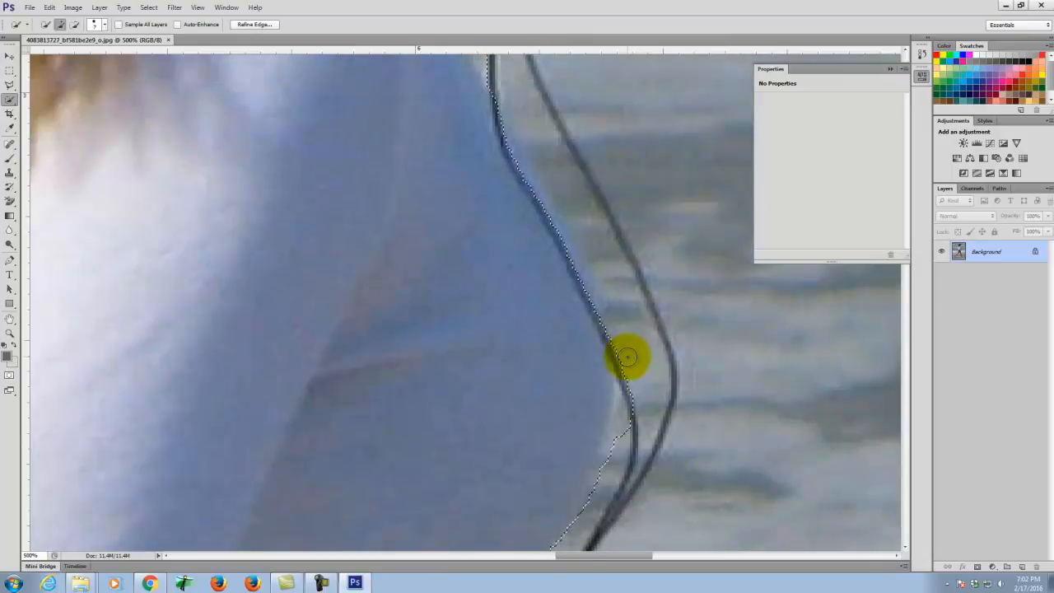
drag(627, 365, 627, 404)
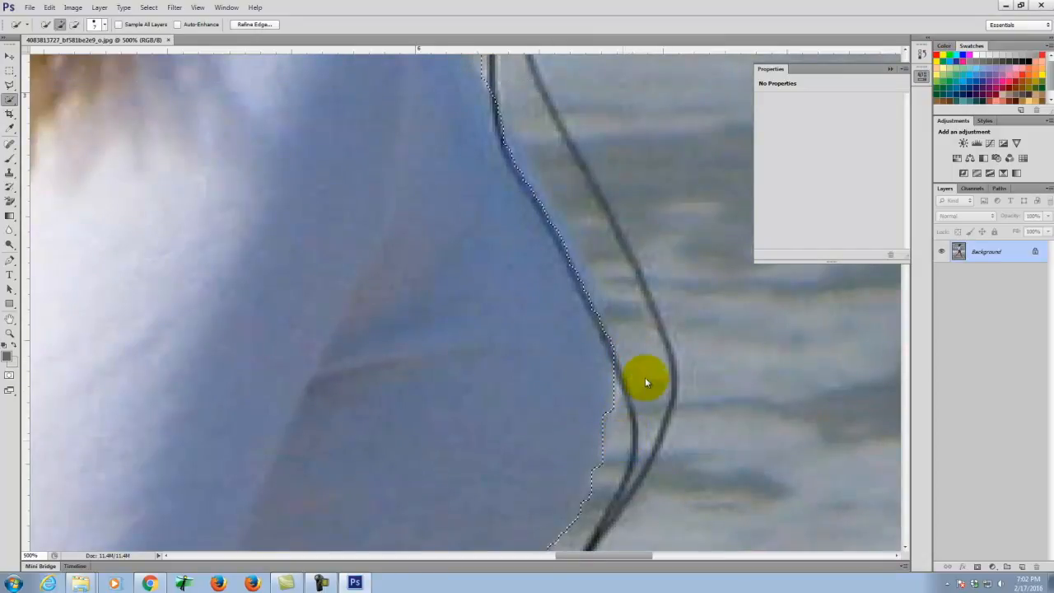
scroll(645, 382, up, 10)
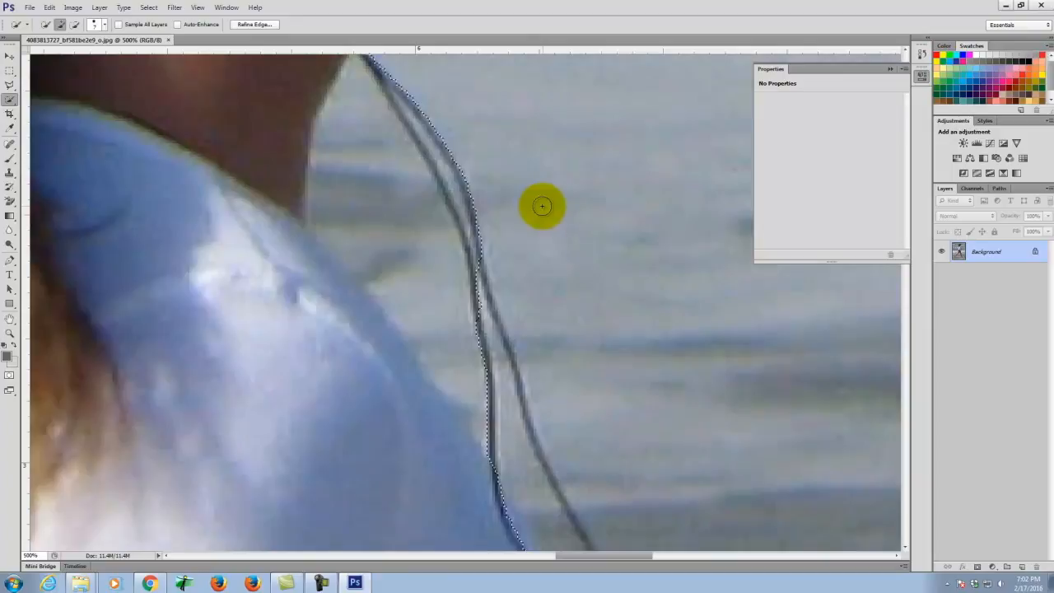
scroll(541, 206, up, 3)
drag(482, 501, 395, 323)
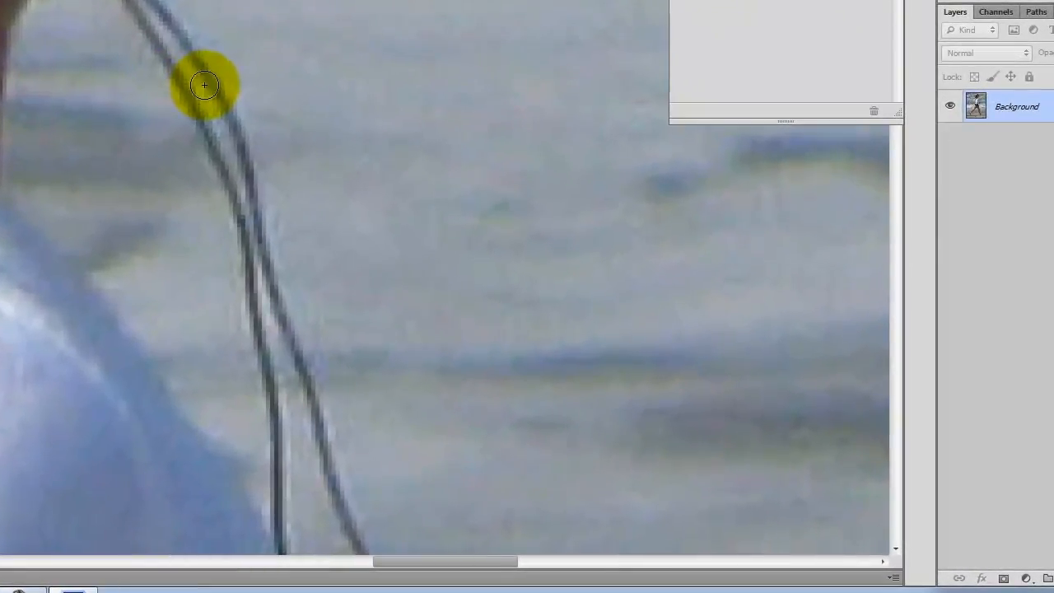
- Correct the selection around the neck and shoulder edge, adding the neck up to the jaw
key(ctrl+minus)
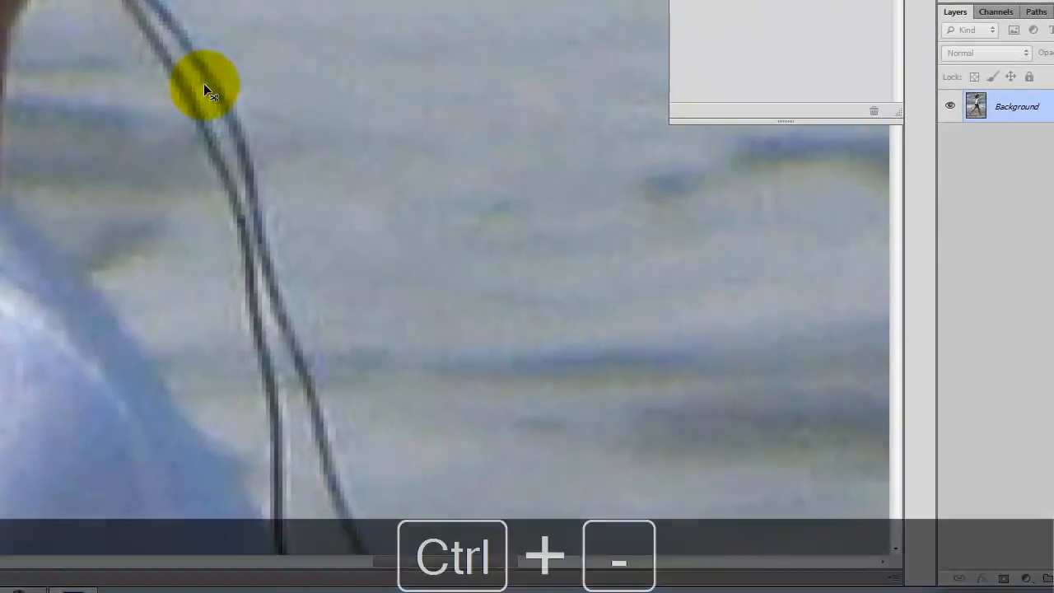
key(ctrl+minus)
key(ctrl+minus)
key(ctrl+minus)
key(ctrl+minus)
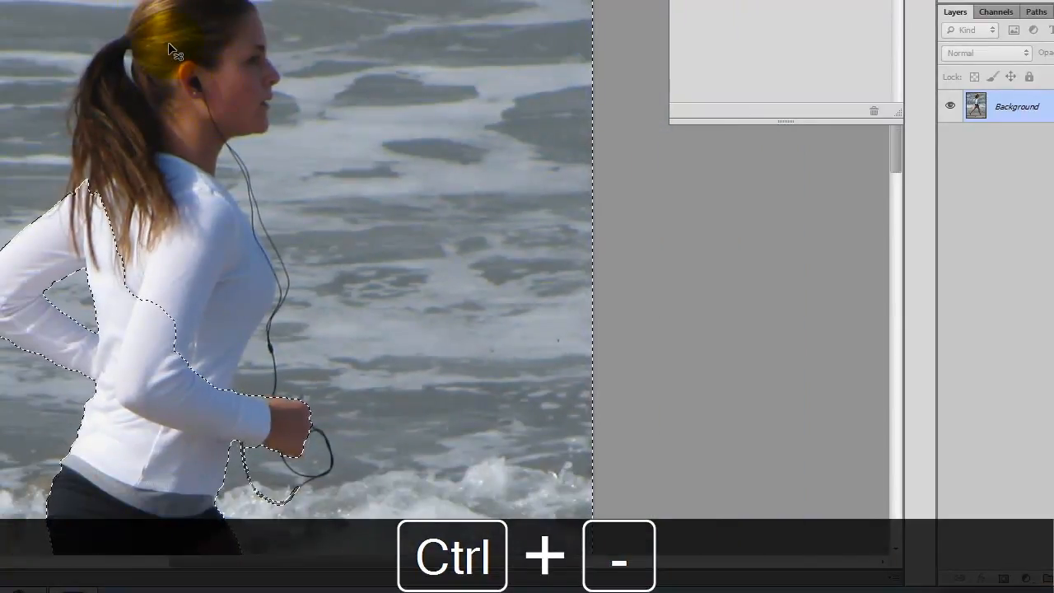
key(ctrl+z)
mouse_move(251, 155)
mouse_down()
mouse_move(220, 175)
mouse_move(230, 179)
mouse_move(230, 163)
mouse_move(247, 187)
mouse_move(204, 154)
mouse_move(201, 119)
mouse_up()
key(ctrl+z)
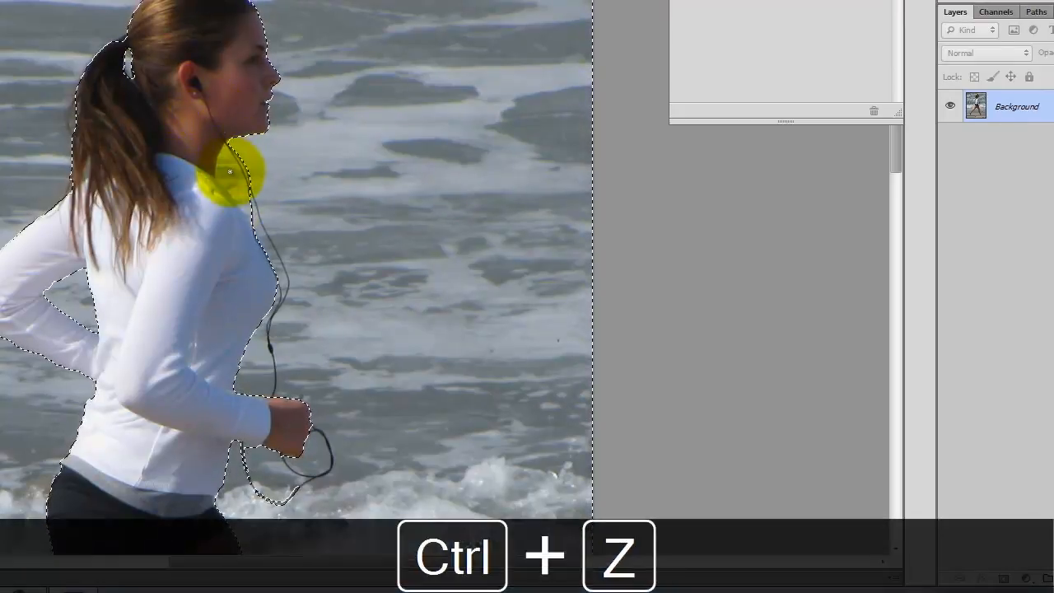
key(ctrl+equal)
key(ctrl+equal)
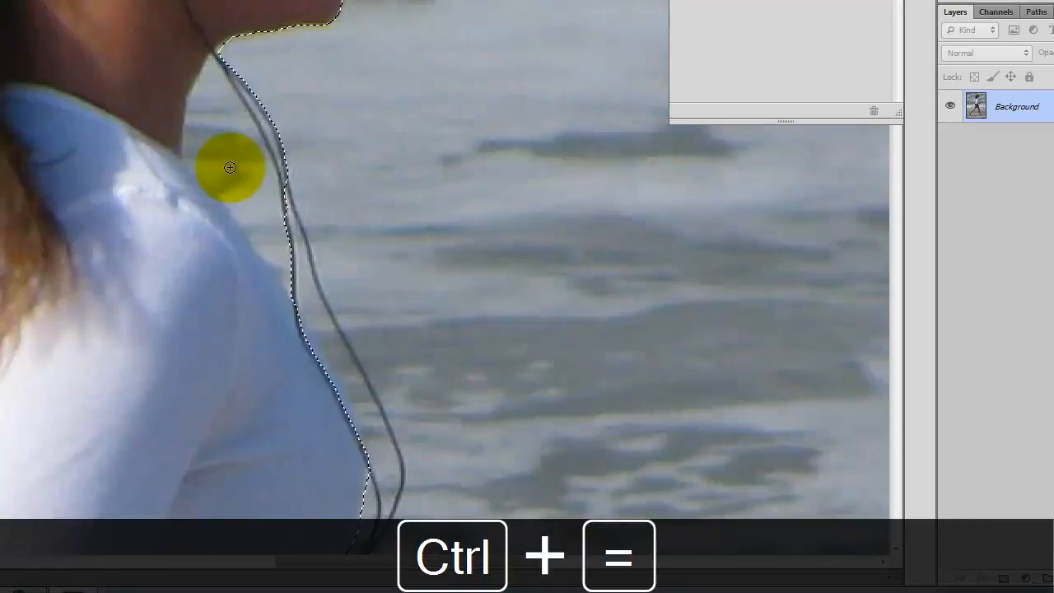
mouse_move(232, 128)
mouse_down()
mouse_move(220, 79)
mouse_move(255, 193)
mouse_move(189, 133)
mouse_move(182, 106)
mouse_move(284, 260)
mouse_move(245, 198)
mouse_move(199, 256)
mouse_move(236, 261)
mouse_up()
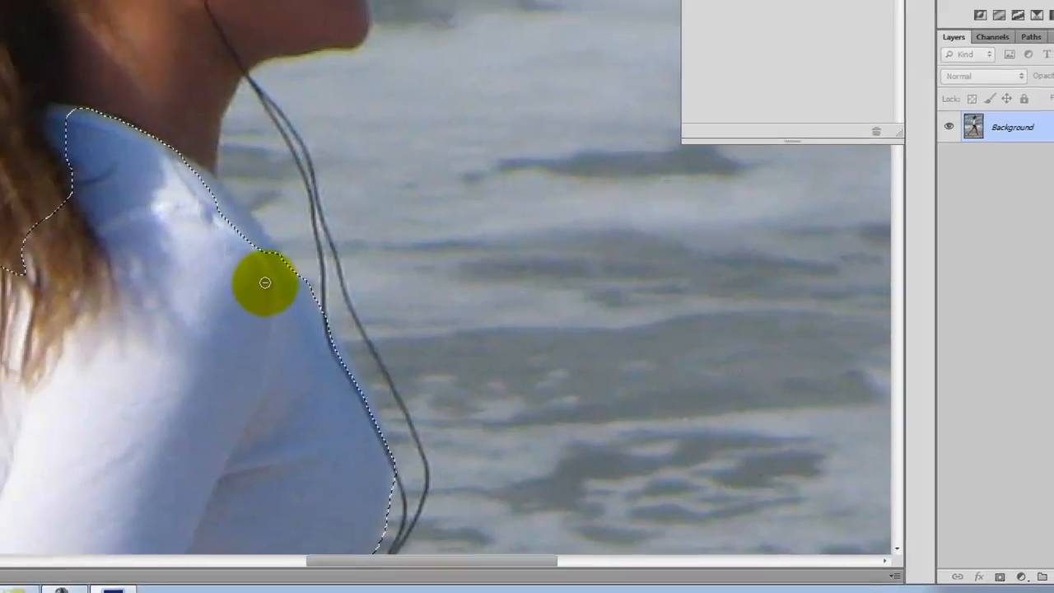
mouse_move(236, 272)
mouse_down()
mouse_move(157, 157)
mouse_move(231, 250)
mouse_up()
mouse_move(417, 284)
mouse_down()
mouse_move(408, 254)
mouse_move(426, 214)
mouse_move(468, 178)
mouse_move(518, 177)
mouse_move(515, 118)
mouse_up()
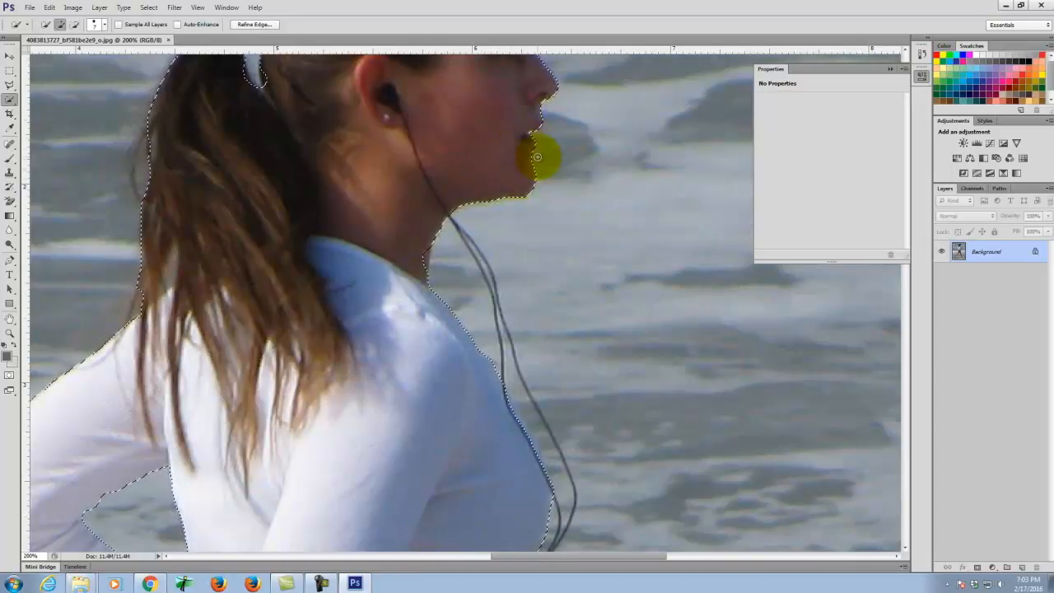
- Open Refine Edge for the runner selection and move its window aside
scroll(537, 155, up, 4)
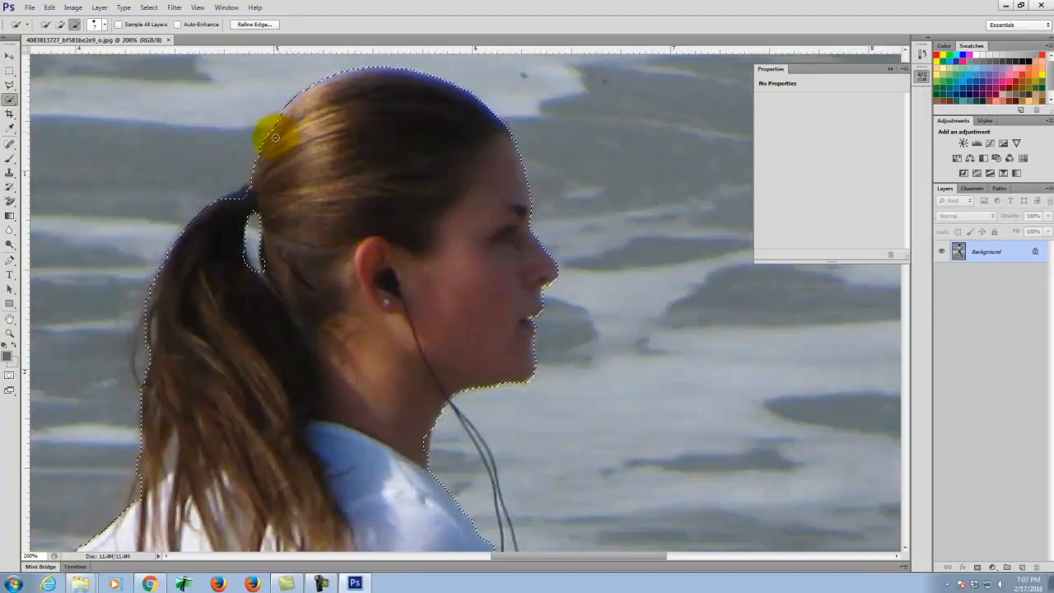
scroll(524, 263, down, 2)
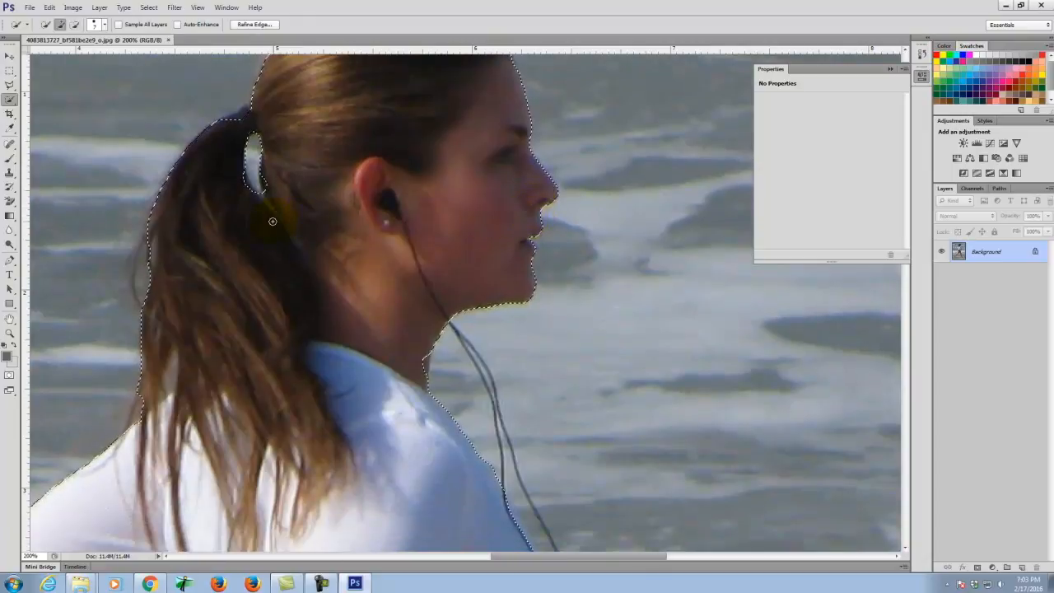
scroll(273, 221, down, 2)
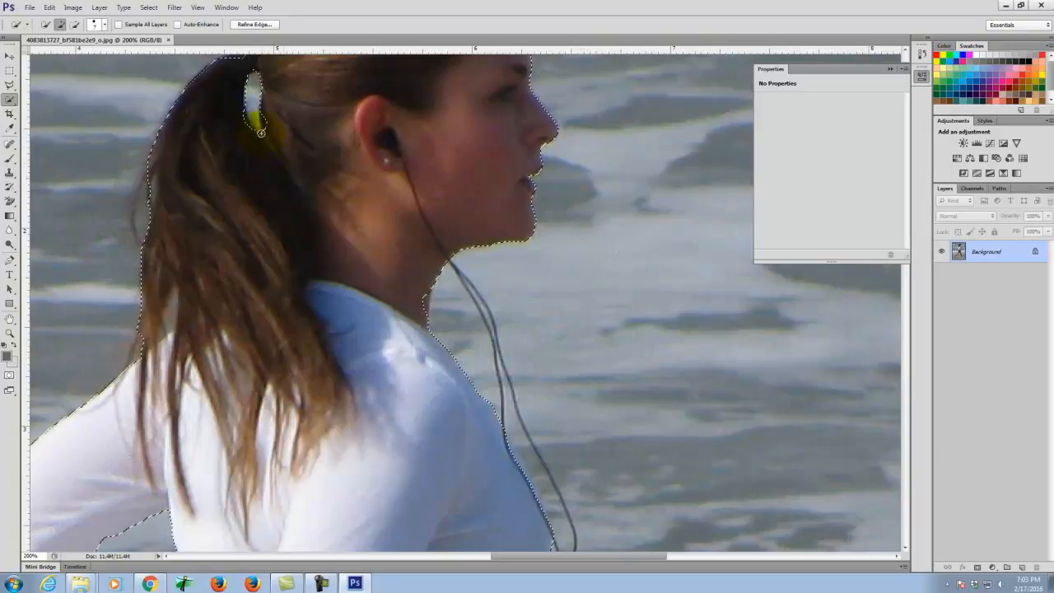
scroll(261, 190, up, 3)
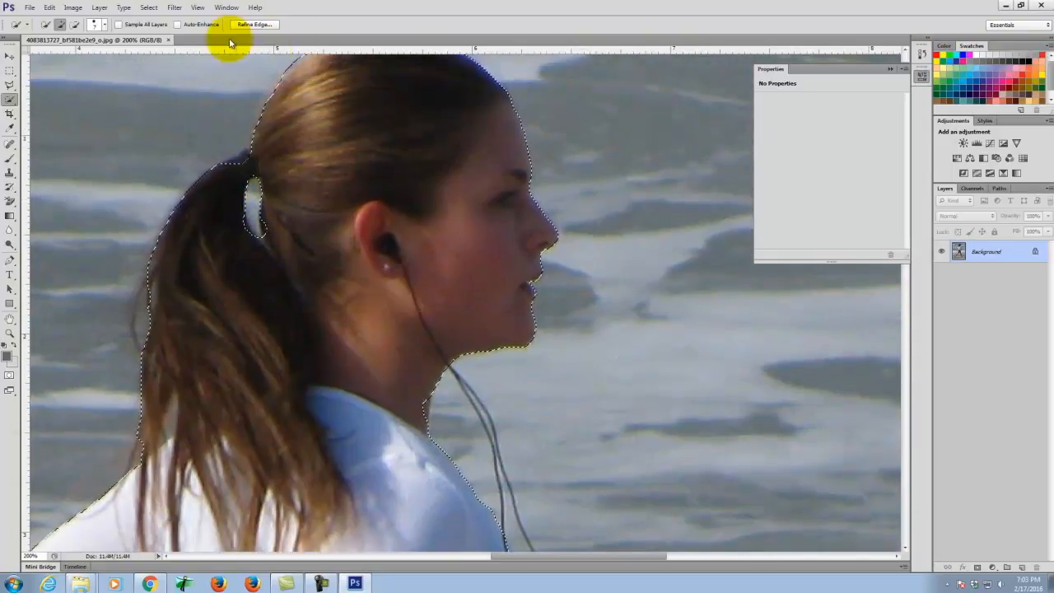
click(265, 26)
drag(176, 106, 699, 159)
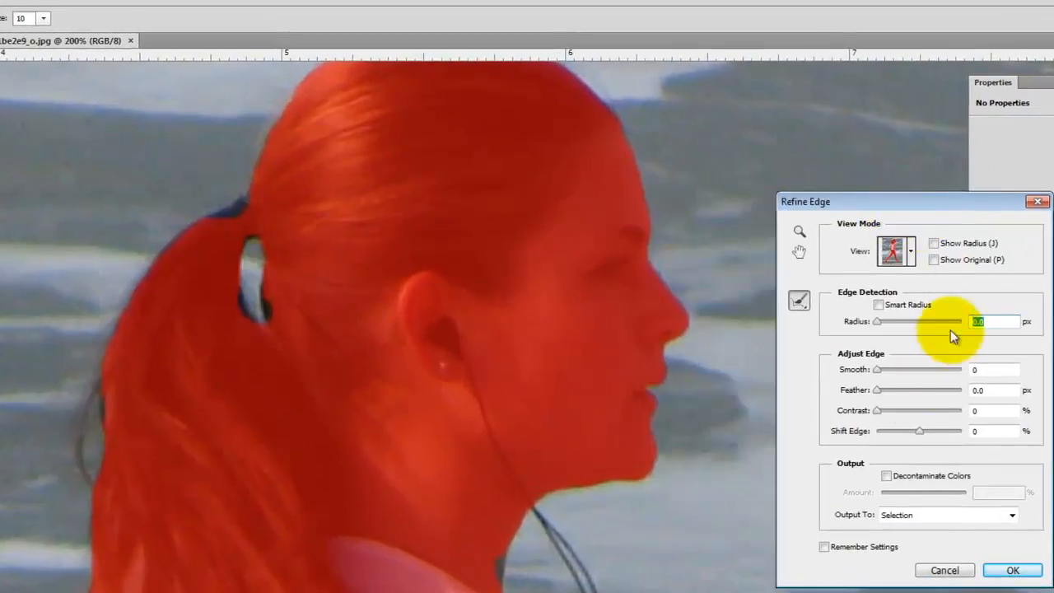
- Set Refine Edge to Radius 1 px, Smooth 3 and Feather 0.3 px
drag(1001, 321, 957, 316)
text(1)
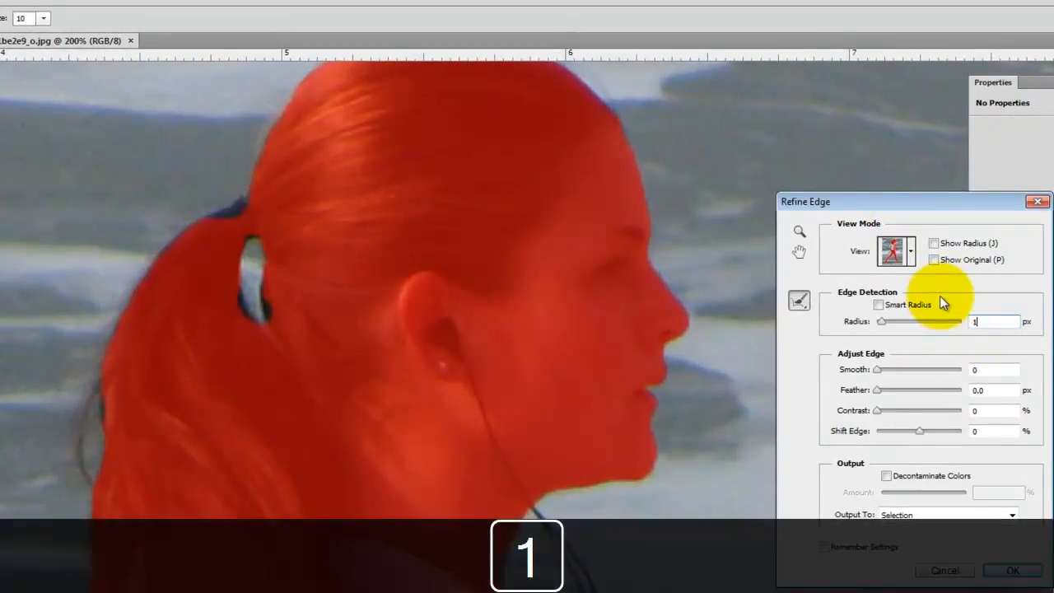
key(Tab)
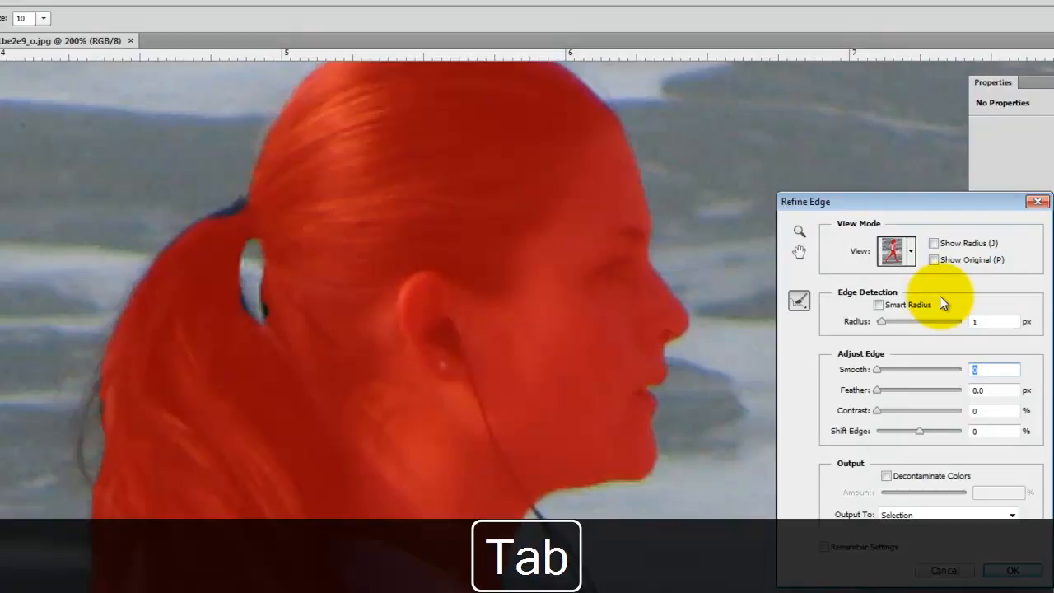
text(3)
key(Tab)
text(0.3)
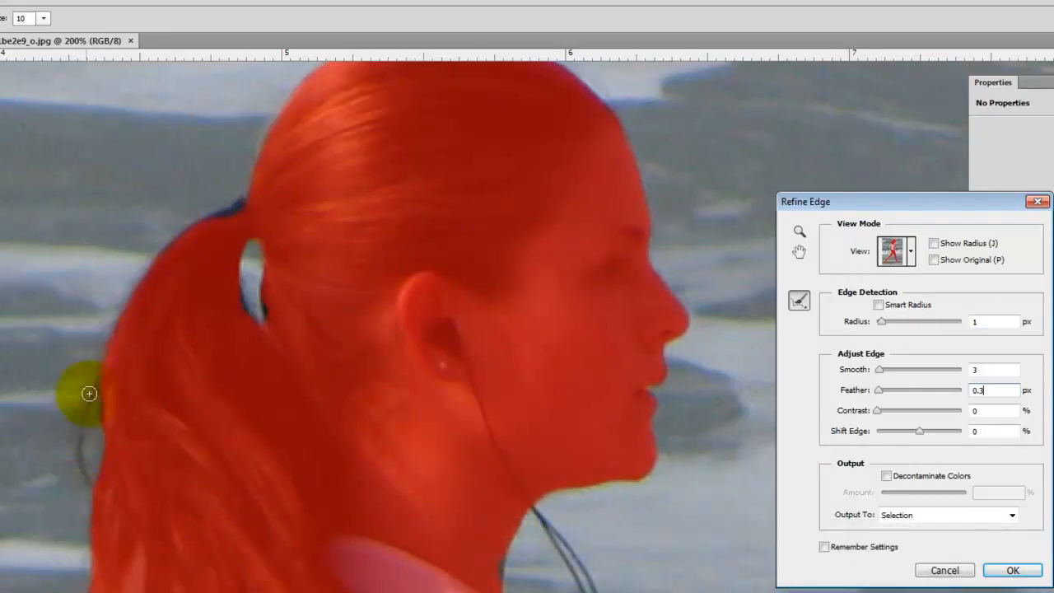
- Brush the stray hair edges along the ponytail's sides, top and lower strands
mouse_move(92, 494)
mouse_down()
mouse_move(81, 440)
mouse_move(98, 382)
mouse_move(117, 368)
mouse_move(83, 412)
mouse_move(82, 494)
mouse_move(95, 358)
mouse_move(112, 335)
mouse_move(89, 363)
mouse_move(100, 332)
mouse_up()
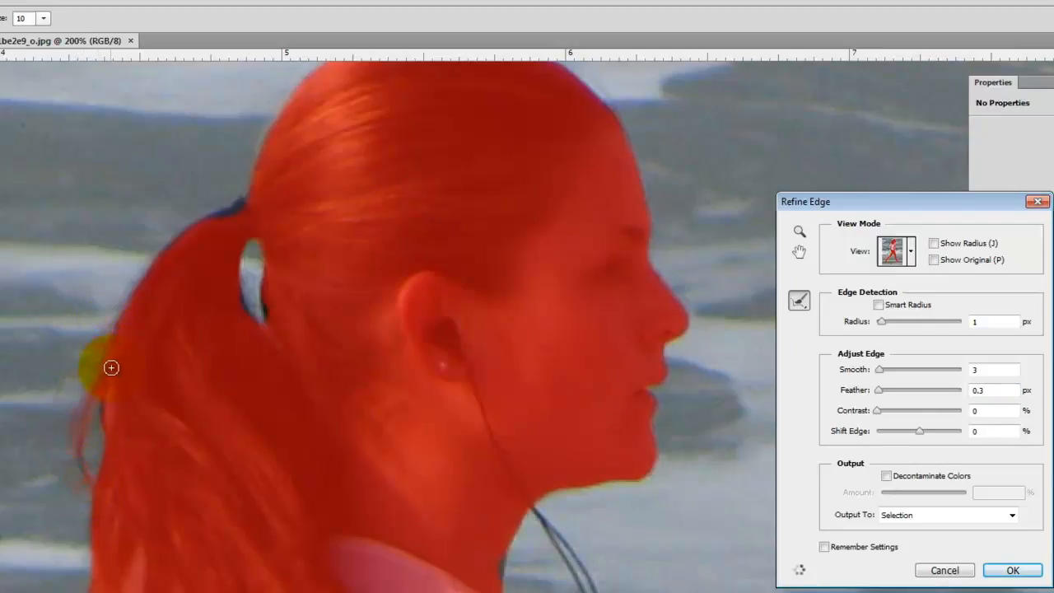
mouse_move(134, 302)
mouse_down()
mouse_move(111, 335)
mouse_move(189, 228)
mouse_move(223, 207)
mouse_up()
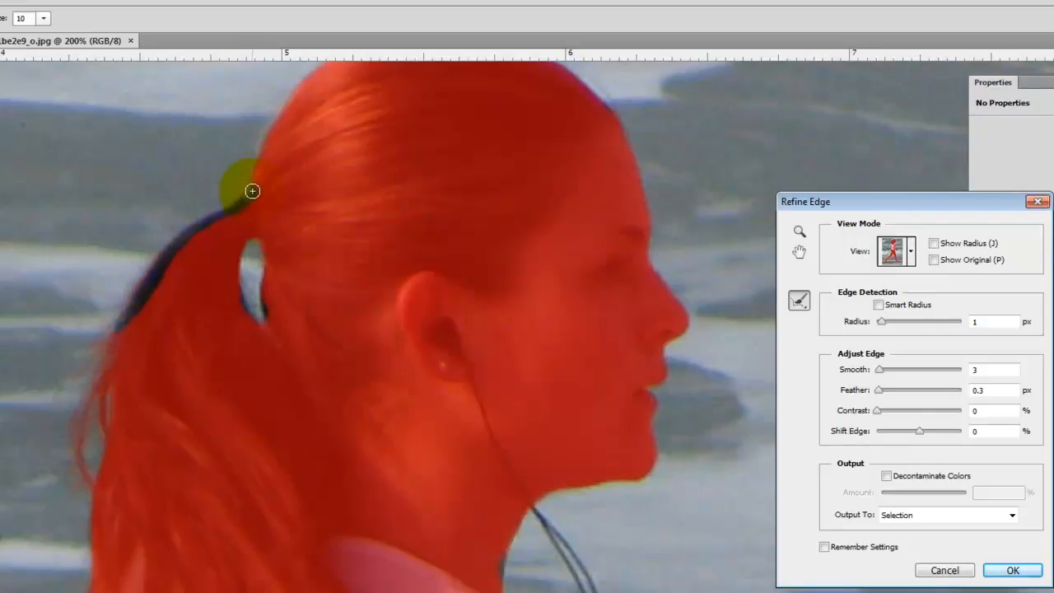
drag(256, 131, 251, 183)
mouse_move(284, 108)
mouse_down()
mouse_move(263, 141)
mouse_move(261, 211)
mouse_up()
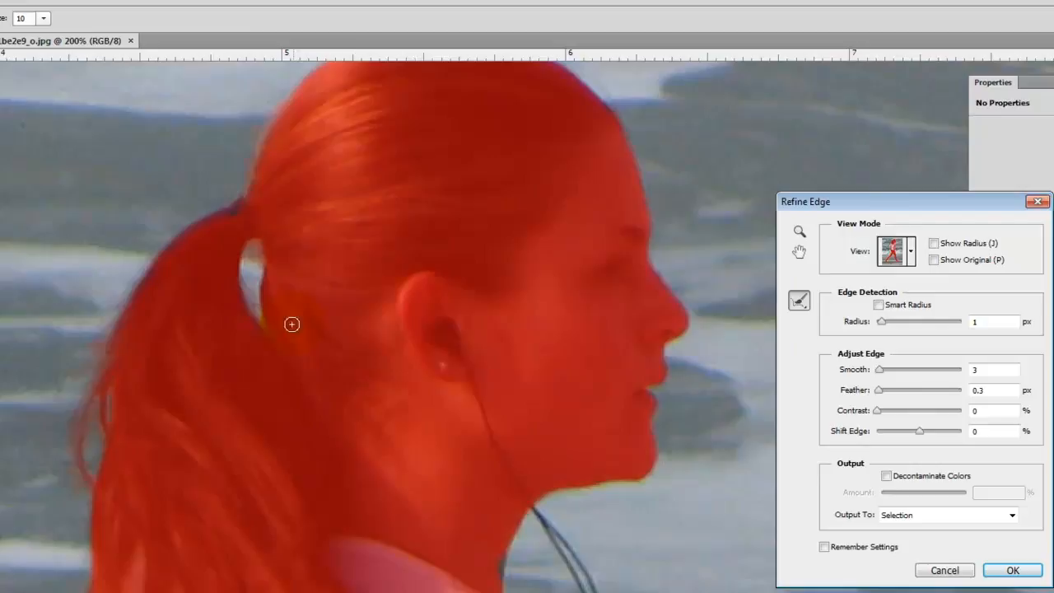
scroll(124, 535, down, 3)
drag(100, 517, 100, 517)
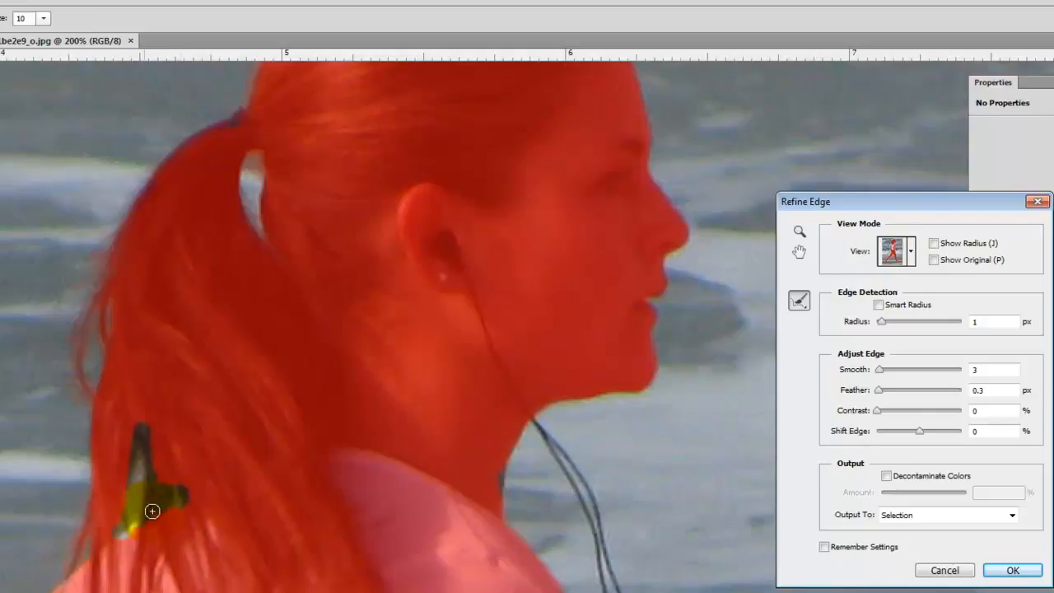
drag(152, 511, 162, 511)
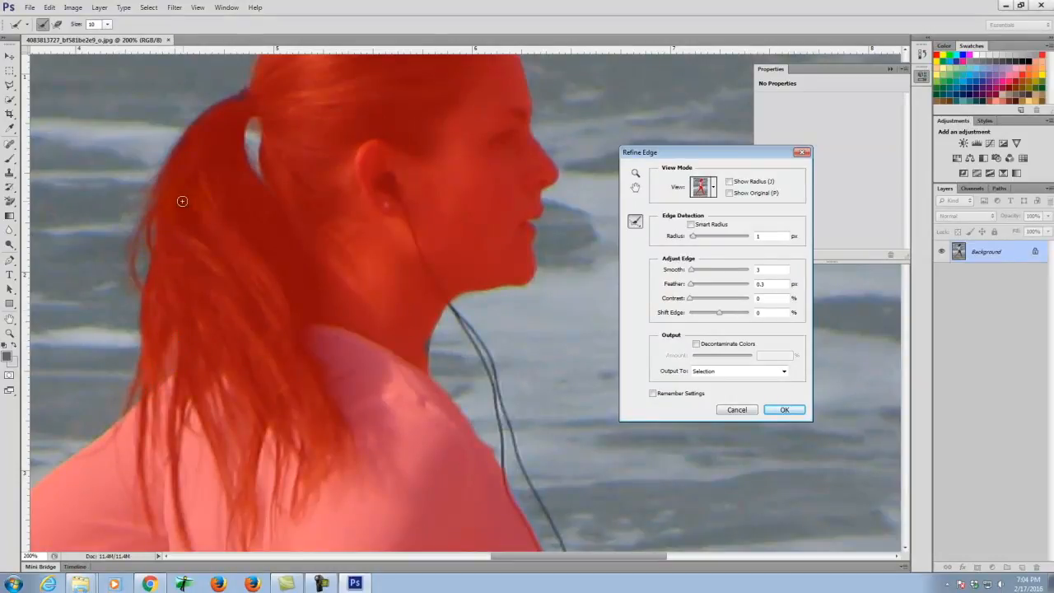
scroll(179, 247, up, 3)
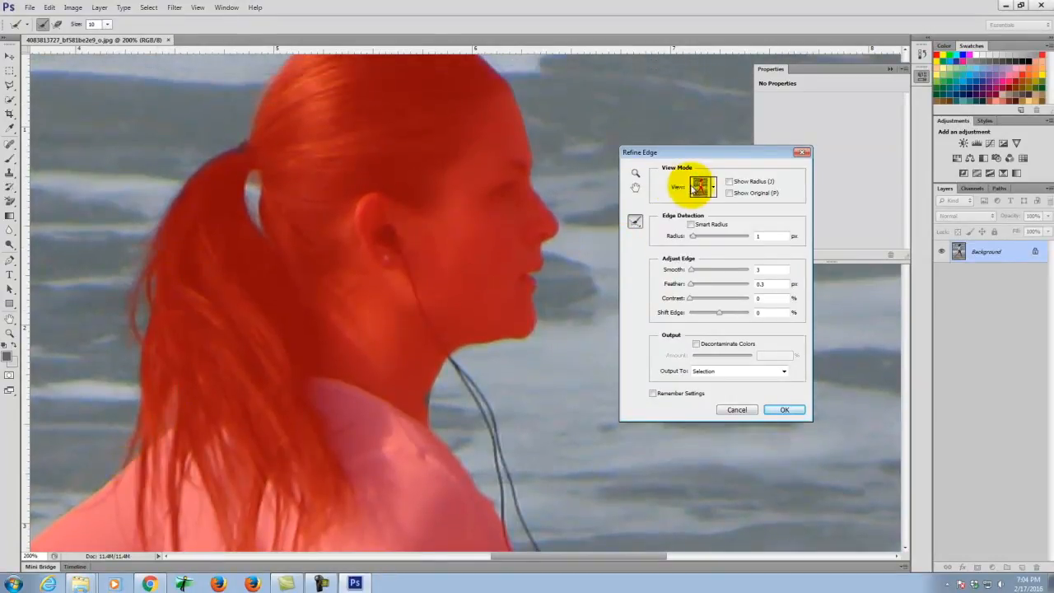
- Check the edge preview modes, apply the refined edge with OK, and fit the image on screen
click(702, 186)
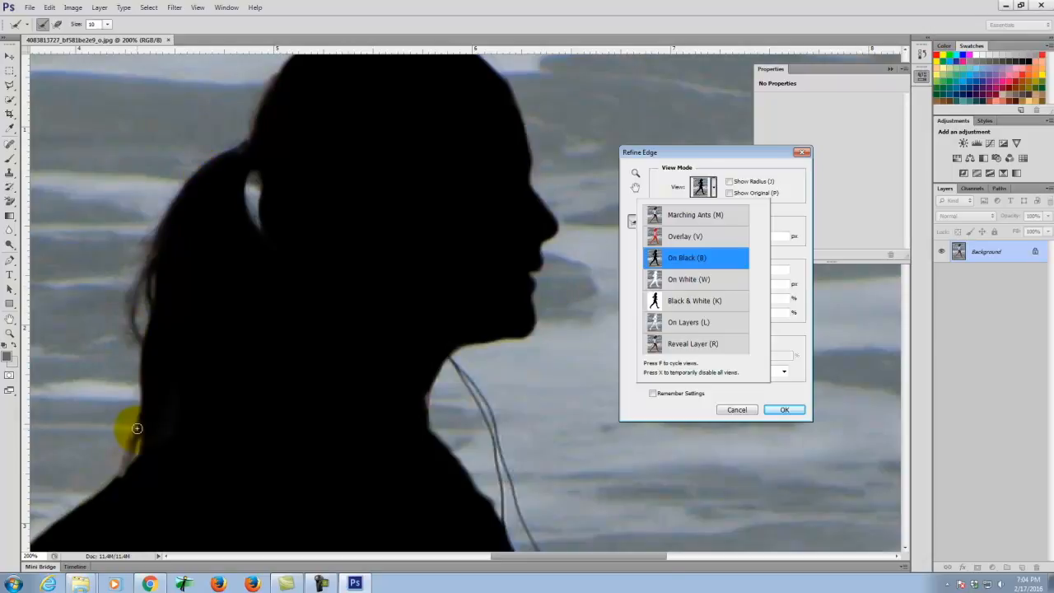
scroll(163, 343, down, 10)
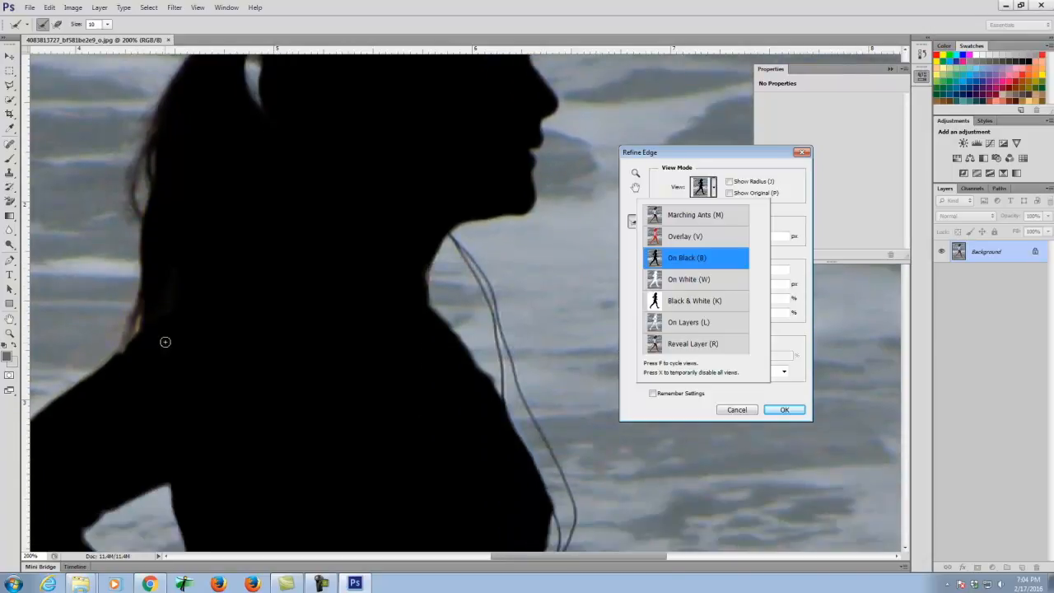
scroll(165, 339, down, 5)
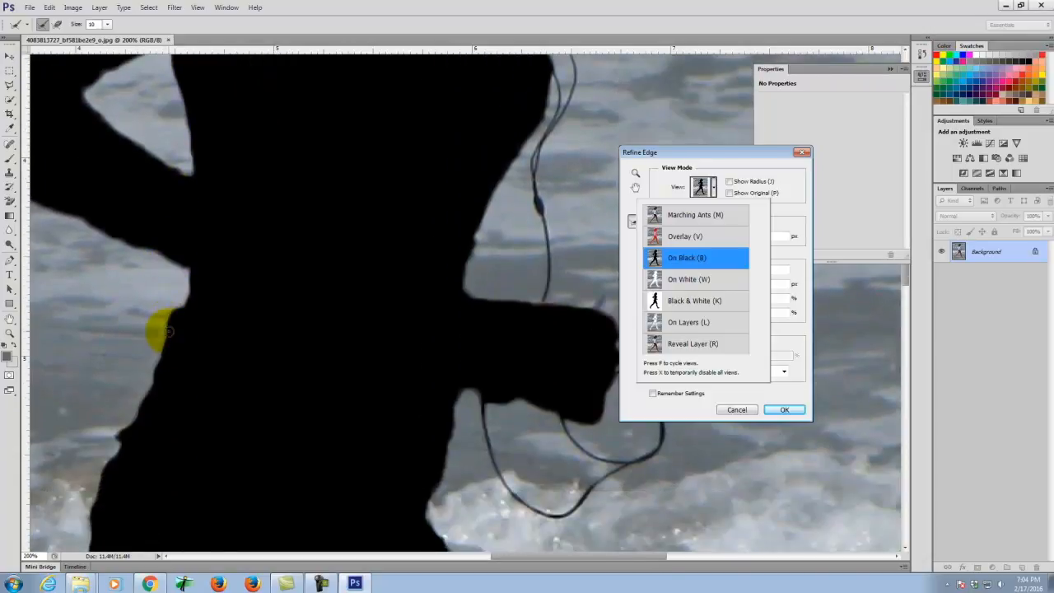
scroll(164, 332, down, 6)
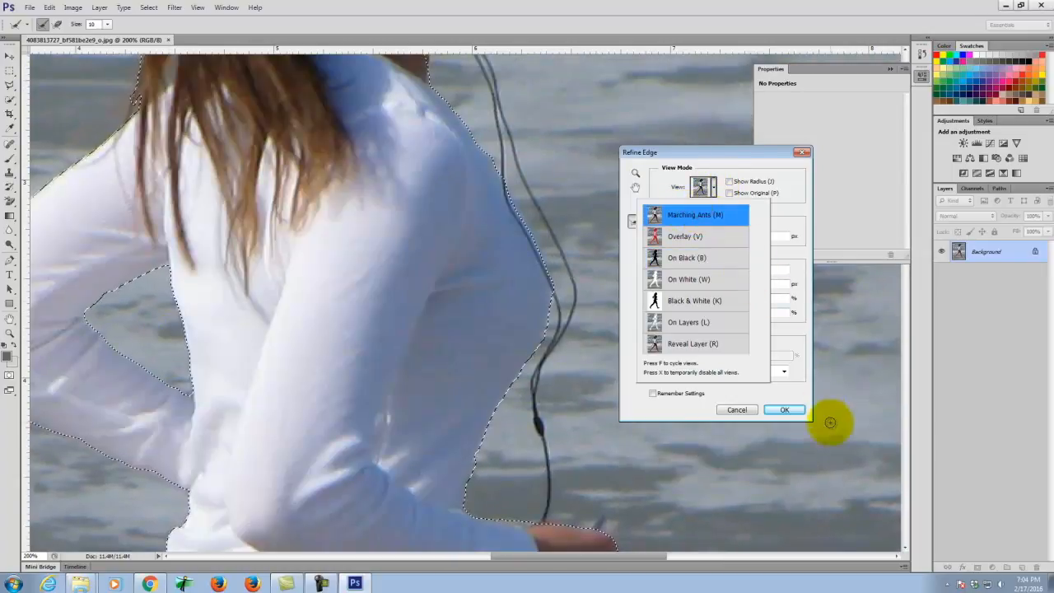
click(780, 409)
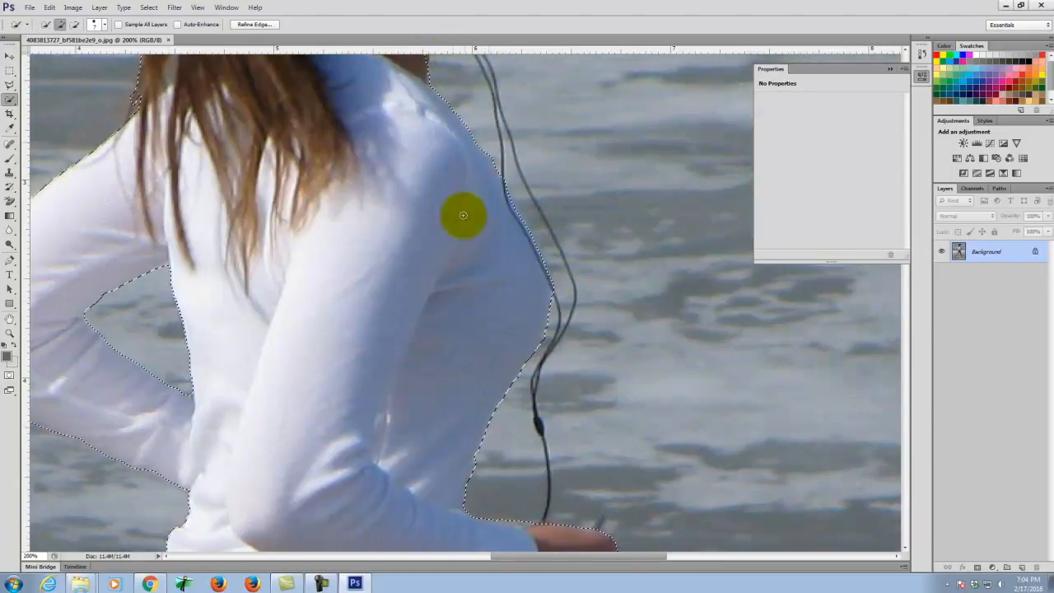
scroll(470, 147, up, 2)
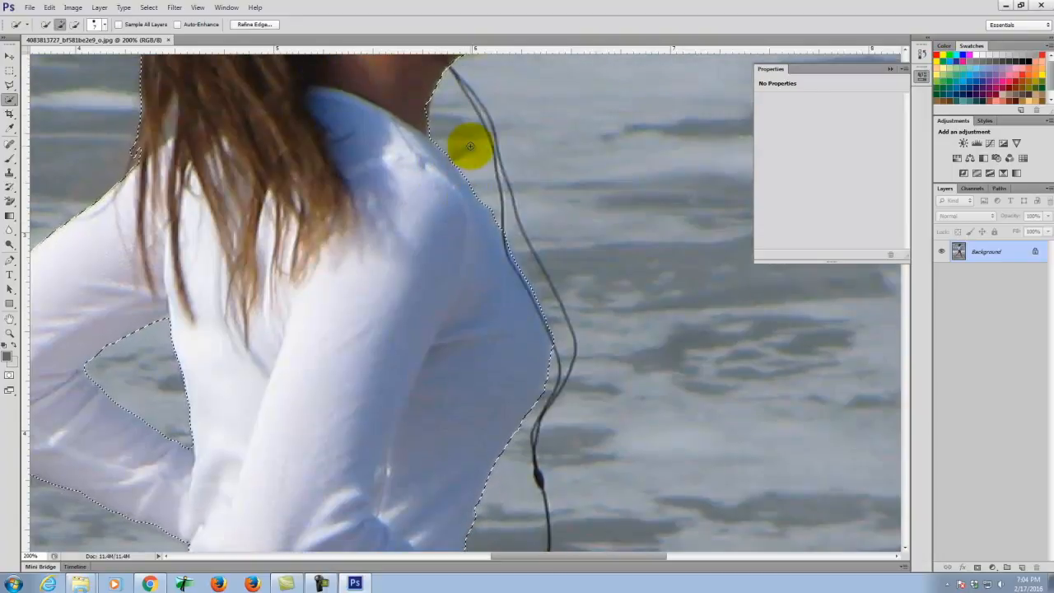
key(ctrl+0)
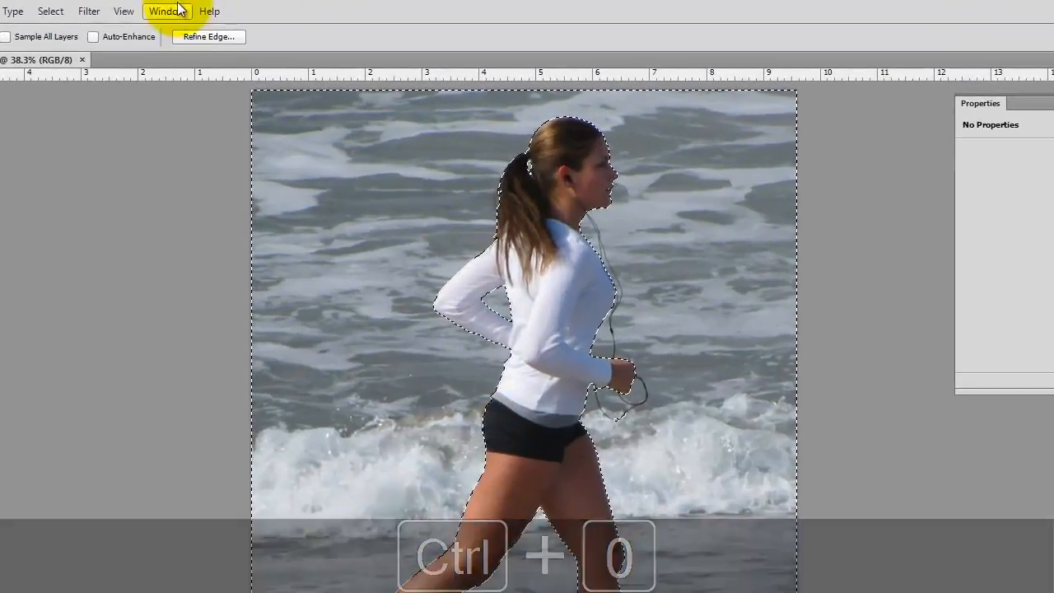
- Invert the selection, duplicate Background as Background copy, hide Background, and add a layer mask
click(49, 11)
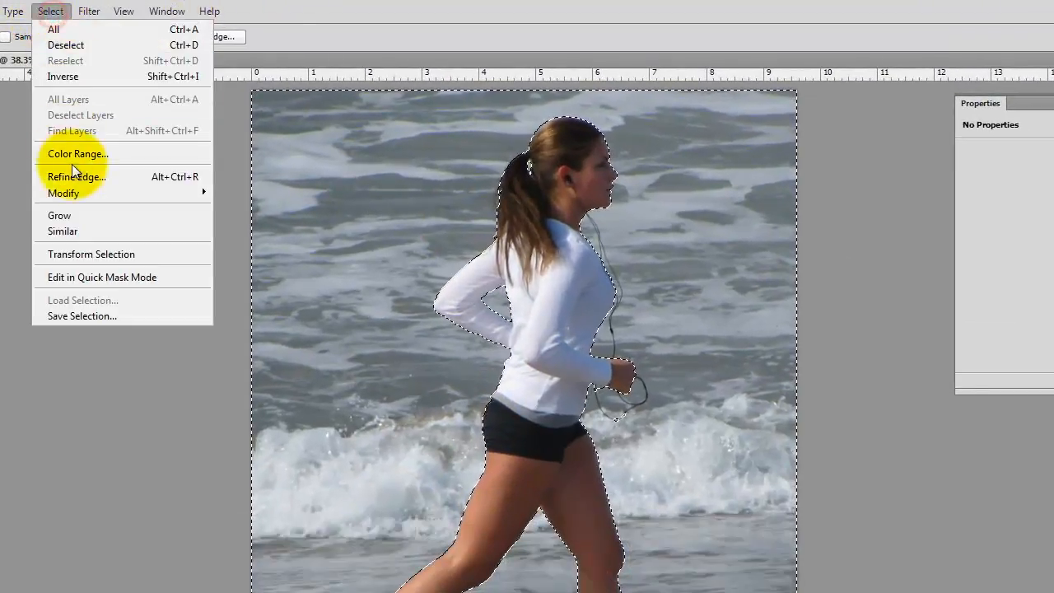
click(69, 76)
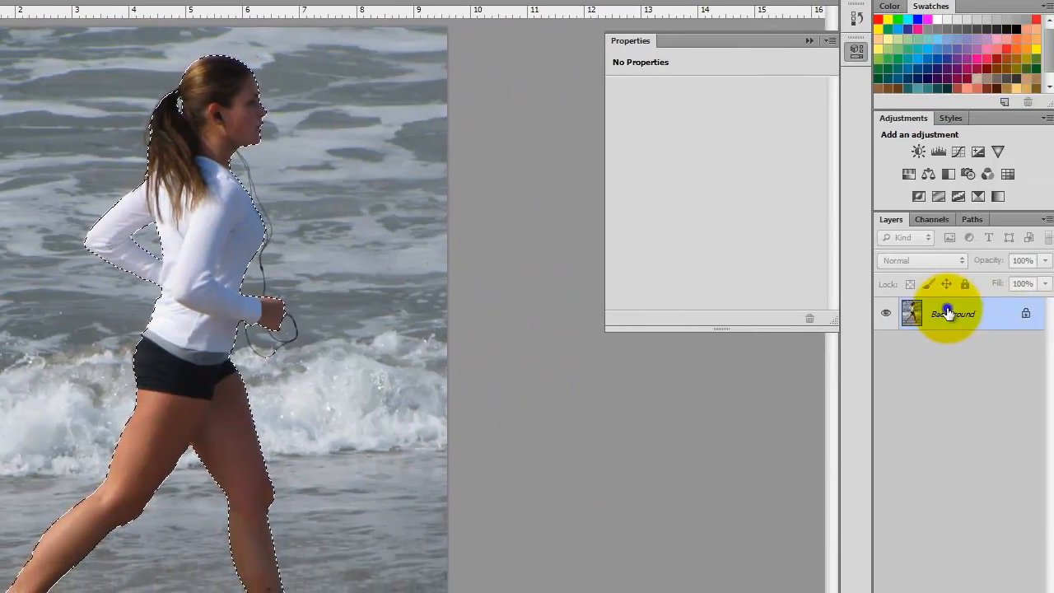
right_click(946, 307)
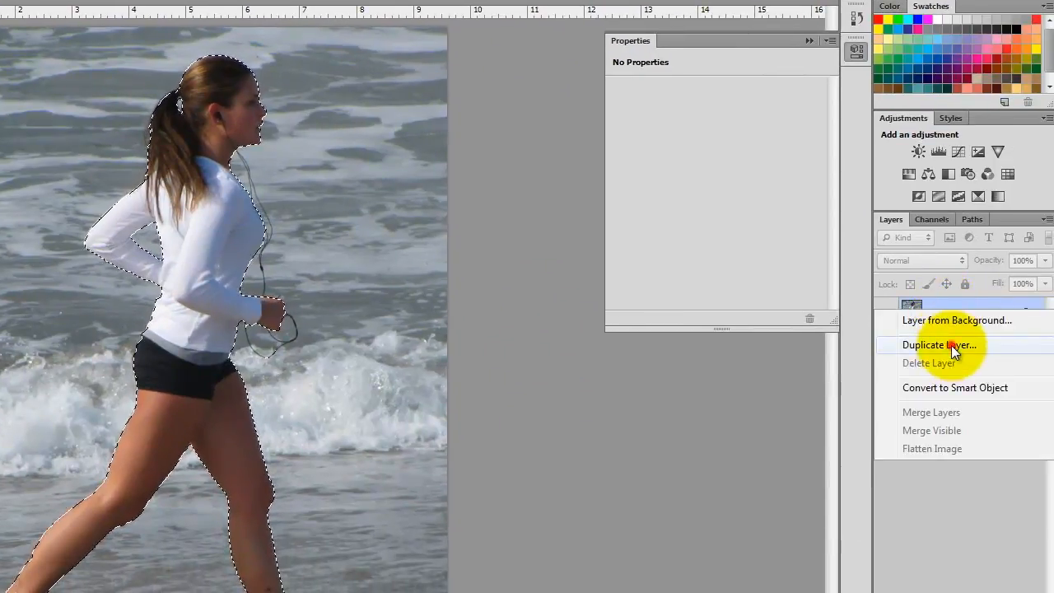
click(938, 345)
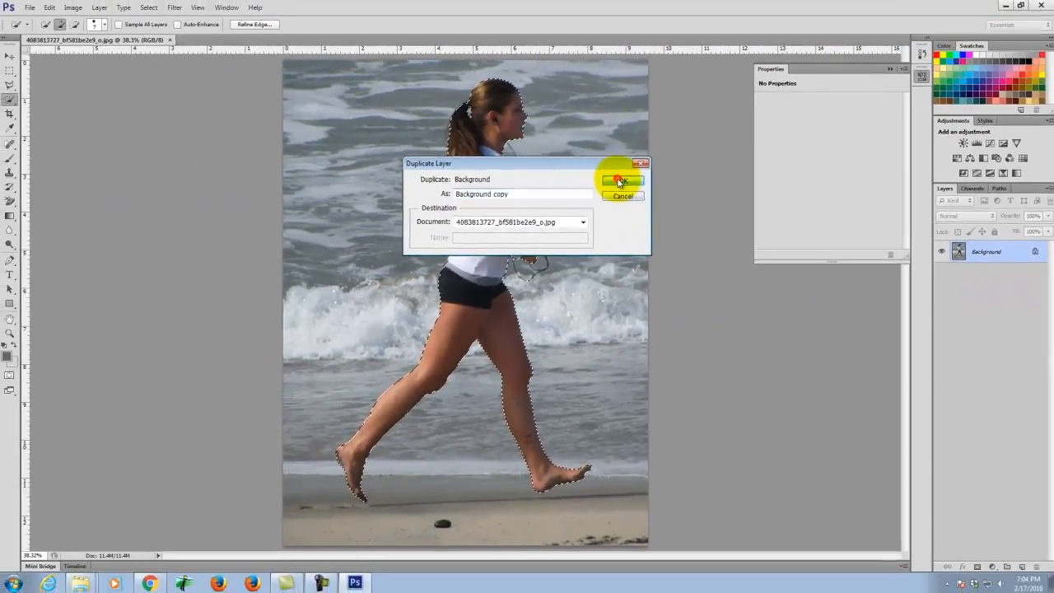
click(530, 192)
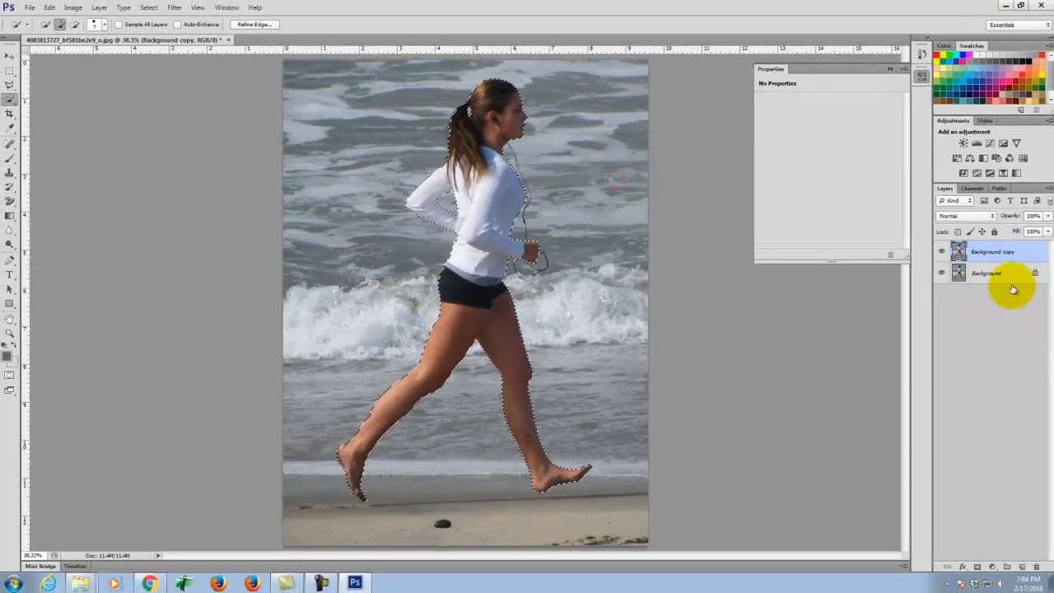
click(942, 275)
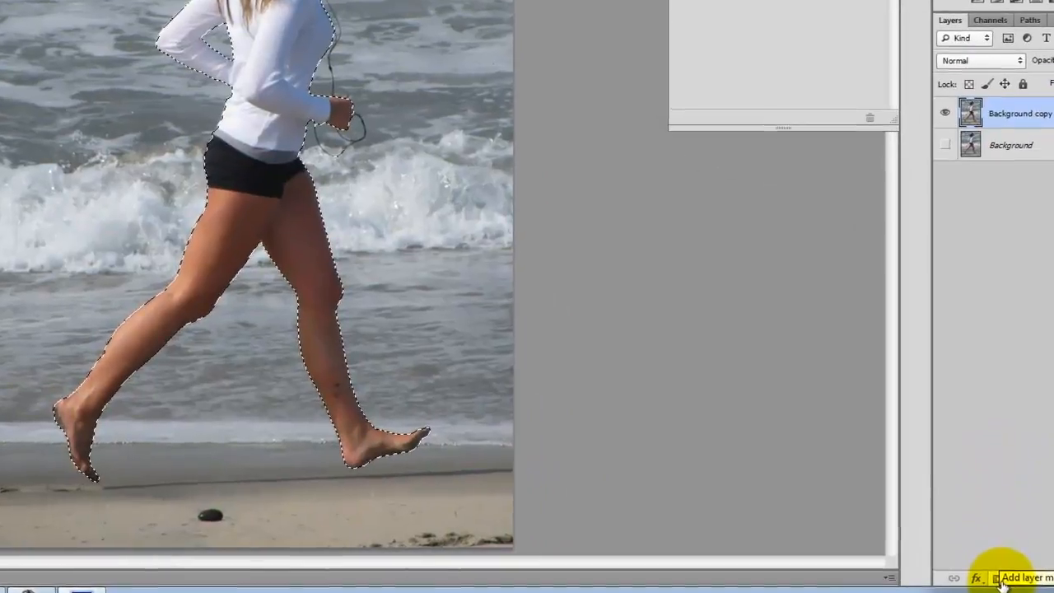
click(979, 566)
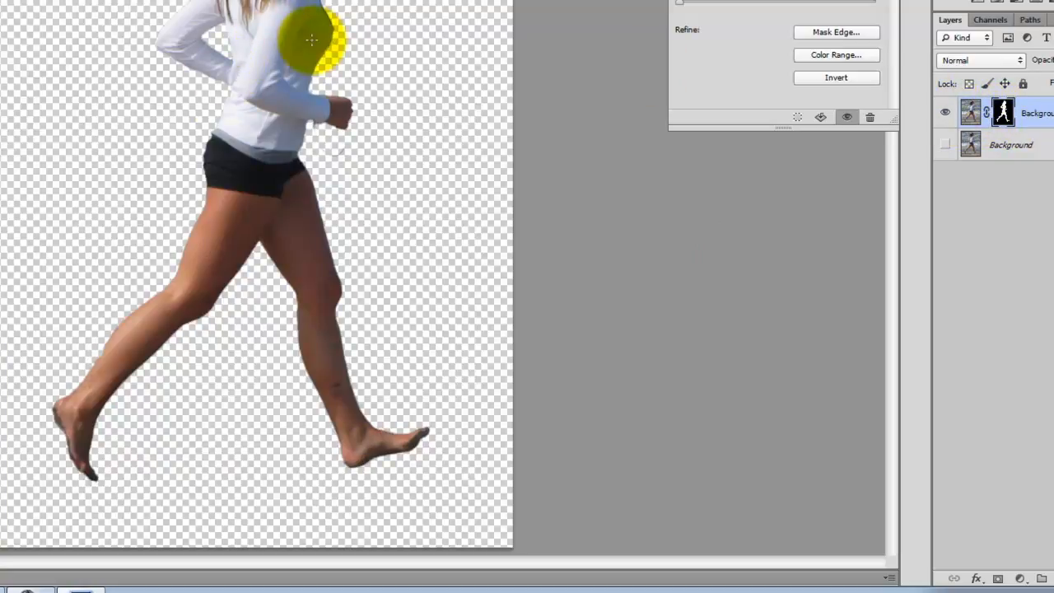
- Zoom and pan to the runner's hand and earphone cord, then pick a smaller Brush tool
key(ctrl+equal)
key(ctrl+equal)
key(ctrl+equal)
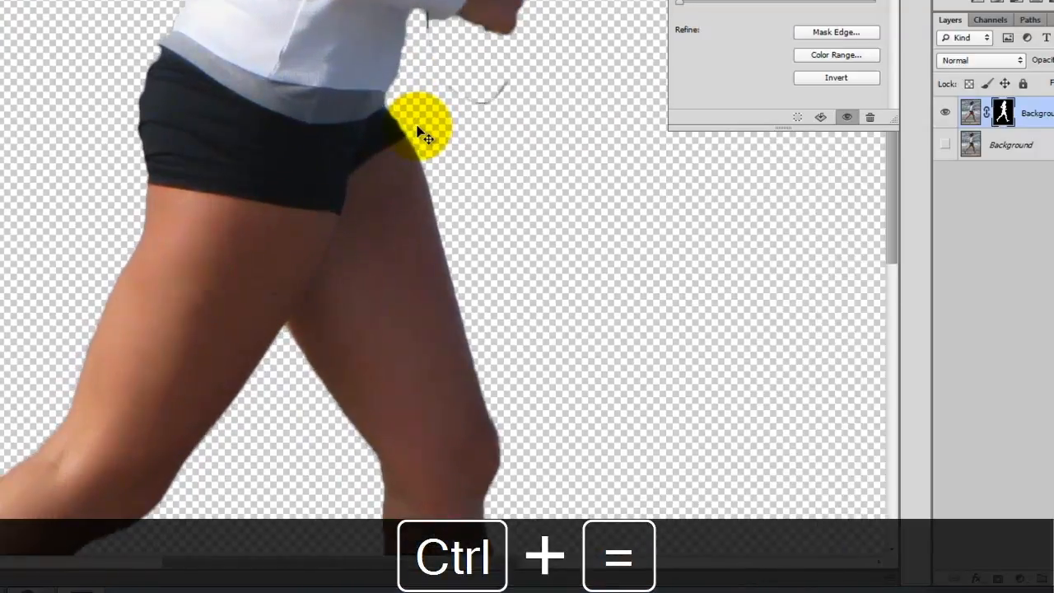
key(ctrl+equal)
key(space)
drag(550, 88, 44, 268)
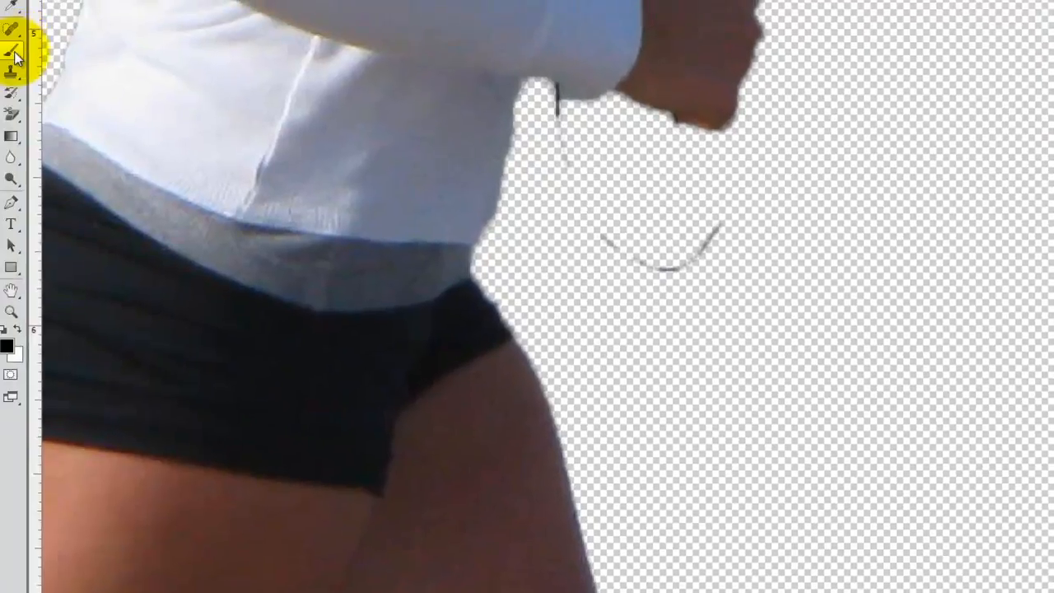
click(18, 54)
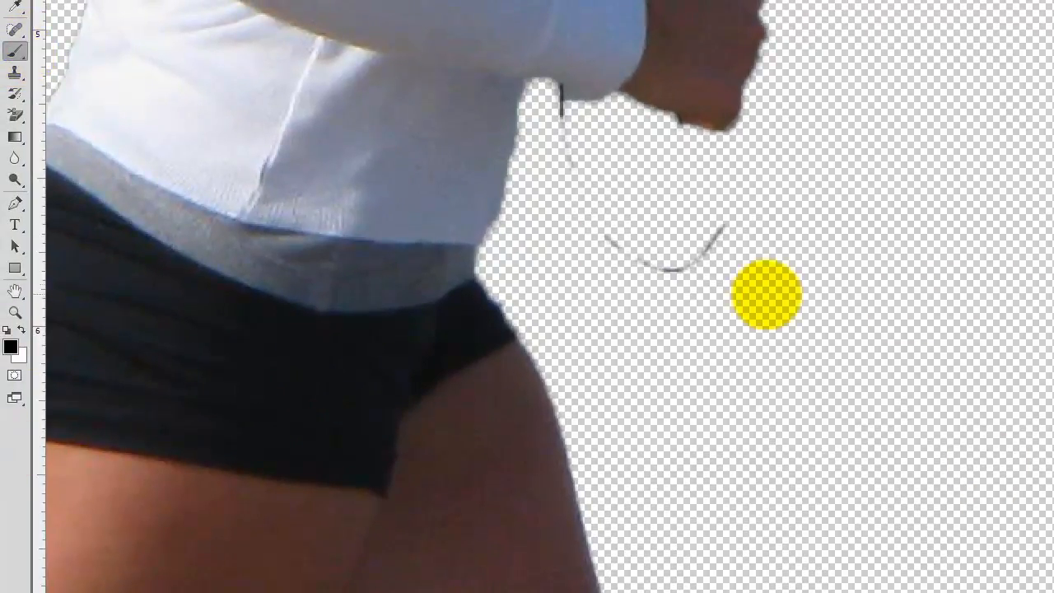
key(bracketleft)
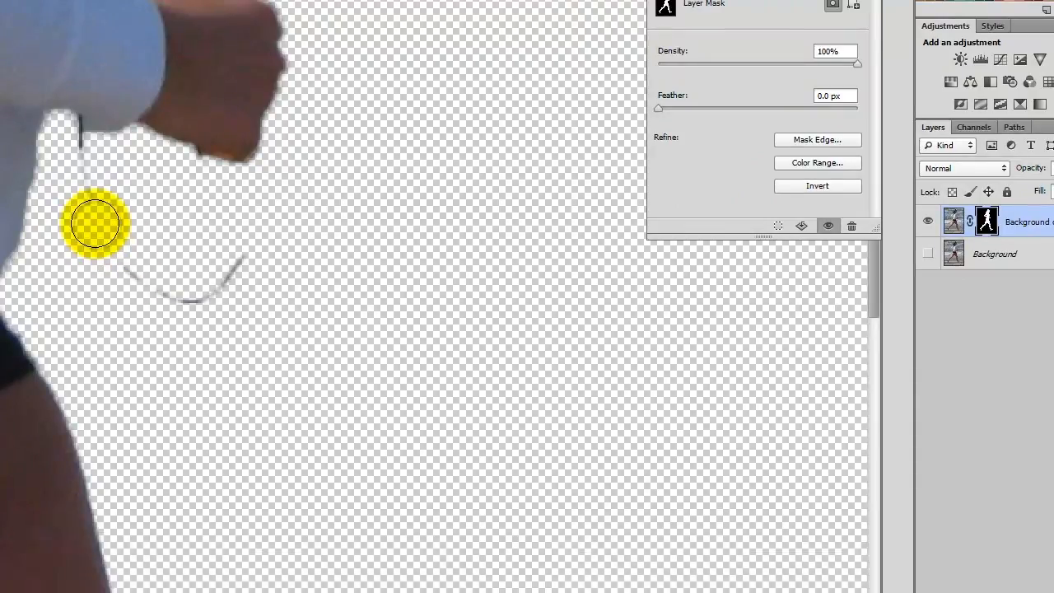
- Paint on the layer mask along the earphone cord to reveal it, then zoom in two steps
key(bracketleft)
mouse_move(79, 150)
mouse_down()
mouse_move(82, 192)
mouse_move(137, 282)
mouse_move(207, 295)
mouse_up()
mouse_move(234, 336)
mouse_down()
mouse_move(269, 291)
mouse_move(147, 314)
mouse_move(301, 315)
mouse_move(256, 316)
mouse_up()
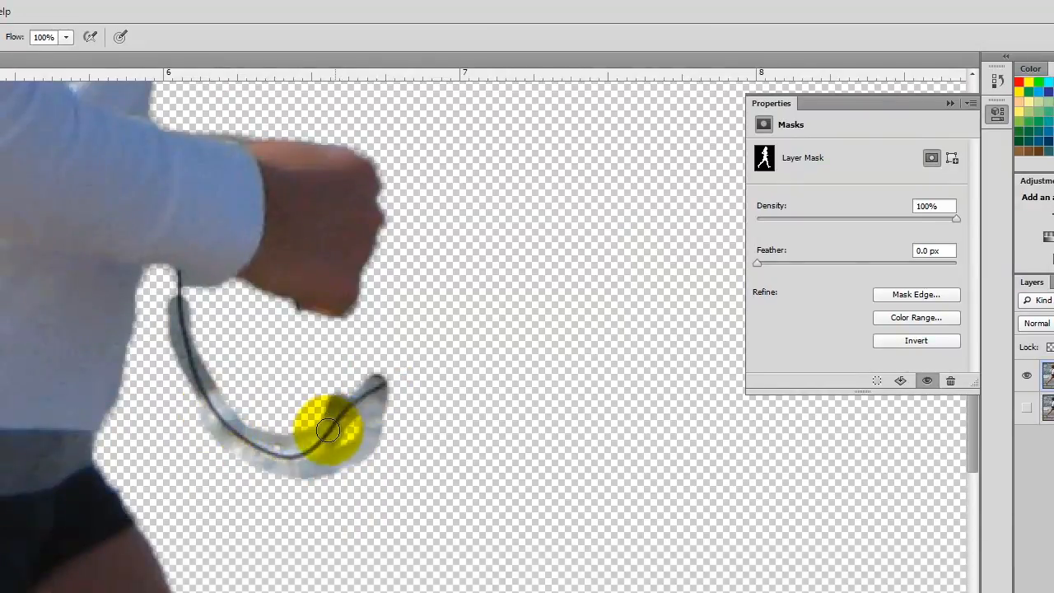
mouse_move(327, 429)
mouse_down()
mouse_move(415, 369)
mouse_move(395, 379)
mouse_move(330, 357)
mouse_move(299, 333)
mouse_move(295, 310)
mouse_move(338, 361)
mouse_move(410, 372)
mouse_move(437, 362)
mouse_move(460, 300)
mouse_move(451, 261)
mouse_move(449, 349)
mouse_move(430, 224)
mouse_move(445, 281)
mouse_move(396, 216)
mouse_move(405, 246)
mouse_move(384, 221)
mouse_move(415, 236)
mouse_move(362, 251)
mouse_move(428, 245)
mouse_move(386, 235)
mouse_move(429, 234)
mouse_move(459, 264)
mouse_move(288, 310)
mouse_move(178, 288)
mouse_move(161, 407)
mouse_up()
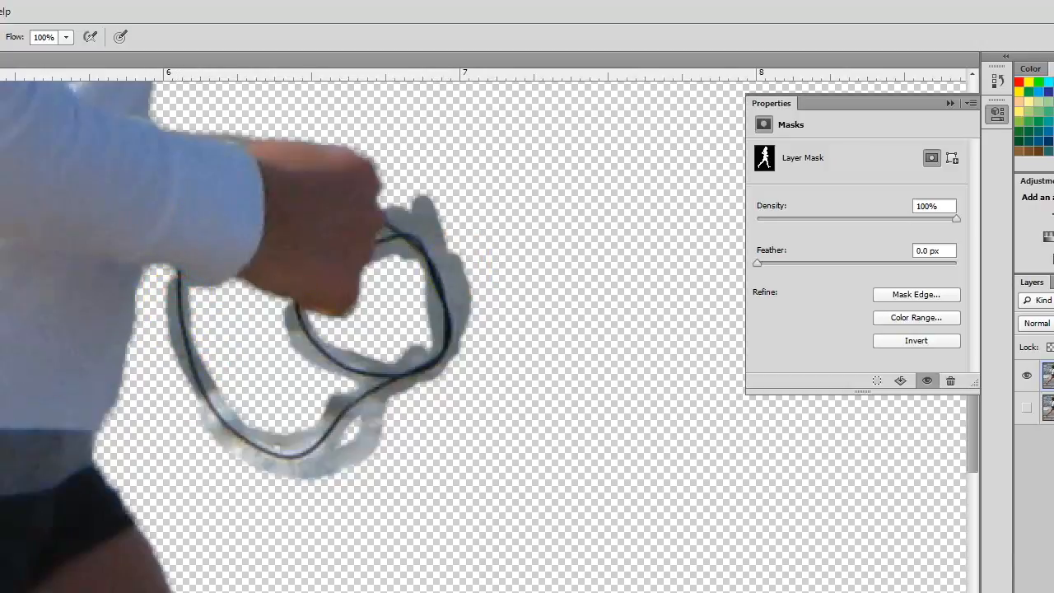
key(ctrl+equal)
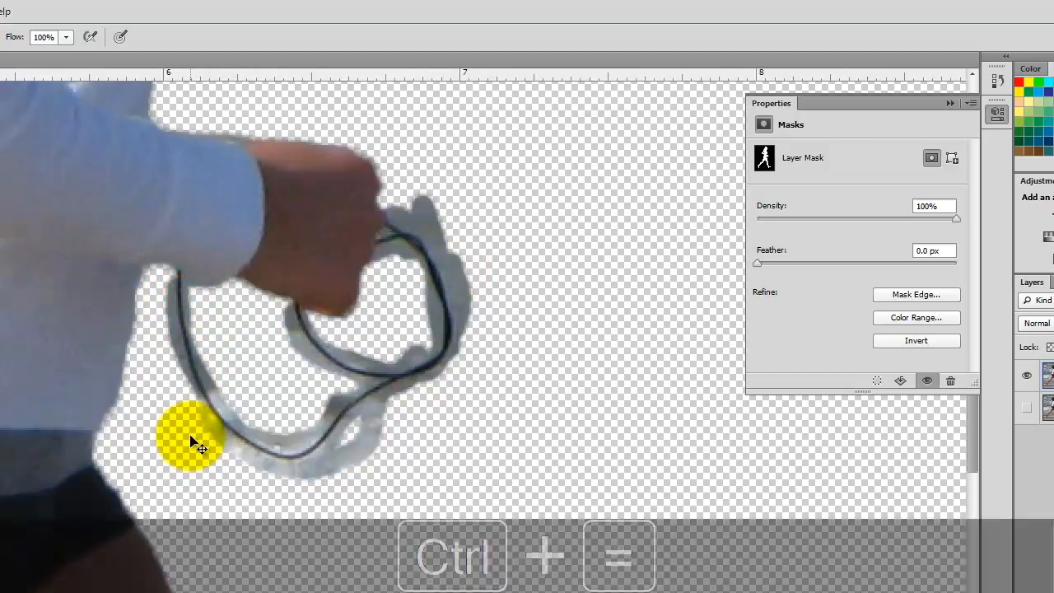
key(ctrl+equal)
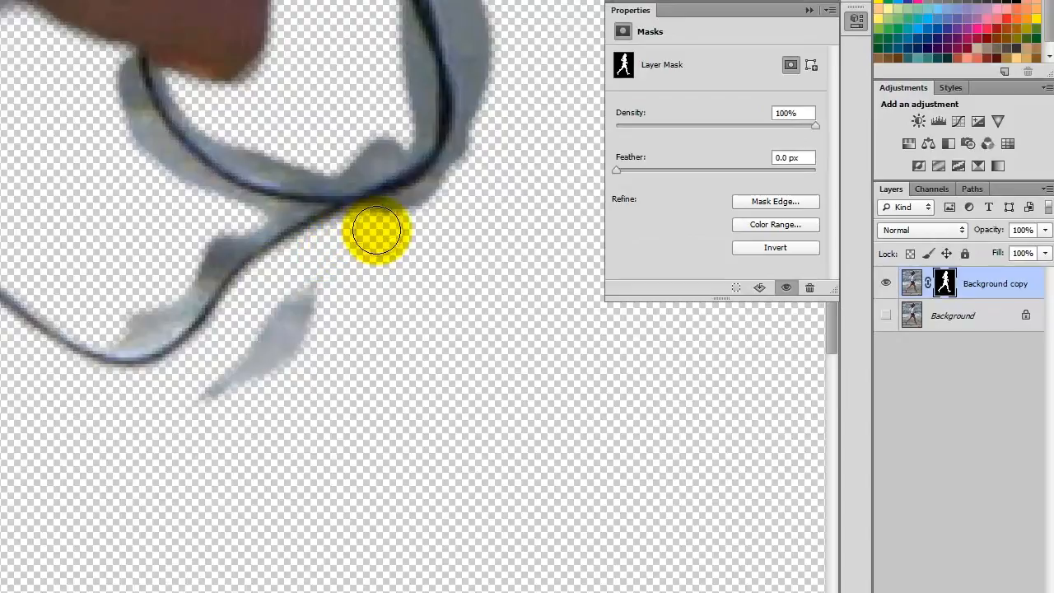
- Paint black on the mask over the grey fill at the cord's upper-left, undoing one stray stroke
mouse_move(342, 303)
mouse_down()
mouse_move(206, 430)
mouse_move(300, 306)
mouse_move(102, 317)
mouse_move(116, 333)
mouse_move(140, 335)
mouse_move(169, 319)
mouse_move(206, 258)
mouse_move(252, 222)
mouse_move(160, 186)
mouse_move(232, 207)
mouse_move(161, 173)
mouse_move(116, 84)
mouse_up()
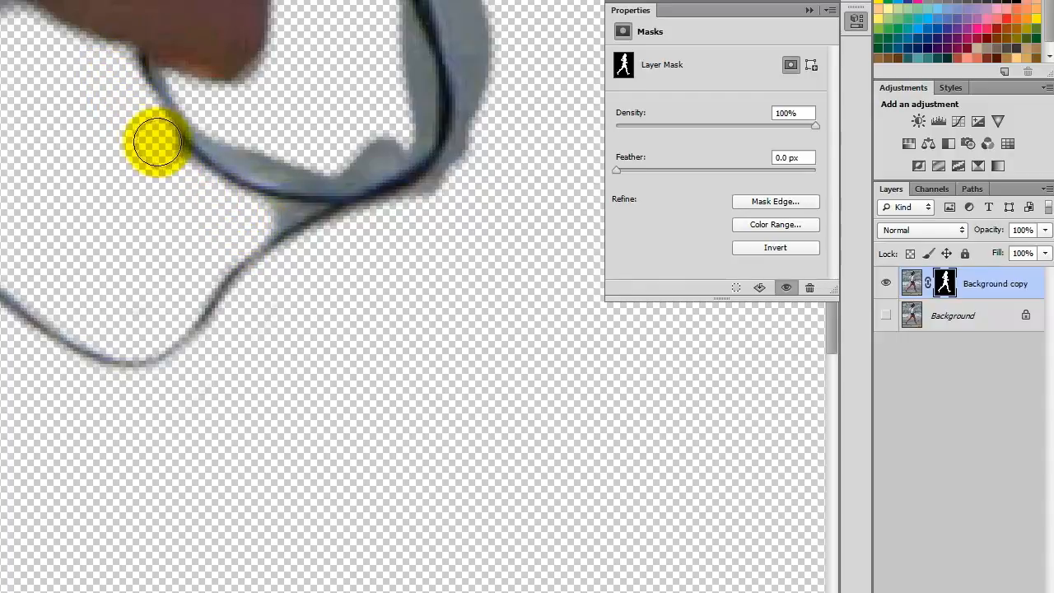
key(ctrl+z)
mouse_move(113, 81)
mouse_down()
mouse_move(121, 104)
mouse_move(192, 188)
mouse_move(292, 237)
mouse_move(305, 215)
mouse_up()
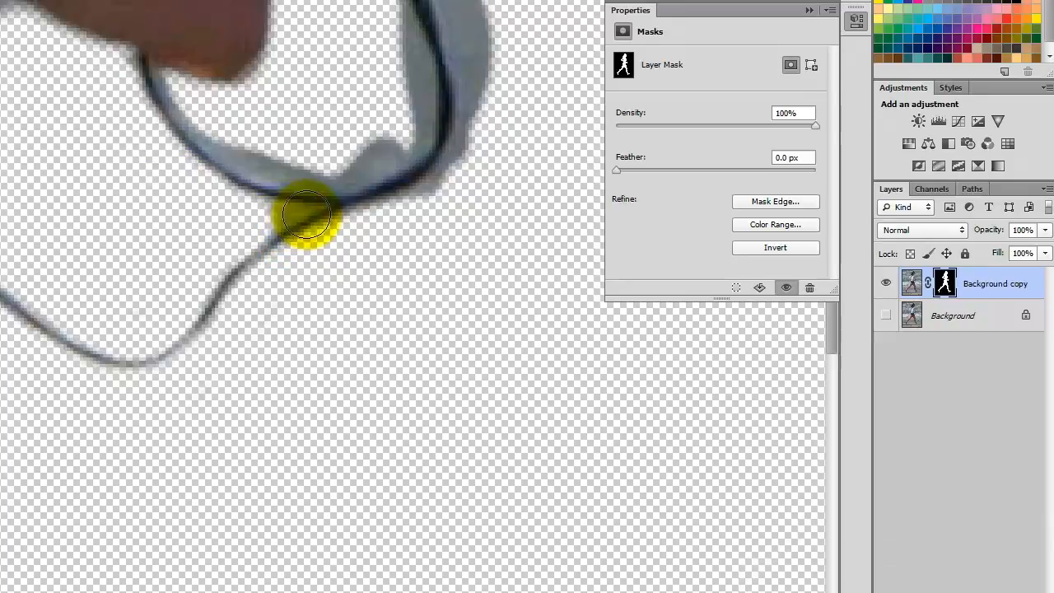
- With a resized brush, mask out the grey fringe along the cord edge and inside the loop
key(bracketleft)
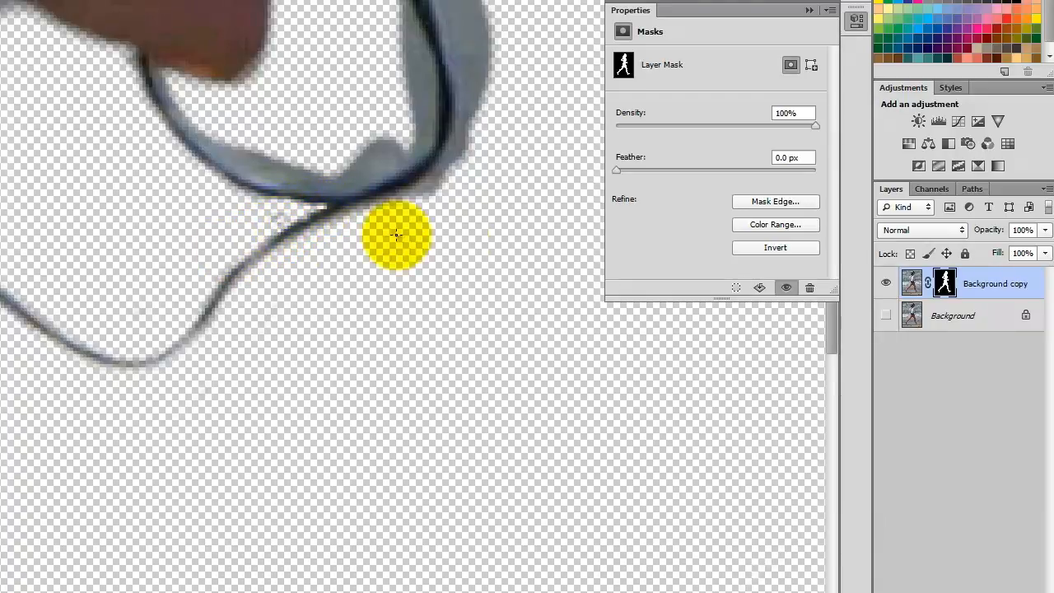
key(bracketright)
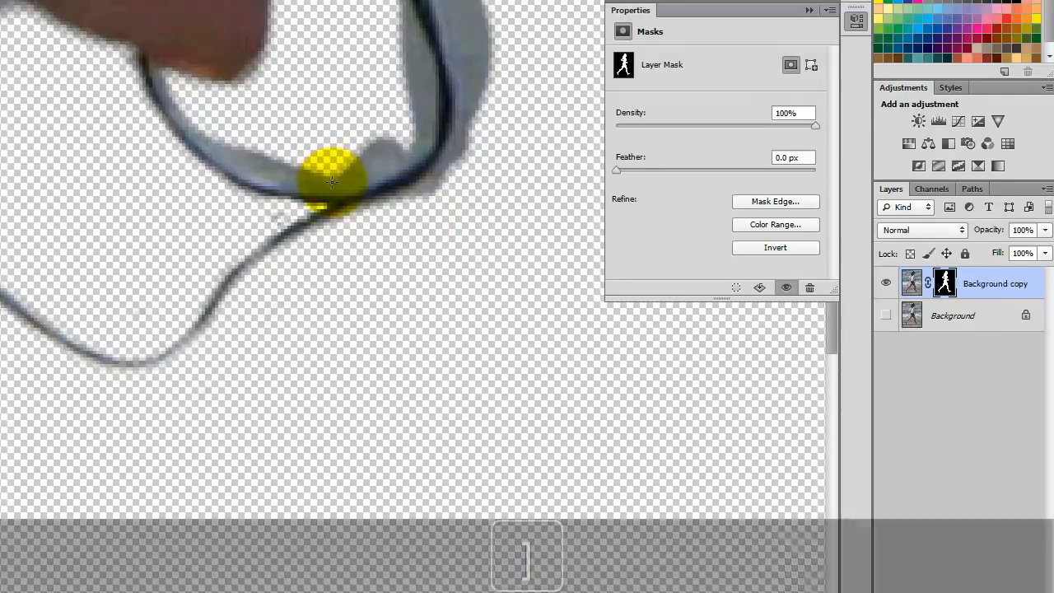
key(bracketright)
key(bracketright)
mouse_move(175, 99)
mouse_down()
mouse_move(218, 144)
mouse_move(278, 169)
mouse_move(251, 165)
mouse_move(241, 156)
mouse_move(310, 177)
mouse_move(263, 172)
mouse_move(225, 147)
mouse_move(236, 135)
mouse_move(302, 163)
mouse_up()
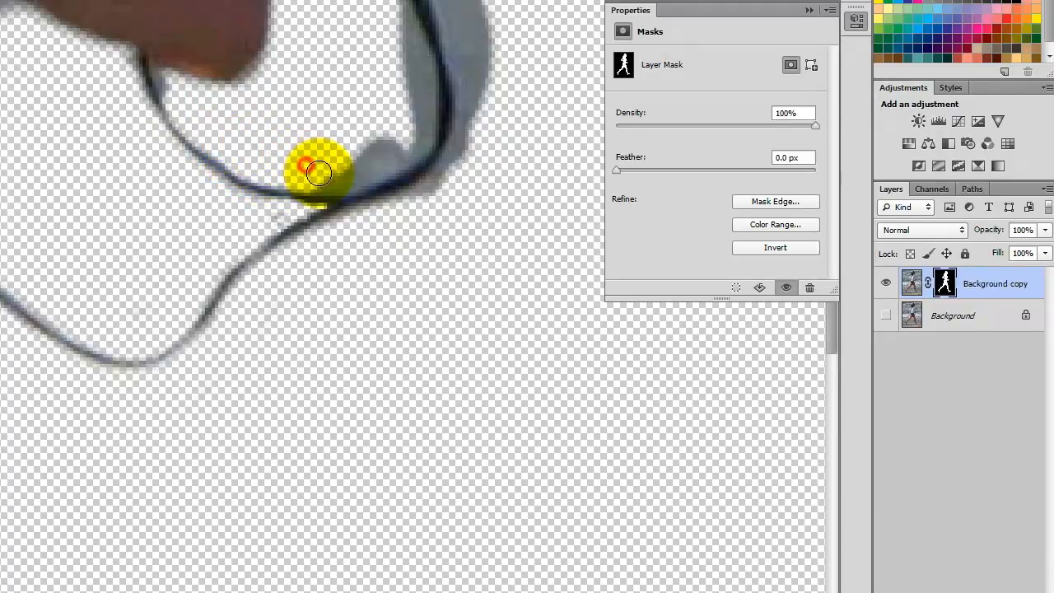
mouse_move(382, 167)
mouse_down()
mouse_move(418, 129)
mouse_move(409, 53)
mouse_move(397, 119)
mouse_move(346, 157)
mouse_move(387, 144)
mouse_move(378, 128)
mouse_move(303, 155)
mouse_up()
scroll(378, 127, up, 5)
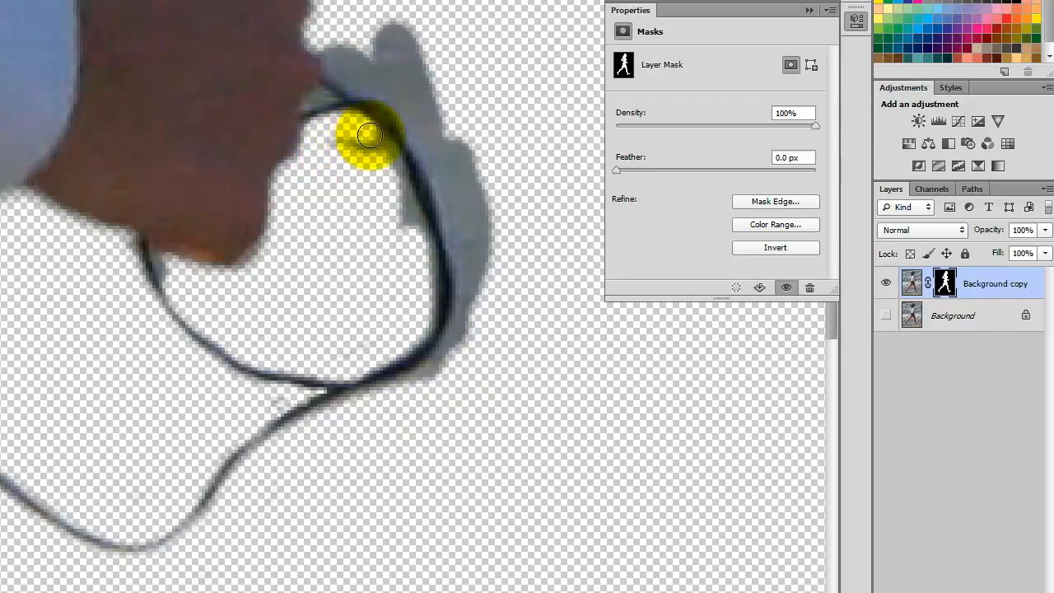
mouse_move(400, 194)
mouse_down()
mouse_move(429, 289)
mouse_move(425, 318)
mouse_move(387, 341)
mouse_up()
- Mask out the grey tip above the loop, the smudge to its right and the lower-edge fringe, then fit the image
key(bracketright)
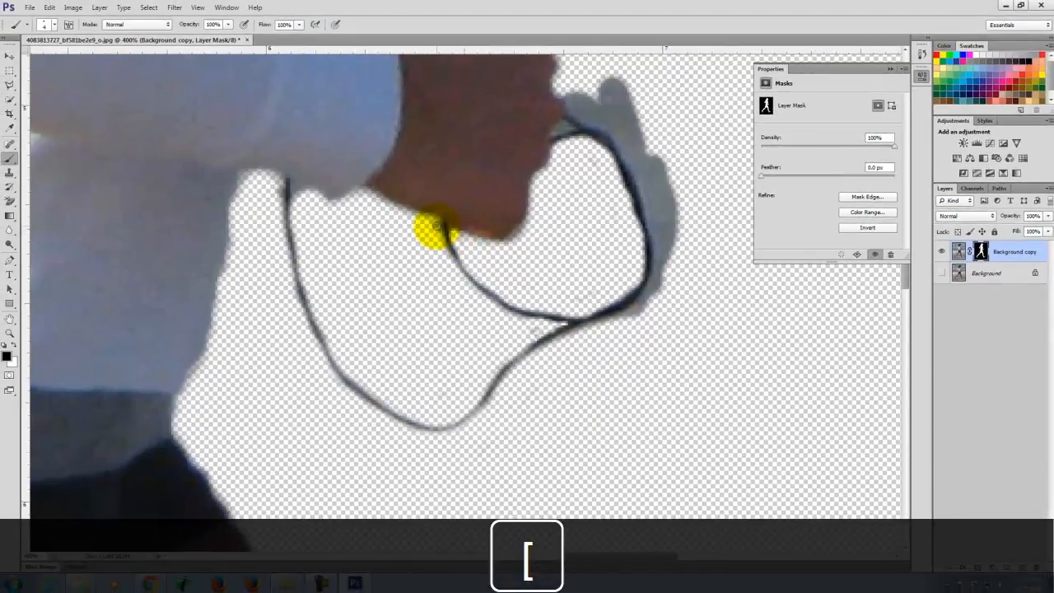
scroll(623, 164, up, 2)
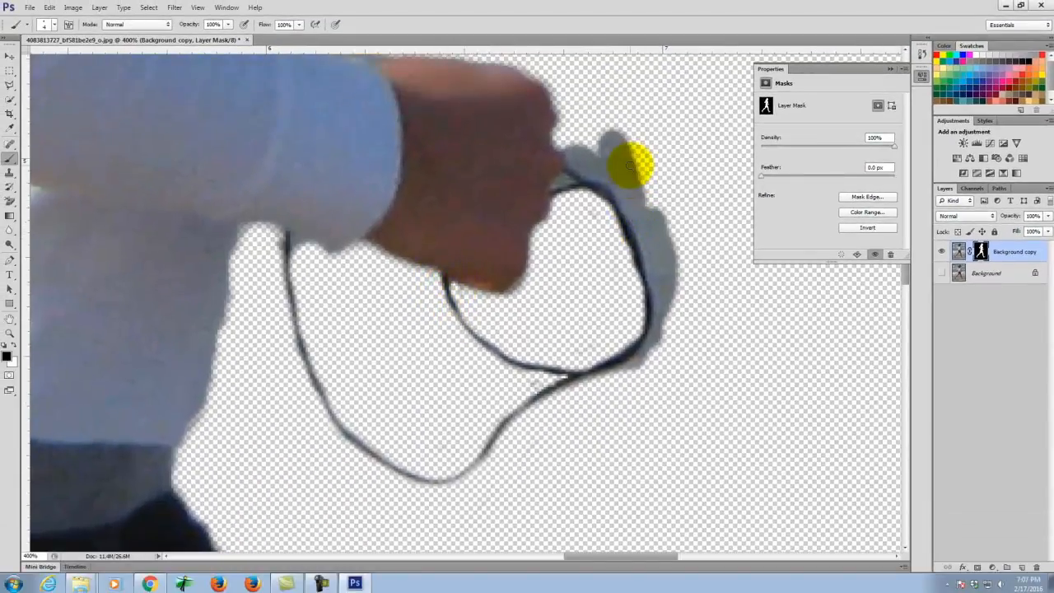
key(bracketright)
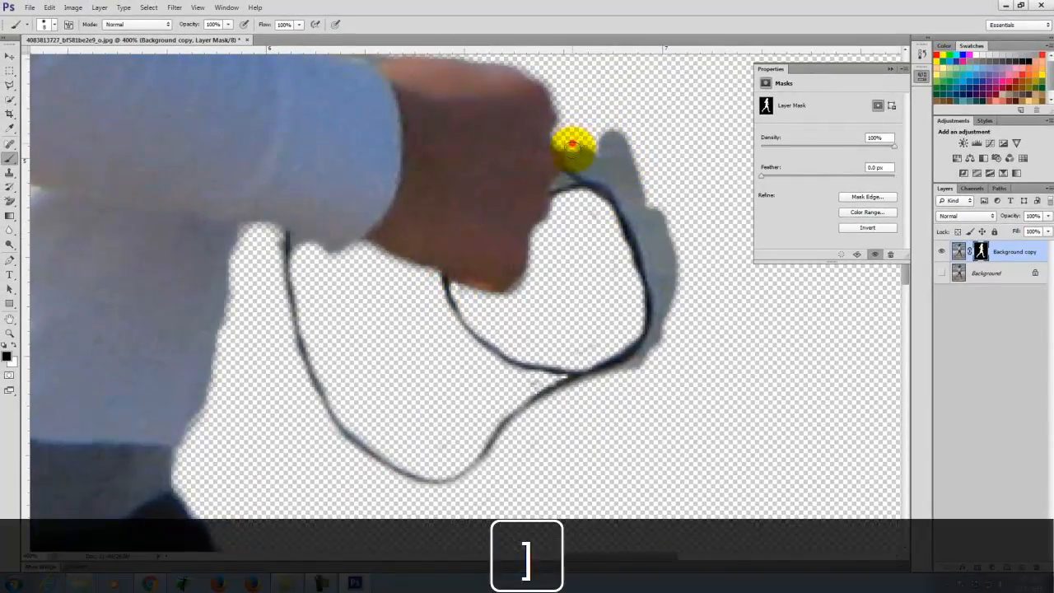
mouse_move(574, 158)
mouse_down()
mouse_move(612, 134)
mouse_move(598, 158)
mouse_move(610, 171)
mouse_up()
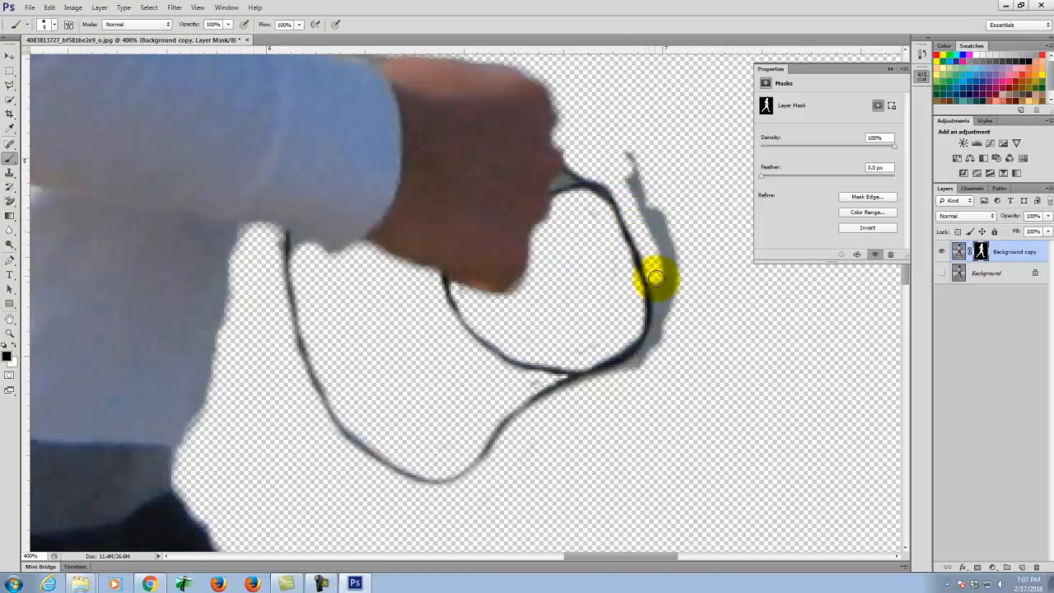
mouse_move(657, 341)
mouse_down()
mouse_move(642, 360)
mouse_move(666, 266)
mouse_move(626, 135)
mouse_move(667, 264)
mouse_up()
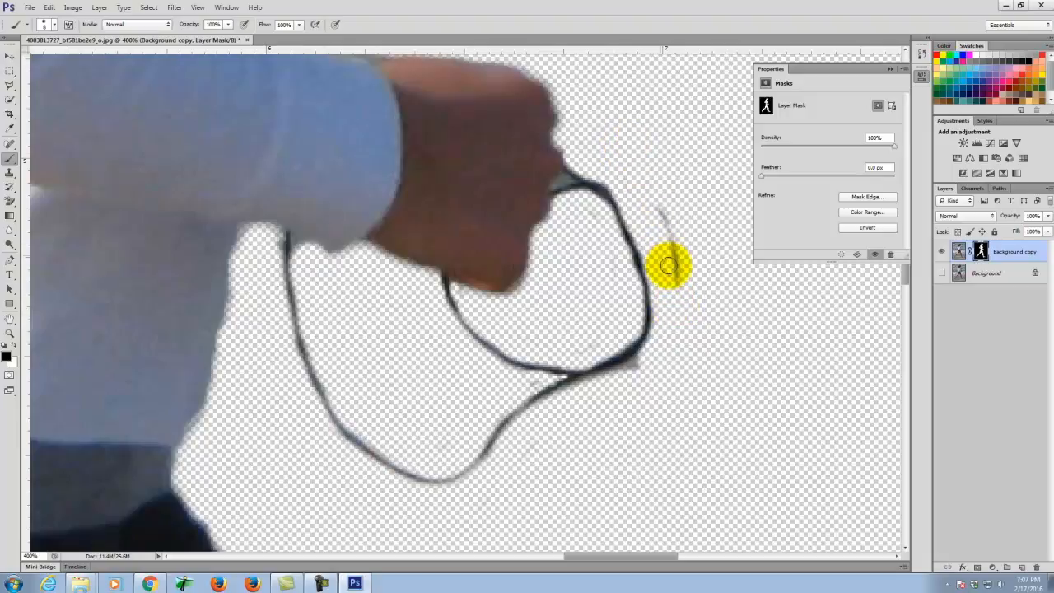
scroll(668, 255, down, 2)
mouse_move(646, 302)
mouse_down()
mouse_move(581, 332)
mouse_move(636, 301)
mouse_move(661, 258)
mouse_move(642, 302)
mouse_move(618, 305)
mouse_move(593, 331)
mouse_move(689, 320)
mouse_move(523, 289)
mouse_up()
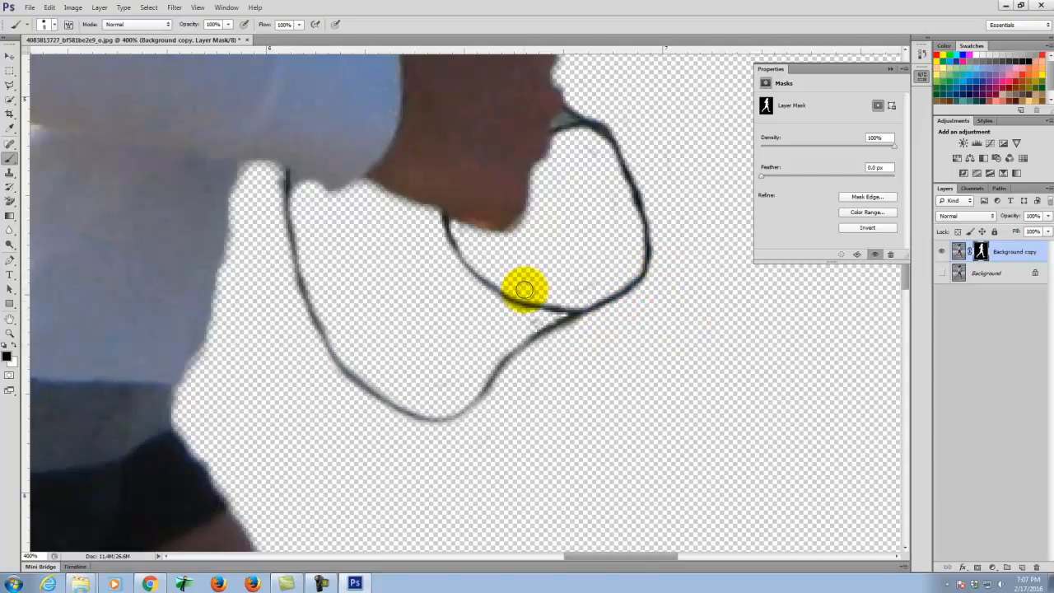
key(ctrl+0)
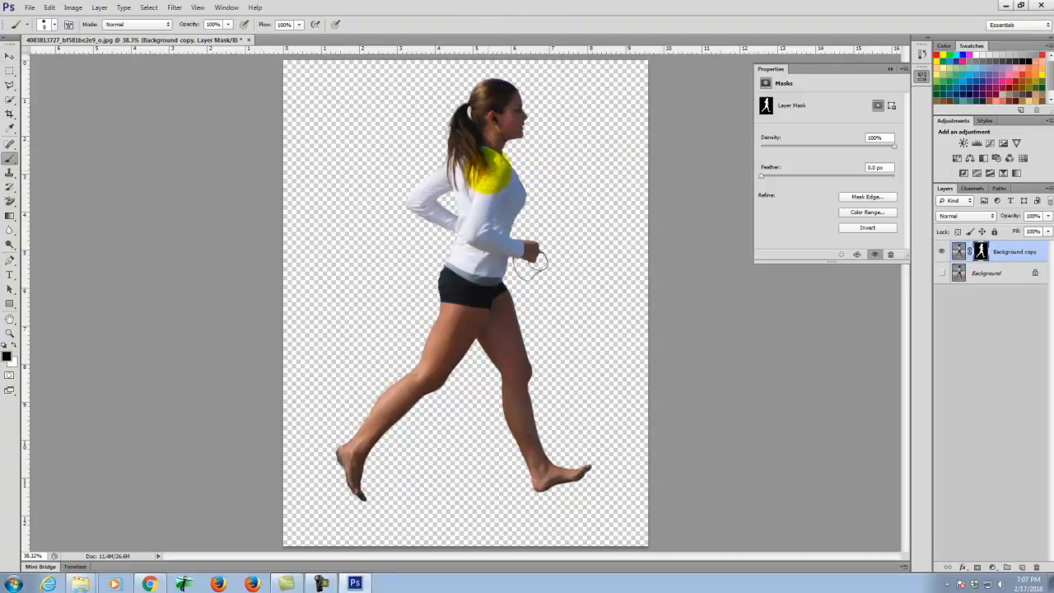
- Start a Save As copy with the file format set to PNG
click(31, 9)
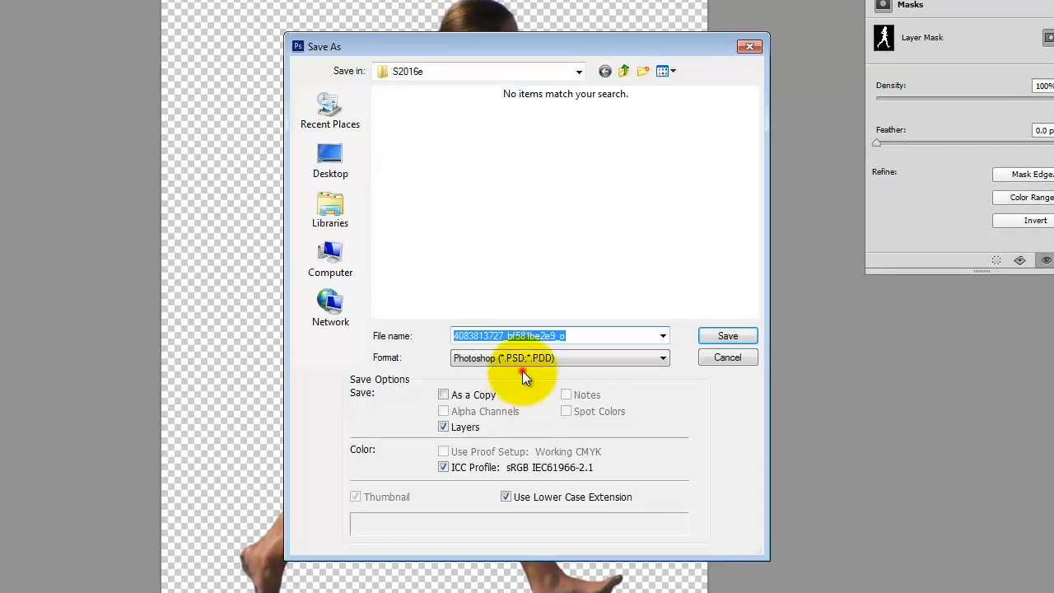
click(522, 359)
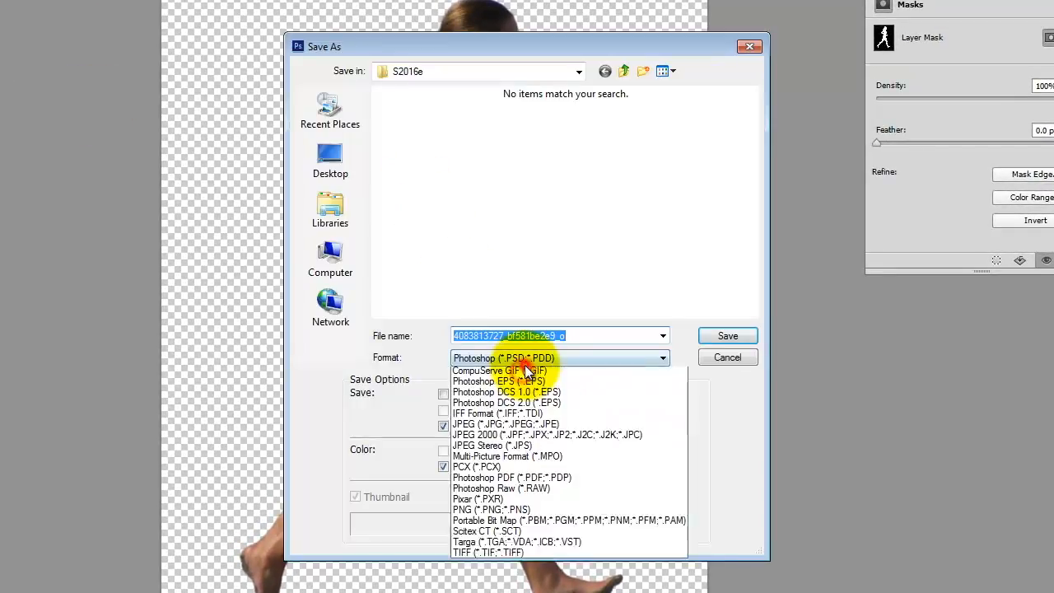
click(505, 545)
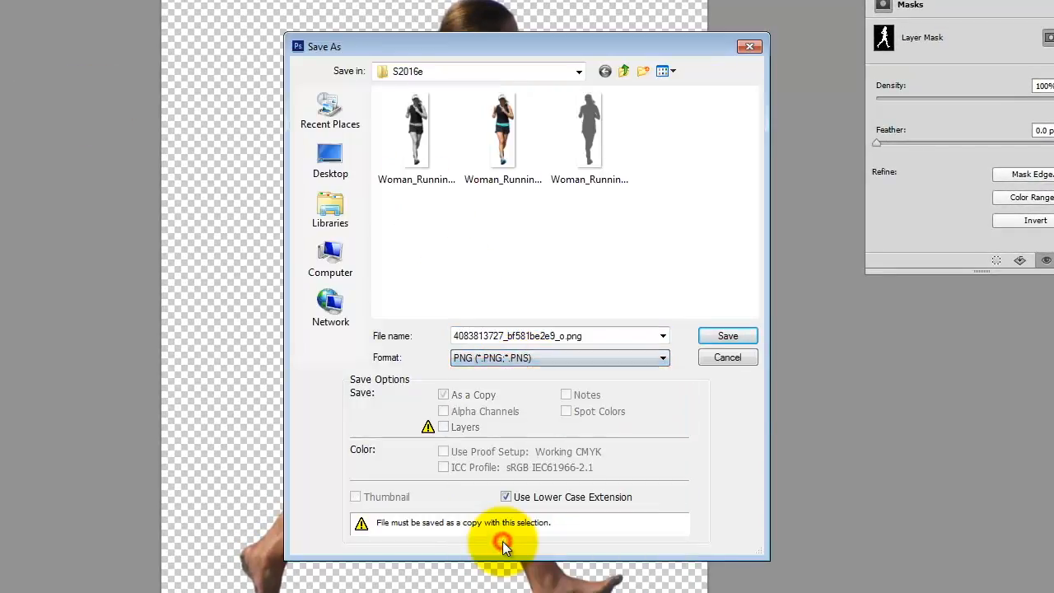
- Name the copy Woman_Running_2_color from an existing runner file's name and save with default PNG options
double_click(547, 337)
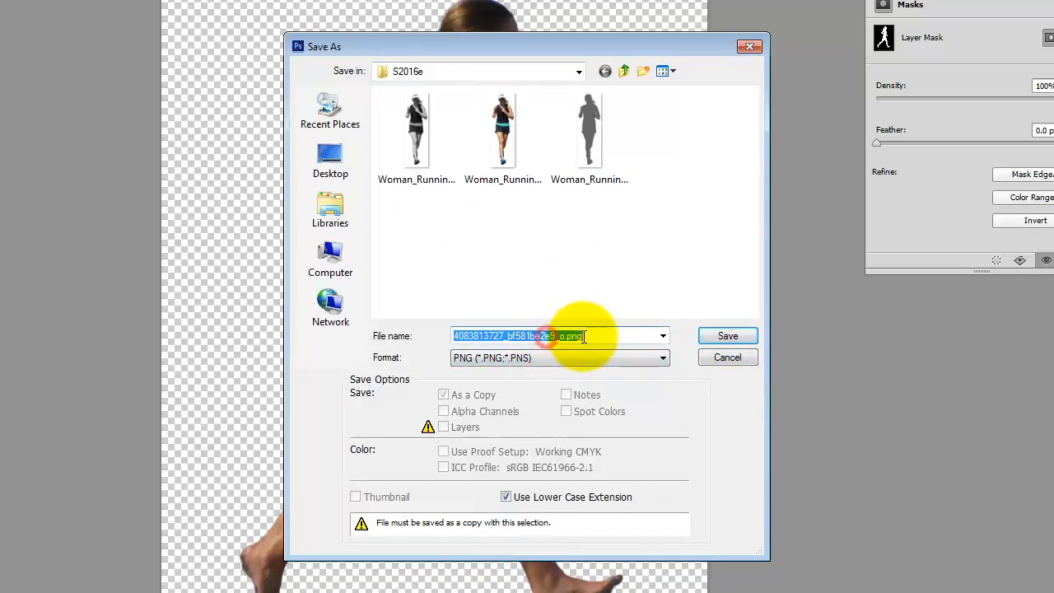
click(557, 336)
click(418, 145)
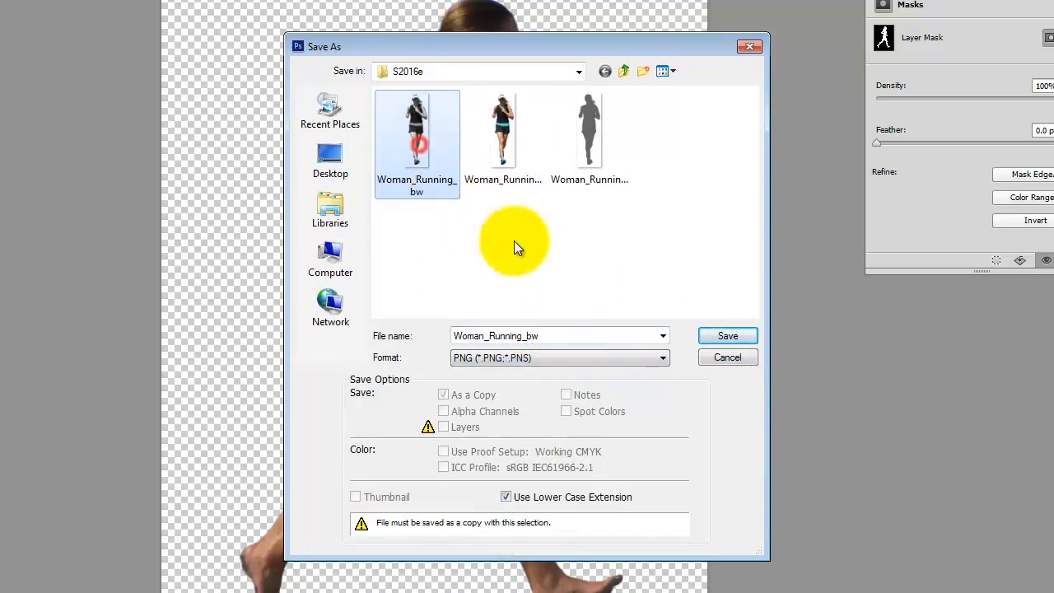
double_click(535, 335)
click(530, 336)
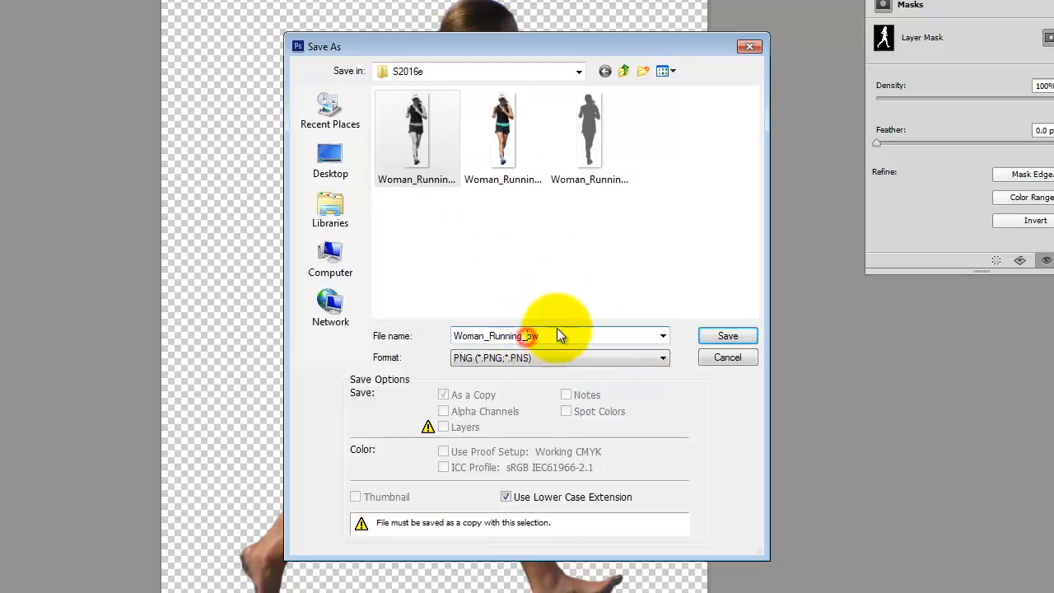
text(2_)
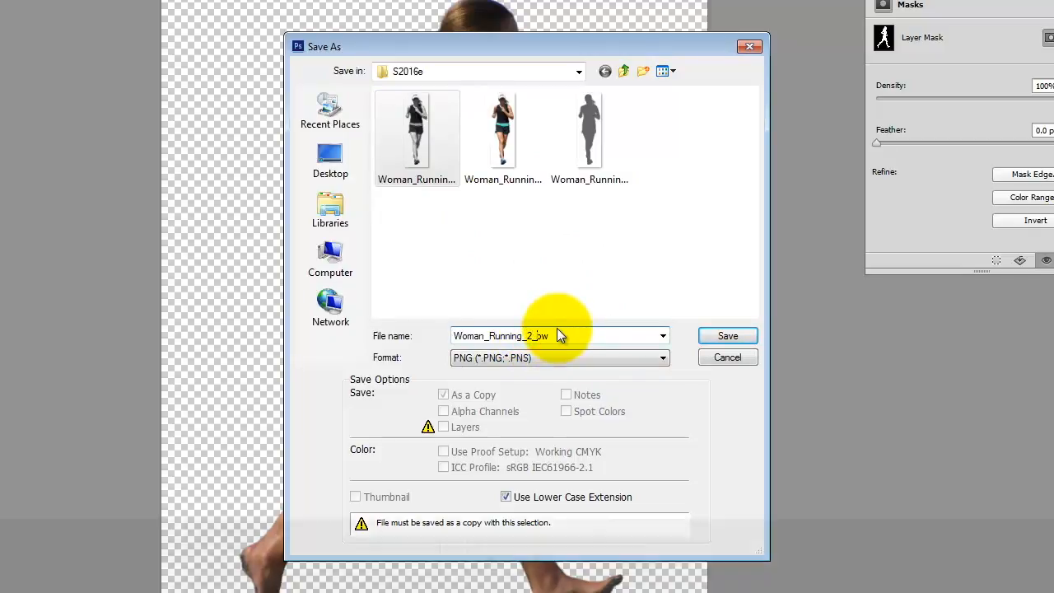
key(shift+Right)
key(shift+Right)
text(color)
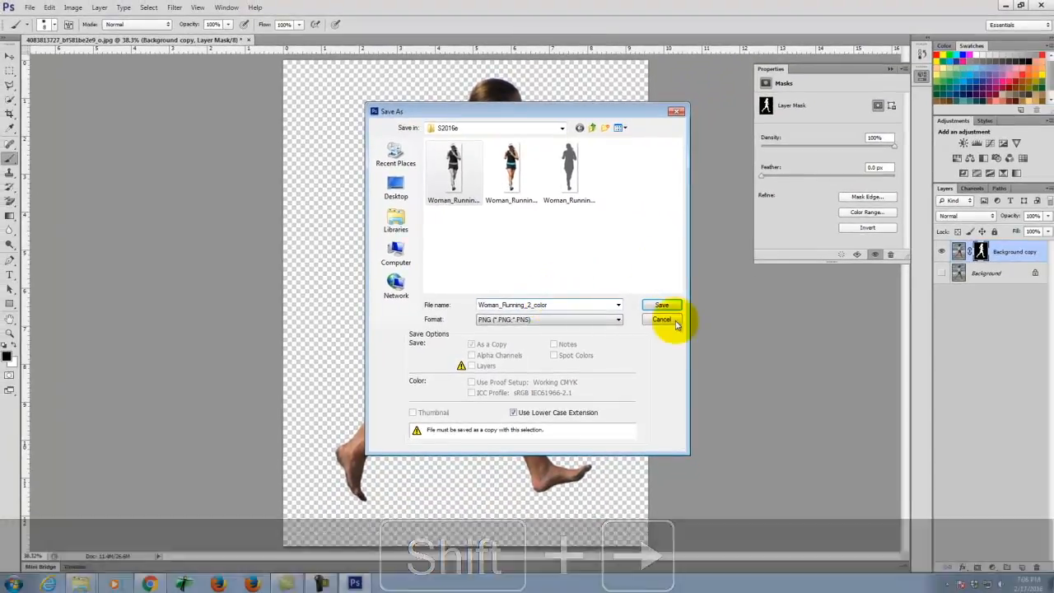
click(658, 306)
click(547, 181)
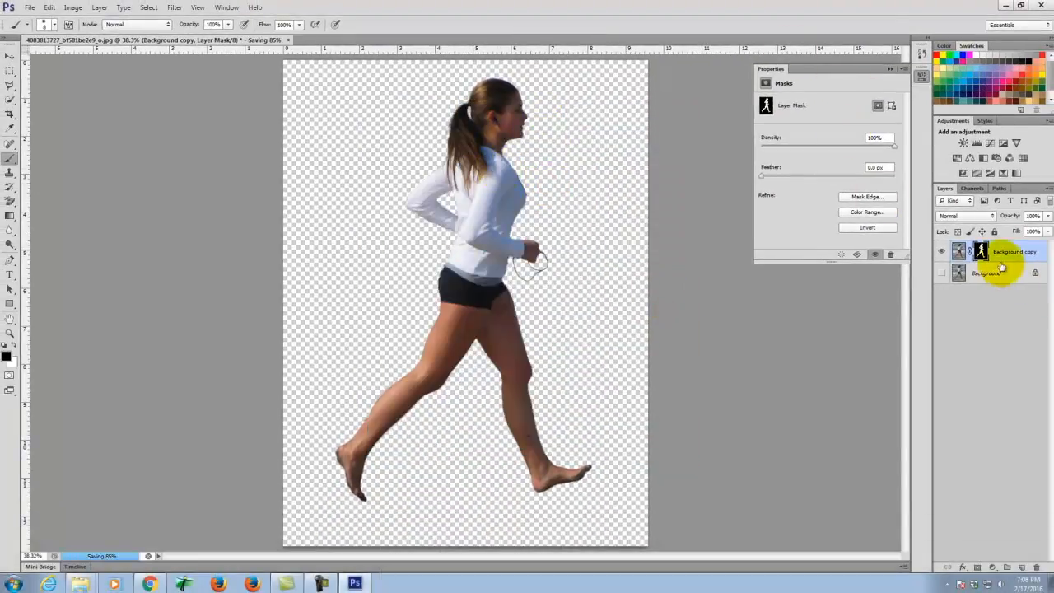
- Add a Channel Mixer 1 adjustment layer, monochrome, using the Black & White with Yellow Filter preset
click(74, 7)
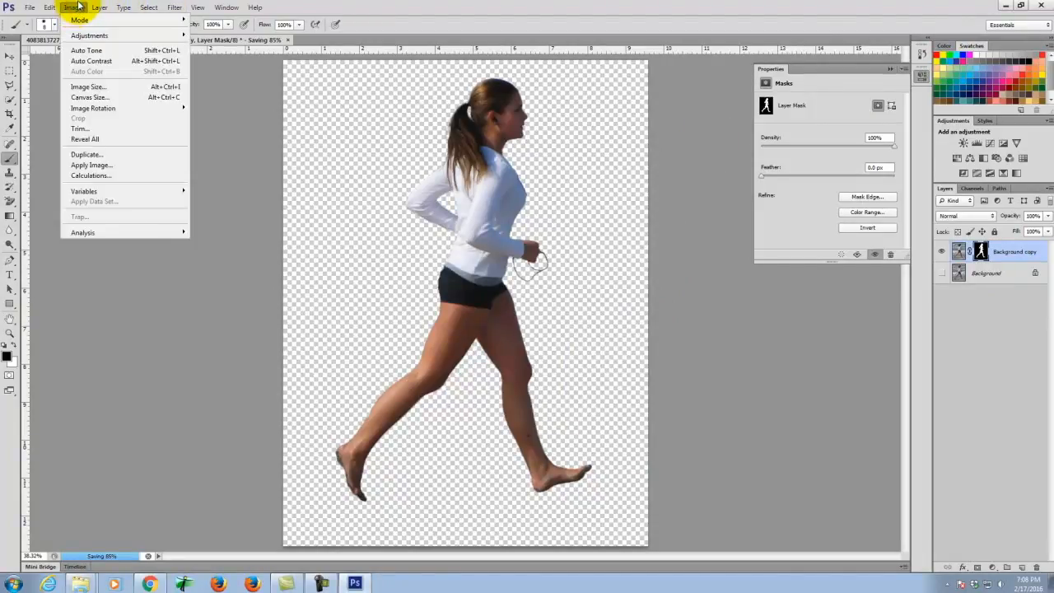
mouse_move(99, 7)
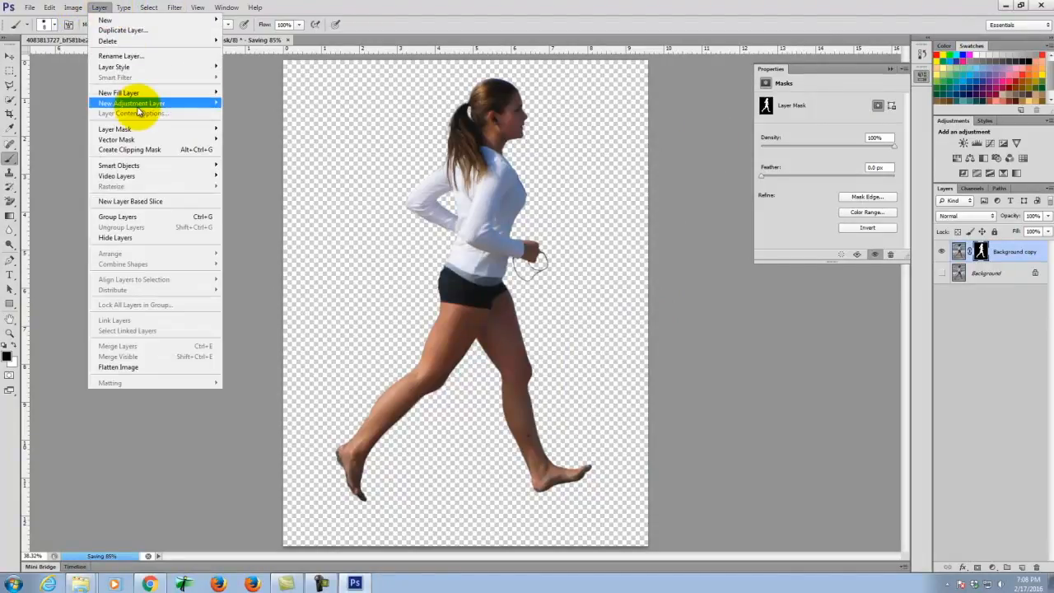
mouse_move(140, 107)
click(288, 200)
click(563, 199)
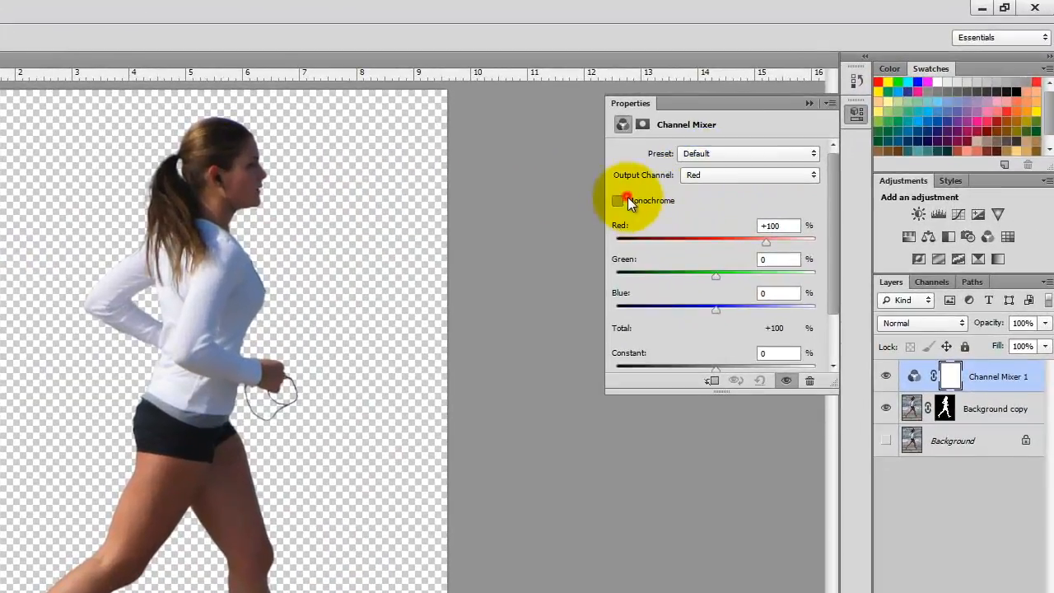
click(719, 148)
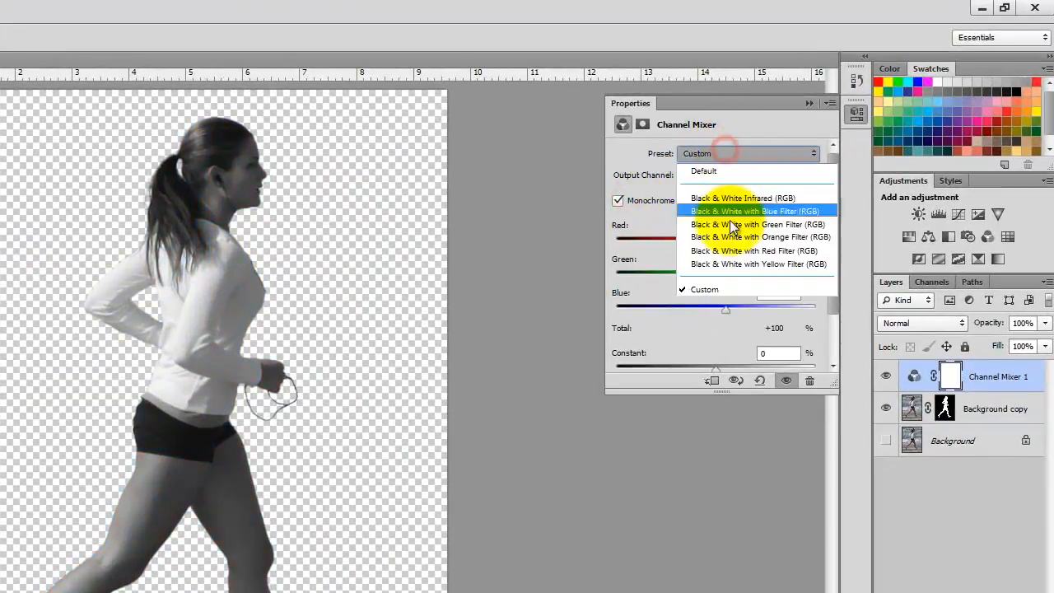
click(735, 257)
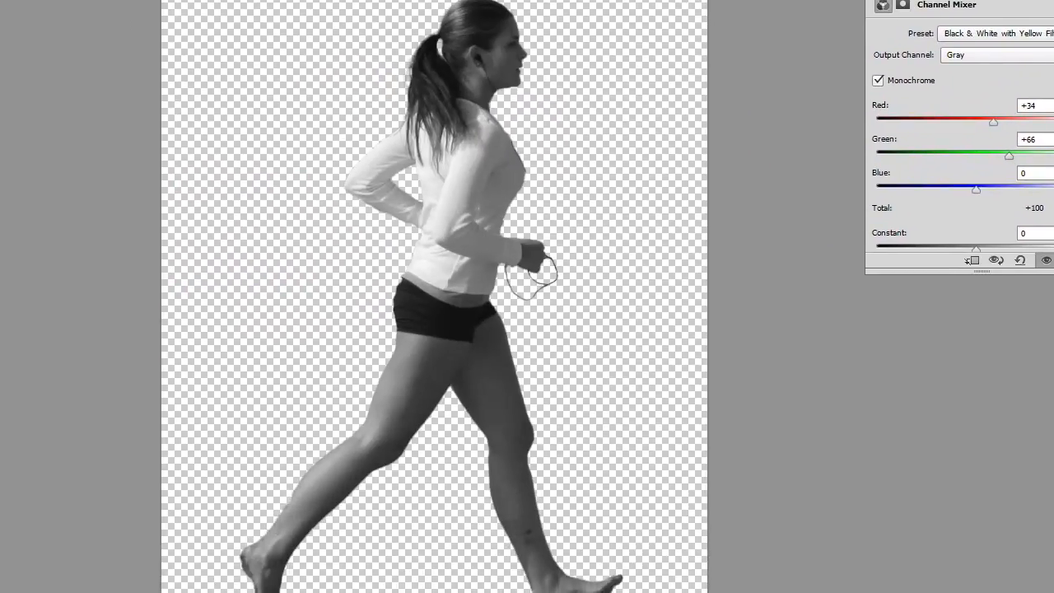
- Save a PNG copy named Woman_Running_2_bw by changing the colour PNG's name ending to bw
key(ctrl+shift+s)
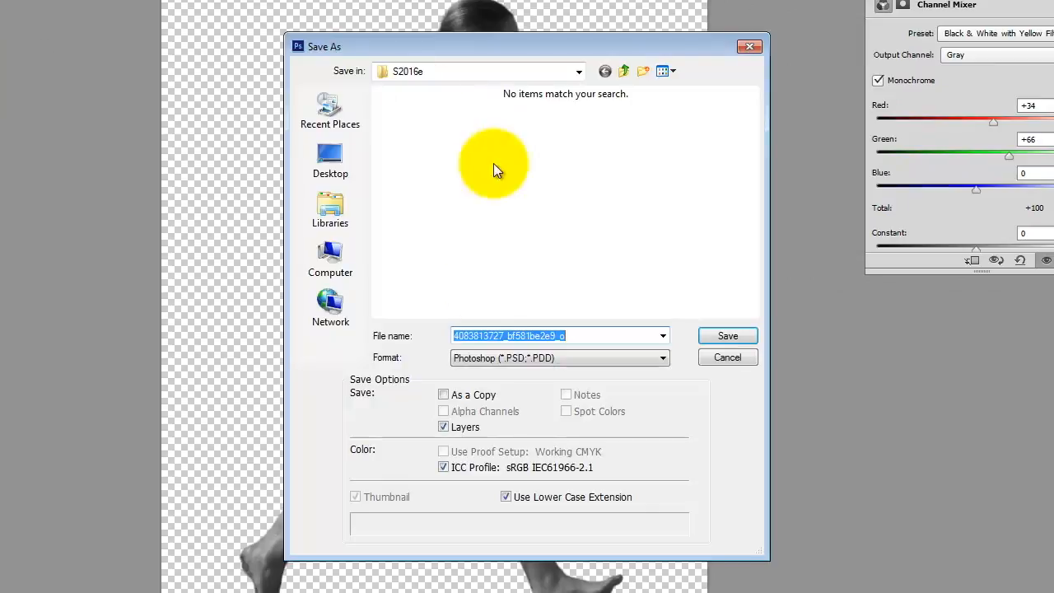
click(542, 360)
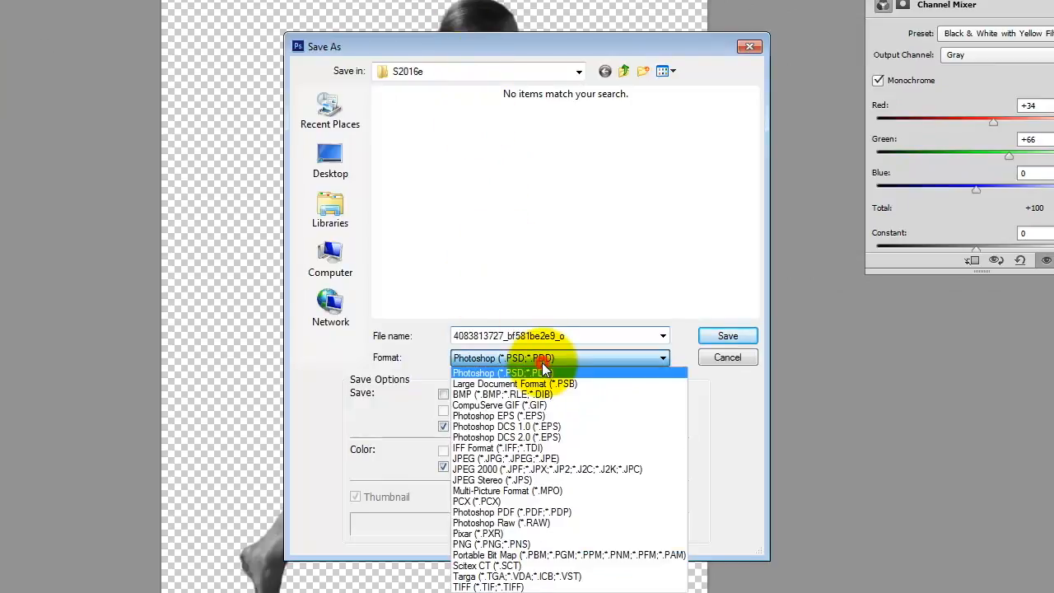
click(522, 544)
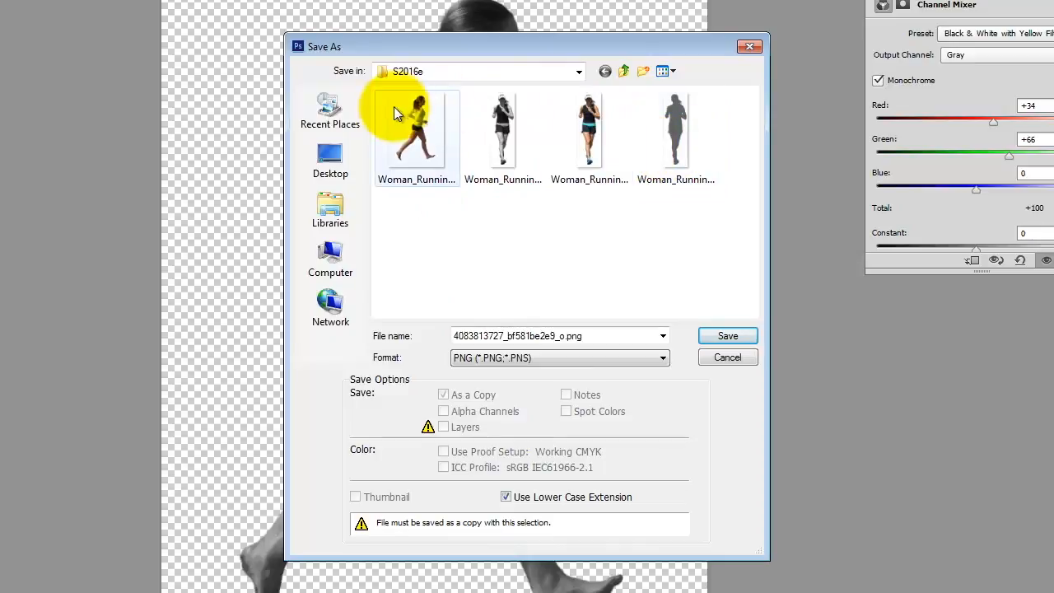
click(422, 127)
double_click(568, 336)
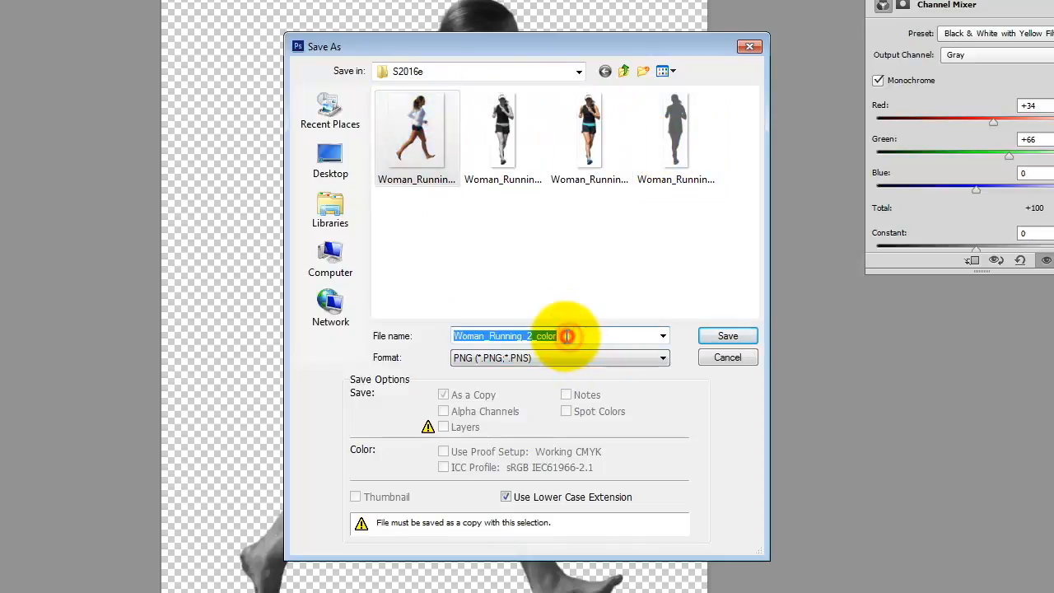
click(566, 336)
key(BackSpace)
key(BackSpace)
key(BackSpace)
key(BackSpace)
key(BackSpace)
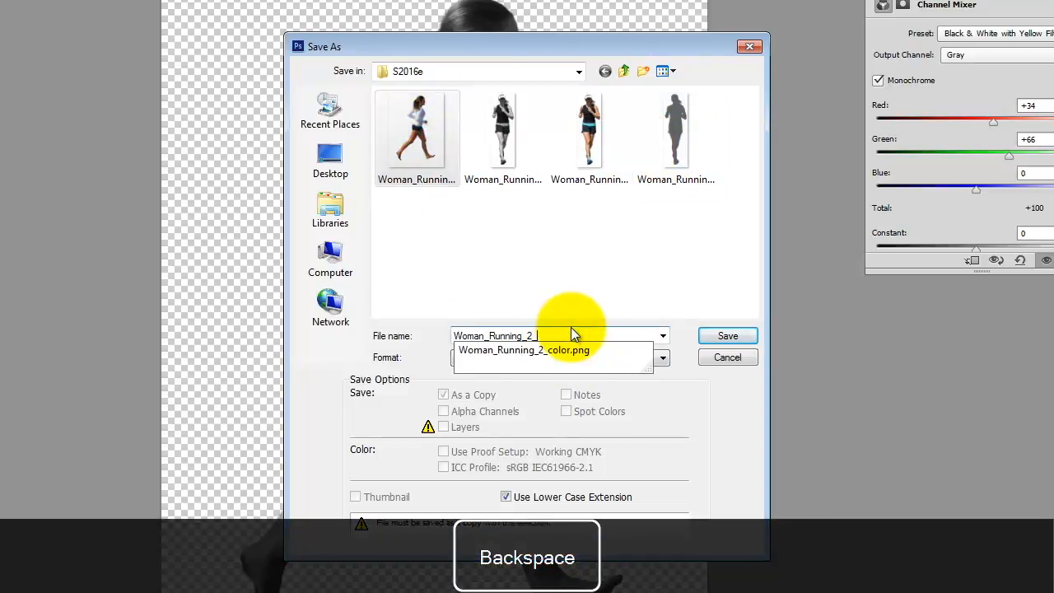
text(bw)
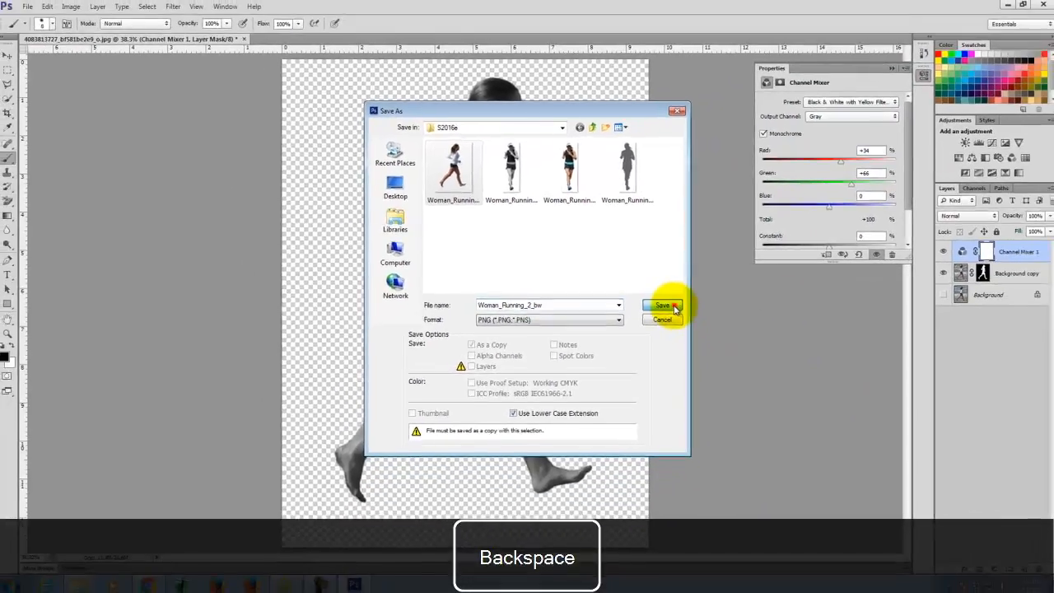
click(673, 309)
click(550, 184)
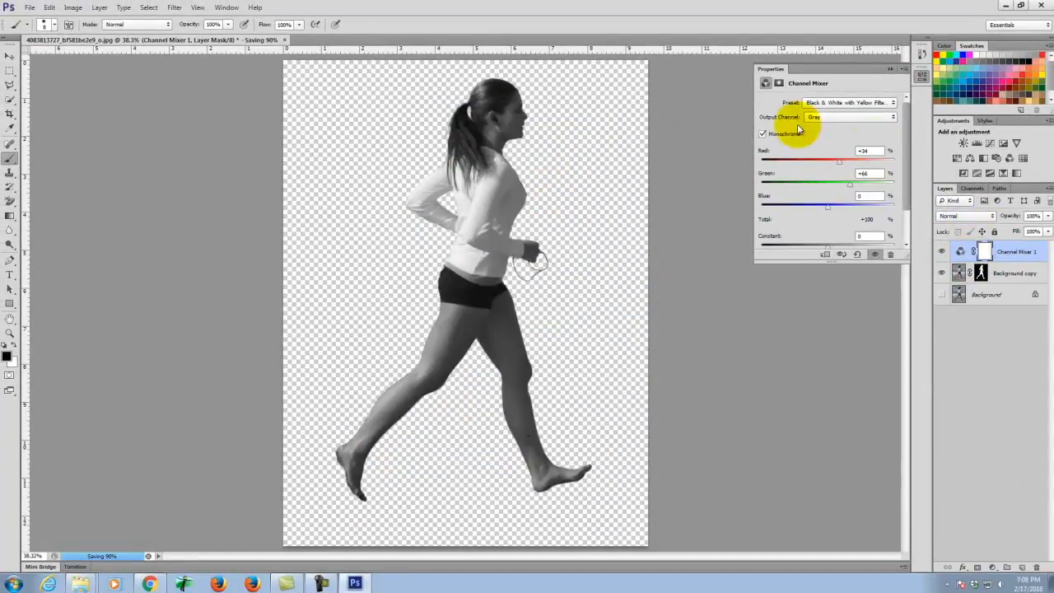
- Add Layer 1 and paint it entirely with grey 636466 using a 900 px brush
click(1023, 567)
double_click(978, 250)
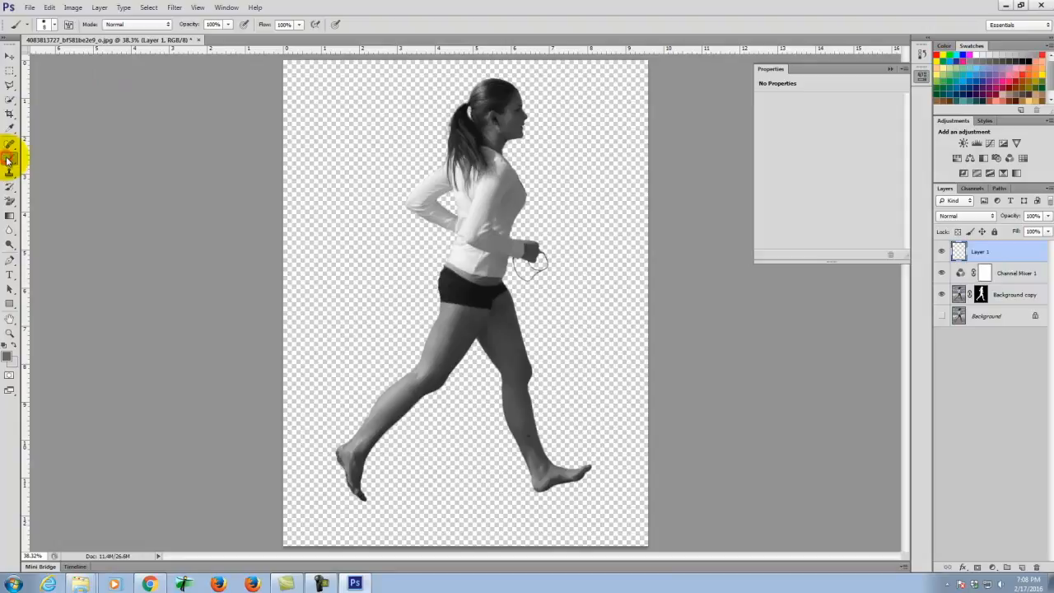
click(6, 362)
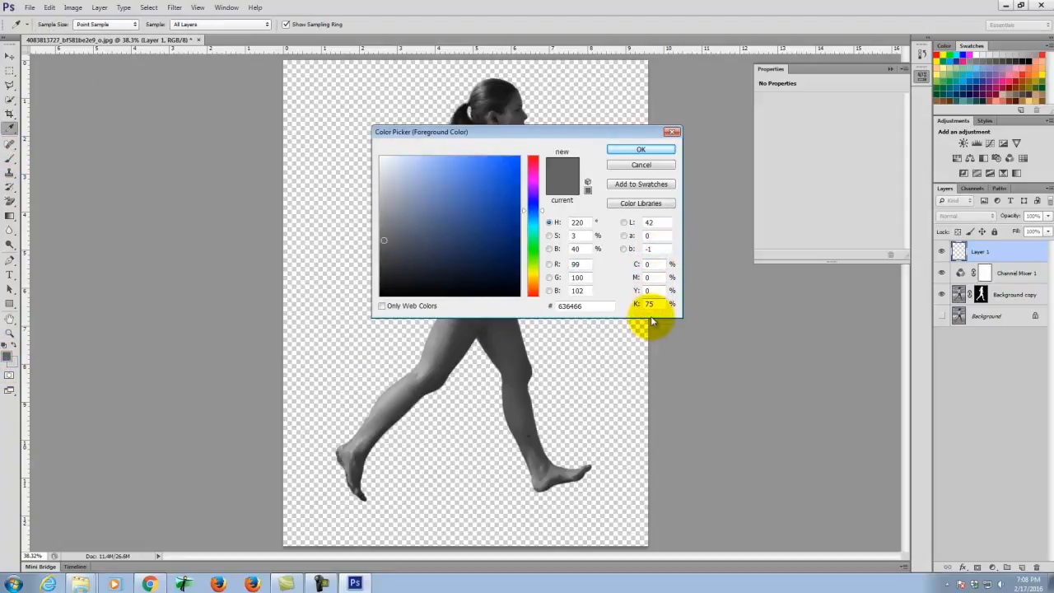
click(631, 149)
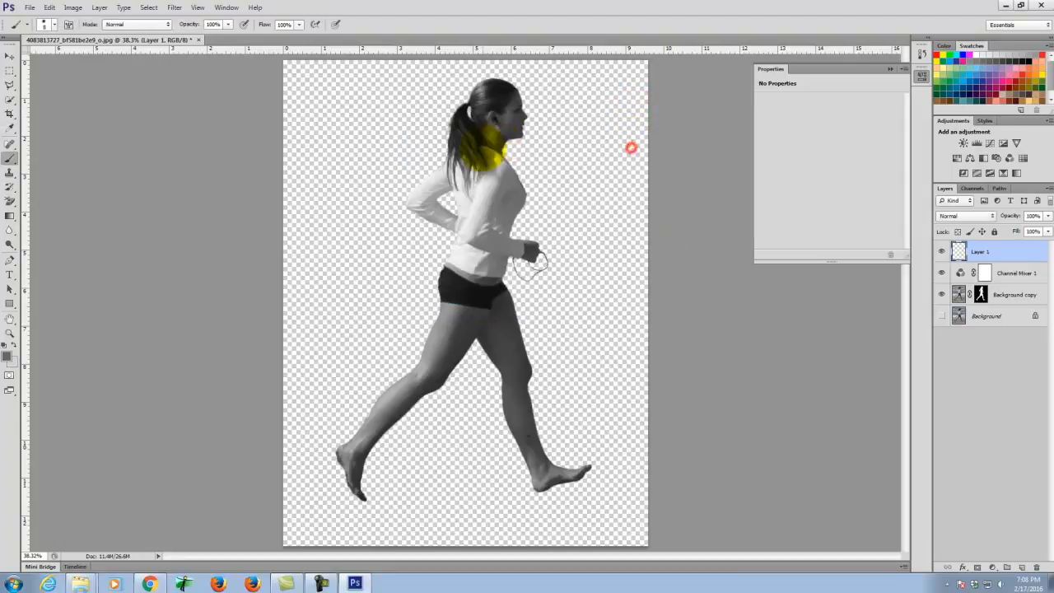
key(bracketright)
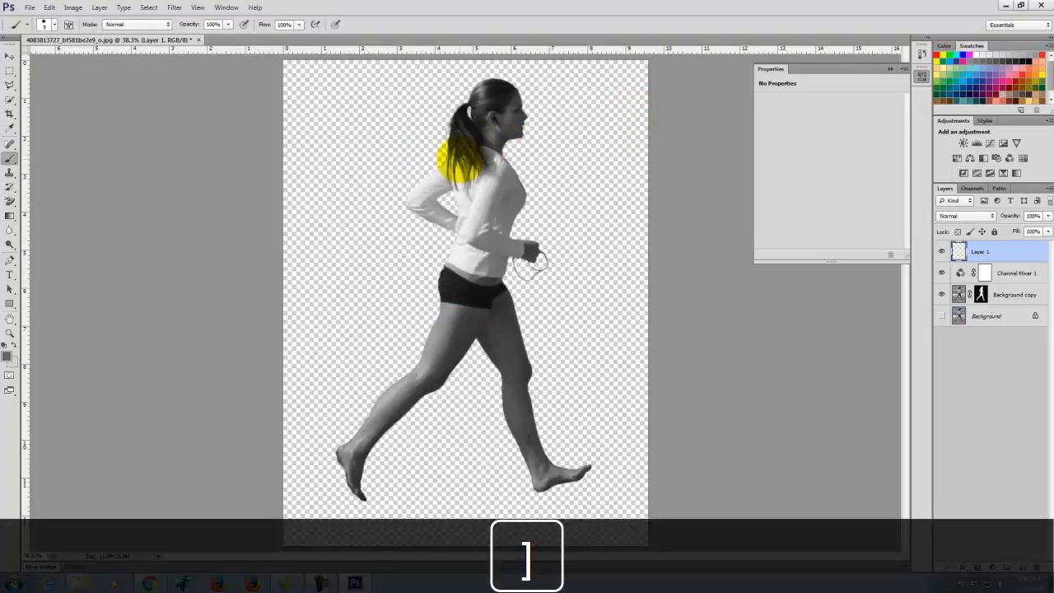
key(bracketright)
key(bracketright)
key(bracketright)
key(bracketright)
key(bracketright)
key(bracketright)
key(bracketright)
key(bracketright)
key(bracketright)
key(bracketright)
key(bracketright)
key(bracketright)
key(bracketright)
key(bracketright)
mouse_move(569, 162)
mouse_down()
mouse_move(337, 131)
mouse_move(225, 94)
mouse_move(256, 272)
mouse_move(670, 463)
mouse_move(607, 522)
mouse_up()
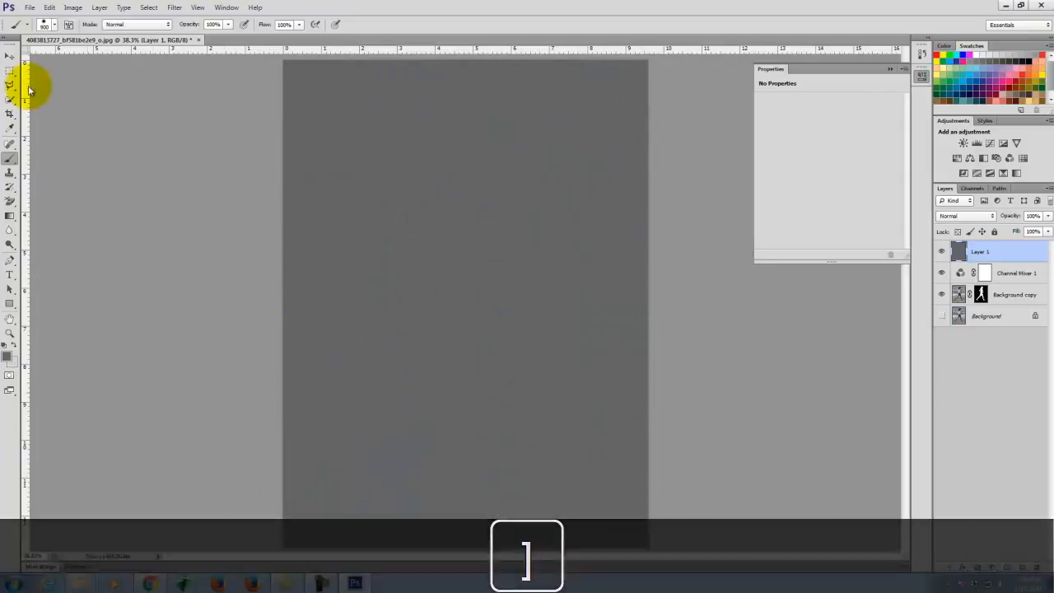
- Copy the Background copy layer's runner mask onto Layer 1 to form the grey silhouette
click(9, 73)
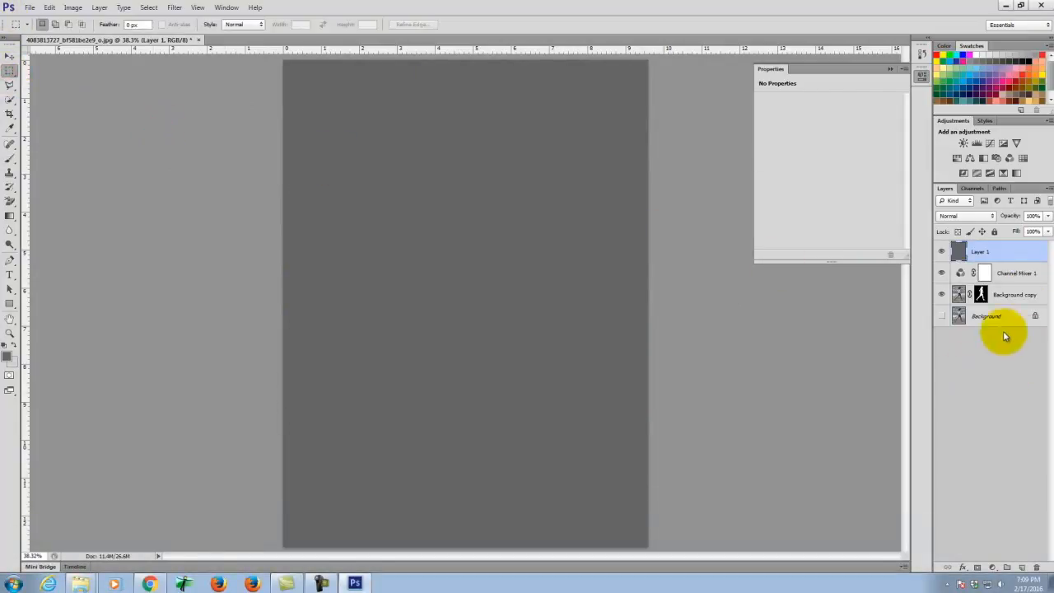
click(981, 295)
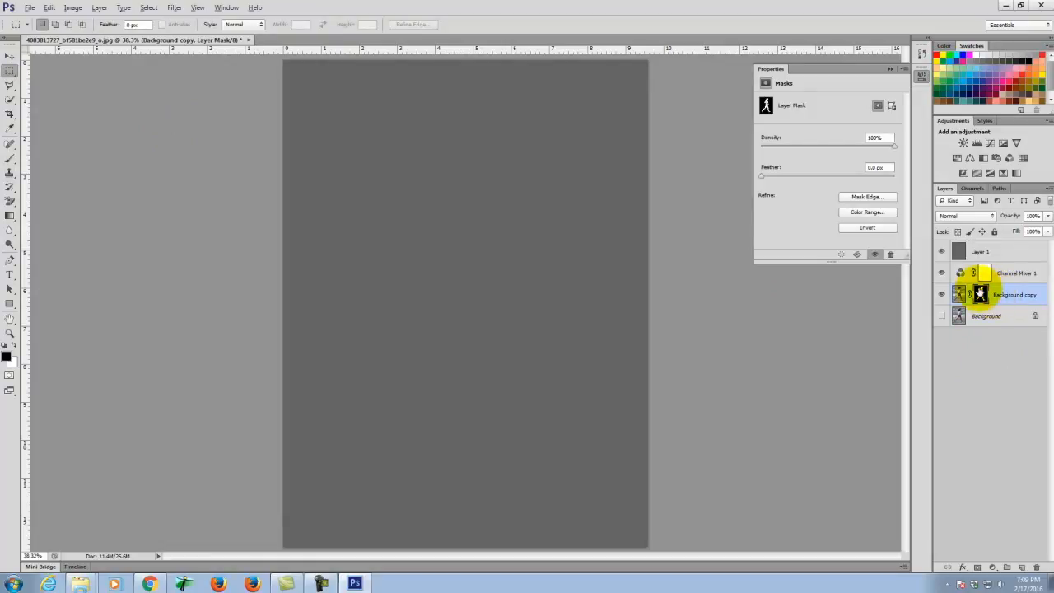
drag(979, 295, 978, 251)
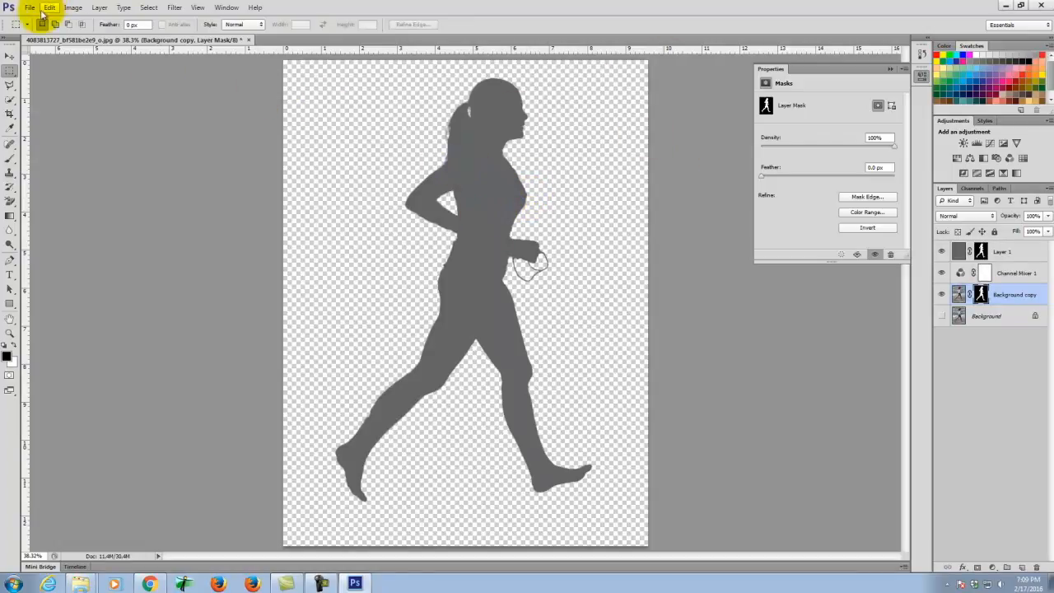
- Save a PNG copy named Woman_Running_2_gray, replacing color in the existing name with gray
click(31, 8)
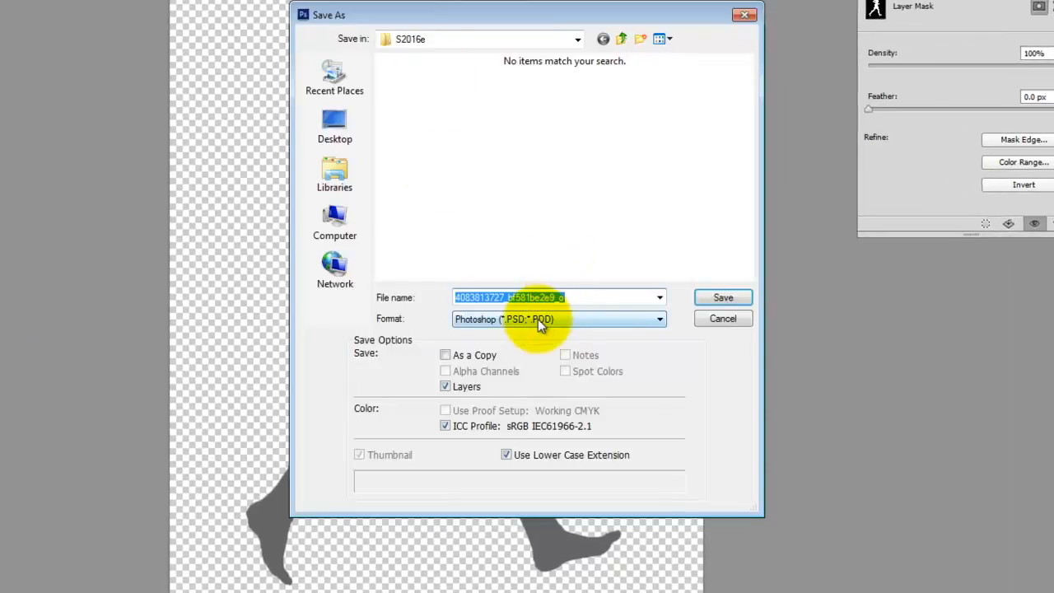
click(537, 319)
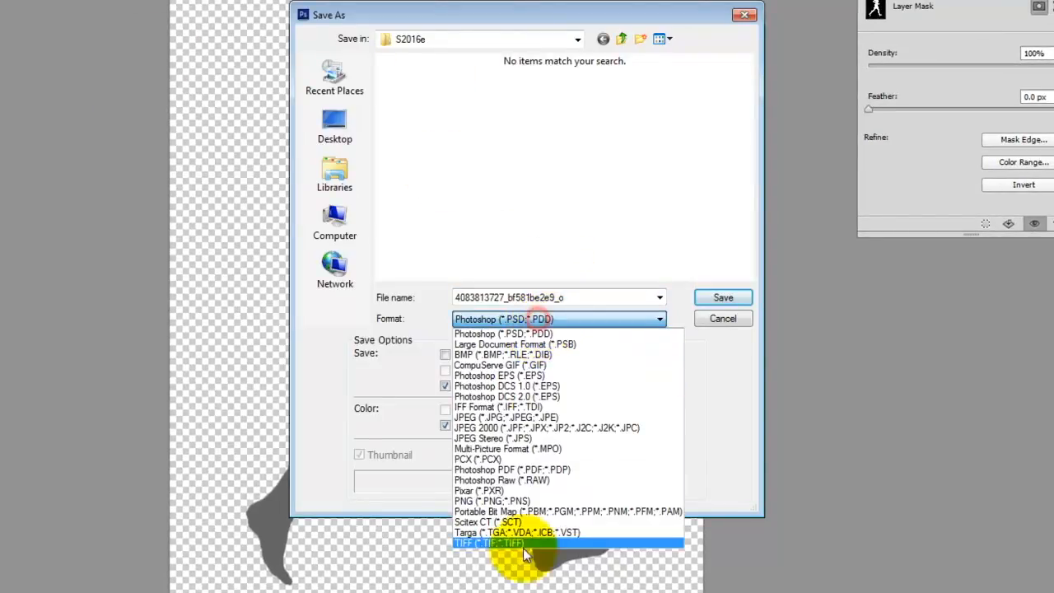
click(502, 512)
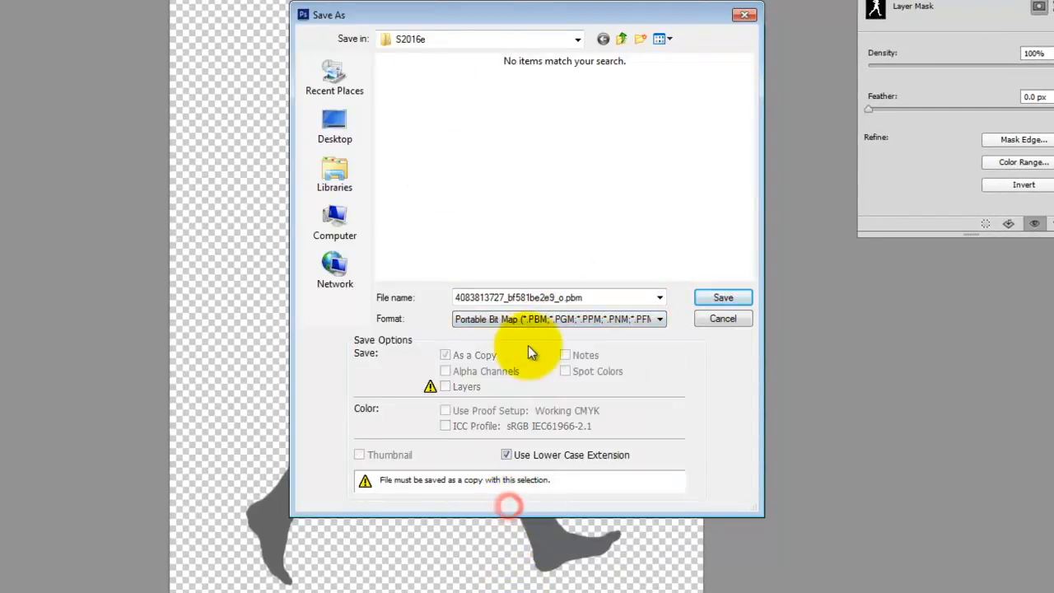
click(528, 320)
click(516, 496)
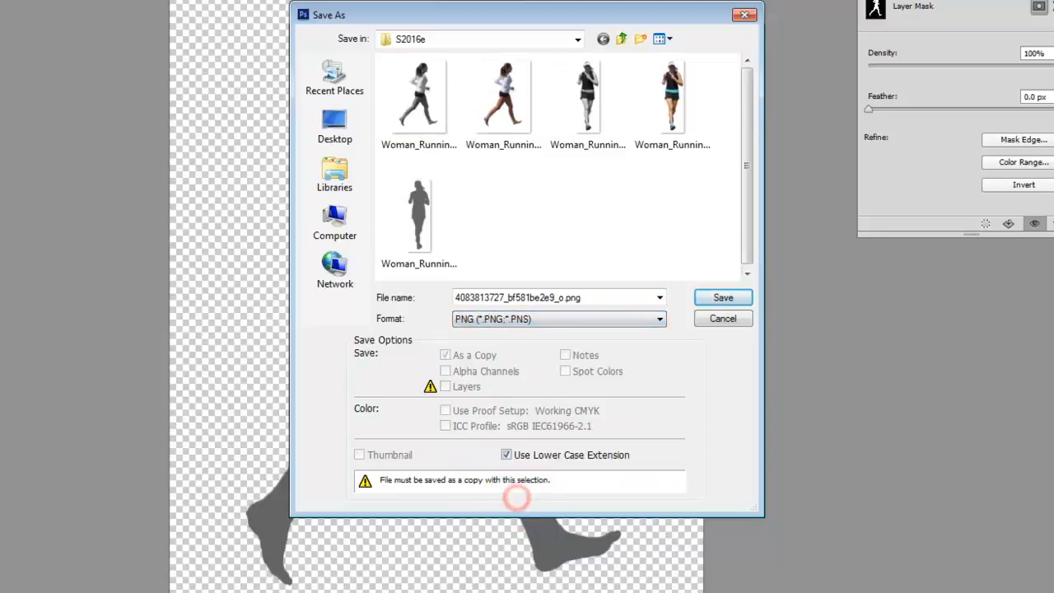
click(503, 94)
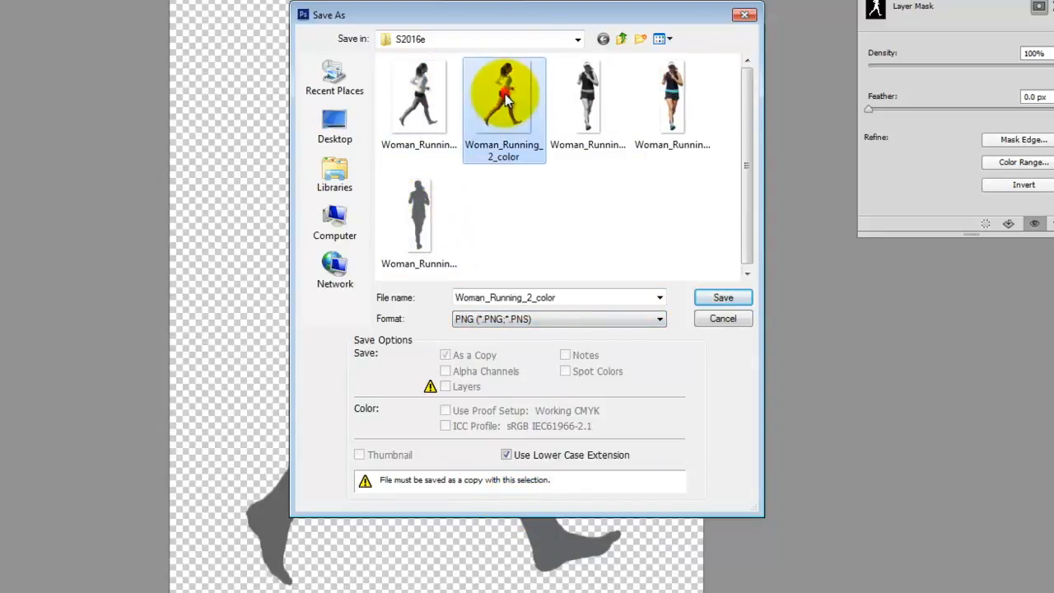
click(566, 302)
key(BackSpace)
key(BackSpace)
key(BackSpace)
key(BackSpace)
key(BackSpace)
text(gray)
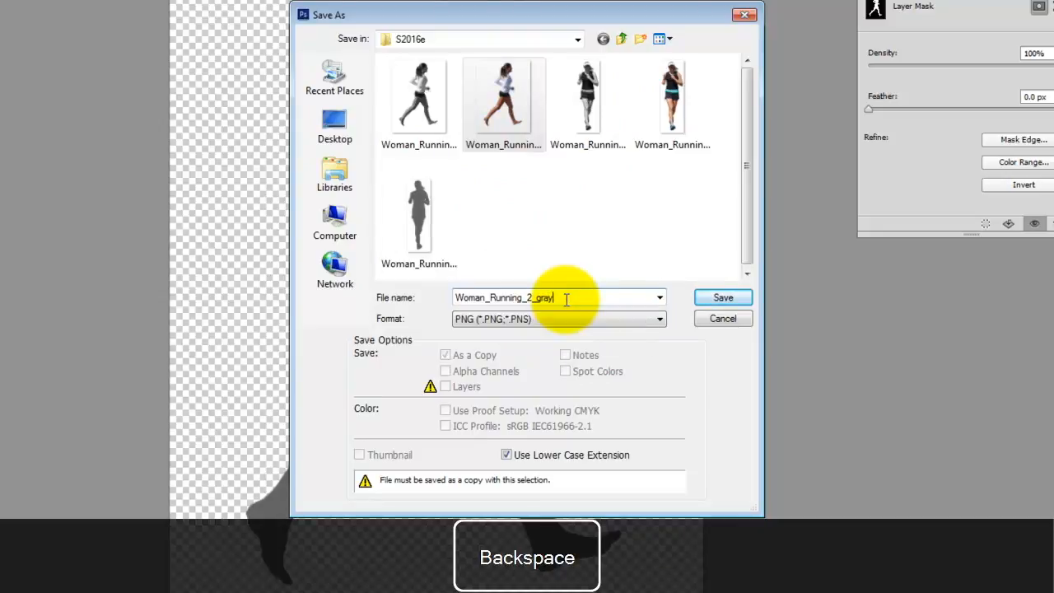
click(731, 296)
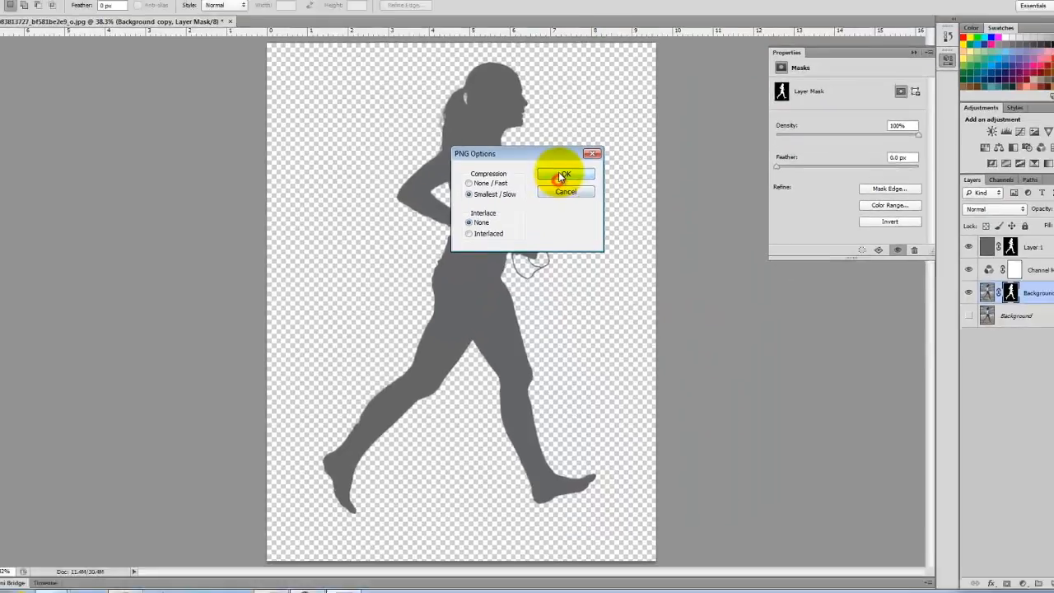
click(579, 120)
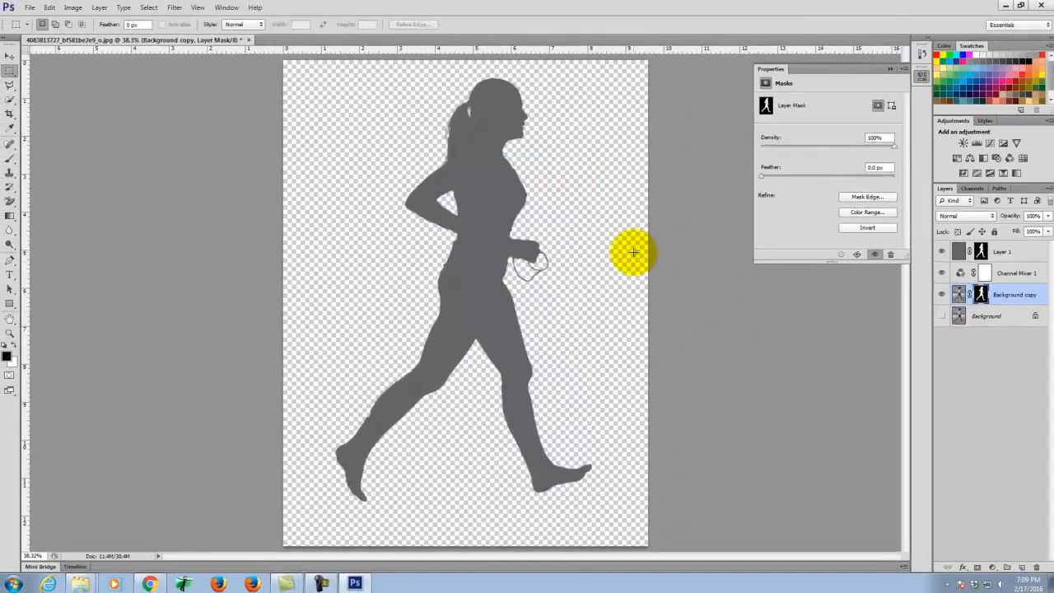